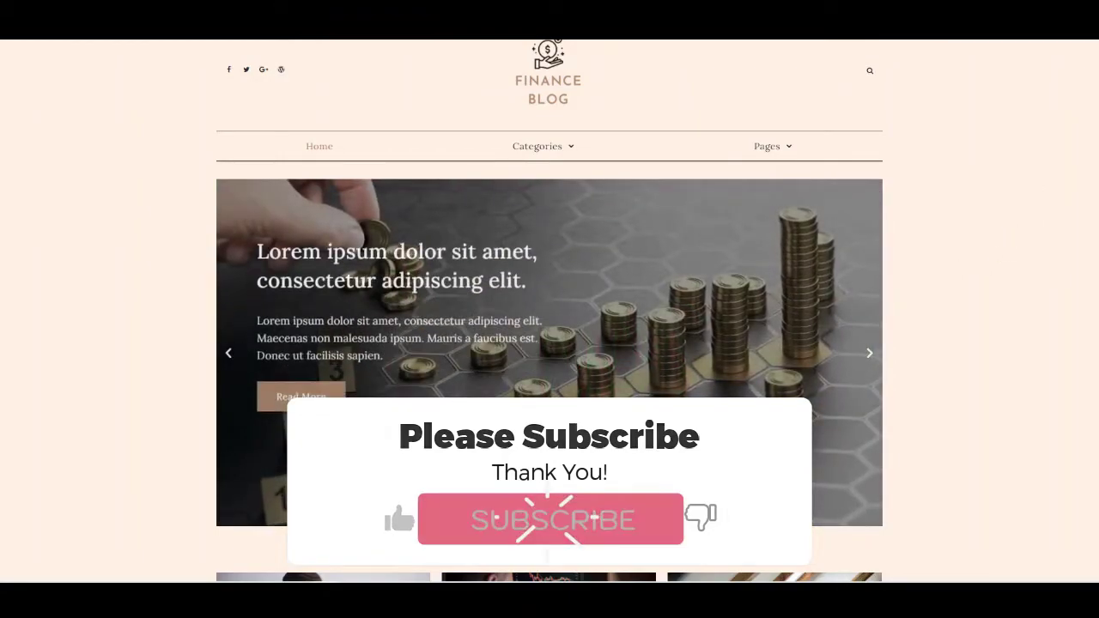
scroll(549, 310, down, 2)
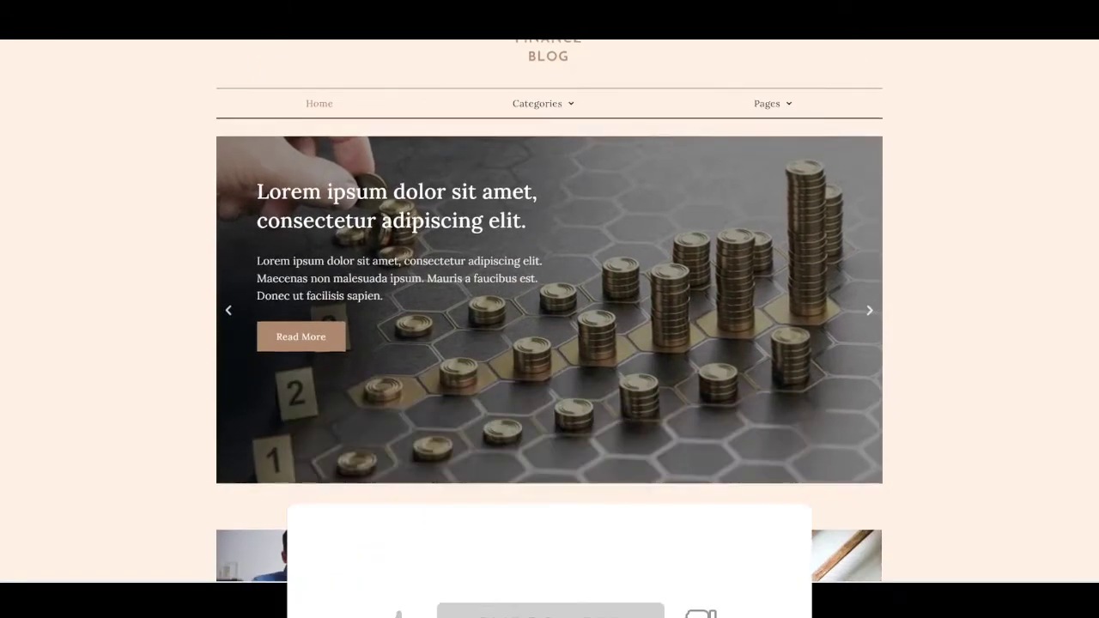
scroll(1095, 193, down, 4)
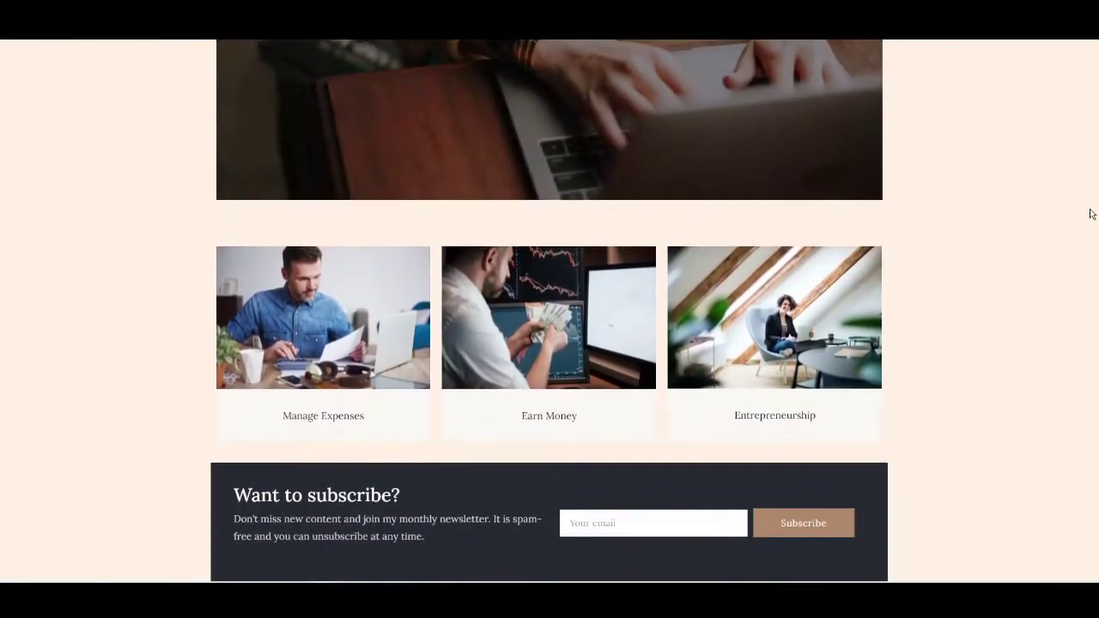
scroll(1091, 249, down, 5)
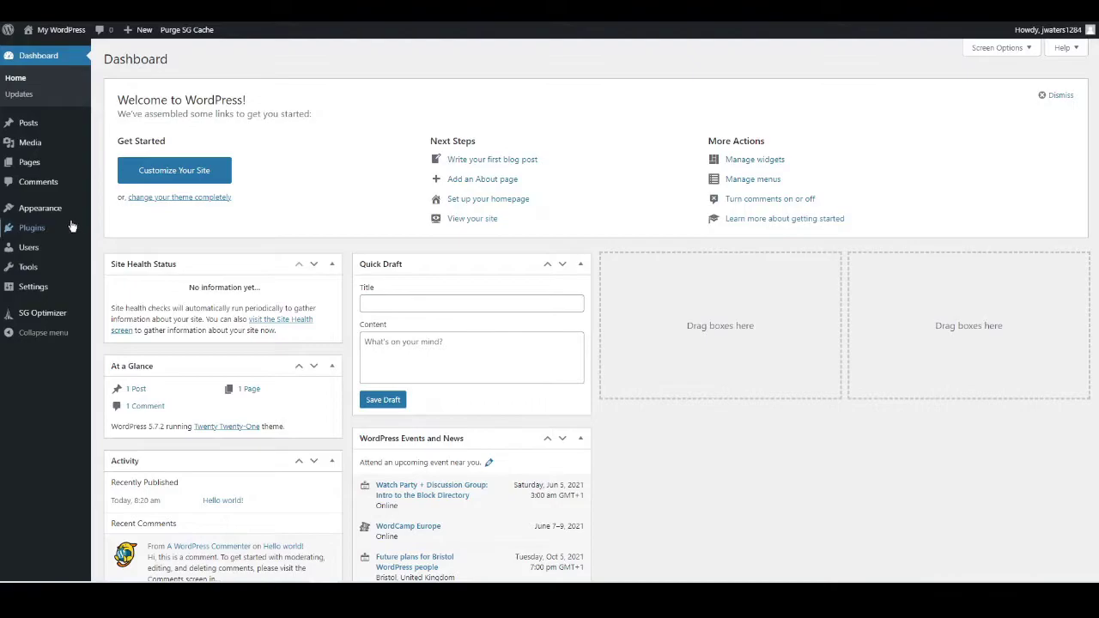
Search the theme directory for "hello", then install and activate the Hello Elementor theme.
mouse_move(48, 213)
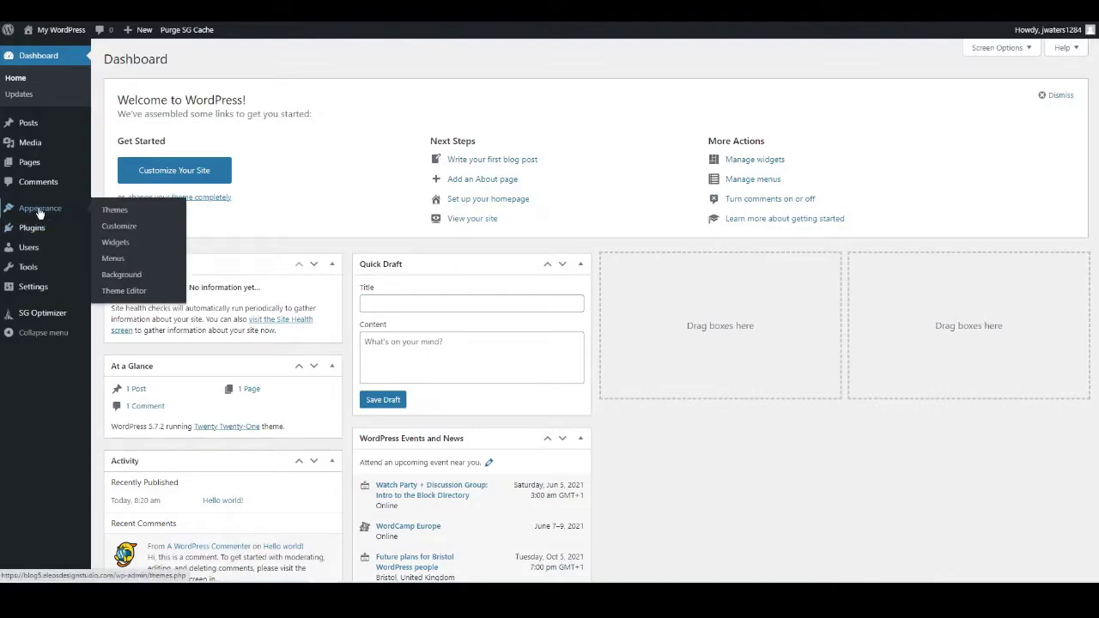
click(116, 209)
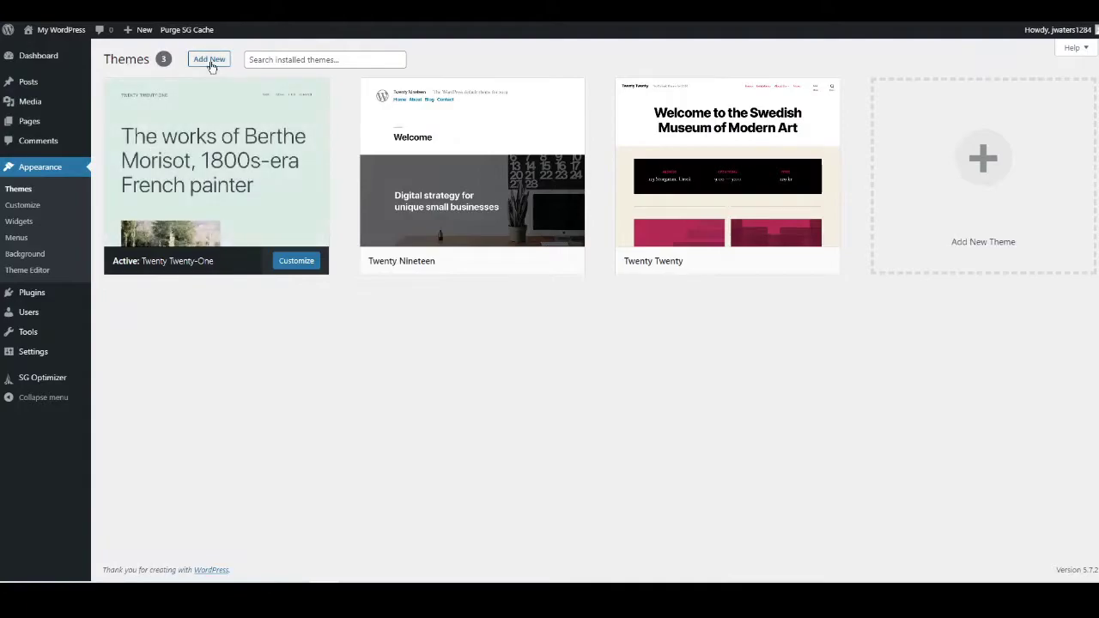
click(210, 60)
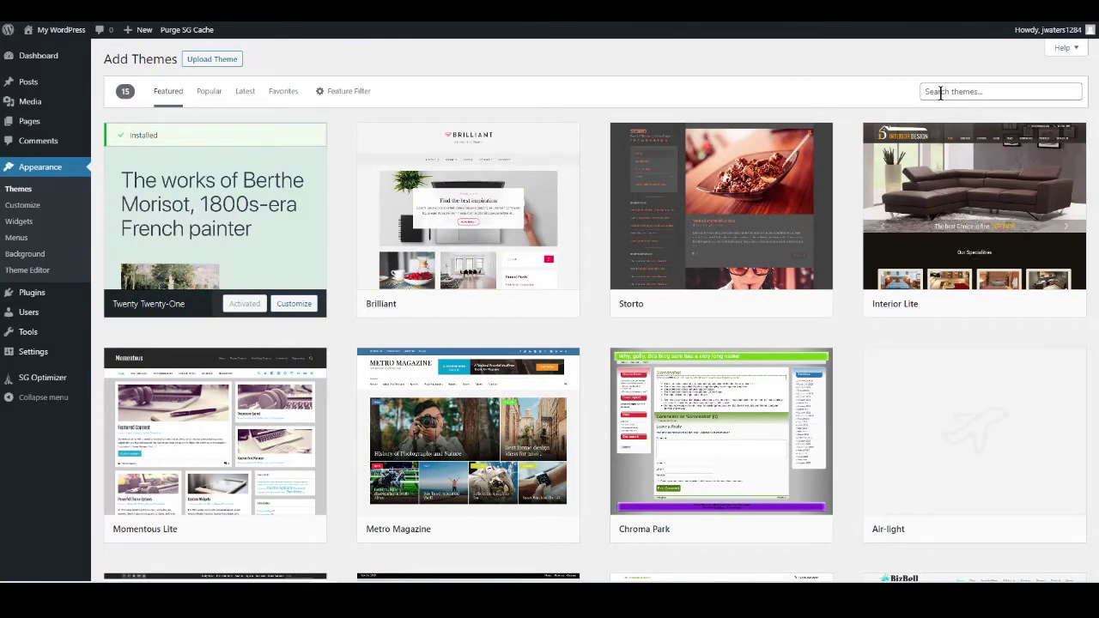
click(940, 93)
text(hello)
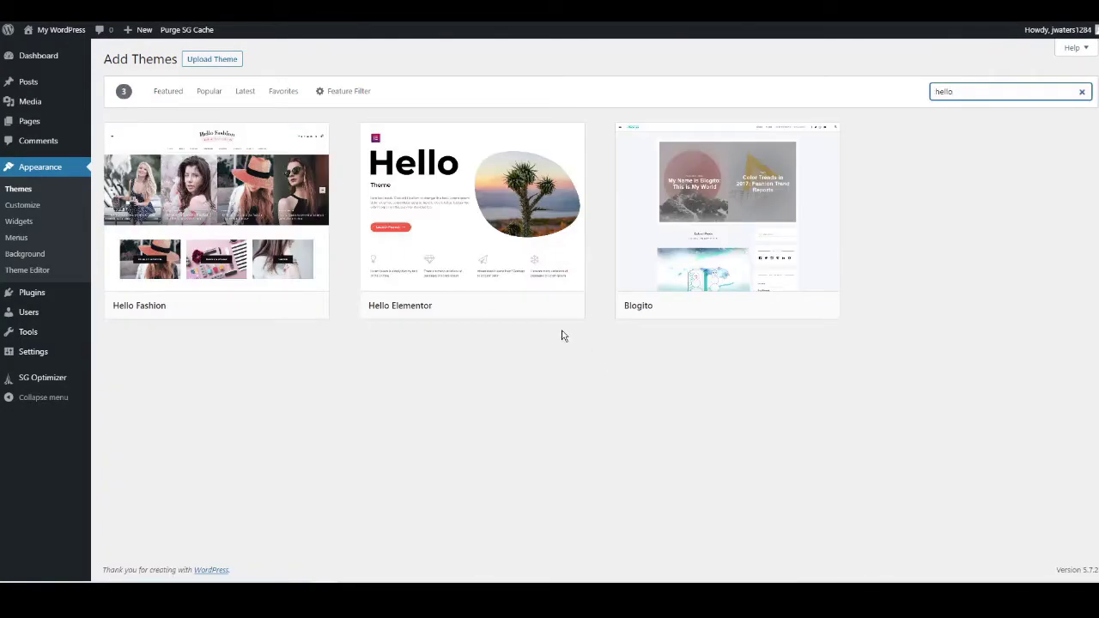
mouse_move(467, 280)
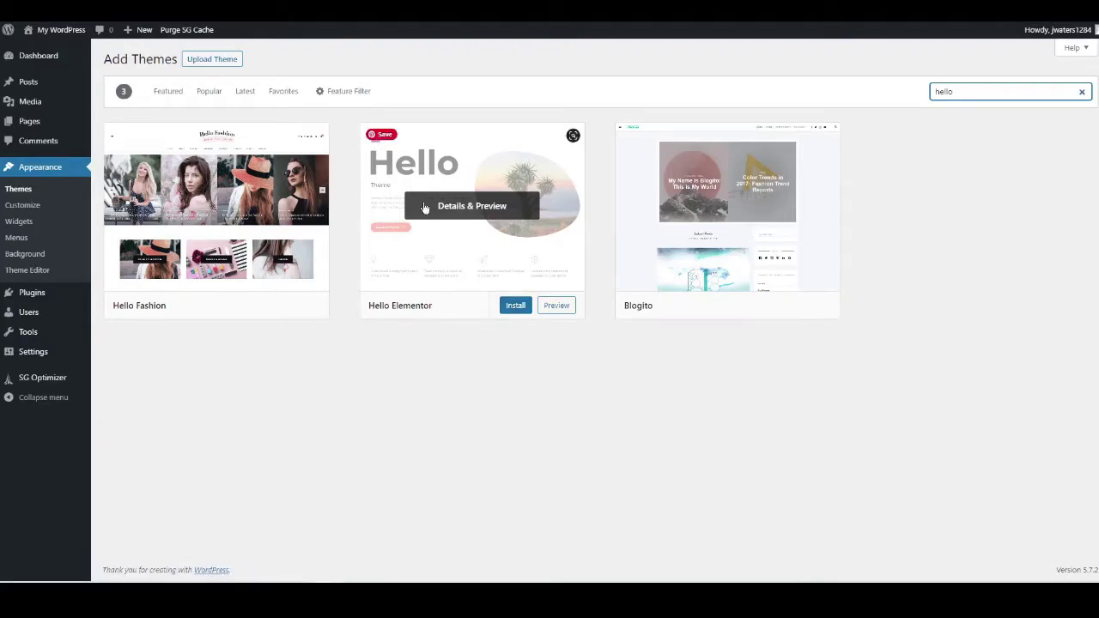
click(518, 308)
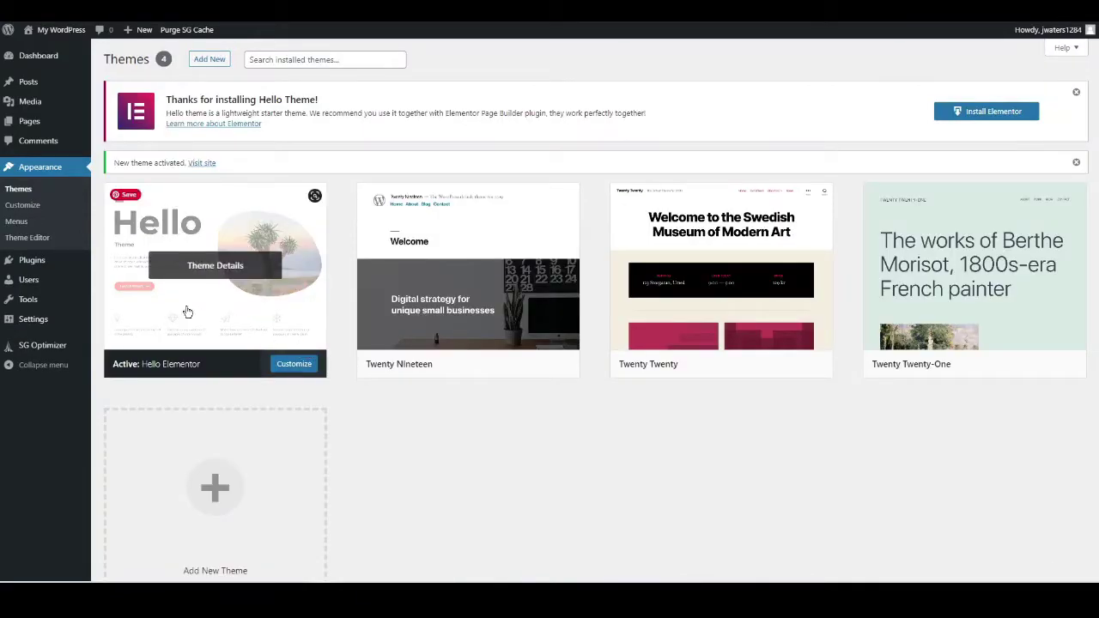
In the general settings, set the site title to "Eleos" and clear the tagline.
click(34, 320)
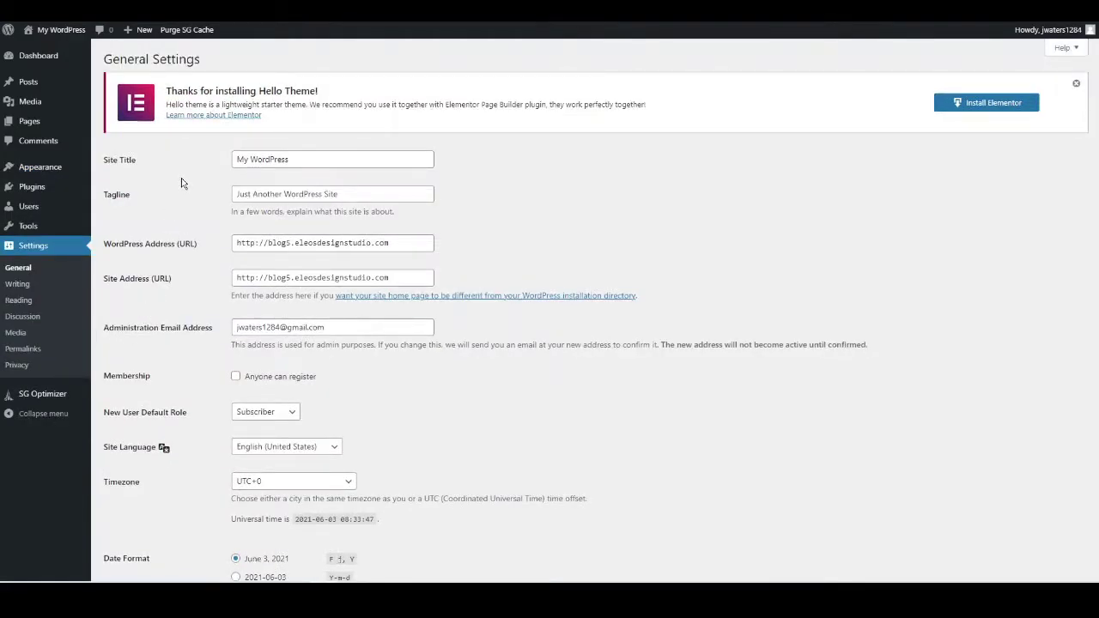
drag(298, 159, 230, 161)
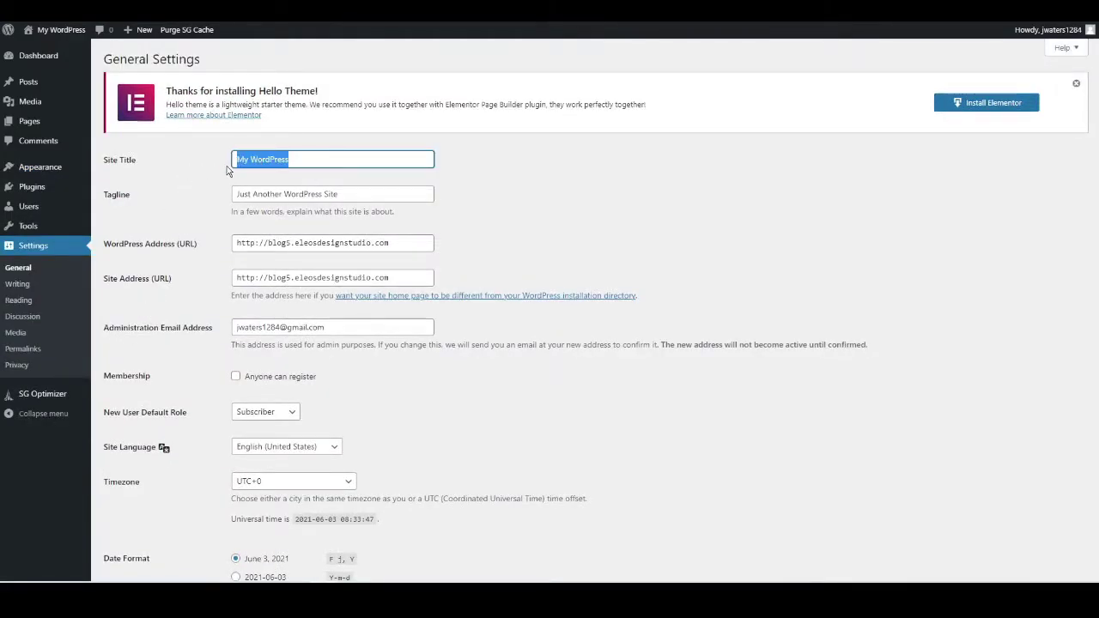
text(Eleos)
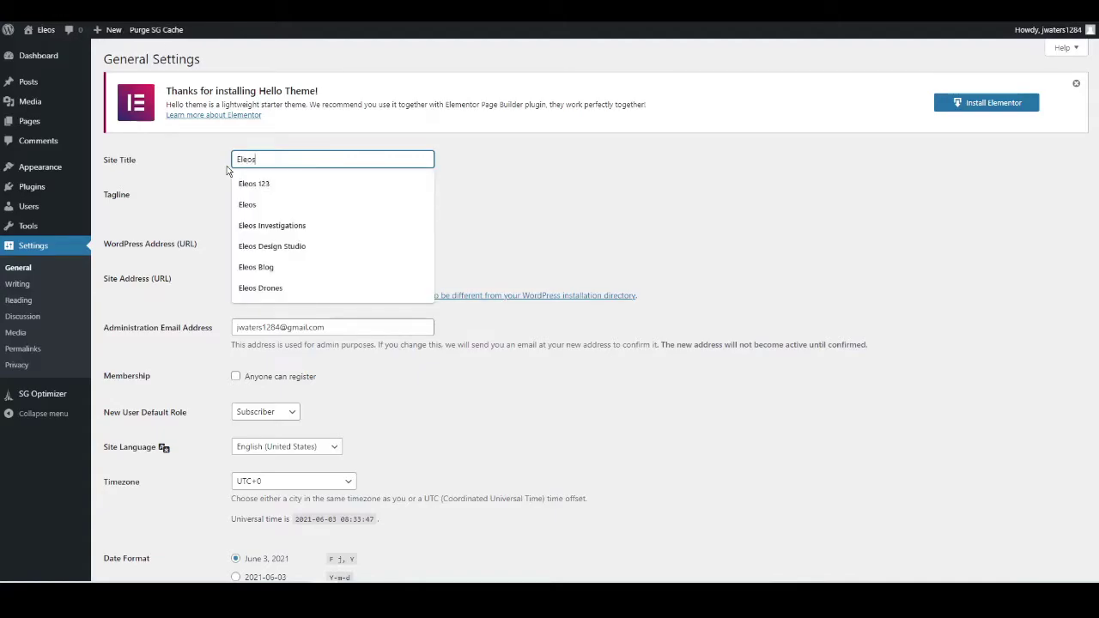
click(468, 206)
drag(361, 190, 233, 195)
key(BackSpace)
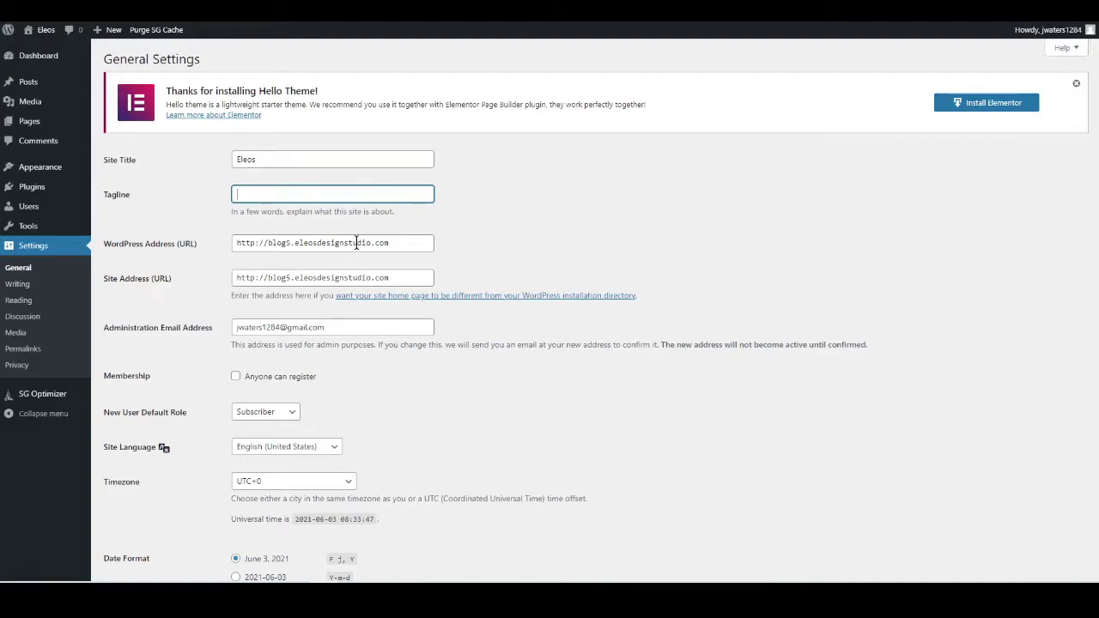
click(254, 246)
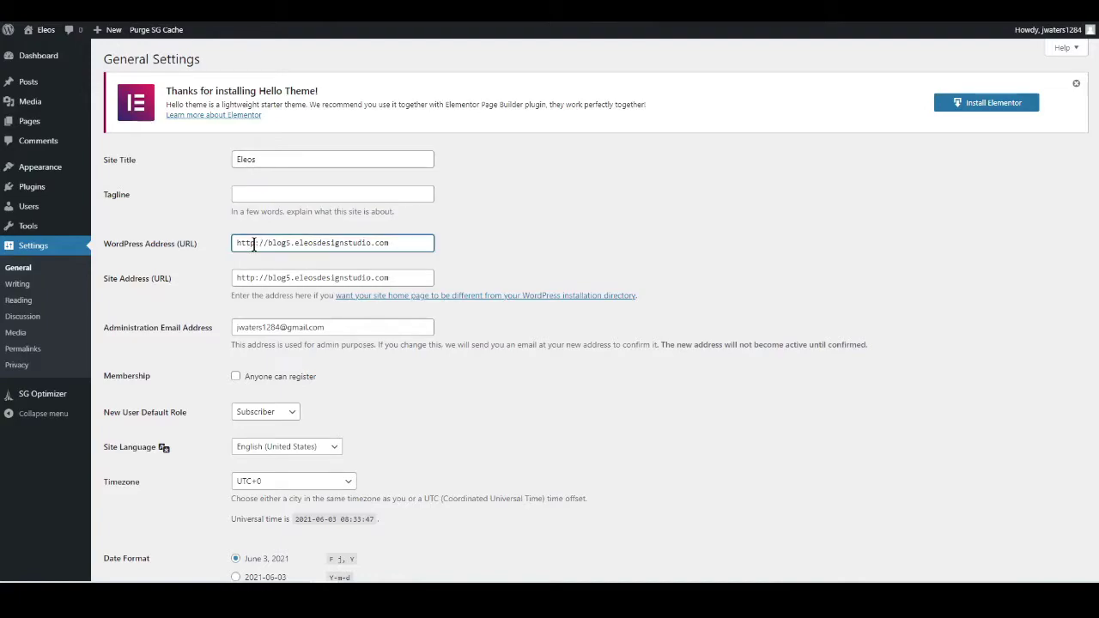
text(s)
click(255, 277)
text(s)
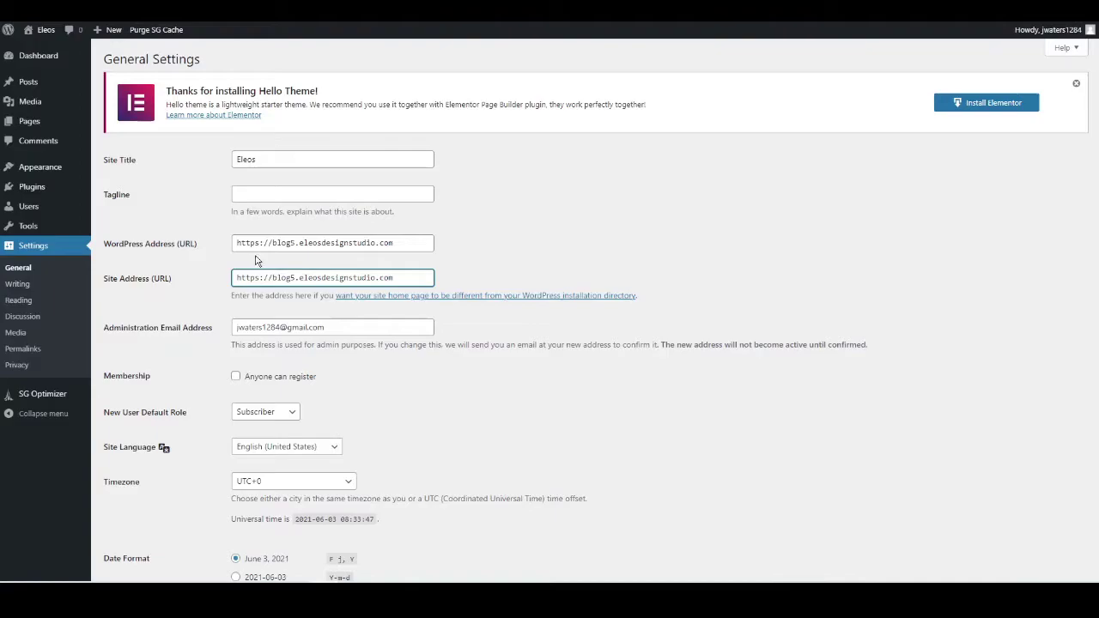
Allow anyone to register as a member and save the general settings.
scroll(261, 268, down, 1)
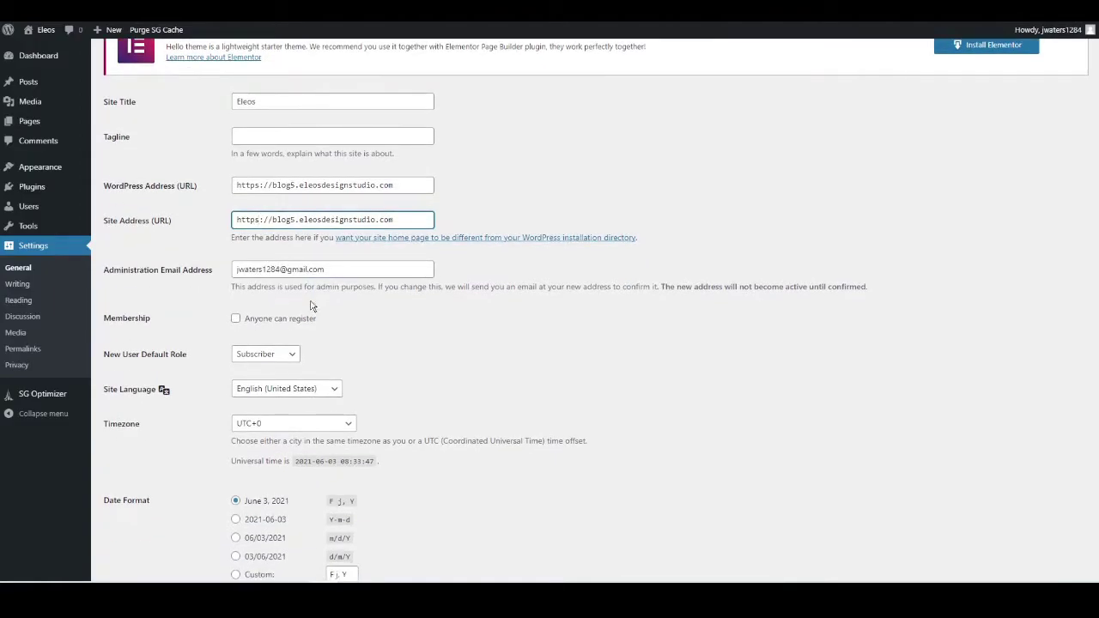
click(236, 322)
scroll(311, 316, down, 3)
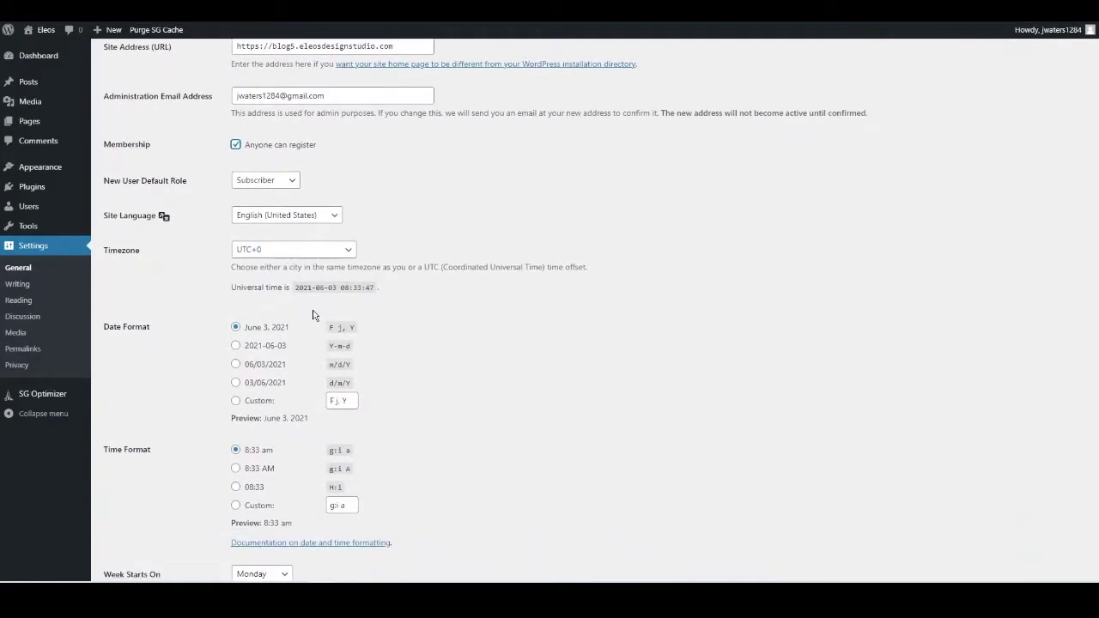
scroll(311, 319, down, 2)
click(142, 523)
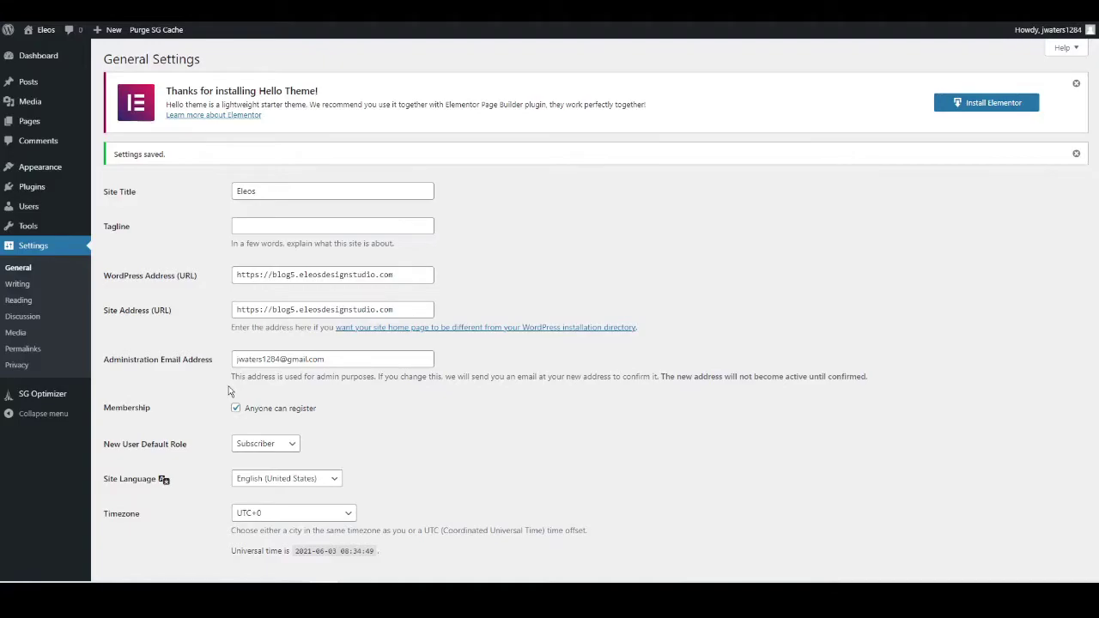
Search the plugin directory for "template kit", then install and activate the Template Kit – Import plugin.
mouse_move(35, 188)
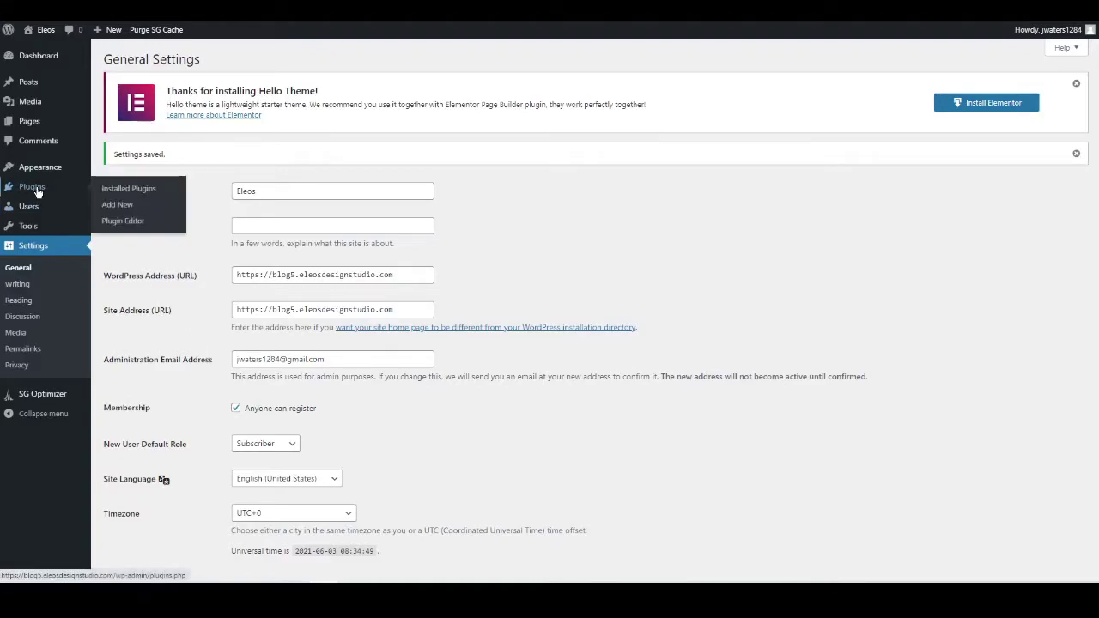
click(110, 206)
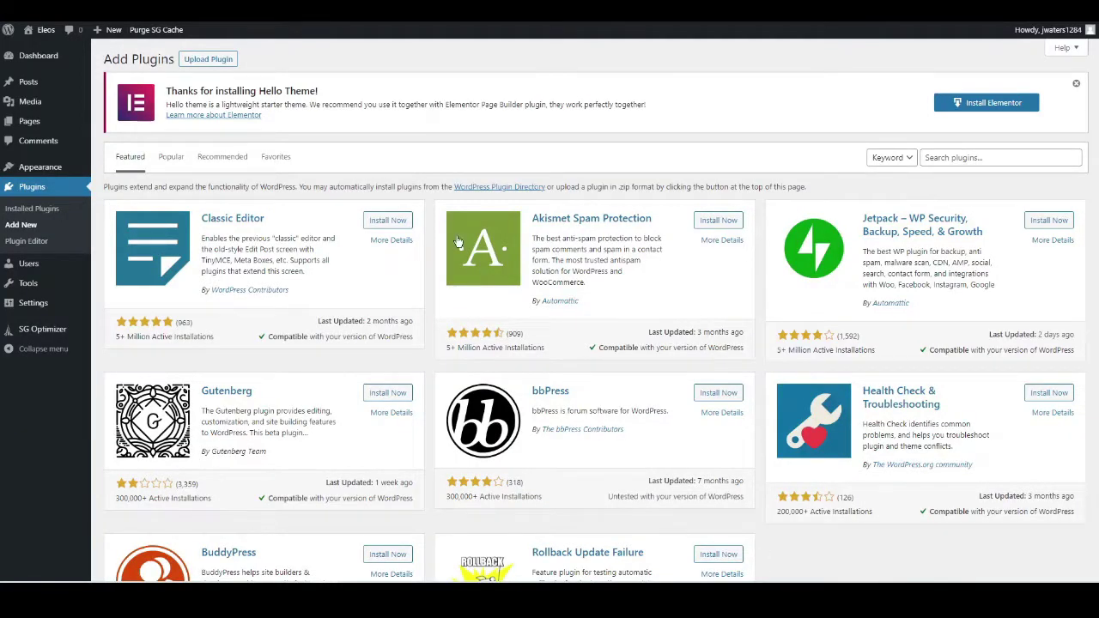
click(951, 158)
text(template kit)
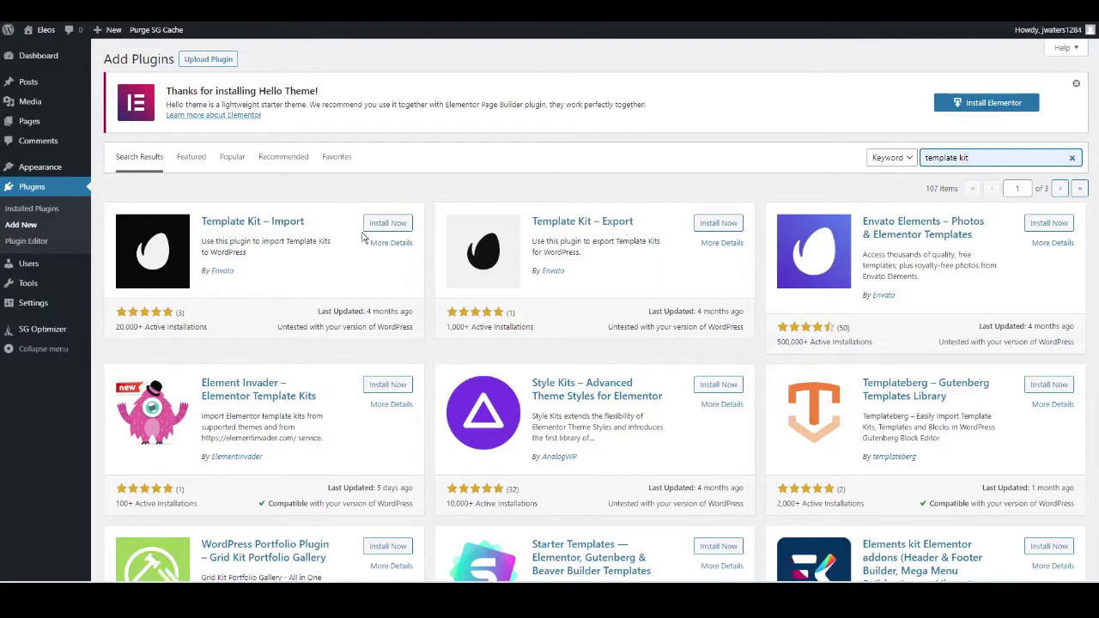
click(389, 224)
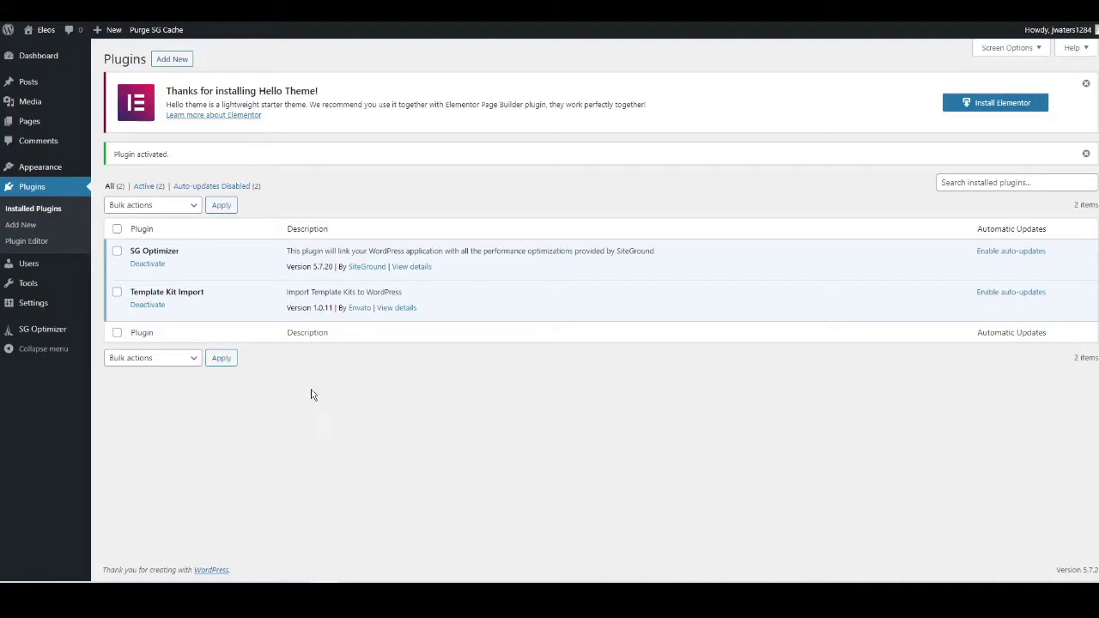
Open the Template Kit tool and examine the templates in the Finance Blog kit, from Global Kit Styles through Footer and Header.
mouse_move(29, 287)
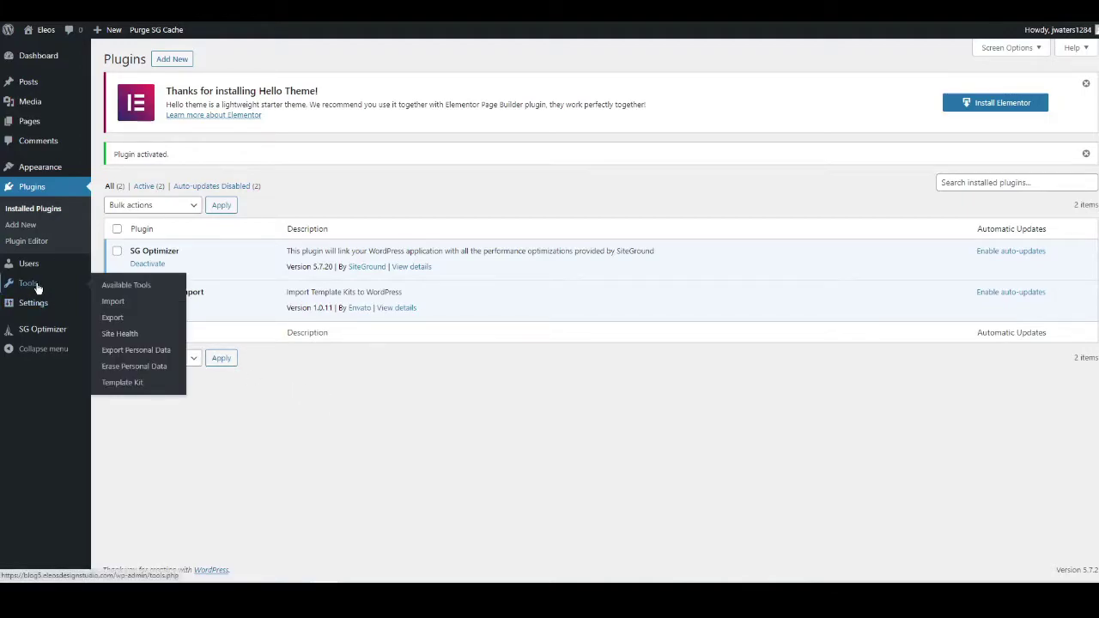
click(128, 384)
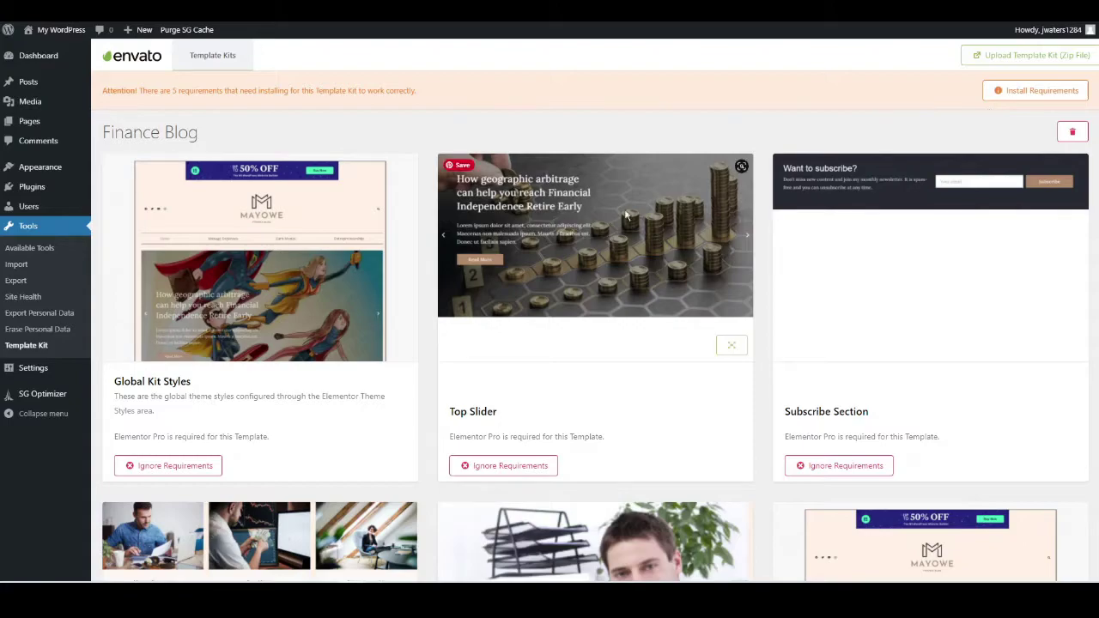
scroll(258, 352, down, 1)
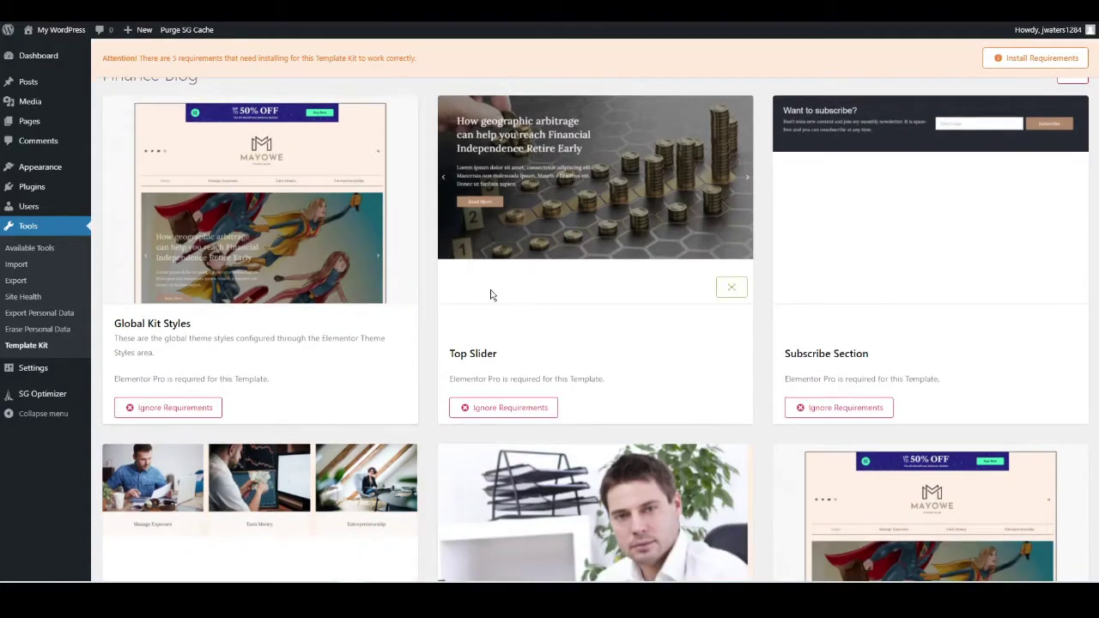
scroll(498, 292, down, 2)
scroll(406, 387, down, 3)
scroll(353, 385, up, 5)
scroll(366, 397, down, 1)
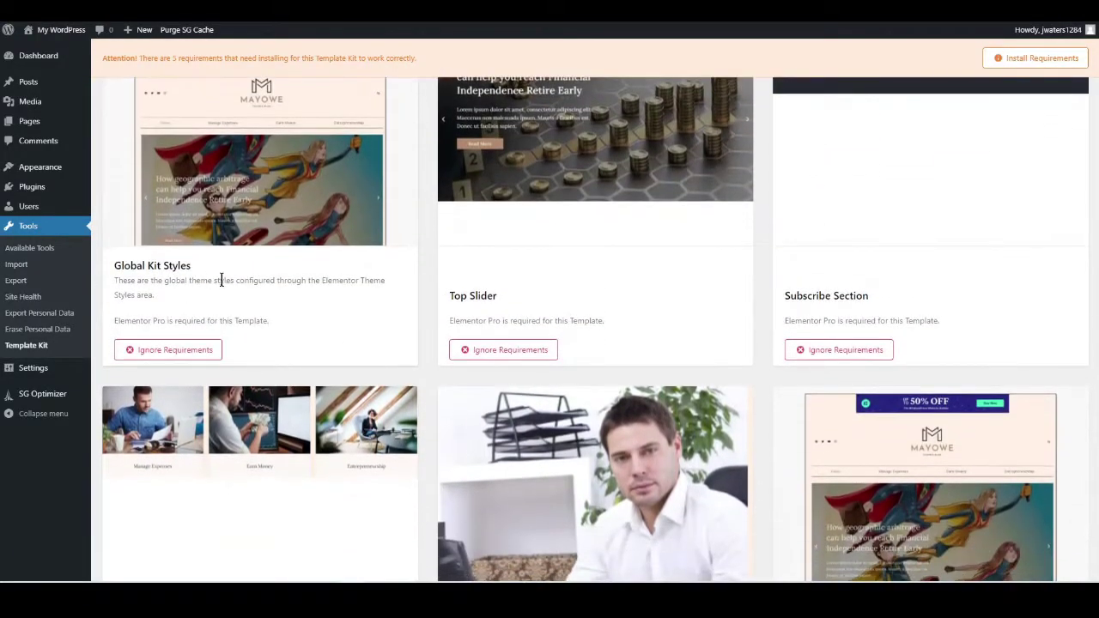
scroll(424, 301, down, 1)
scroll(623, 349, down, 3)
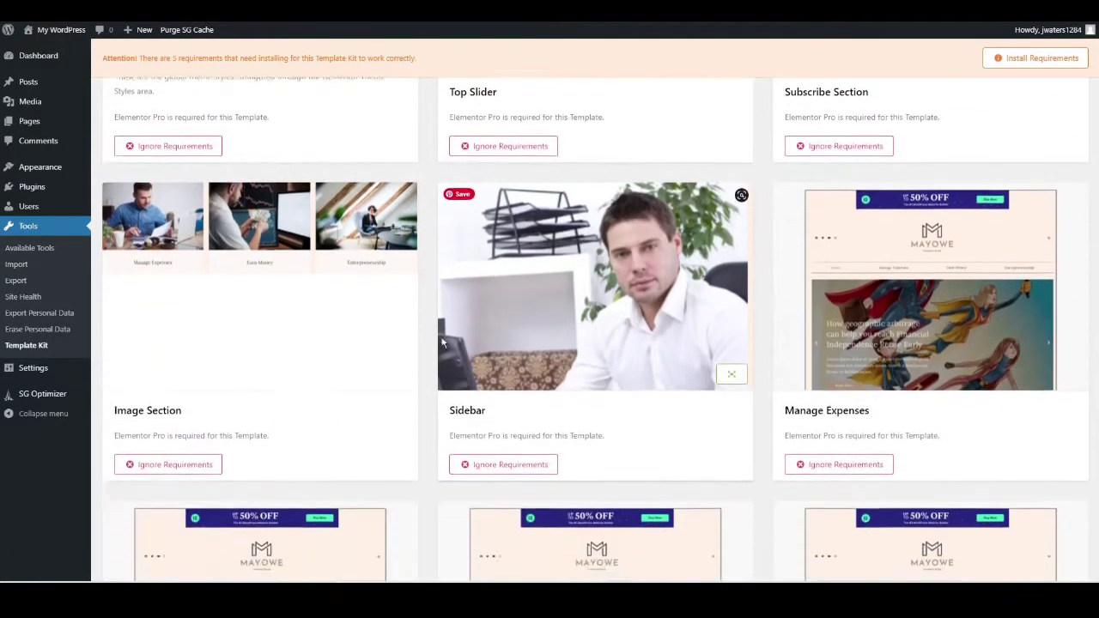
scroll(429, 336, down, 3)
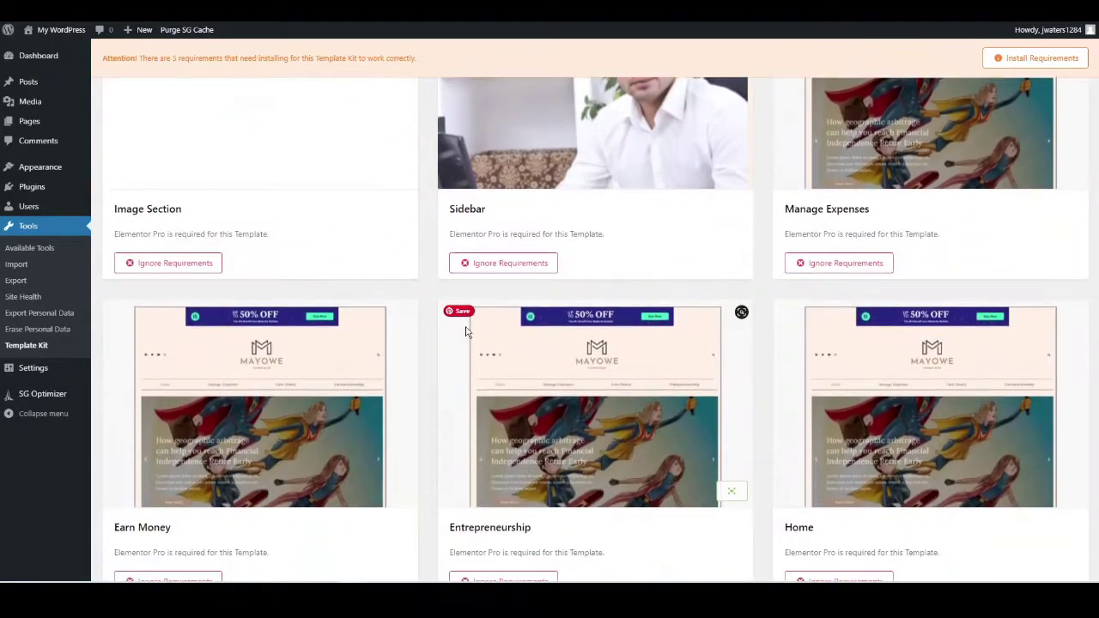
scroll(481, 347, down, 1)
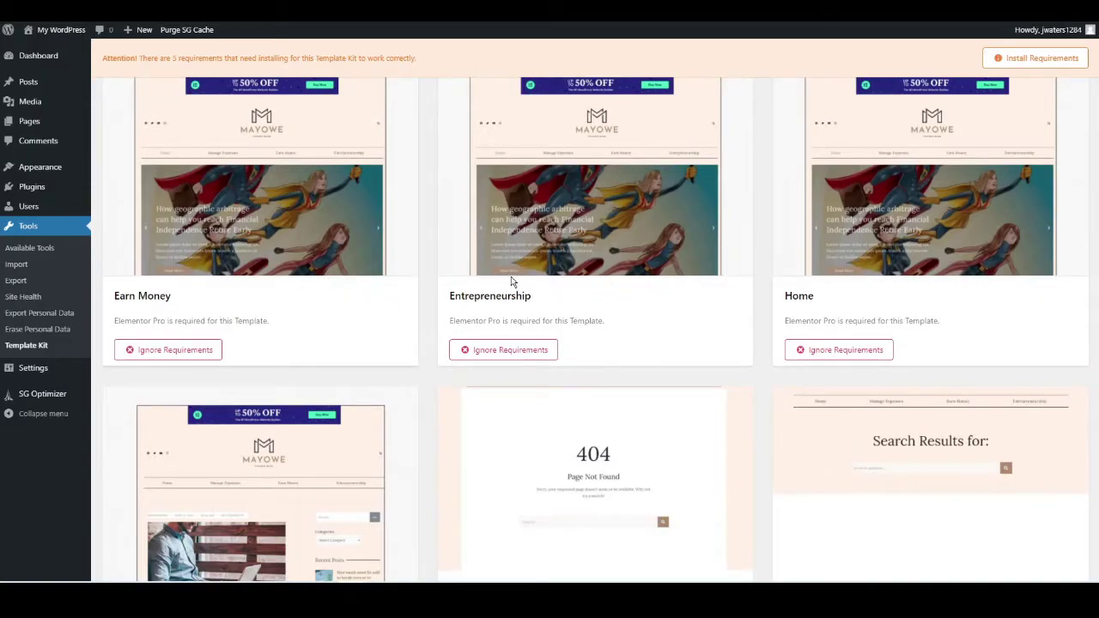
scroll(515, 283, up, 2)
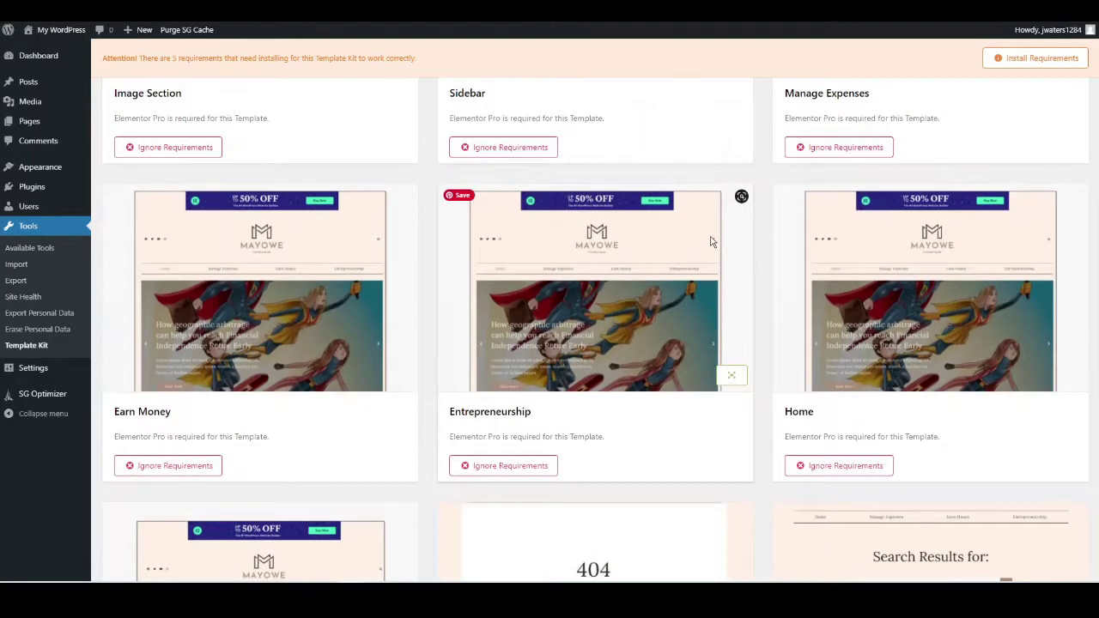
scroll(566, 339, up, 1)
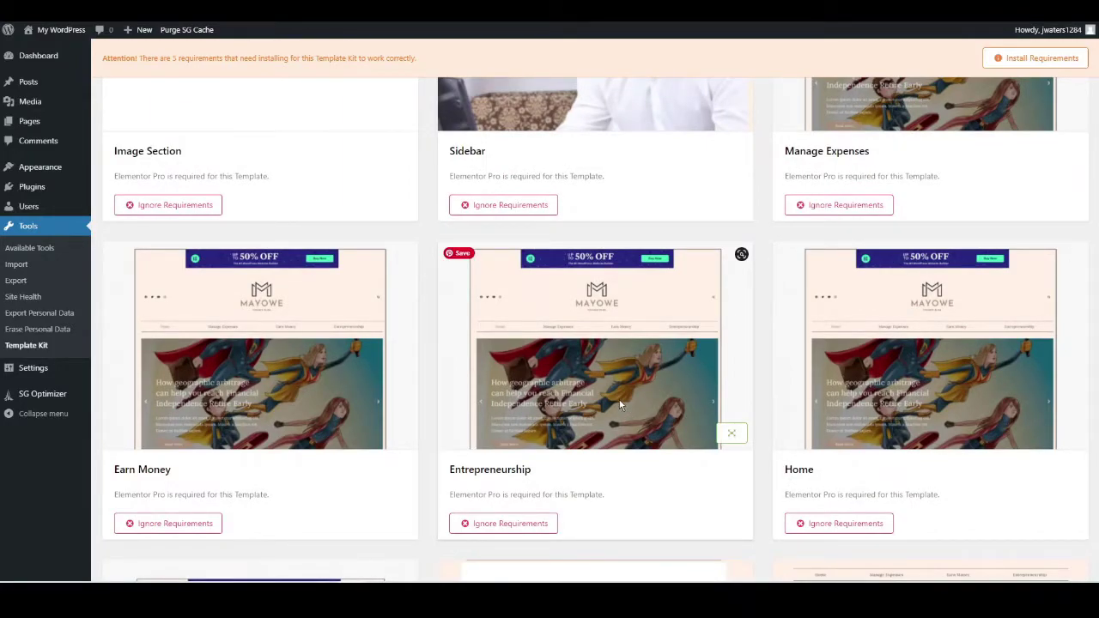
scroll(621, 406, down, 1)
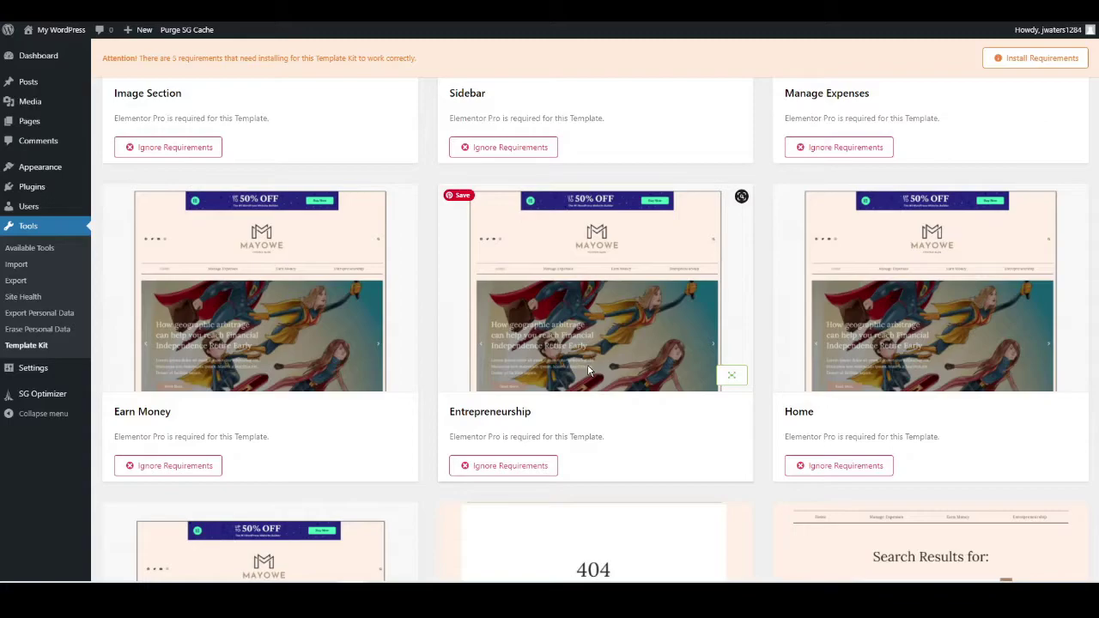
scroll(588, 371, down, 4)
scroll(363, 349, down, 1)
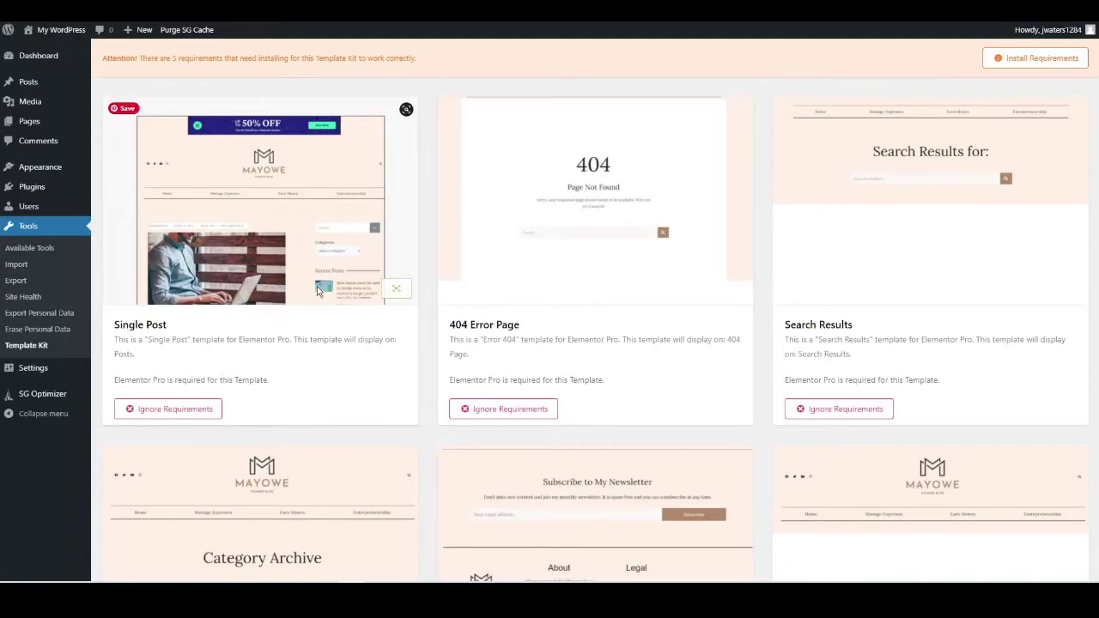
scroll(314, 292, down, 1)
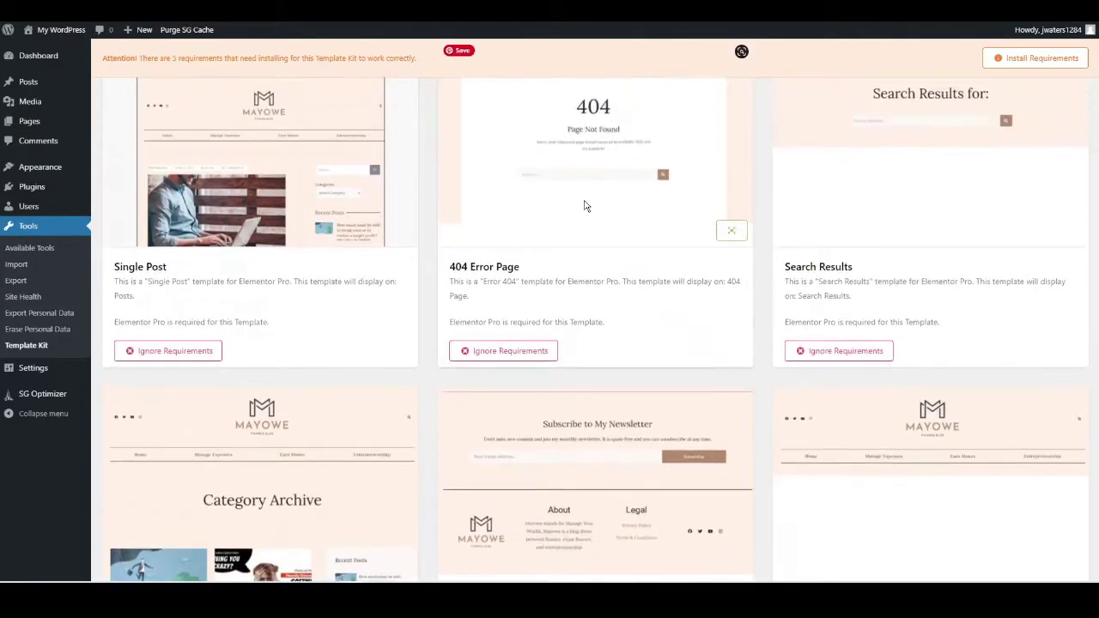
scroll(584, 248, down, 1)
scroll(706, 329, down, 1)
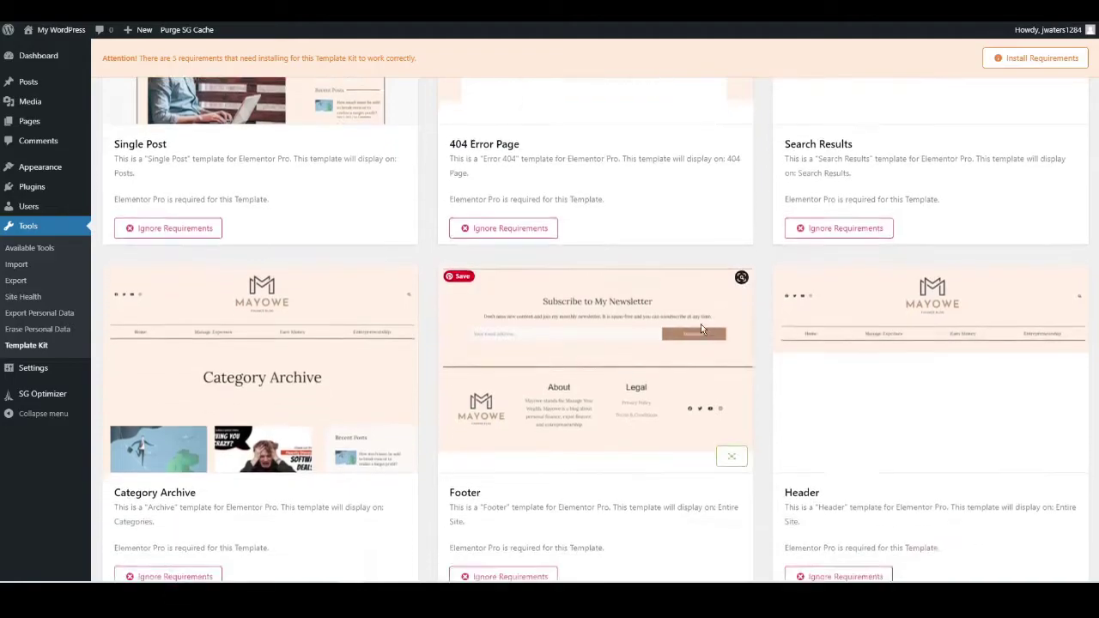
Install all missing Finance Blog kit requirements: DethemeKit, Elementor, Happy Elementor Addons, and the Elementor default color and typography scheme settings.
scroll(706, 328, down, 2)
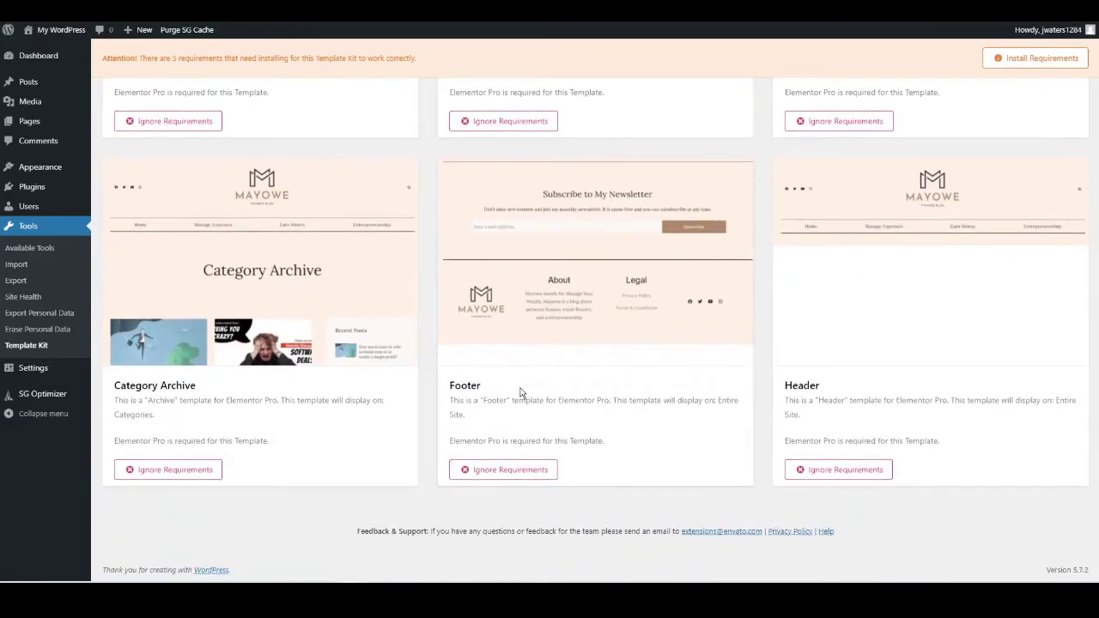
scroll(550, 380, up, 15)
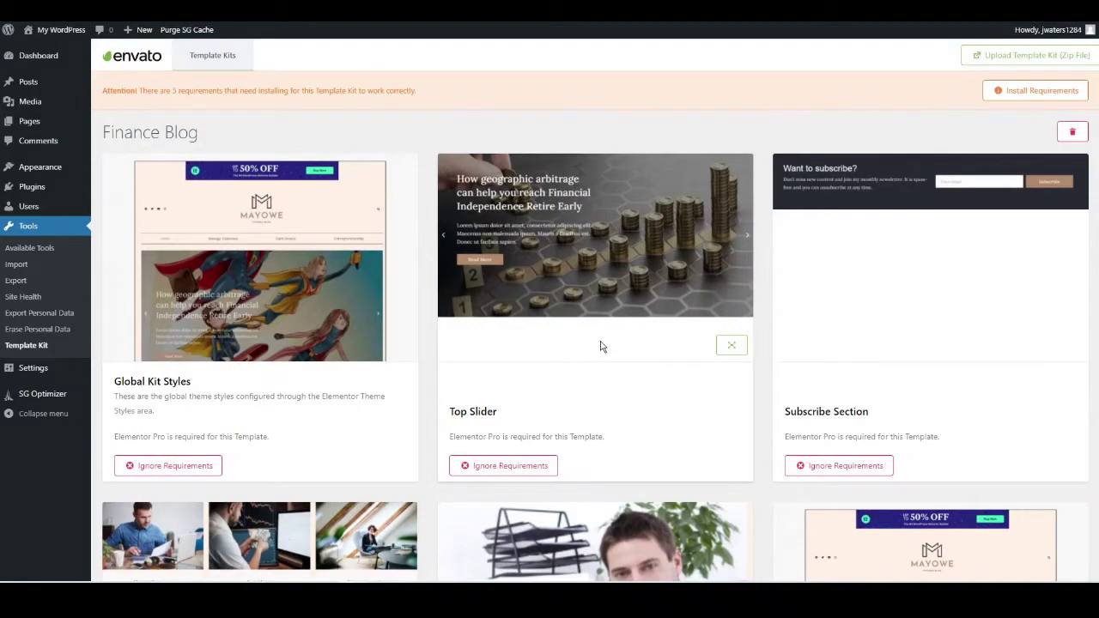
click(1027, 93)
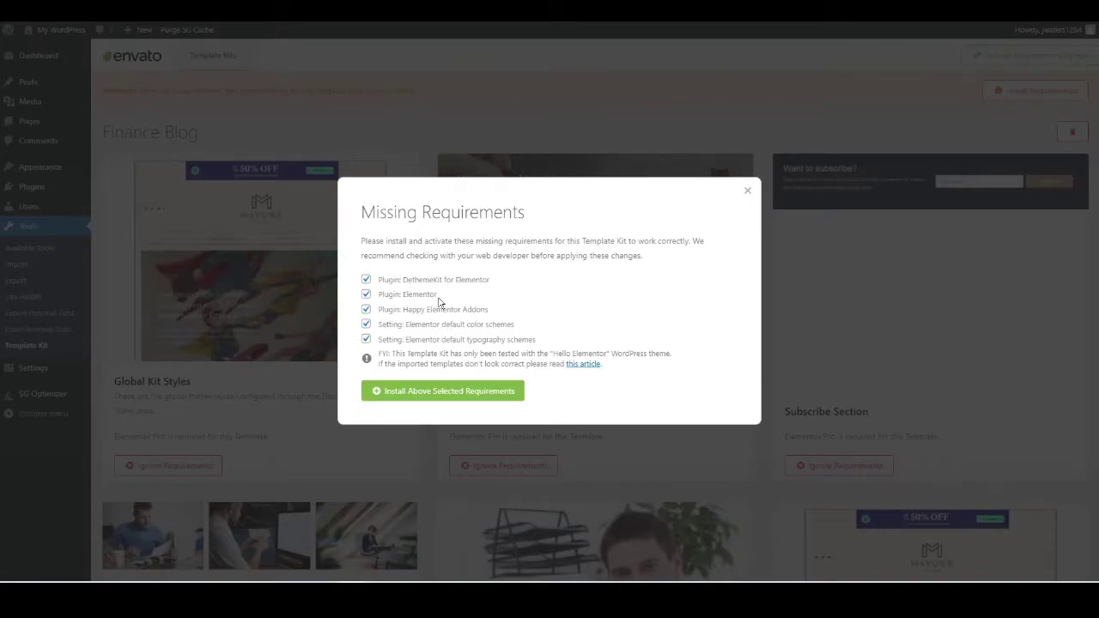
click(444, 393)
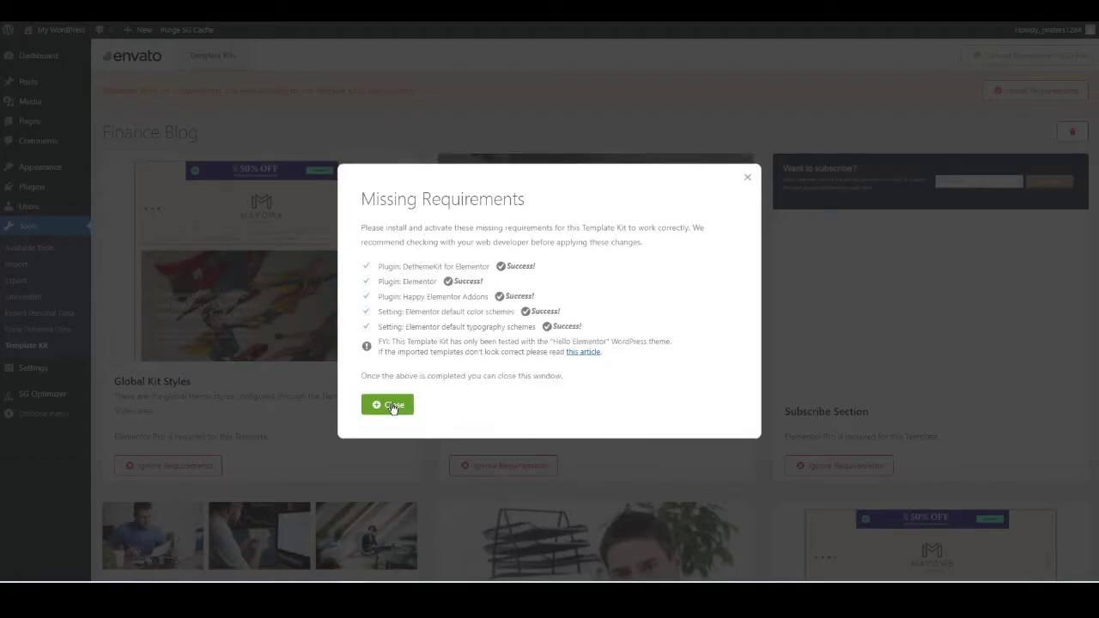
click(391, 403)
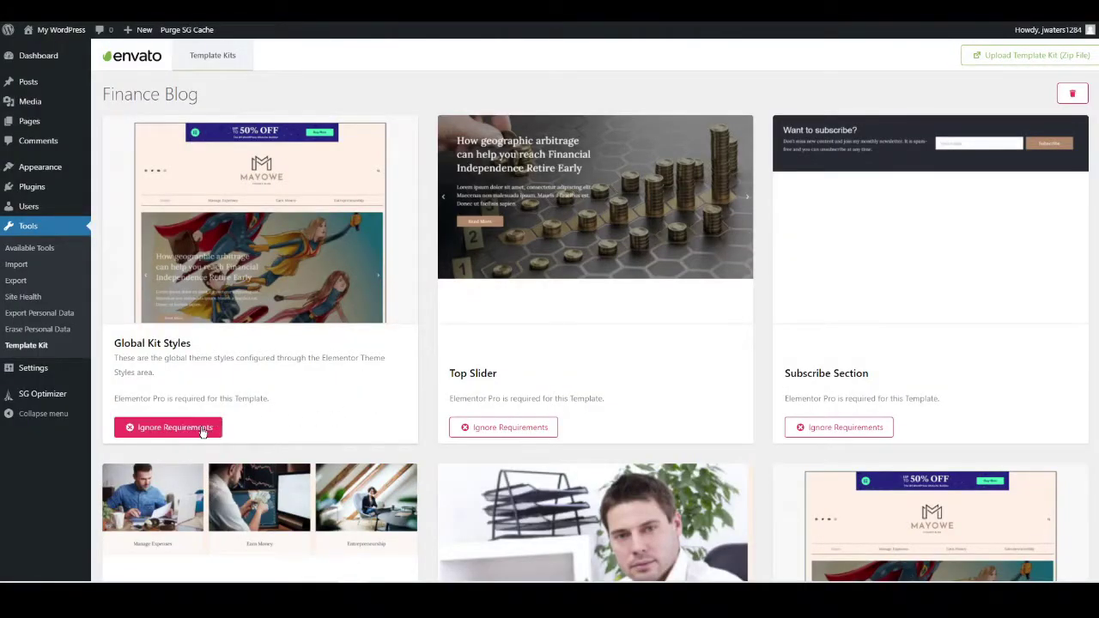
scroll(248, 385, down, 1)
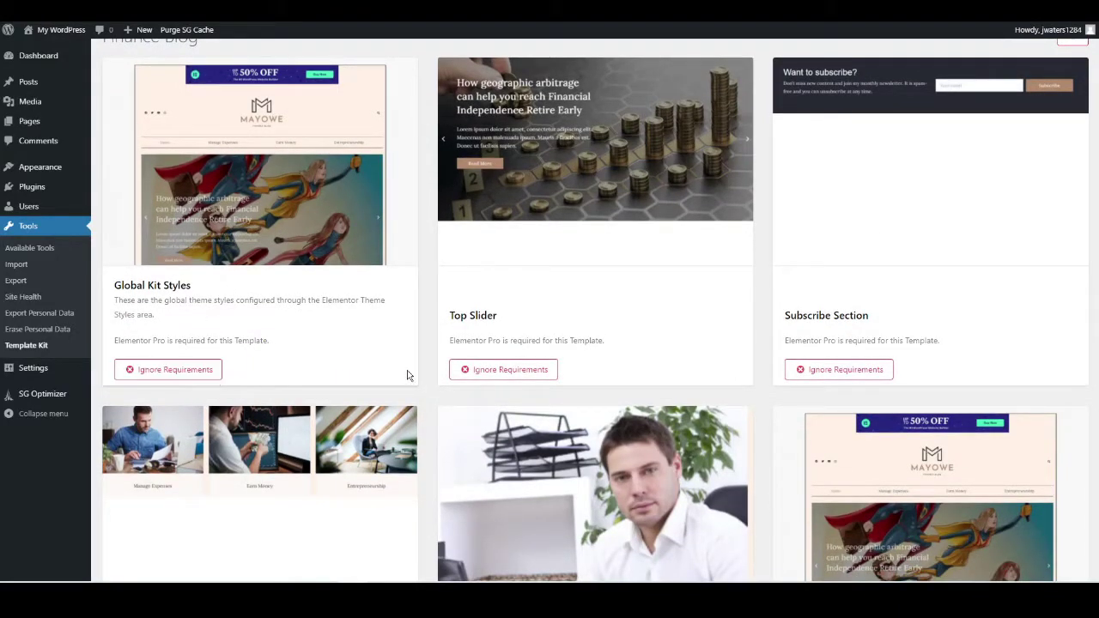
scroll(441, 383, up, 1)
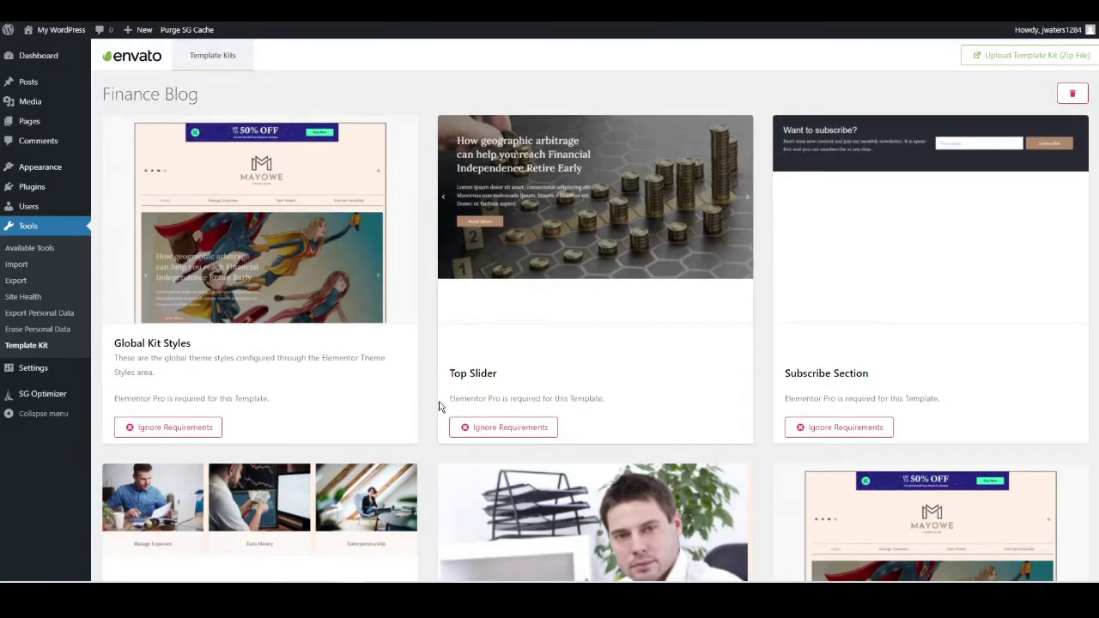
Upload elementor-pro-3.2.2.zip as a new plugin, then install and activate it.
mouse_move(372, 374)
mouse_move(38, 189)
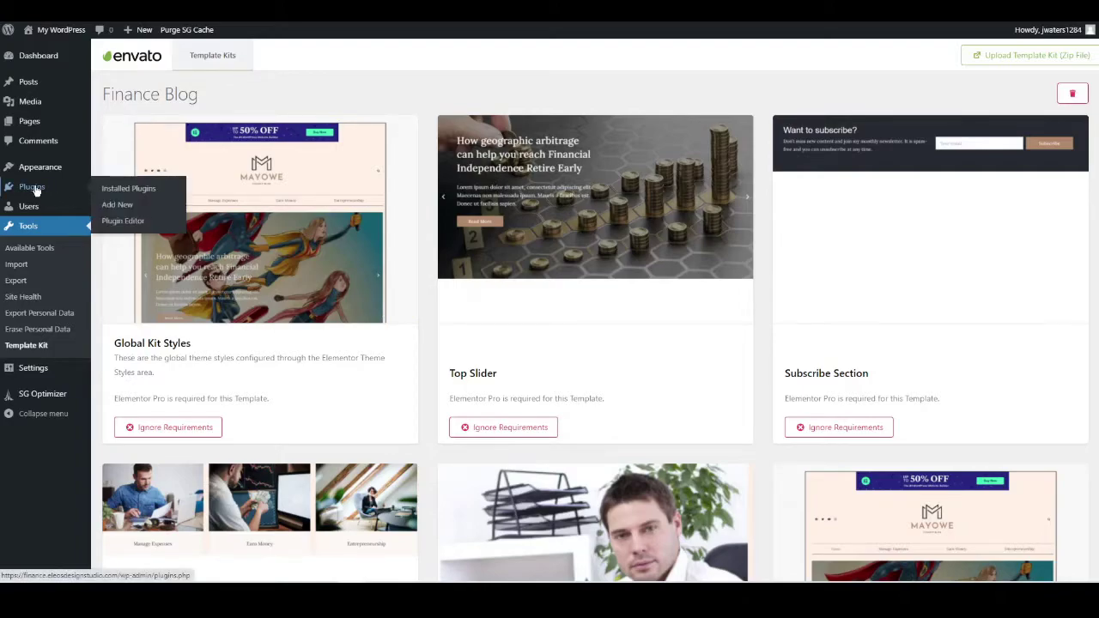
click(116, 206)
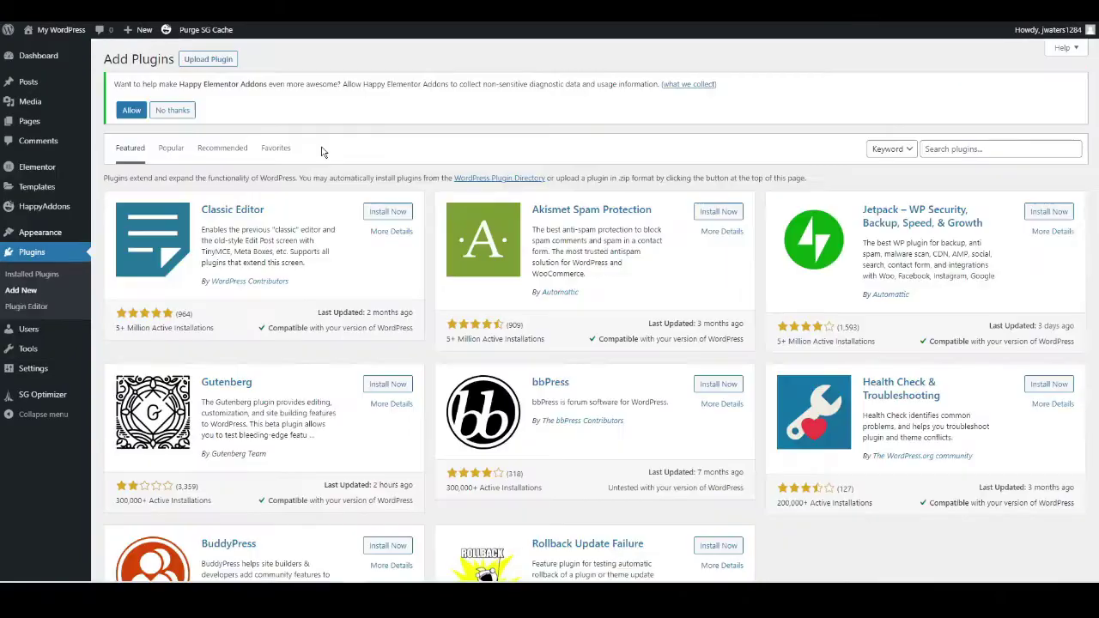
click(208, 59)
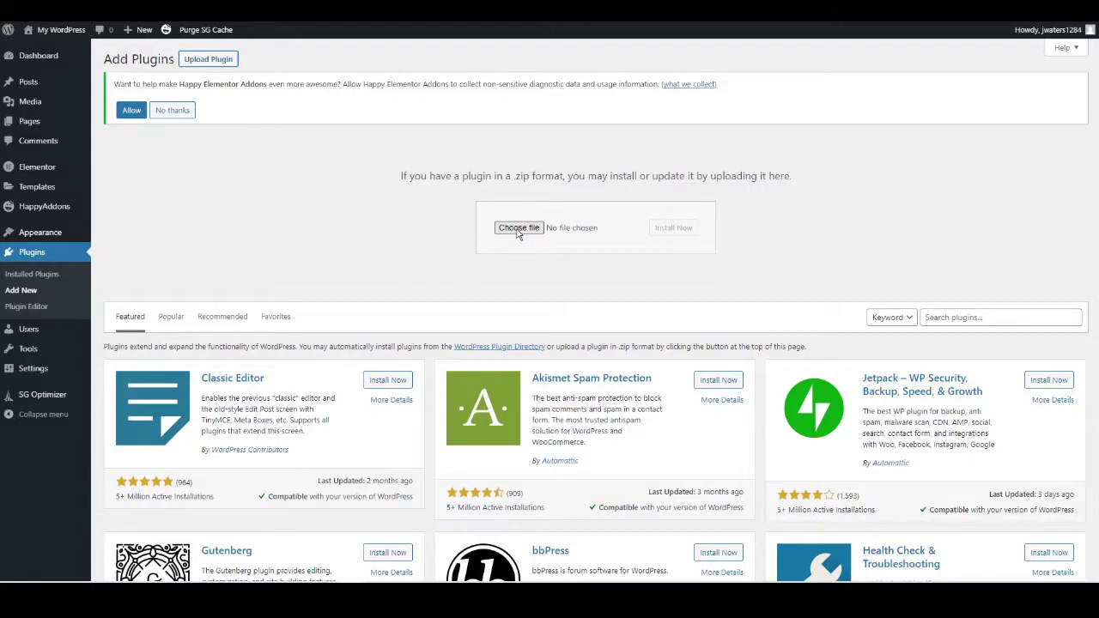
click(519, 228)
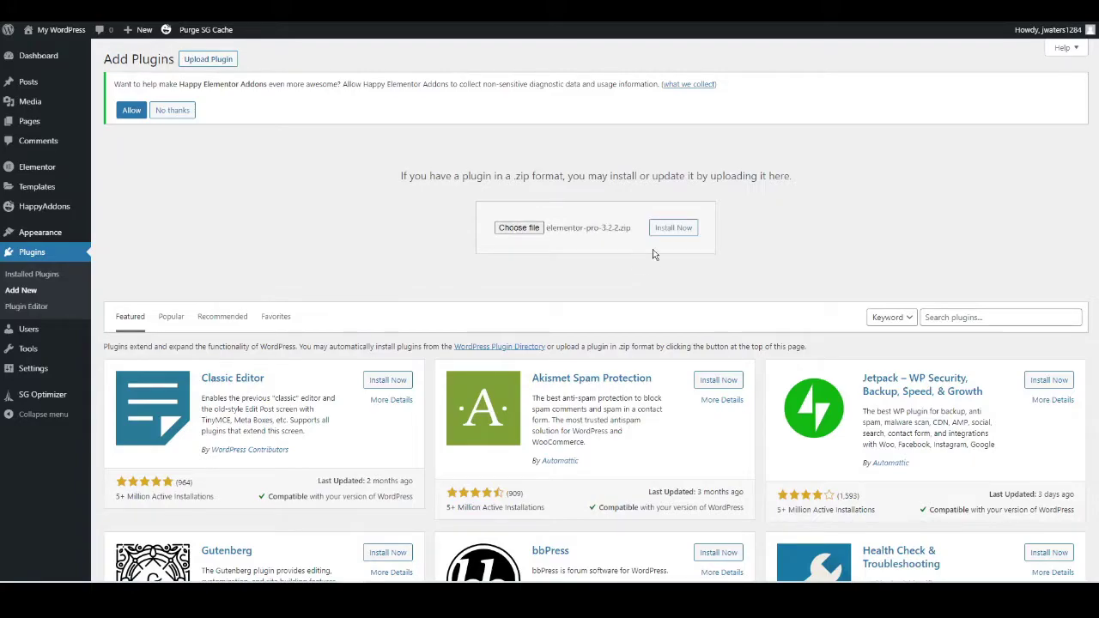
click(673, 229)
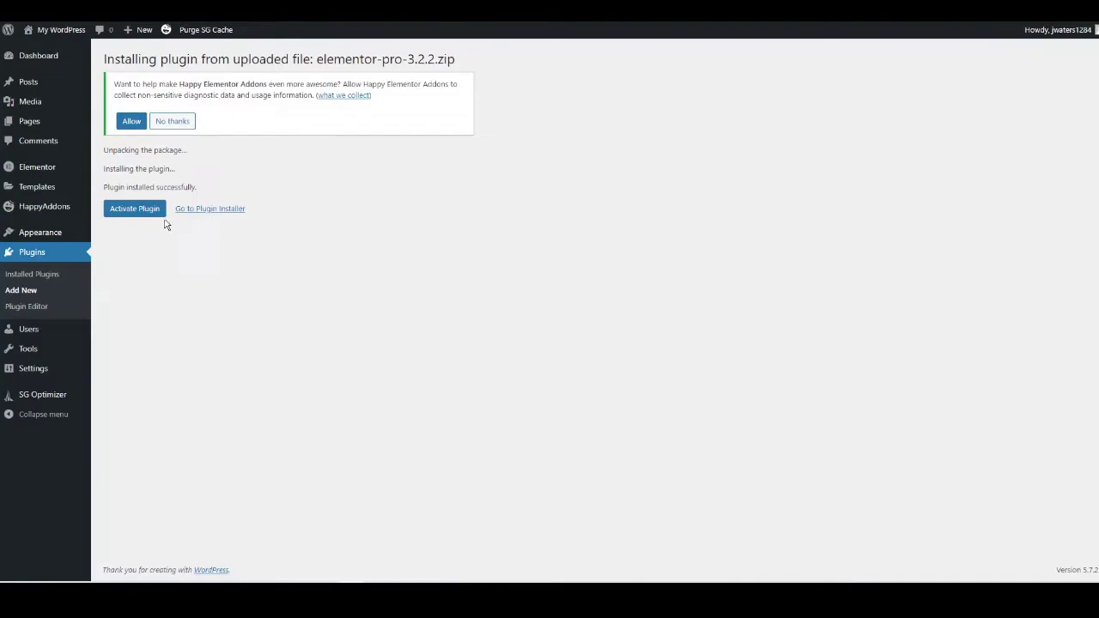
click(144, 214)
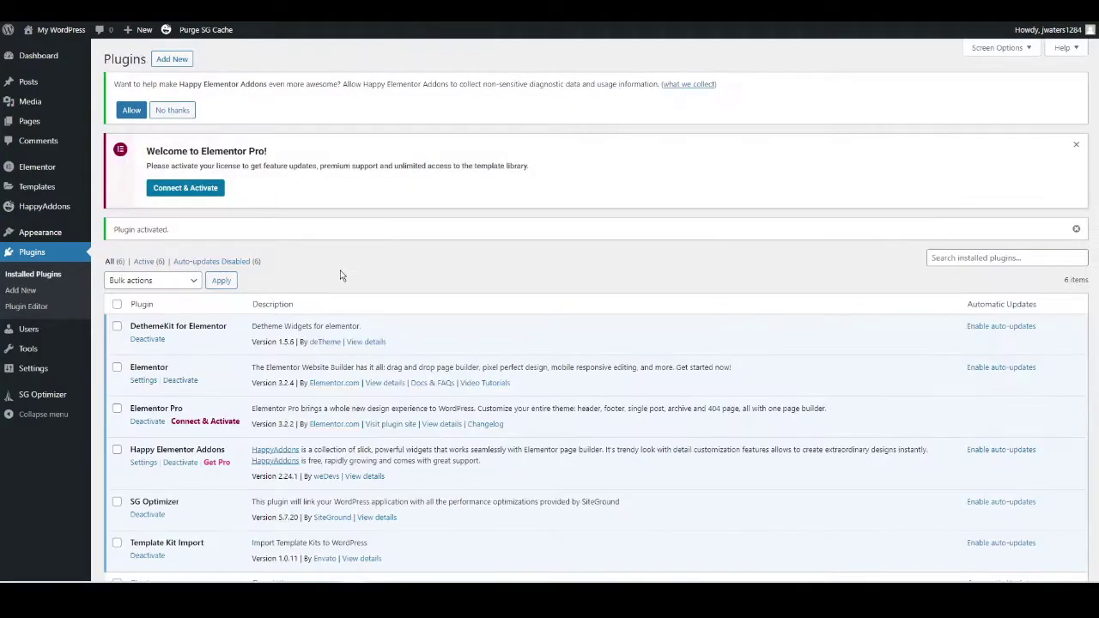
Connect and activate the Elementor Pro license, opting out of sharing non-sensitive plugin data.
click(193, 195)
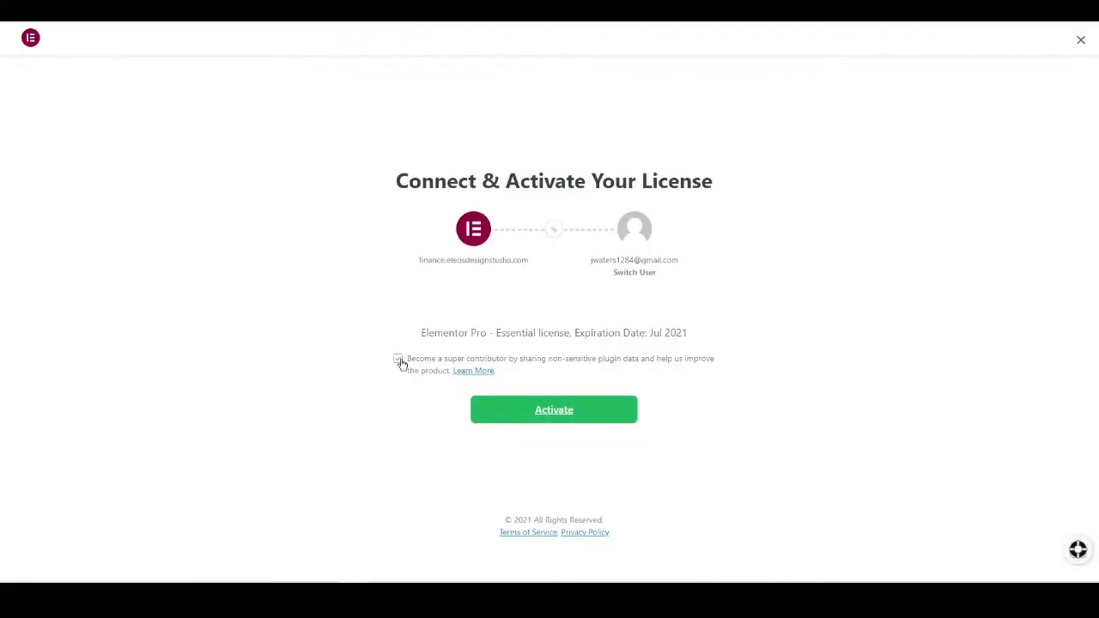
click(398, 359)
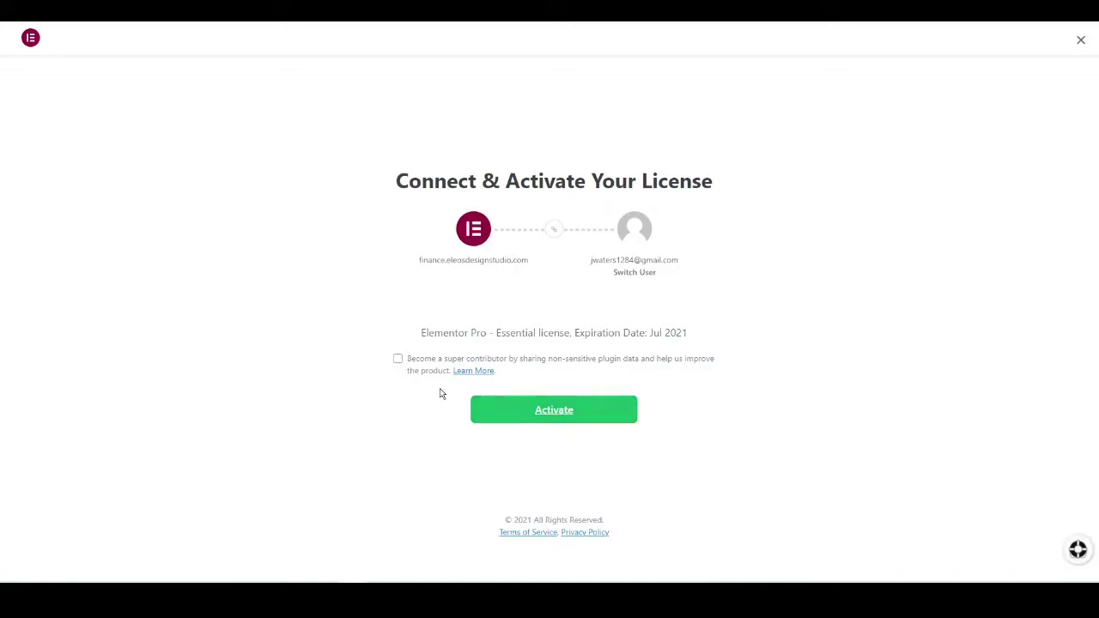
click(556, 412)
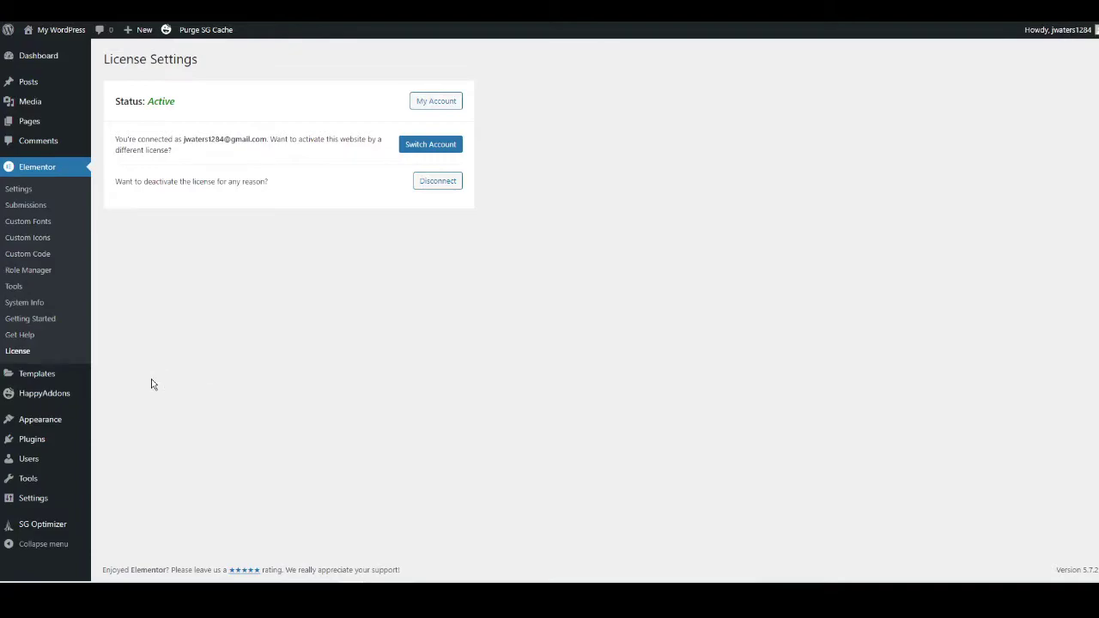
Open the installed Finance Blog template kit and import its Global Kit Styles.
mouse_move(32, 485)
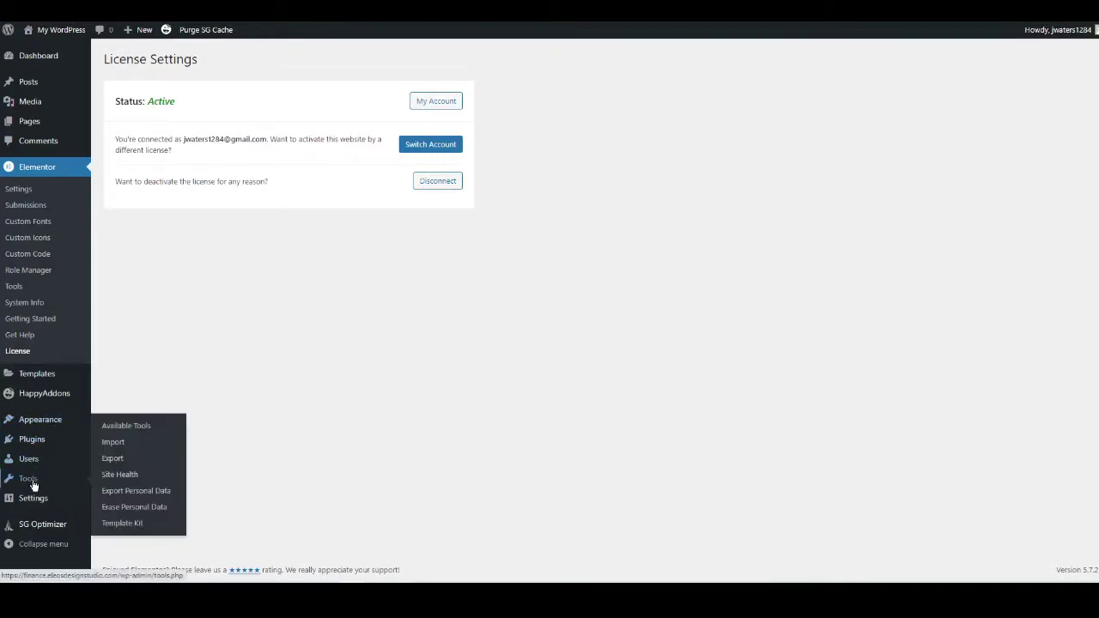
click(122, 526)
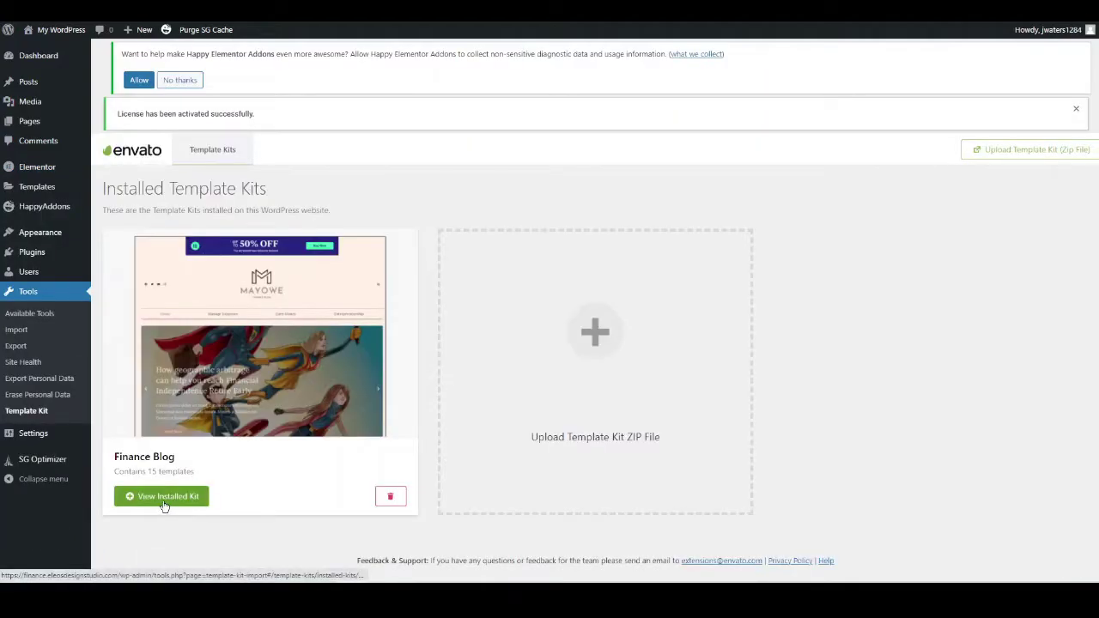
click(164, 506)
scroll(253, 438, down, 1)
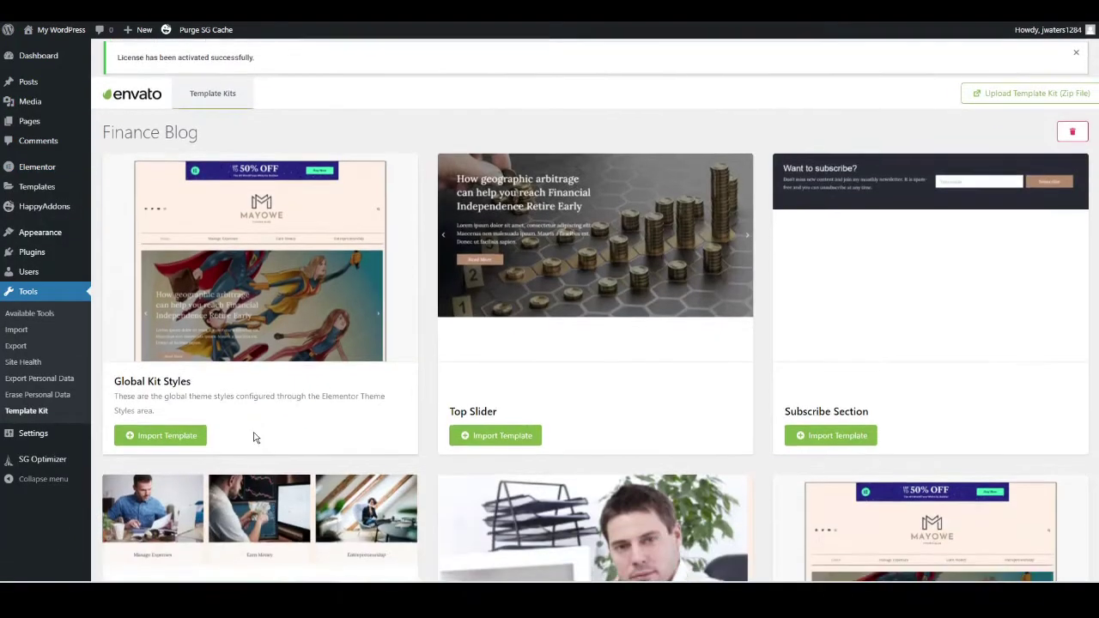
scroll(253, 438, down, 2)
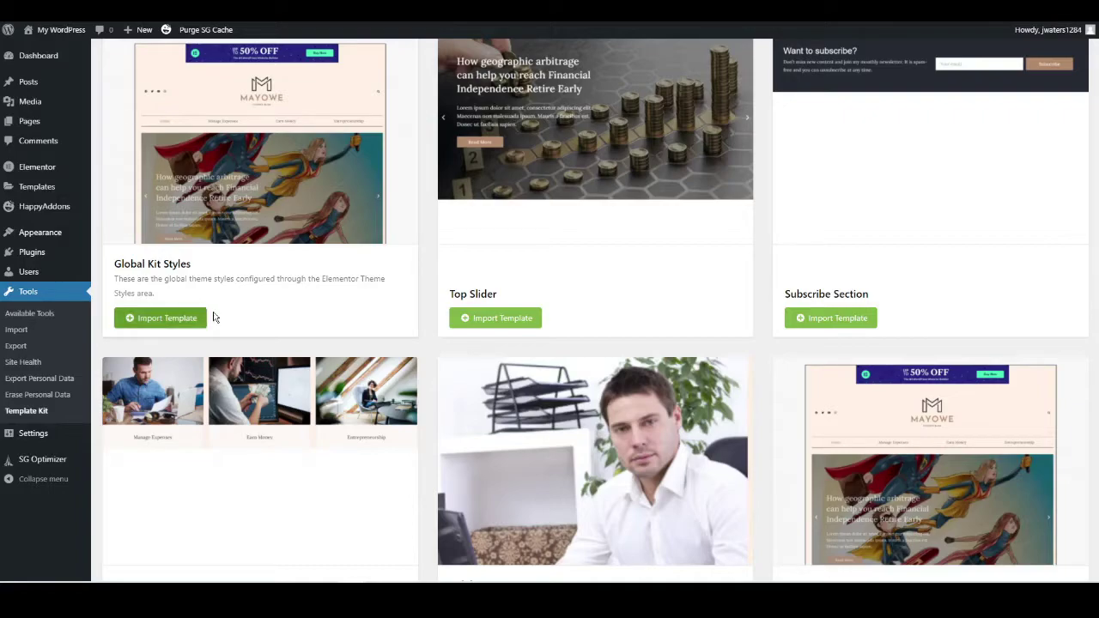
click(180, 317)
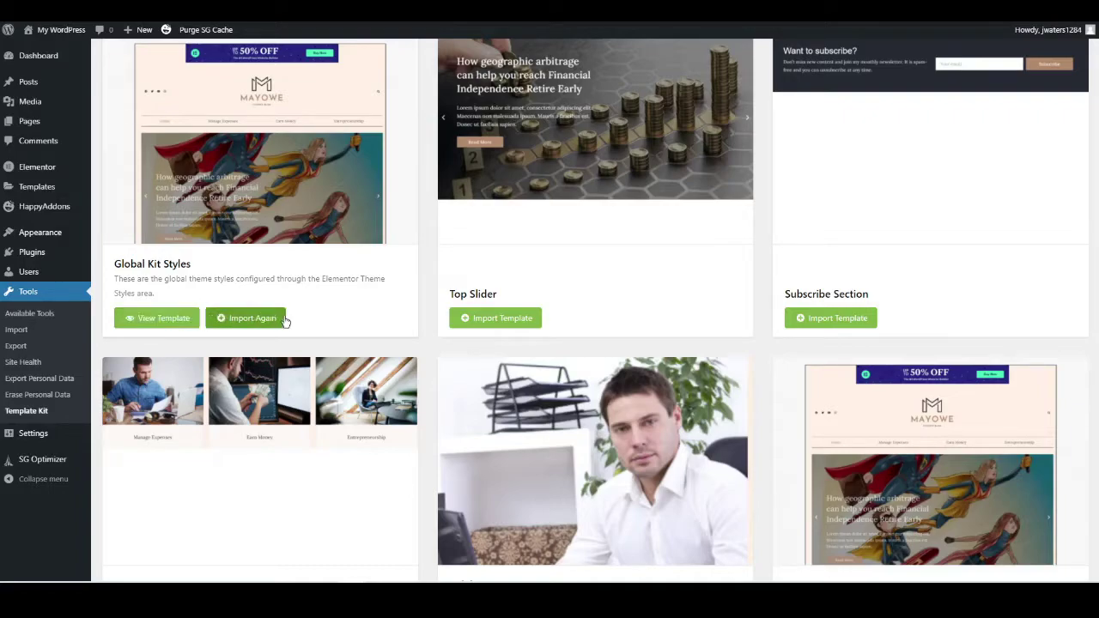
Import the Top Slider, Subscribe Section, Image Section and all remaining Finance Blog kit templates through Category Archive, Footer and Header.
scroll(559, 370, down, 1)
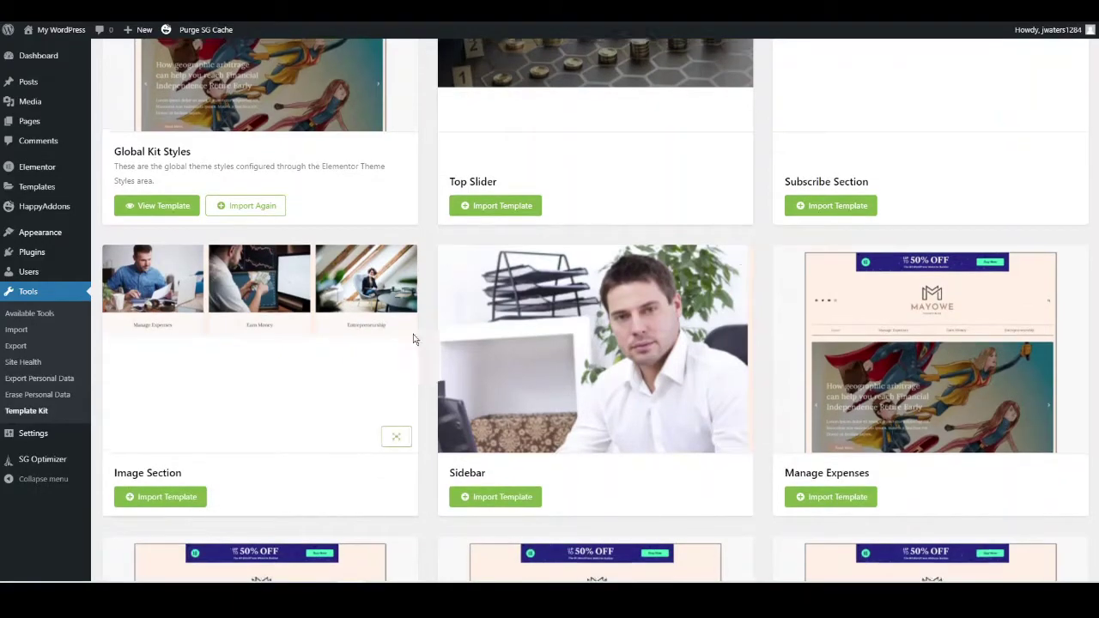
scroll(559, 370, up, 1)
click(503, 318)
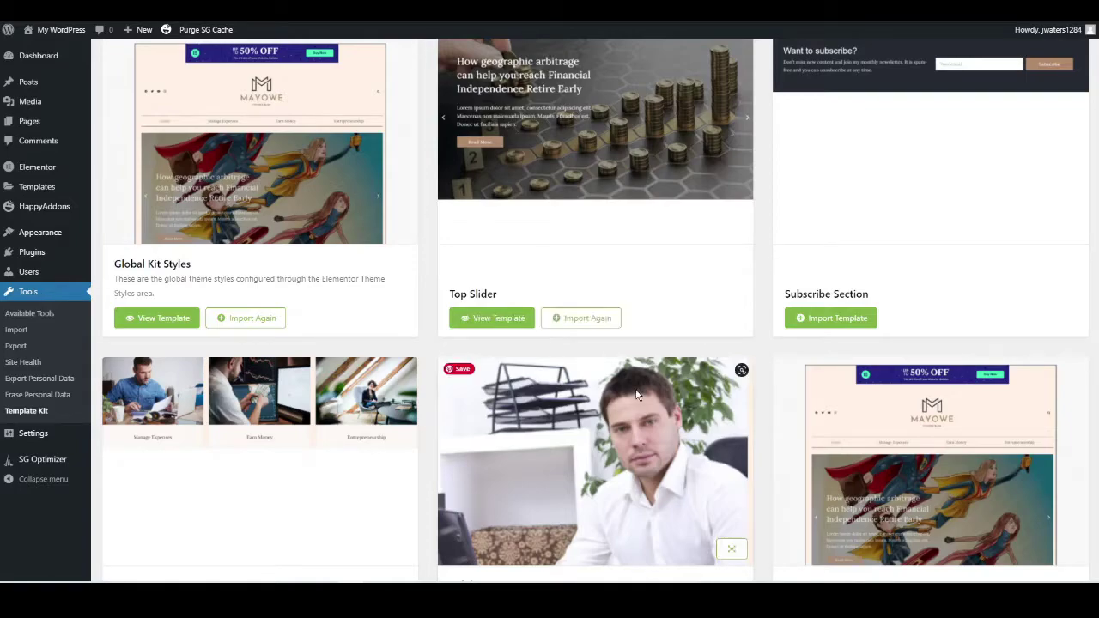
scroll(641, 319, down, 1)
click(798, 263)
scroll(359, 407, down, 2)
click(163, 435)
scroll(430, 429, down, 10)
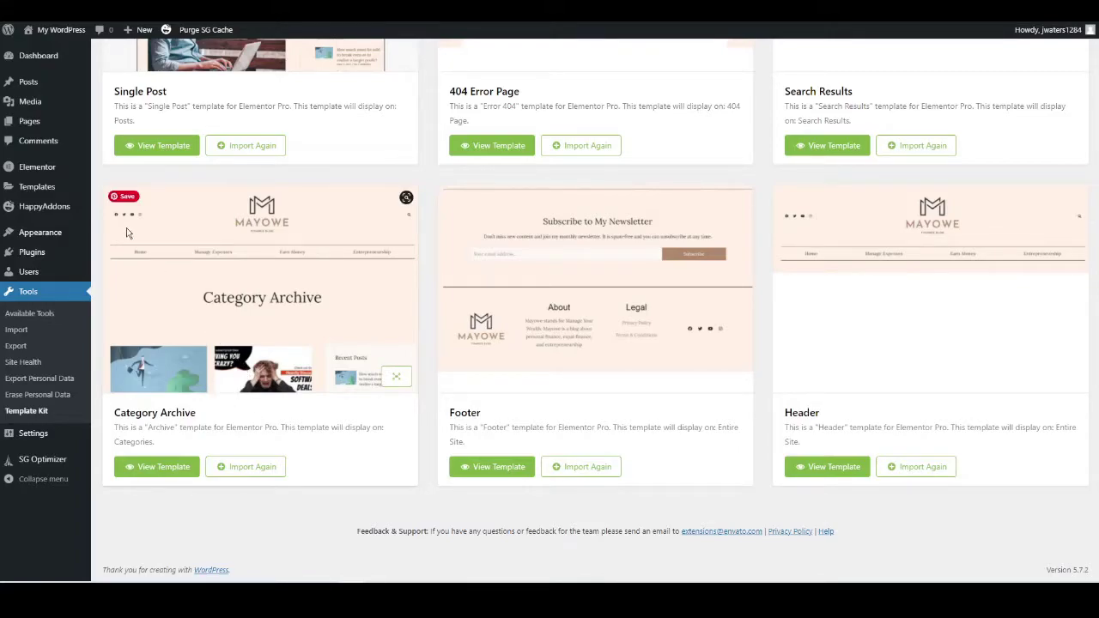
Show all saved templates, including the theme parts, and review the list from Header to Kit Styles: Finance Blog.
mouse_move(39, 190)
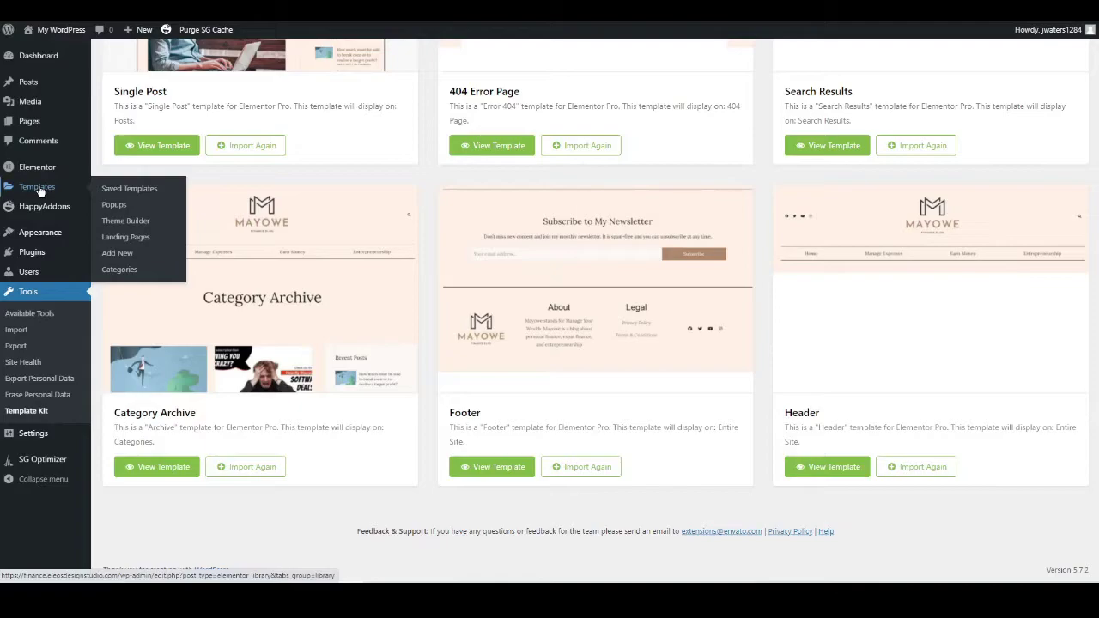
click(40, 191)
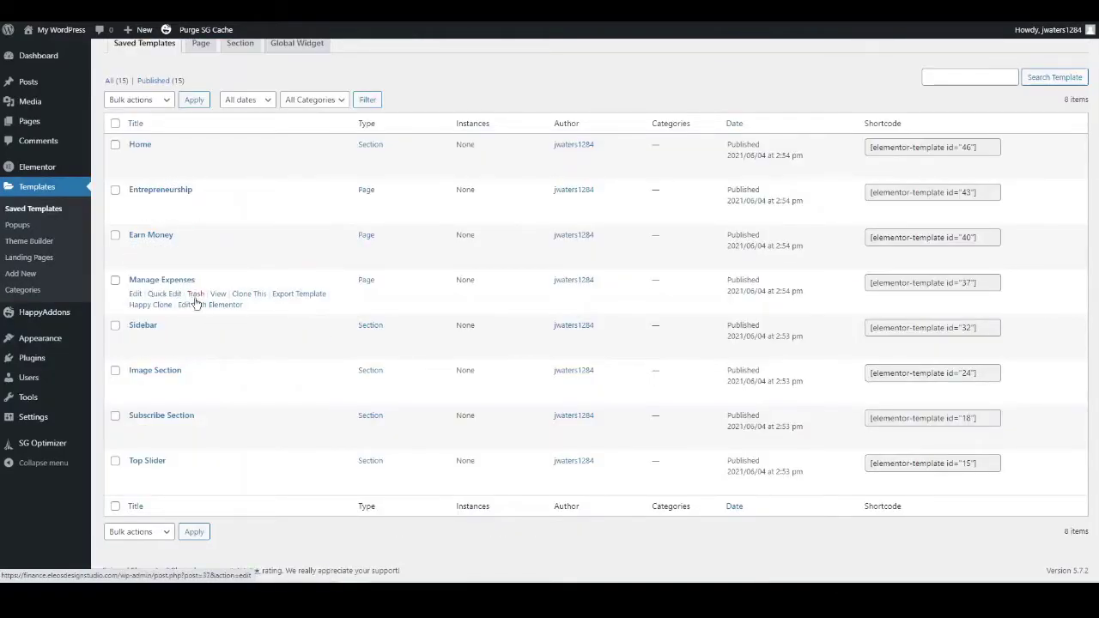
scroll(196, 377, up, 1)
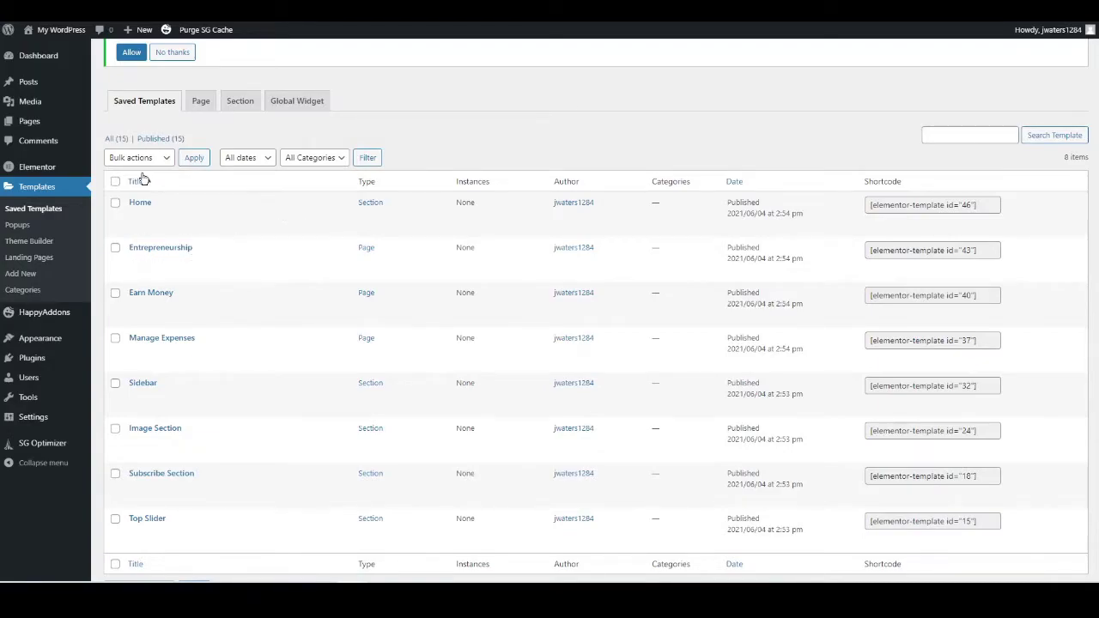
click(110, 139)
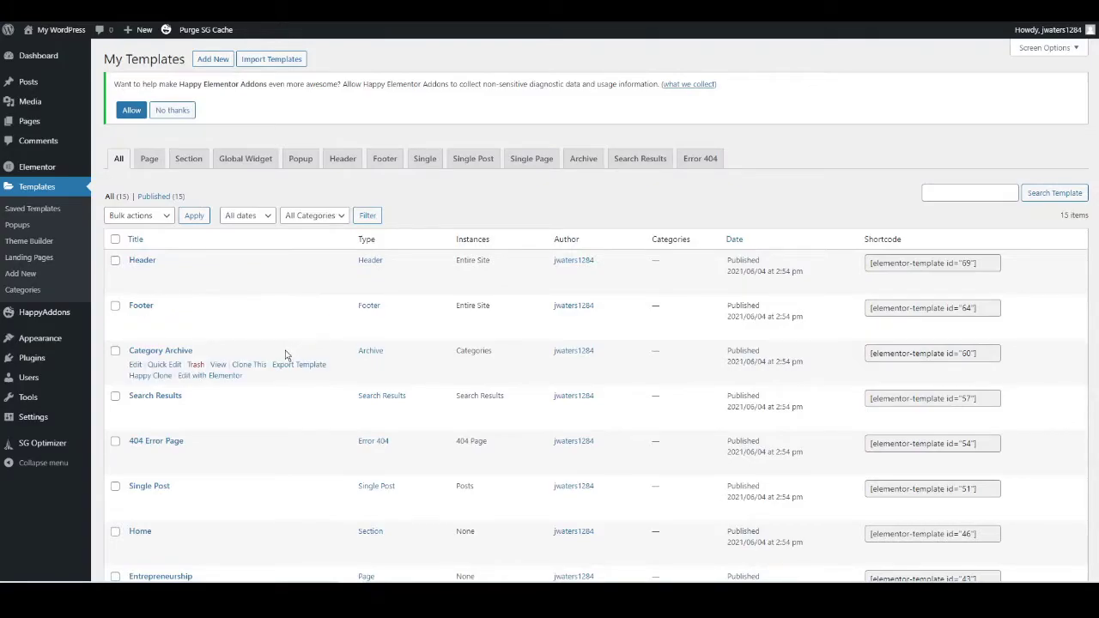
scroll(255, 378, down, 5)
scroll(236, 367, down, 1)
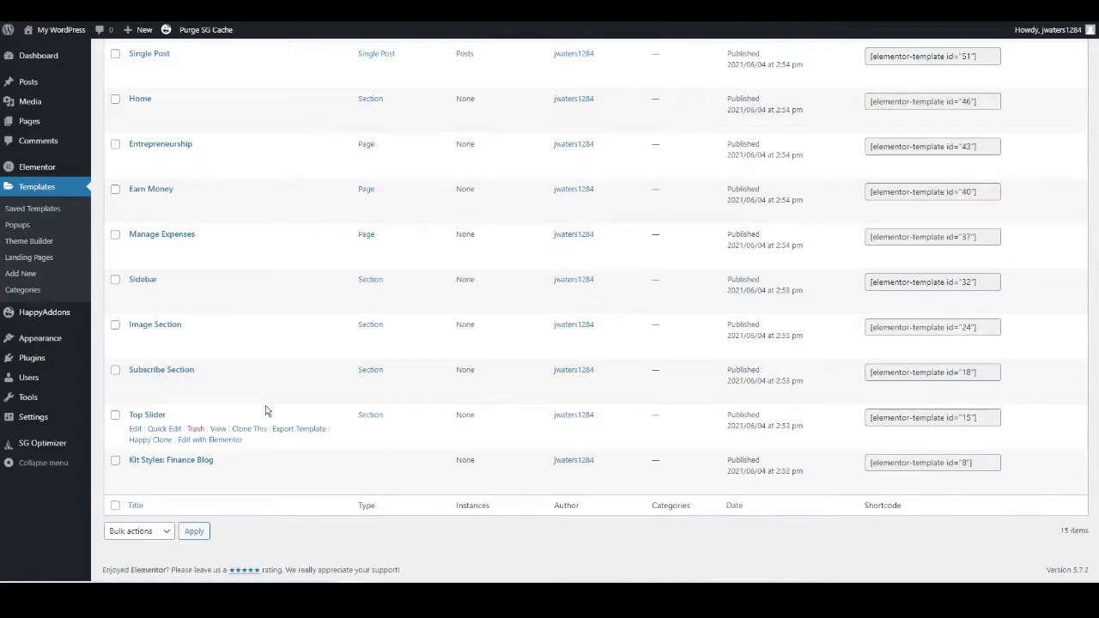
Open the Header template in Elementor and save its display conditions with Entire Site included.
scroll(275, 408, up, 4)
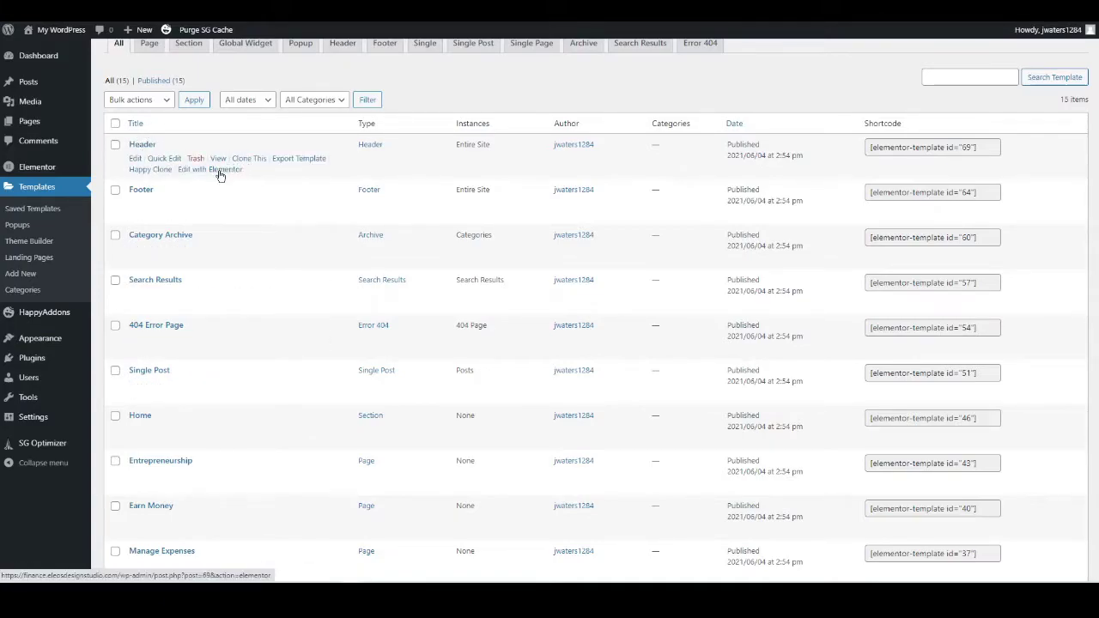
click(219, 170)
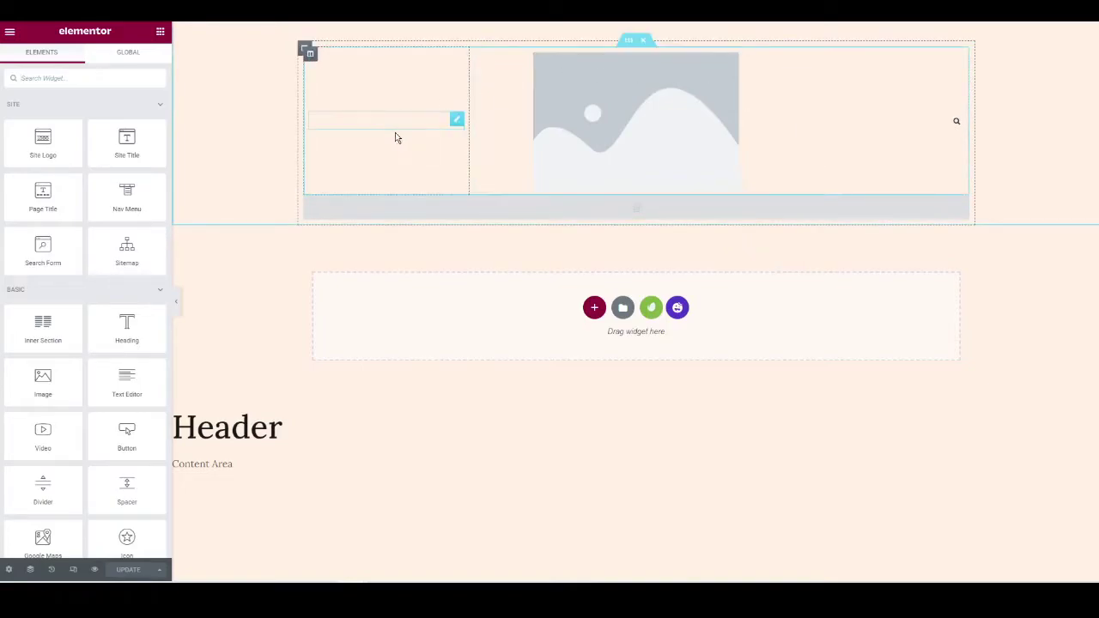
scroll(444, 211, down, 2)
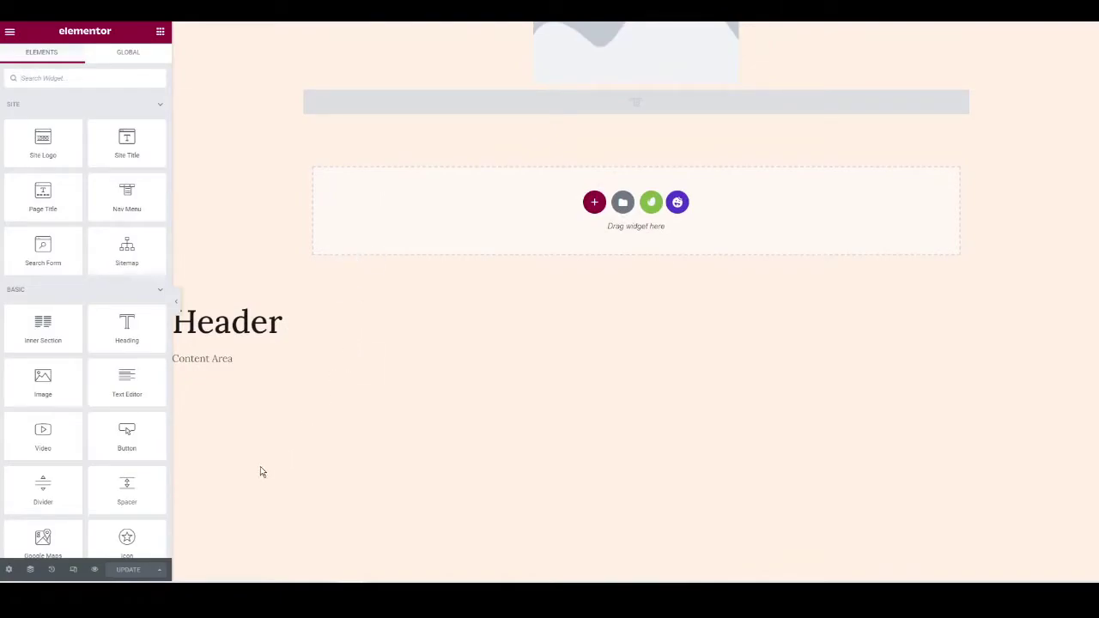
click(161, 570)
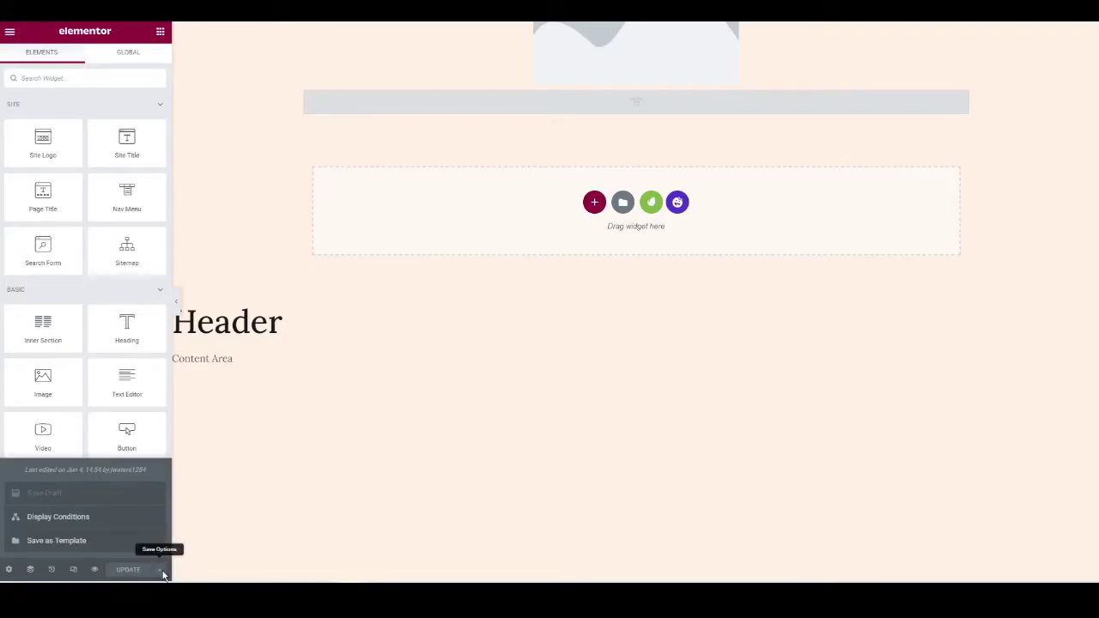
click(79, 520)
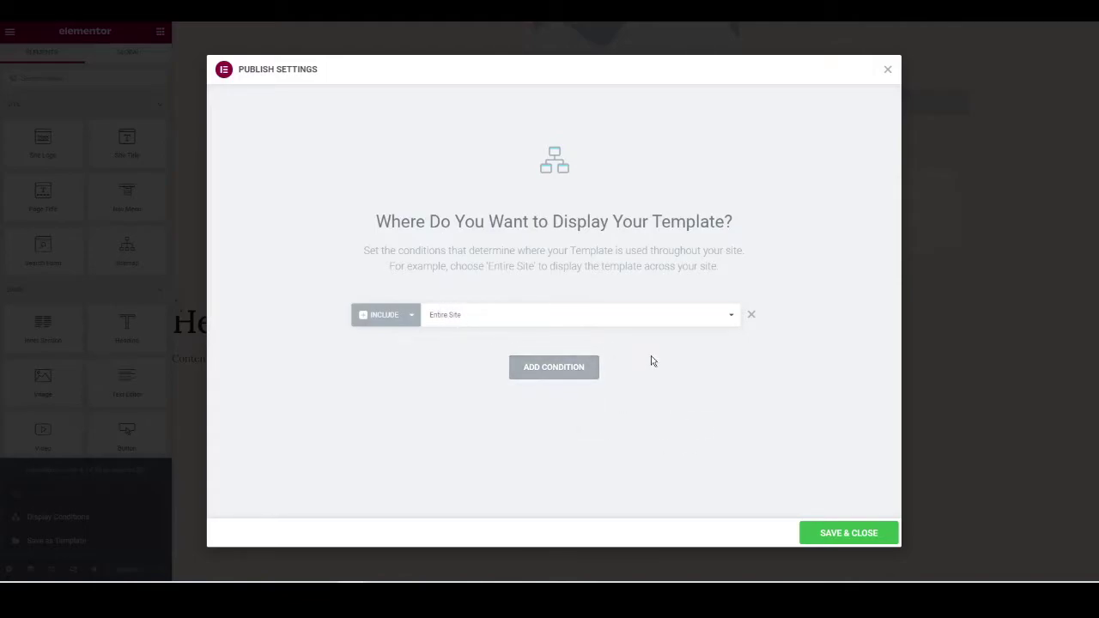
click(848, 533)
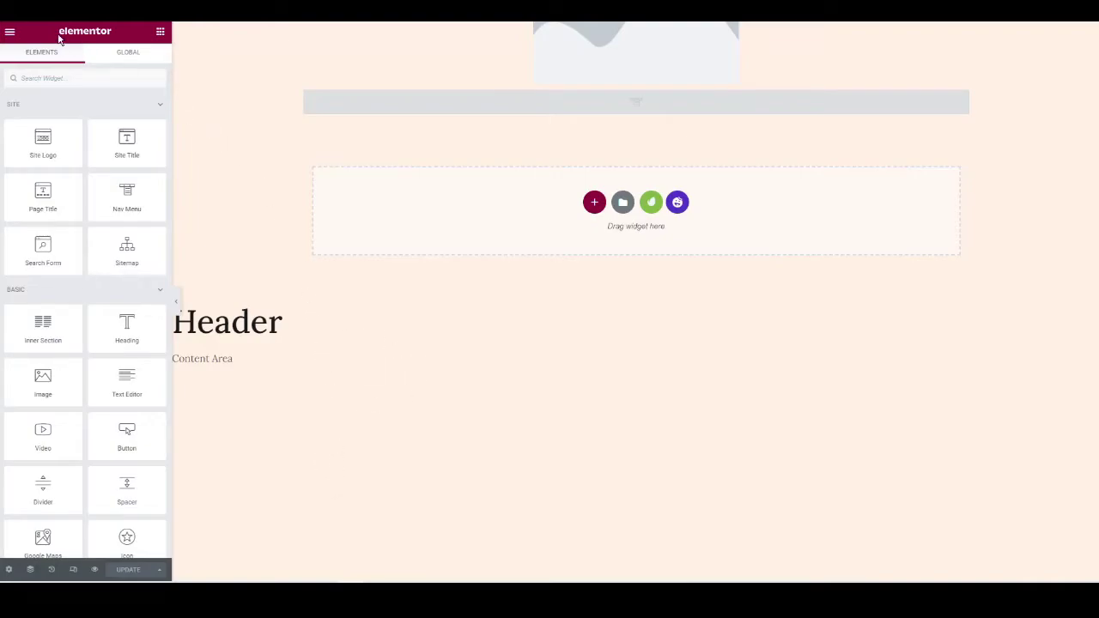
Exit the Header template to the dashboard, create a new page titled Home and open it in Elementor.
click(11, 35)
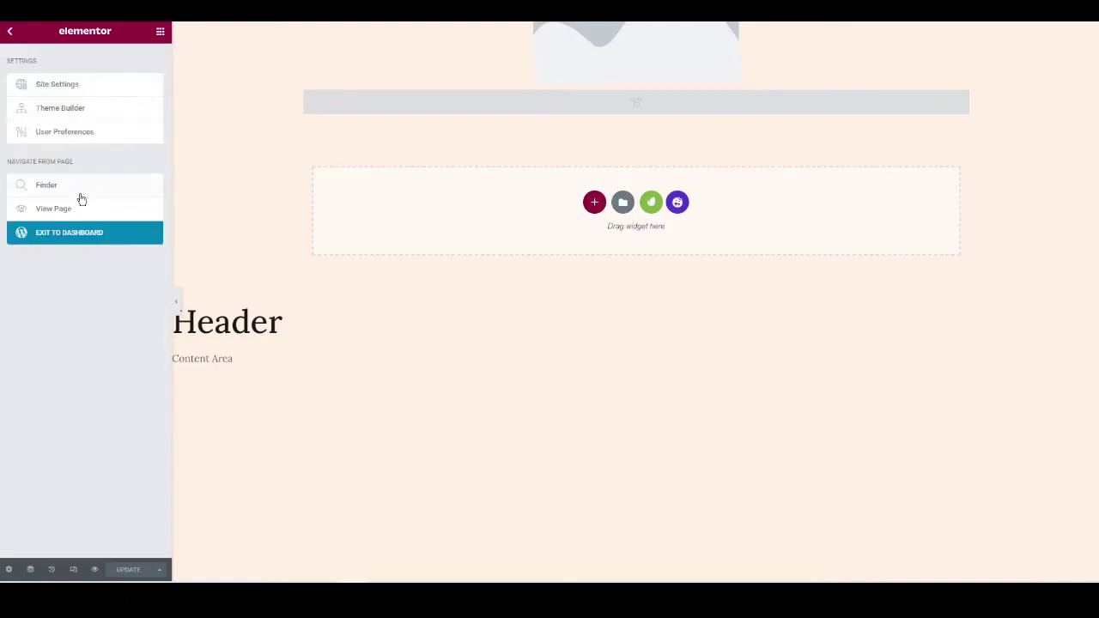
click(67, 236)
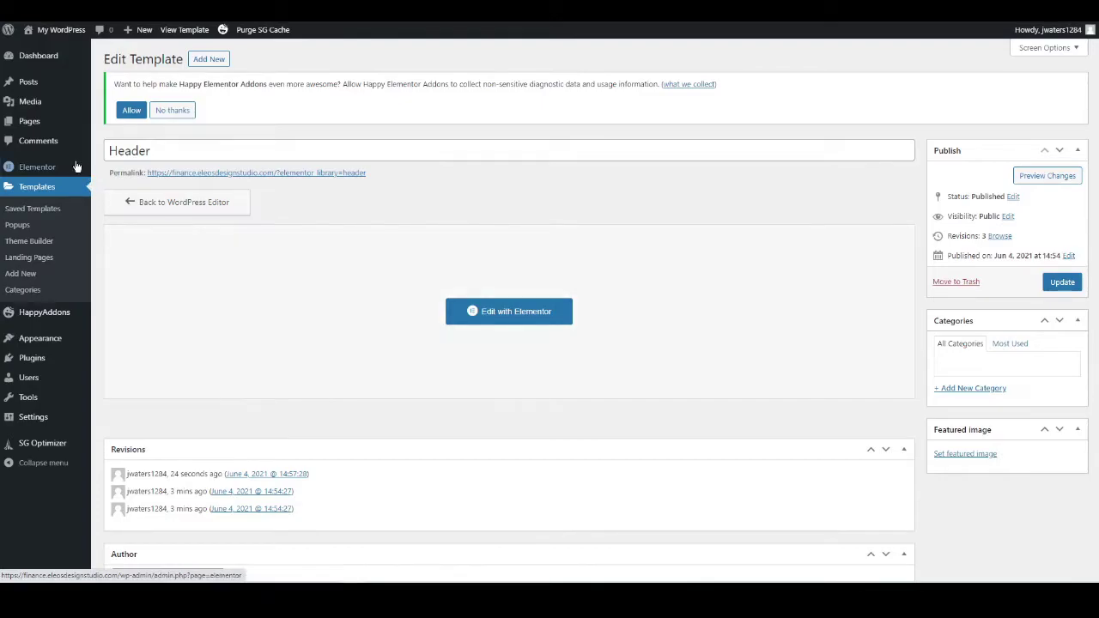
mouse_move(35, 128)
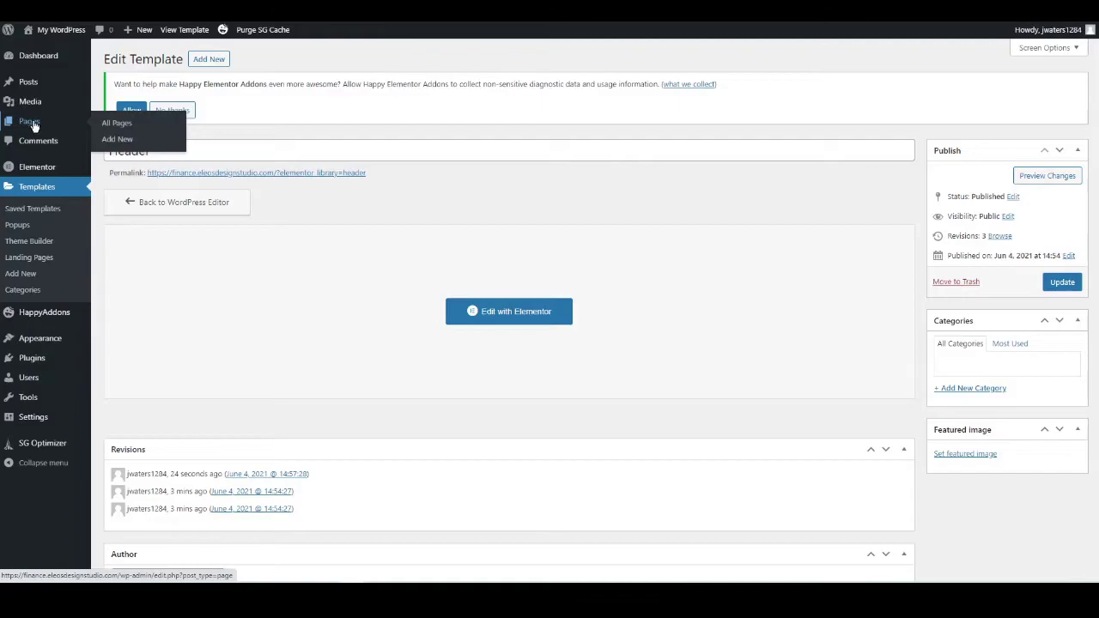
click(112, 140)
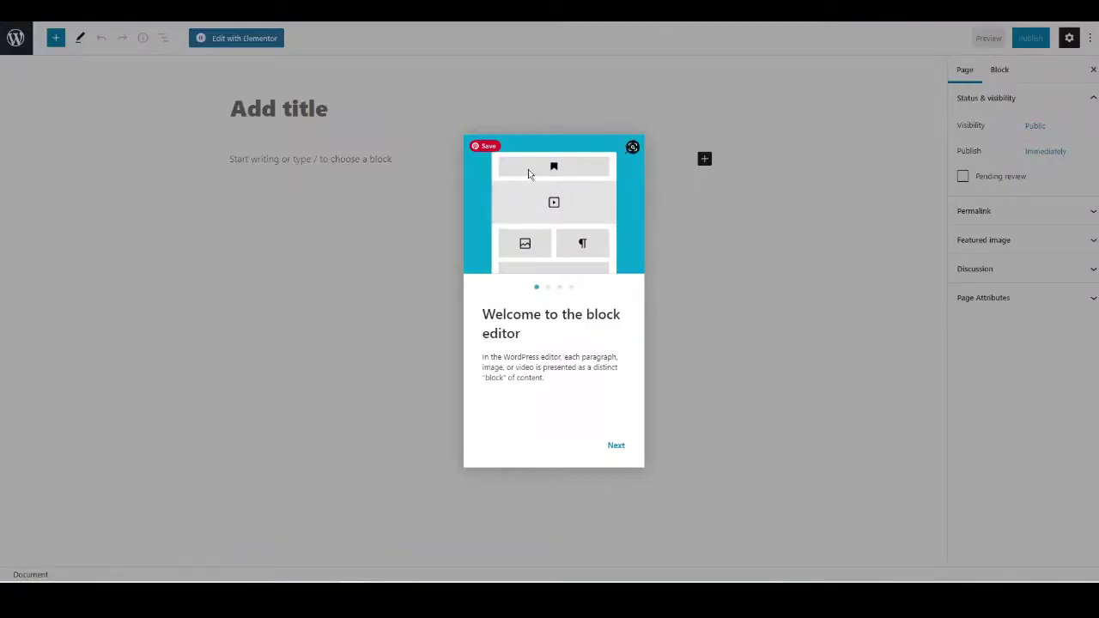
click(631, 149)
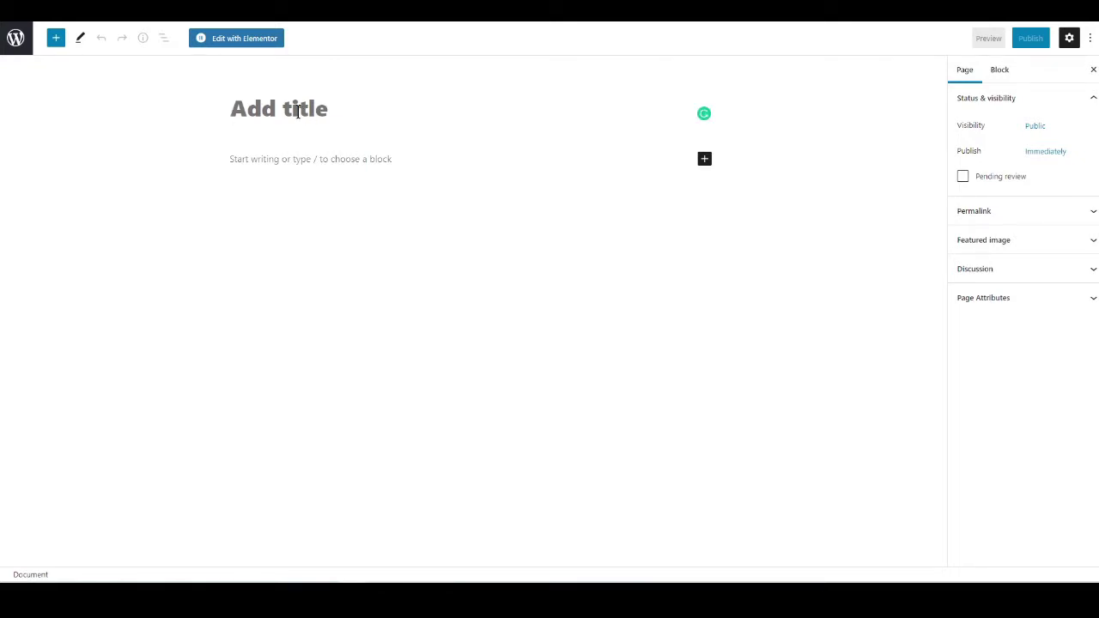
text(Home)
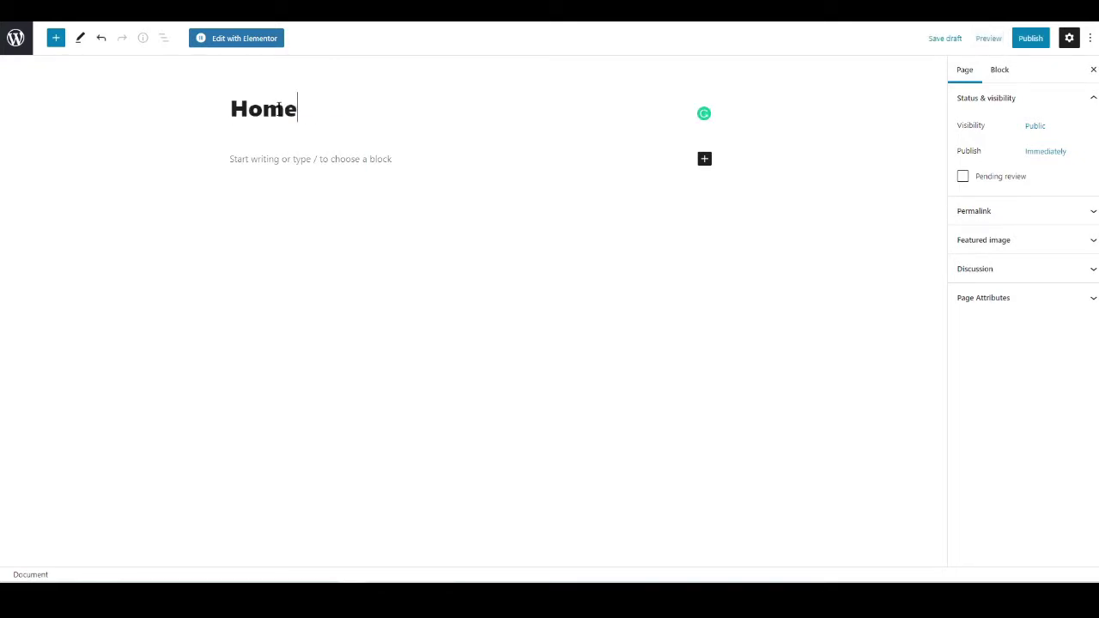
click(244, 40)
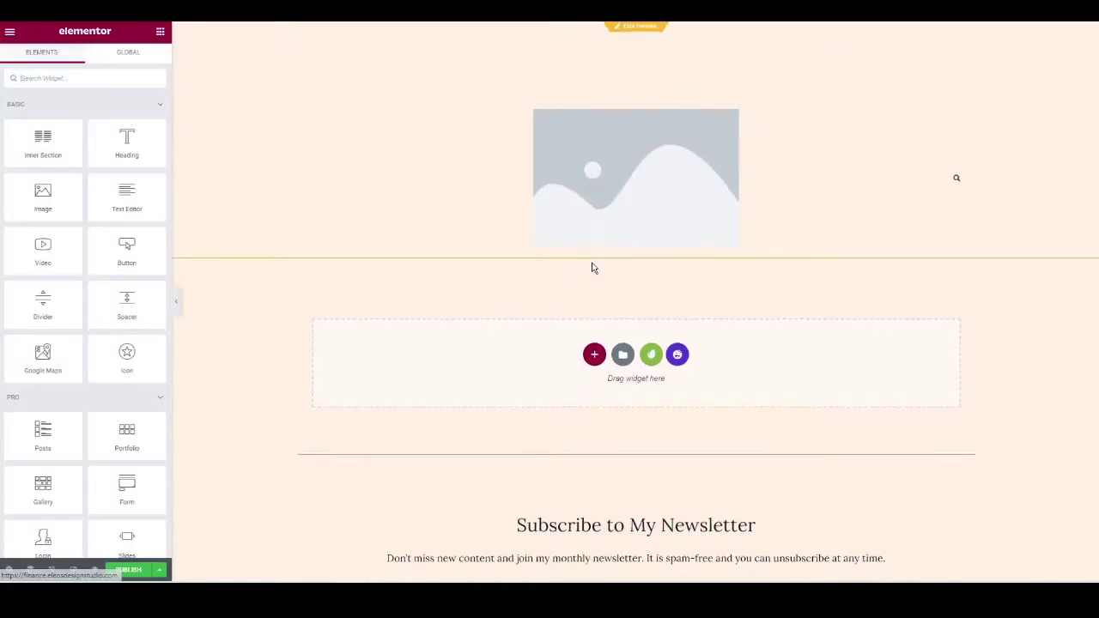
Insert the saved Home section template into the page, importing its document settings as well.
scroll(574, 447, down, 3)
scroll(574, 442, up, 3)
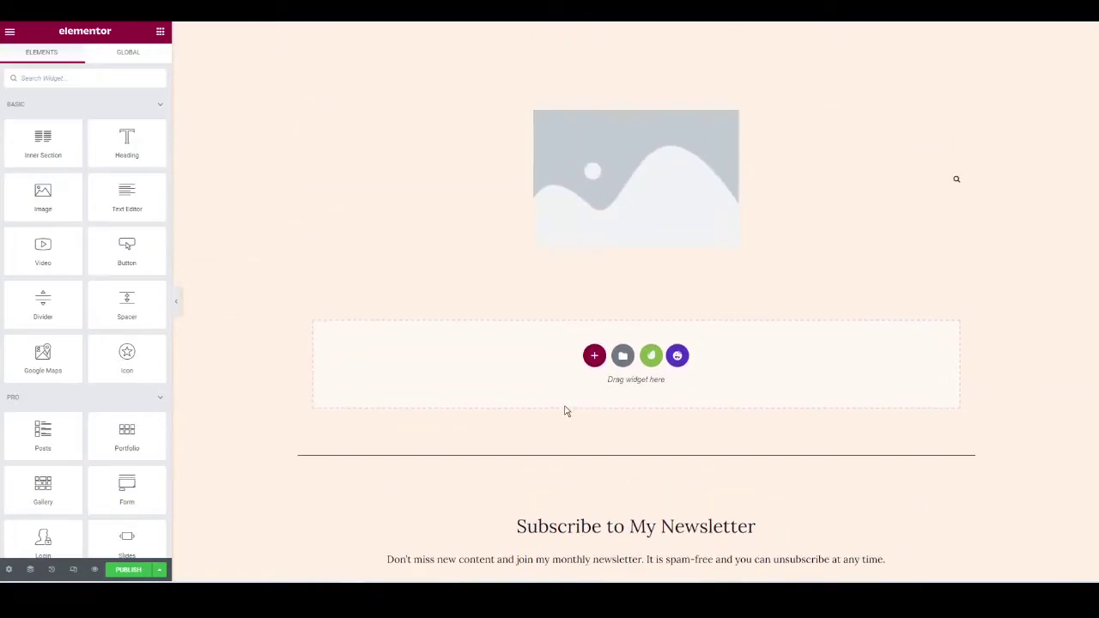
click(624, 357)
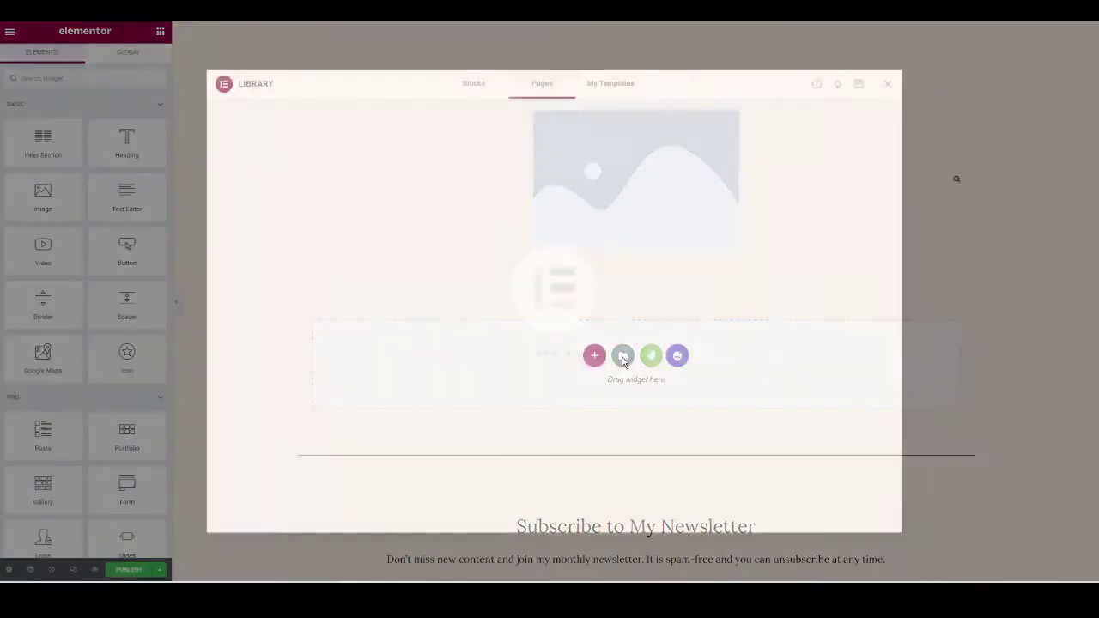
click(611, 88)
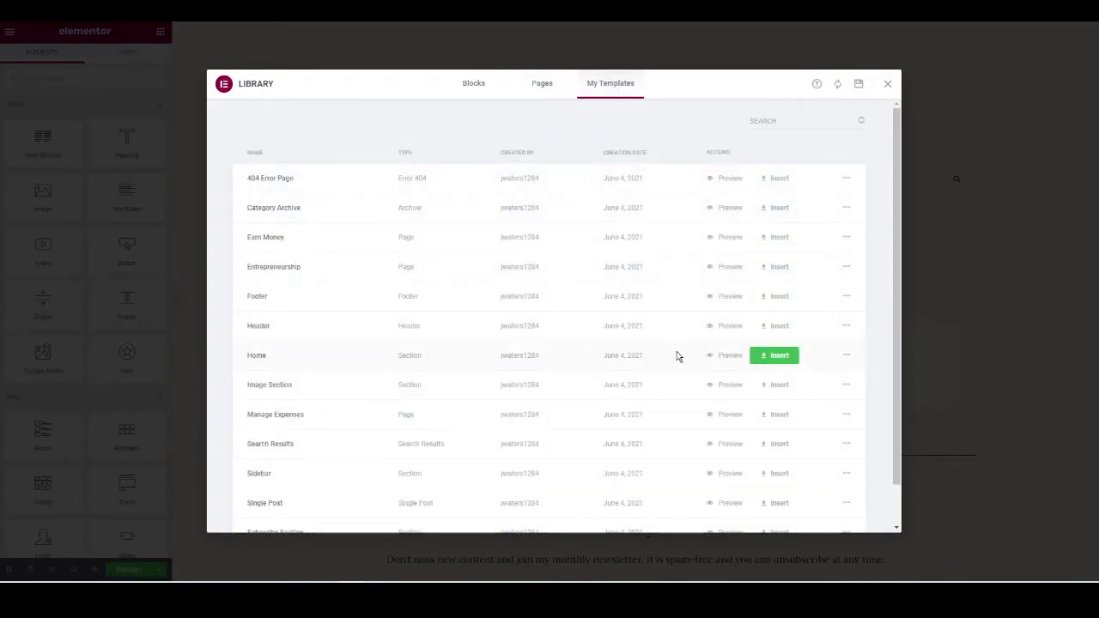
click(778, 359)
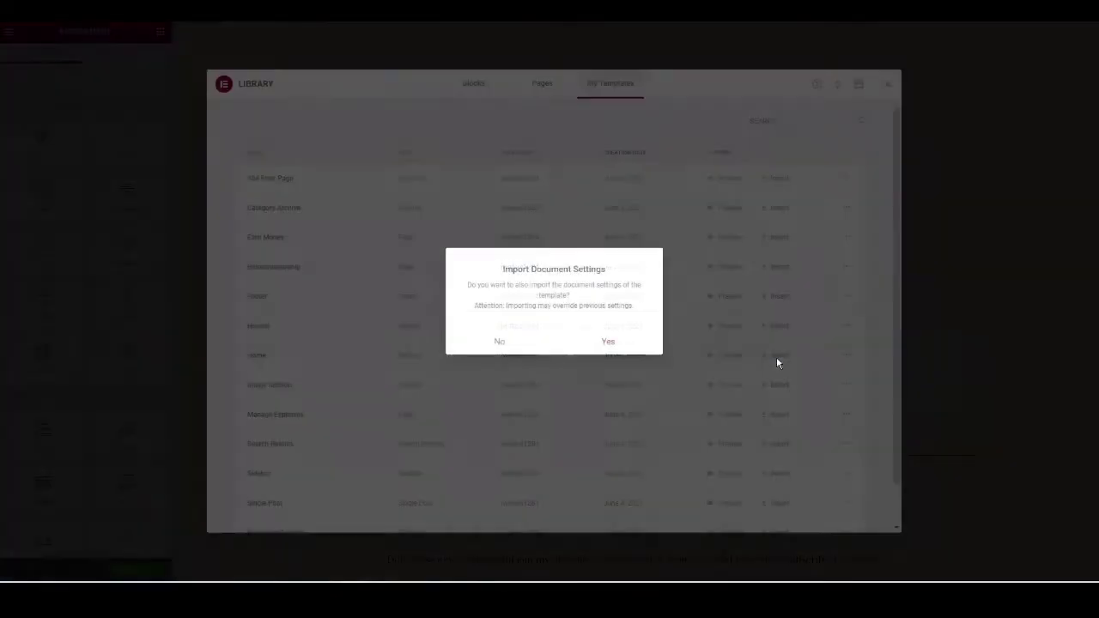
click(610, 343)
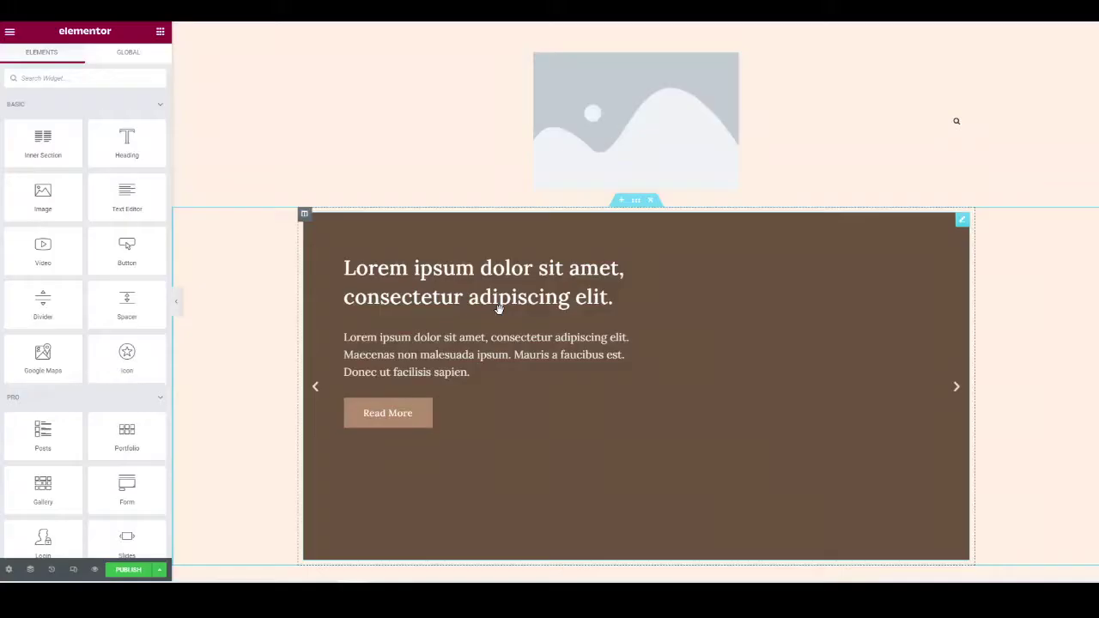
Review the first slide's background, content and style settings in the Home slider and give it the stock chart picture as background image.
scroll(522, 321, down, 2)
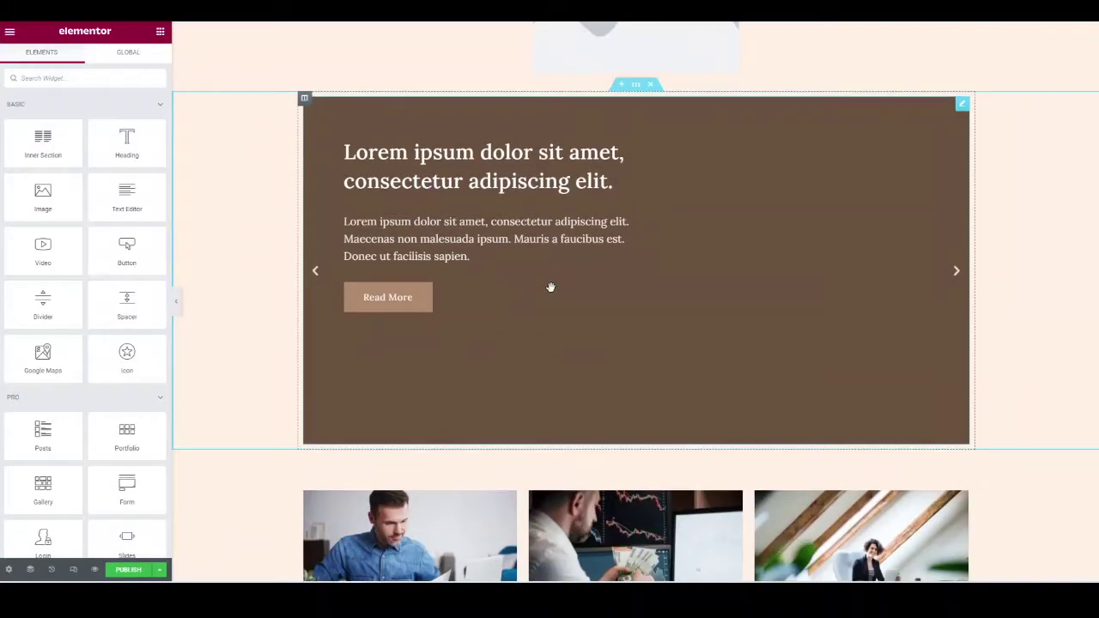
scroll(549, 287, down, 2)
scroll(542, 258, down, 6)
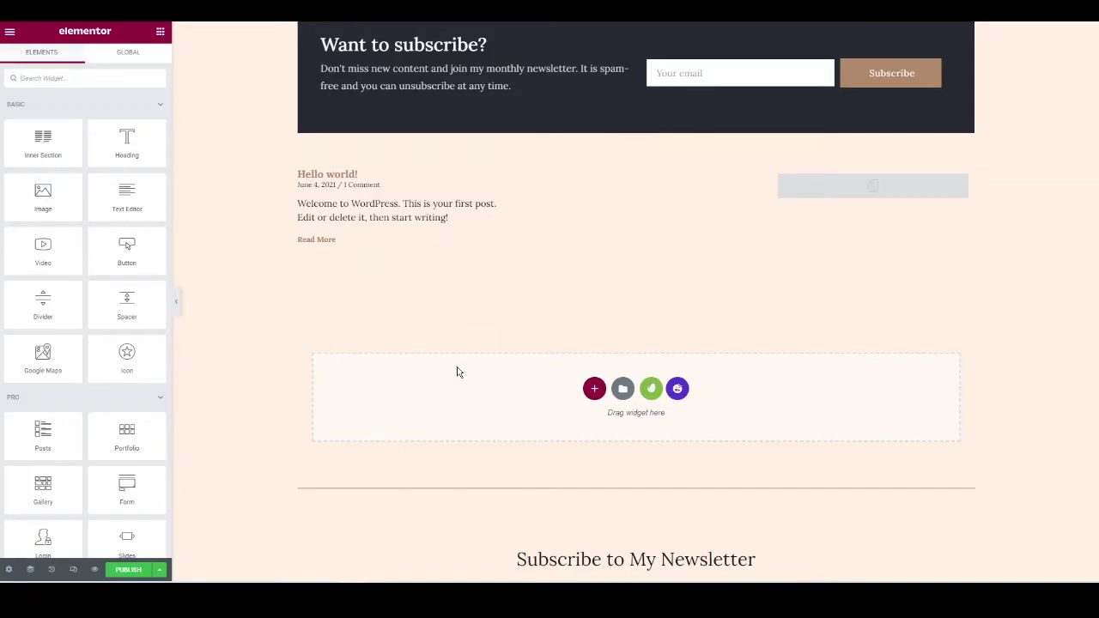
scroll(457, 372, down, 1)
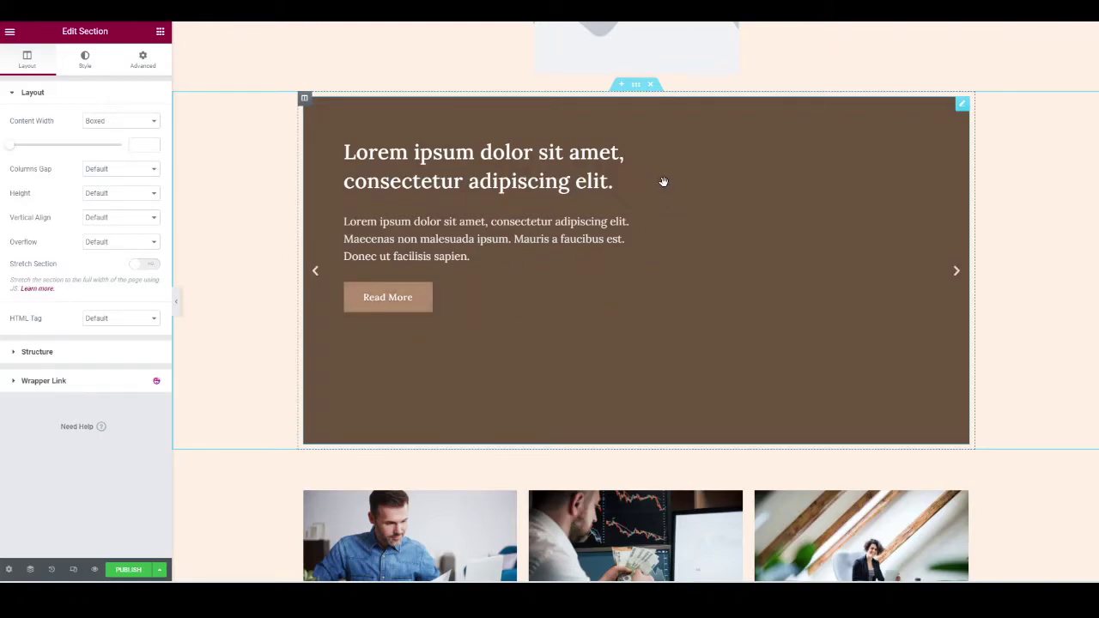
click(663, 184)
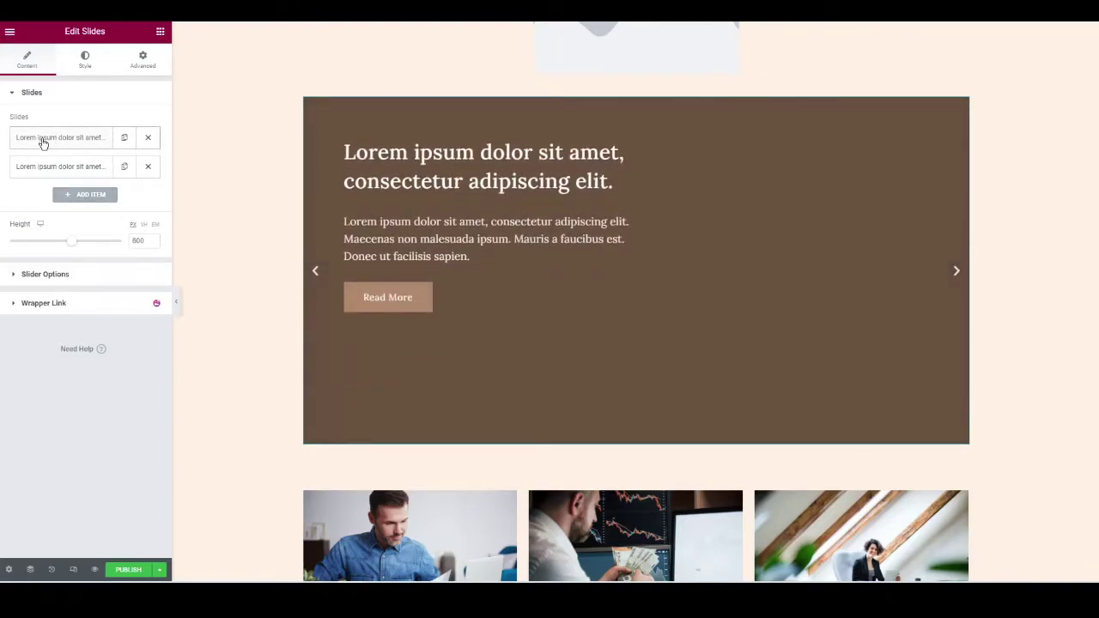
click(43, 142)
mouse_move(83, 262)
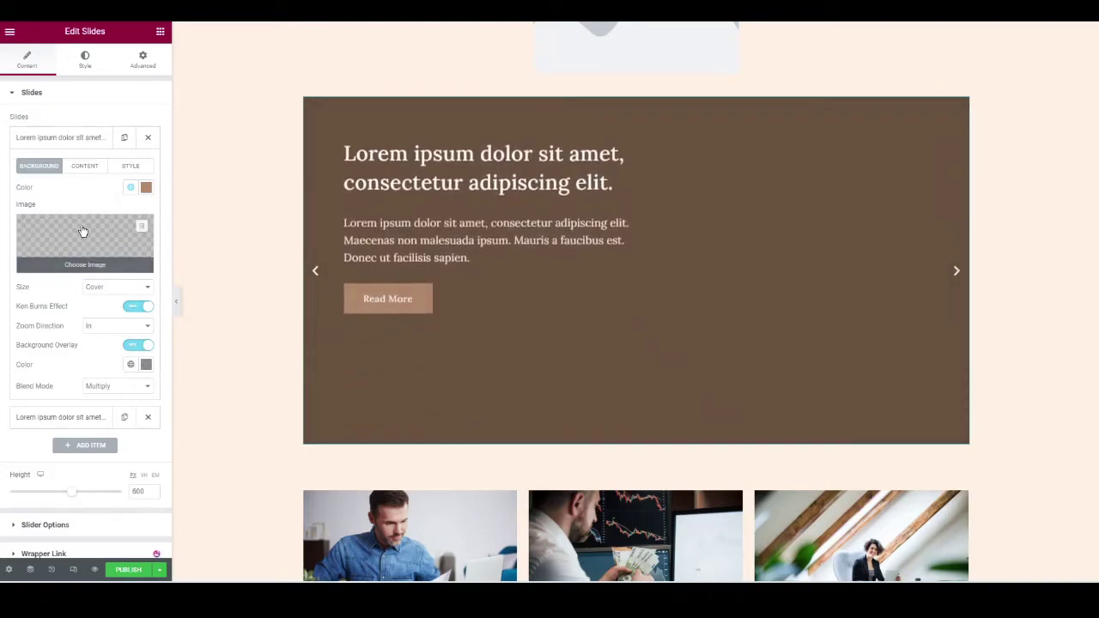
click(79, 172)
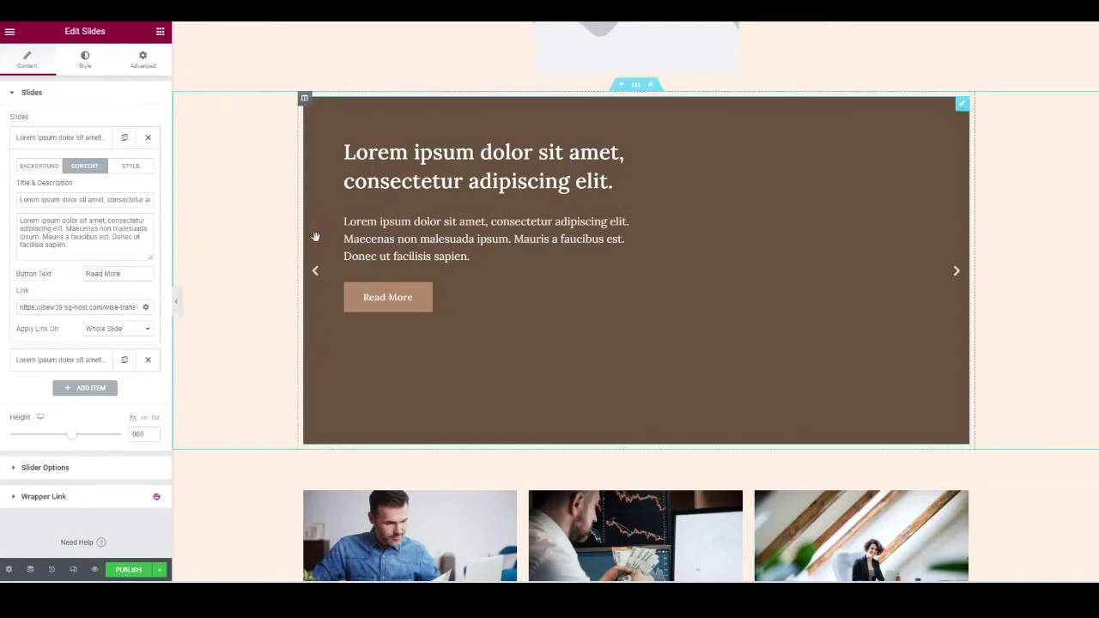
click(129, 165)
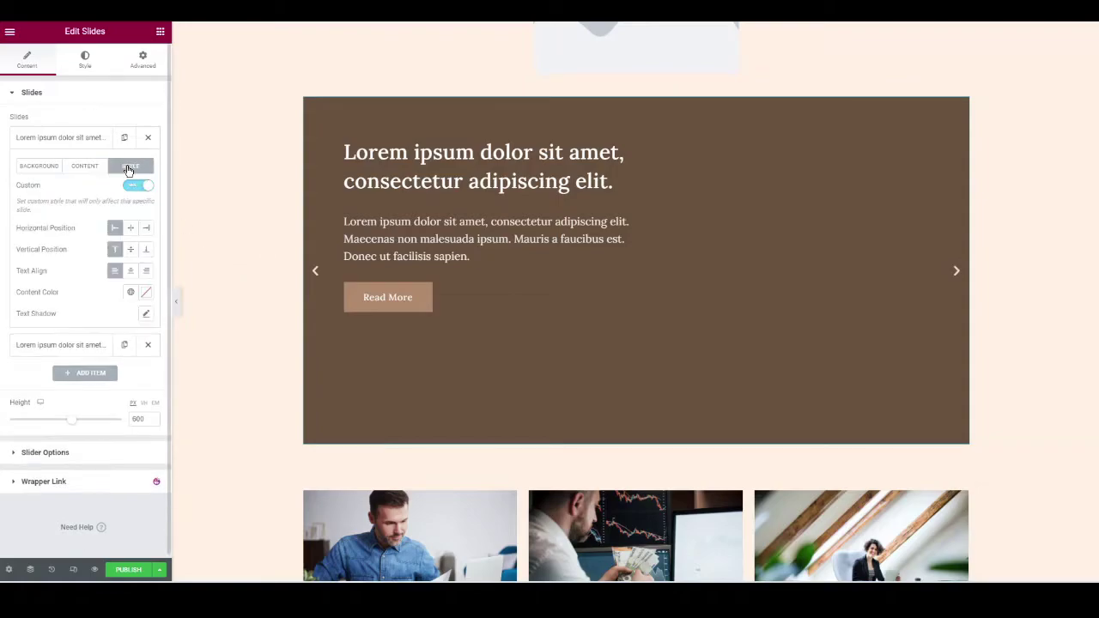
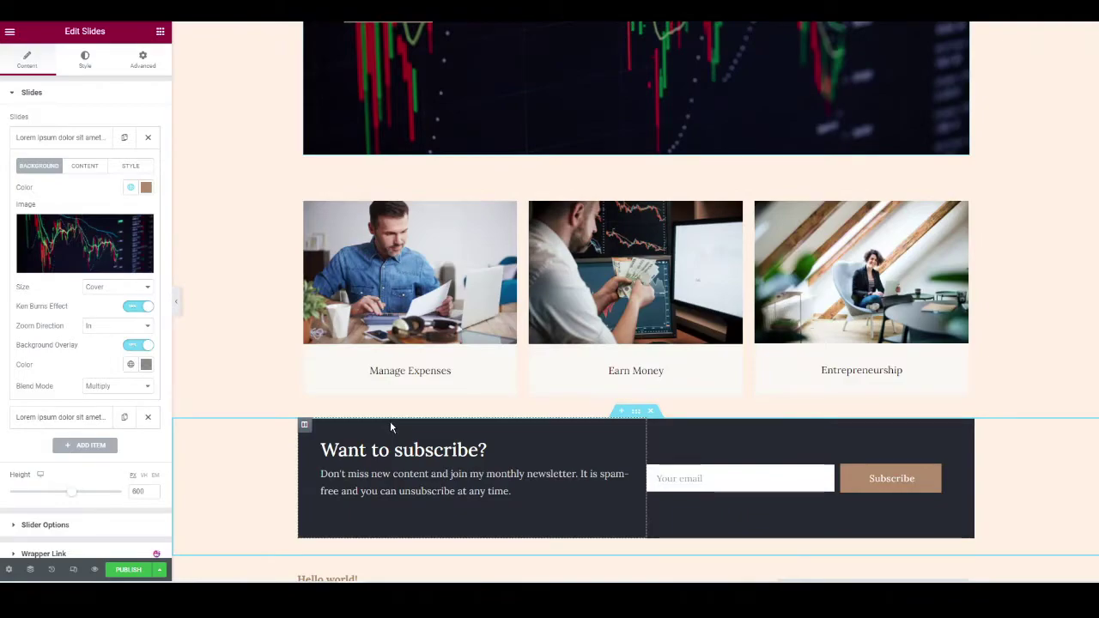
Examine the Home page sections and inspect the settings of the Manage Expenses image and its heading.
scroll(435, 410, up, 3)
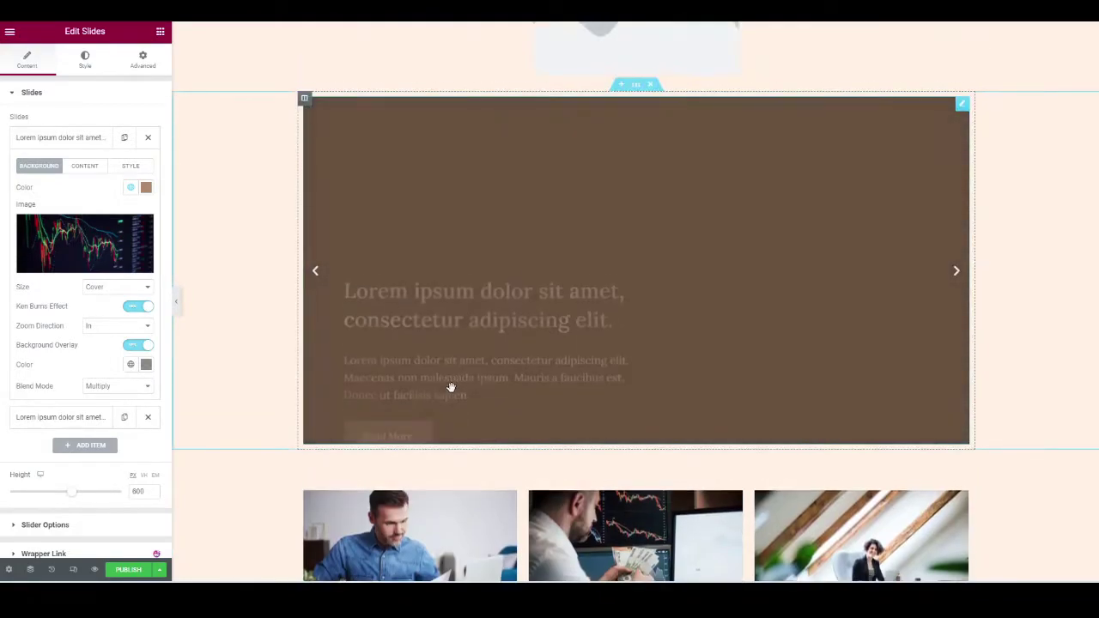
scroll(450, 387, down, 4)
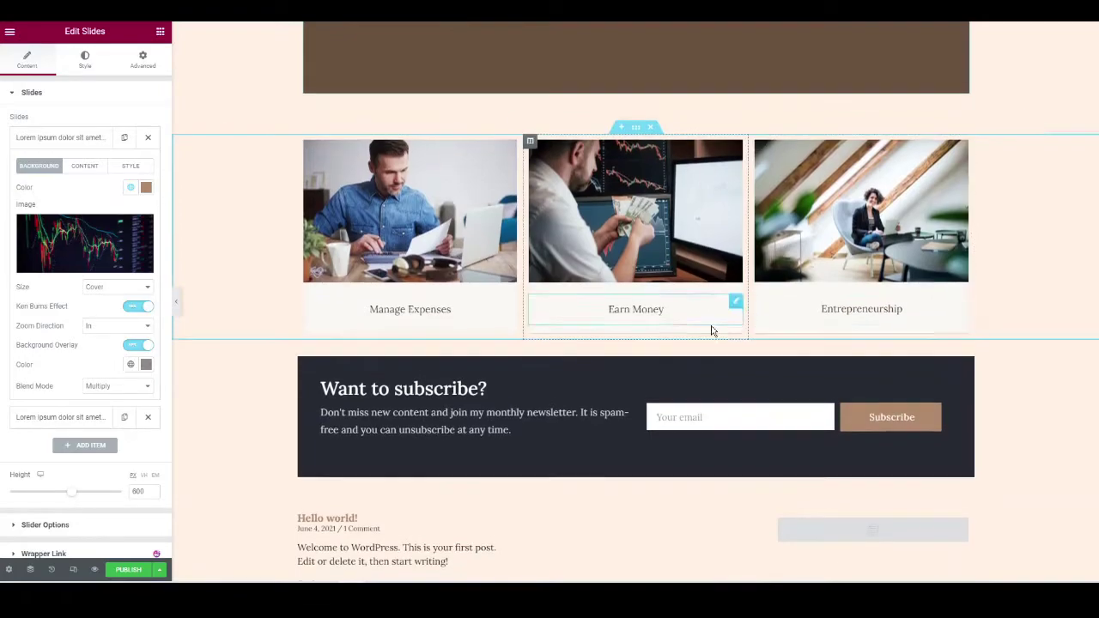
scroll(551, 328, down, 3)
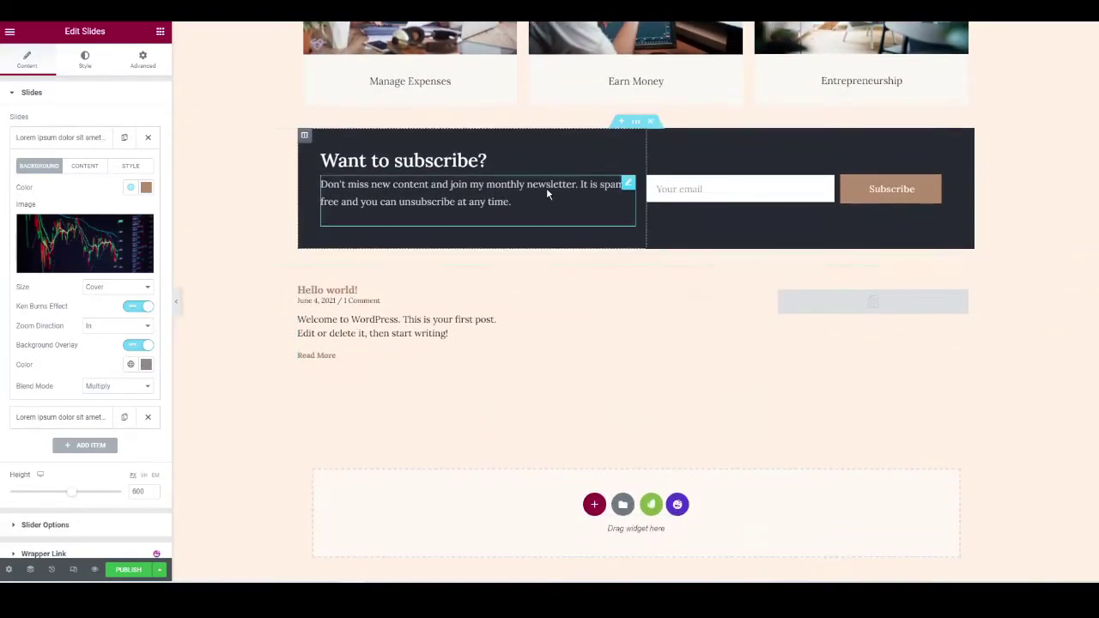
scroll(554, 258, down, 1)
scroll(558, 296, up, 3)
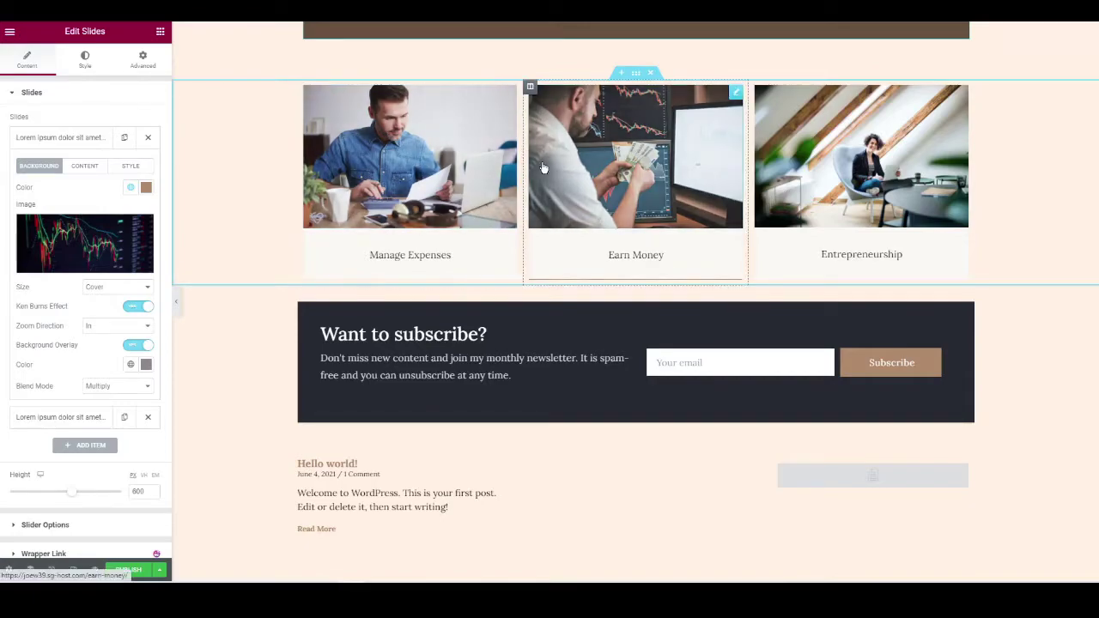
scroll(515, 171, up, 3)
scroll(444, 218, down, 2)
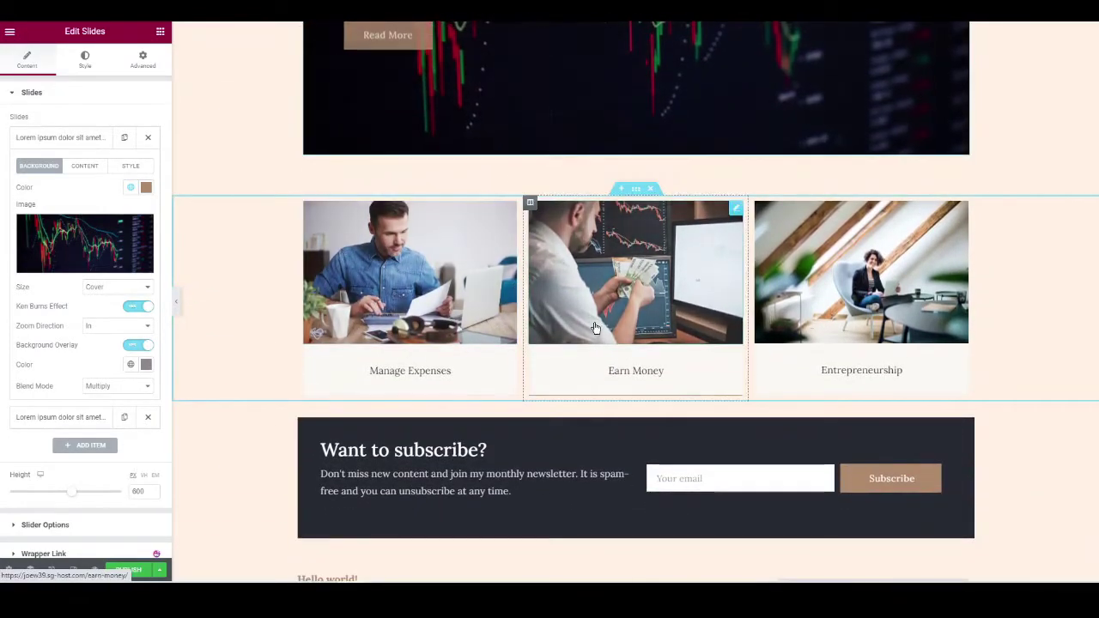
click(380, 248)
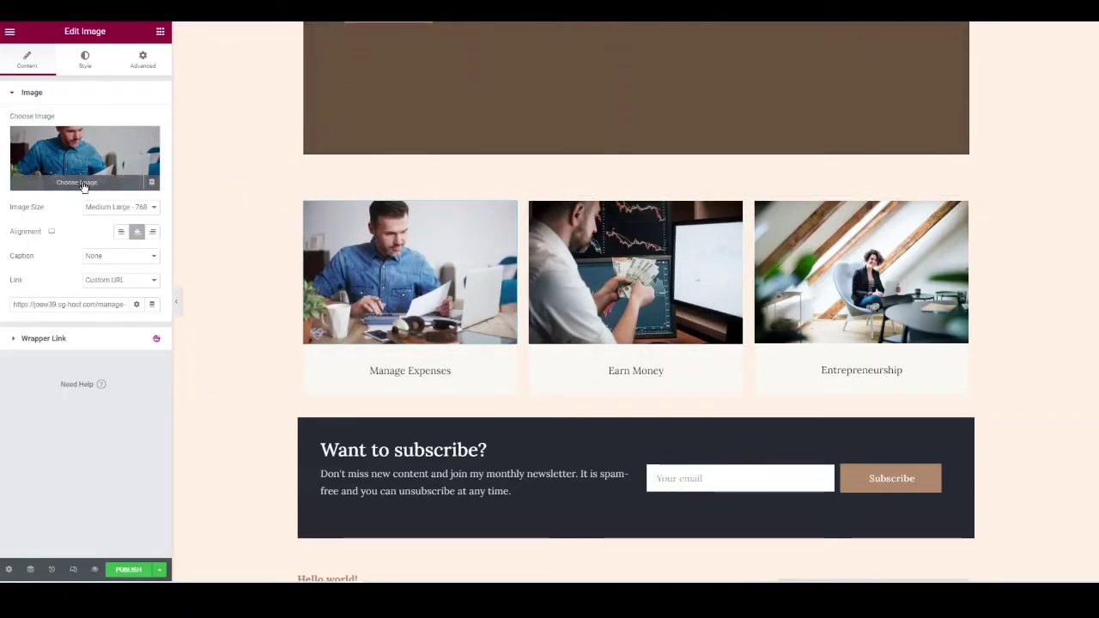
click(393, 372)
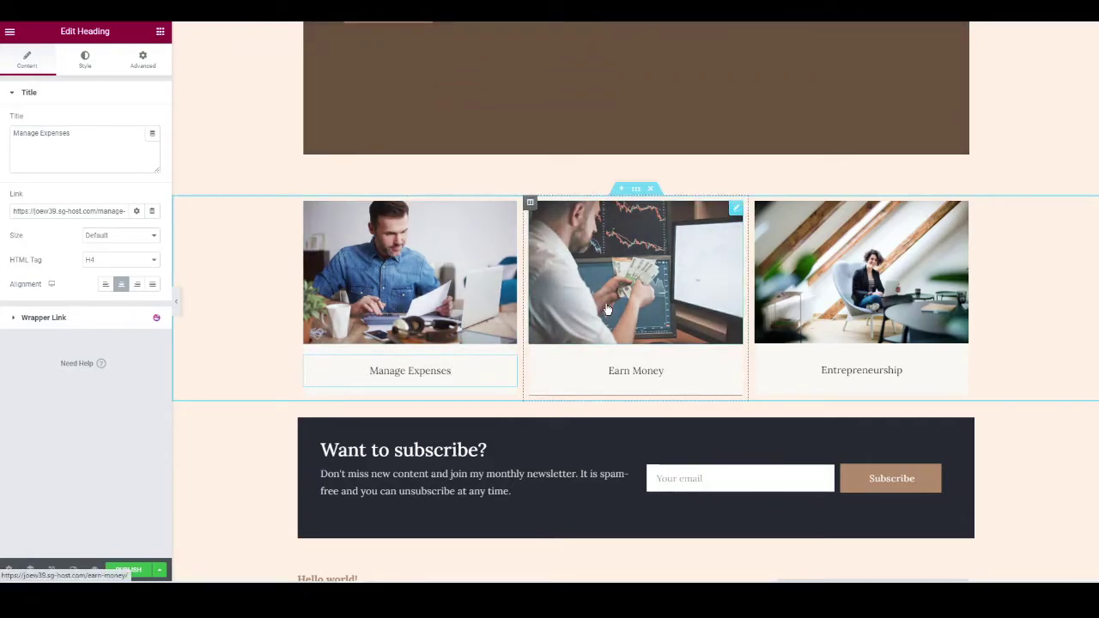
Inspect the "Want to subscribe?" heading's settings and look over the blog posts section below it.
scroll(606, 310, down, 3)
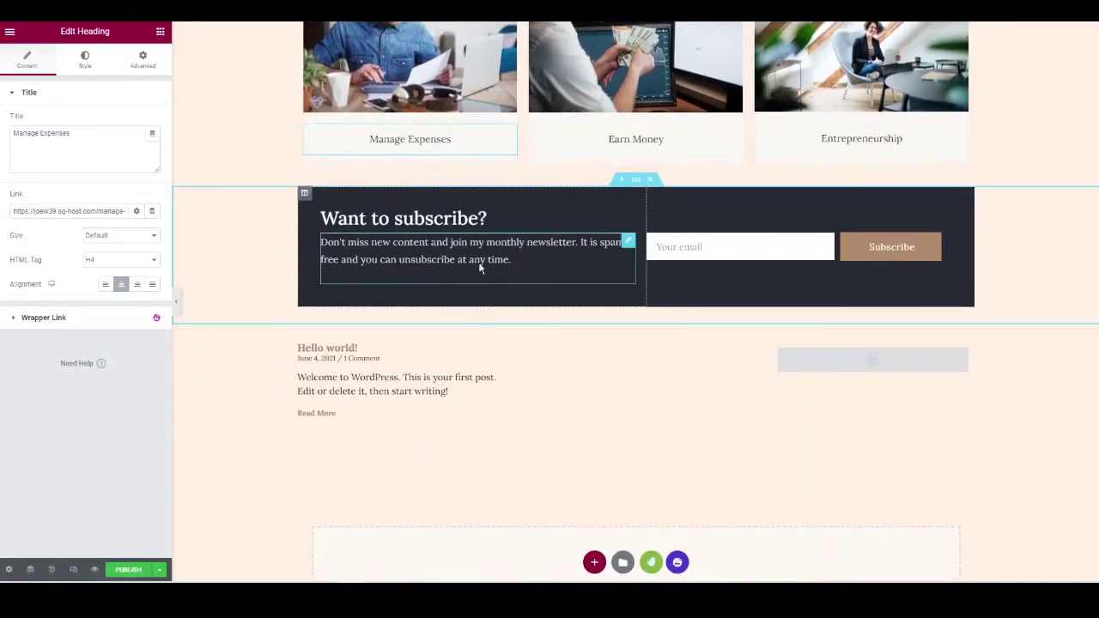
click(486, 218)
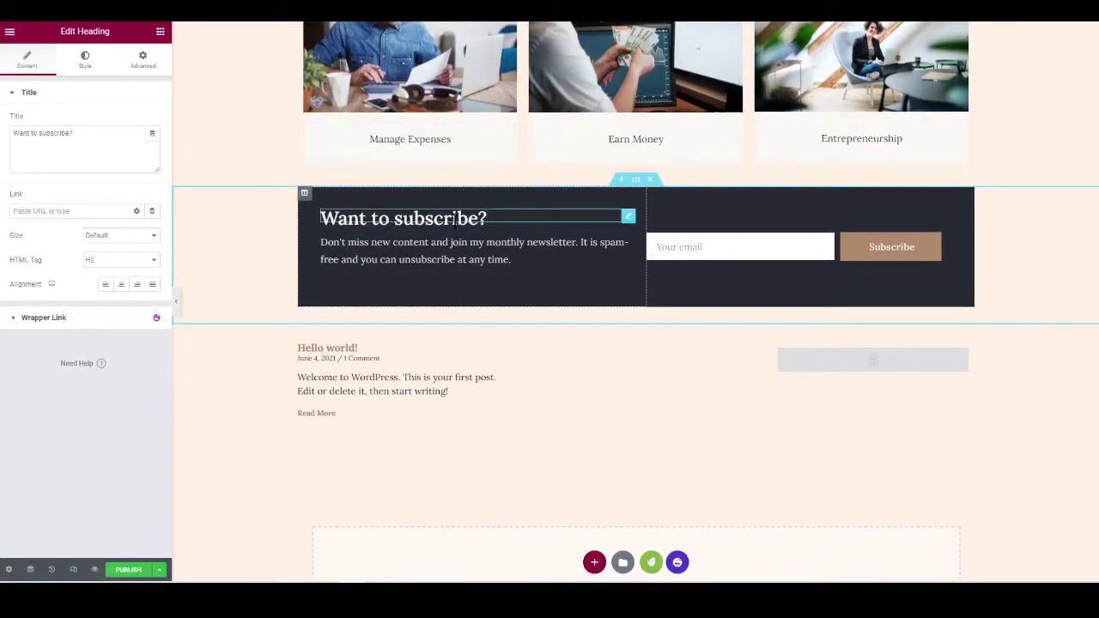
scroll(564, 290, down, 1)
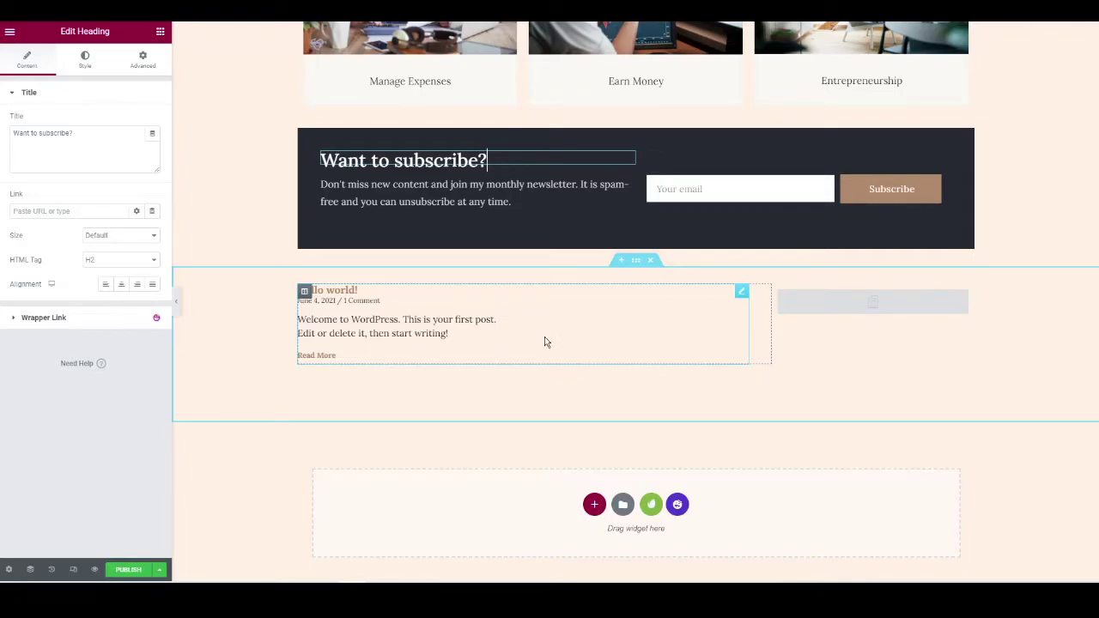
scroll(457, 354, down, 1)
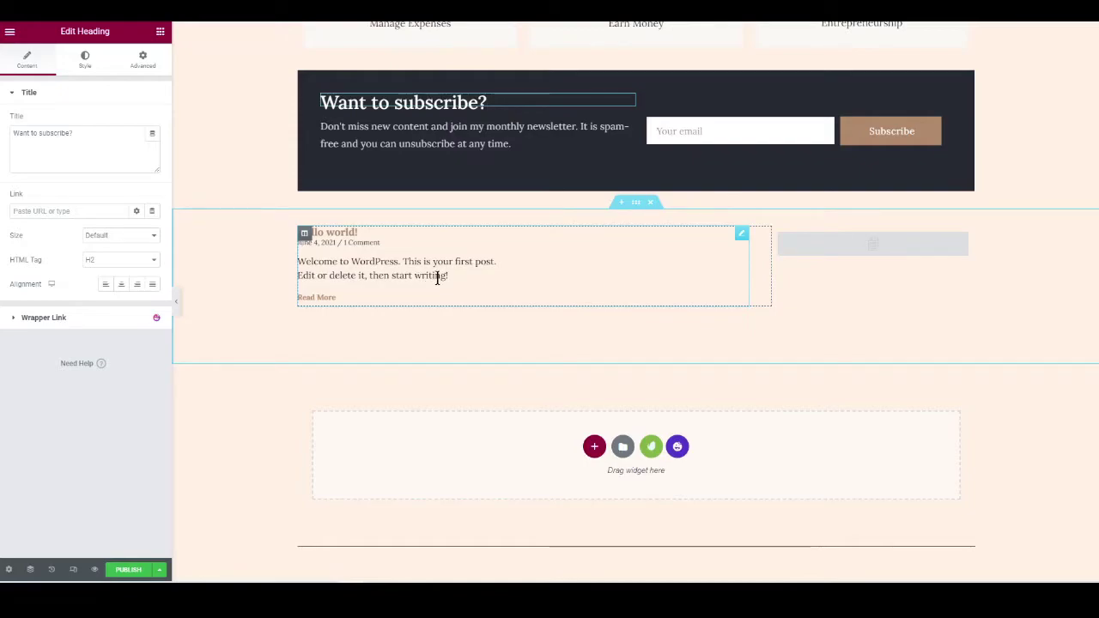
Load the Sidebar template into the empty template widget beside the blog posts and look over the Home page.
scroll(647, 290, up, 3)
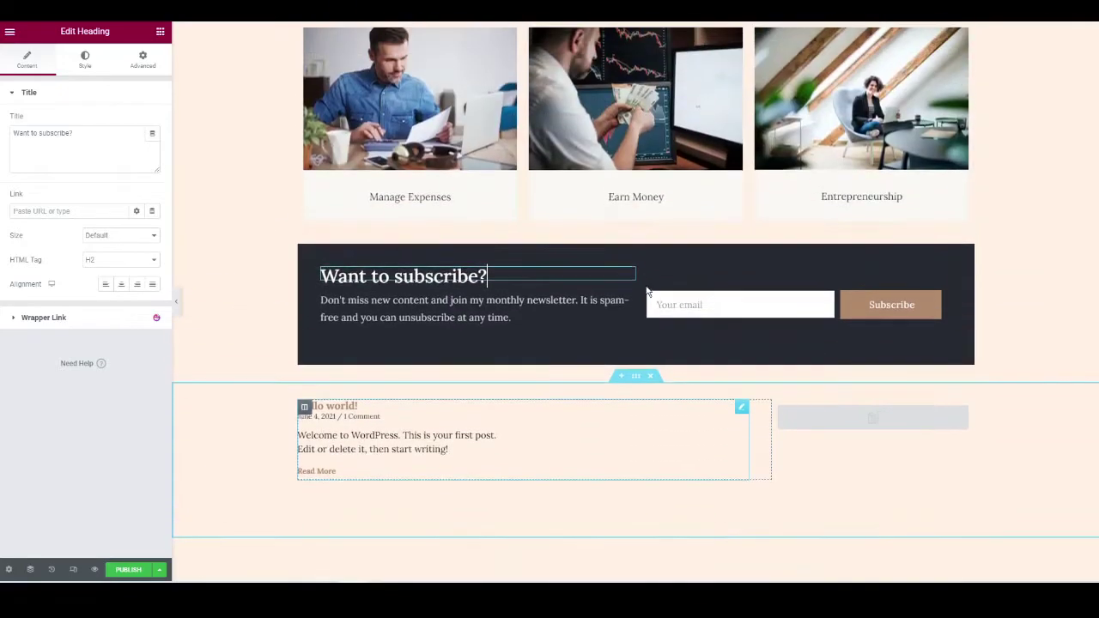
scroll(760, 314, down, 2)
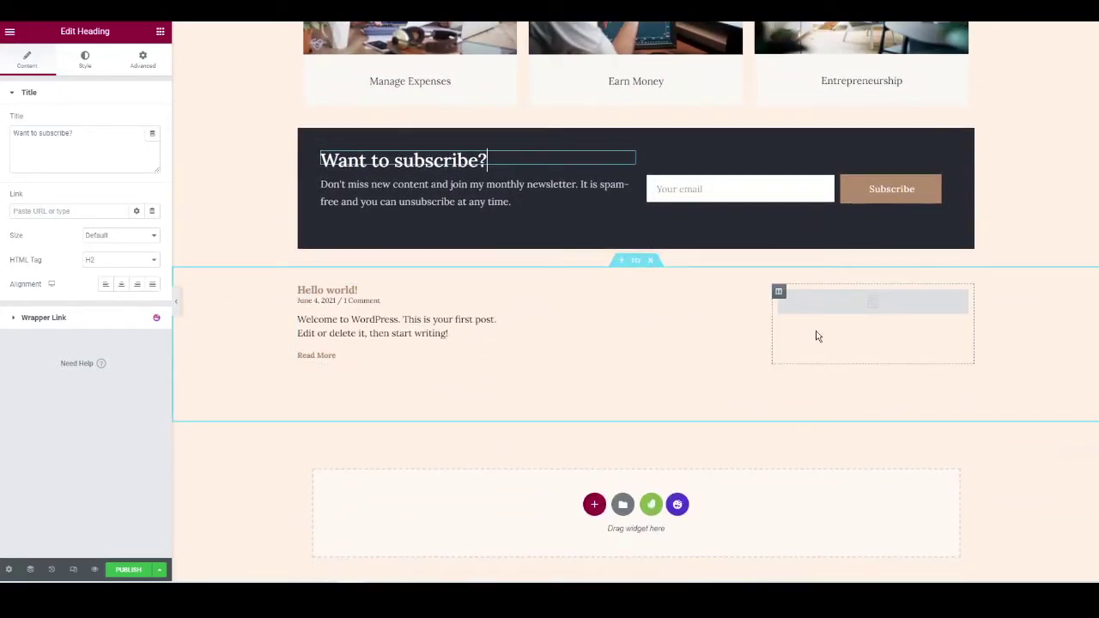
click(875, 306)
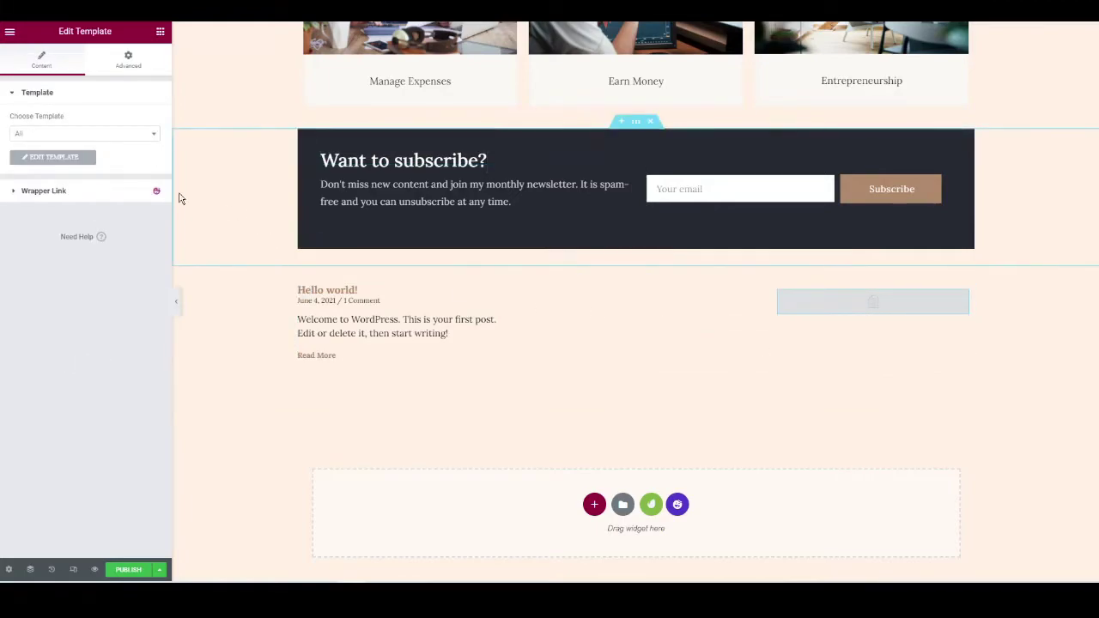
click(129, 135)
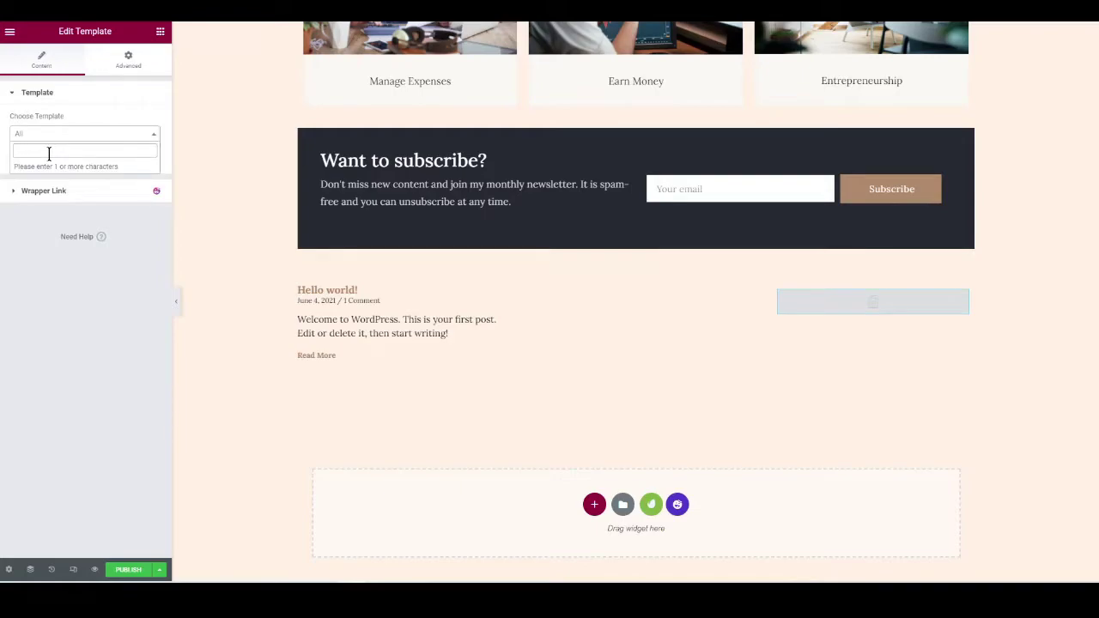
text(side)
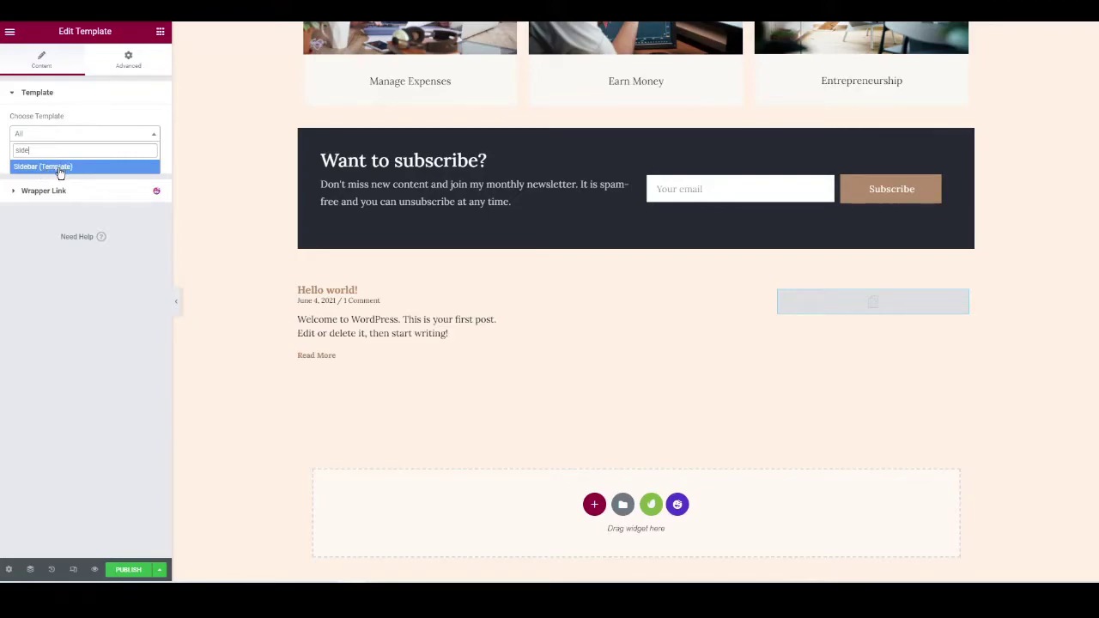
click(59, 168)
scroll(702, 317, down, 2)
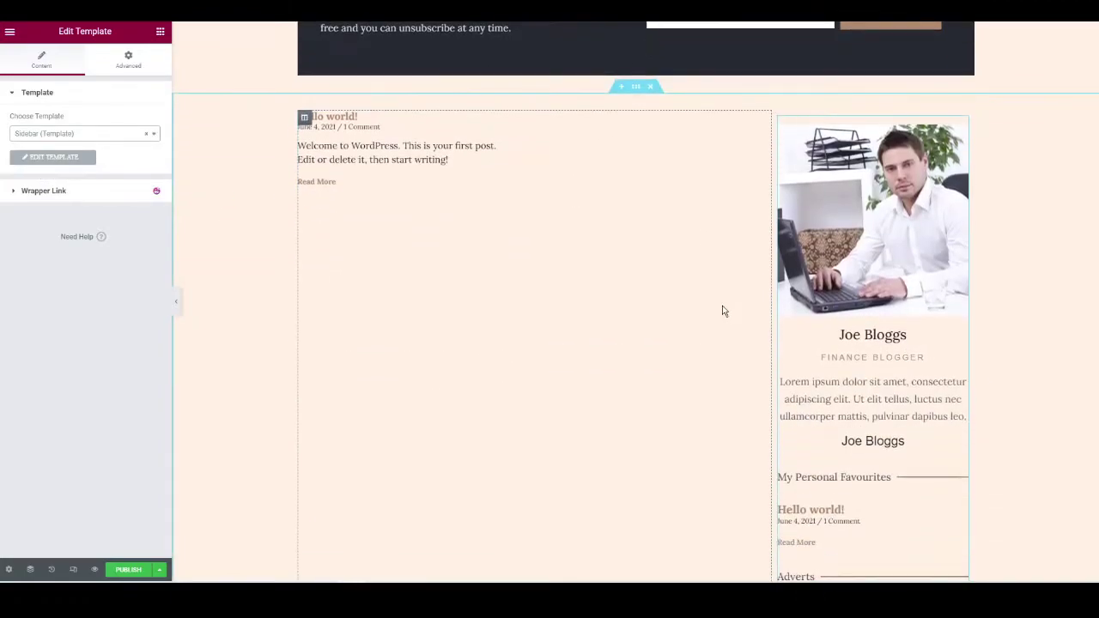
scroll(723, 311, down, 4)
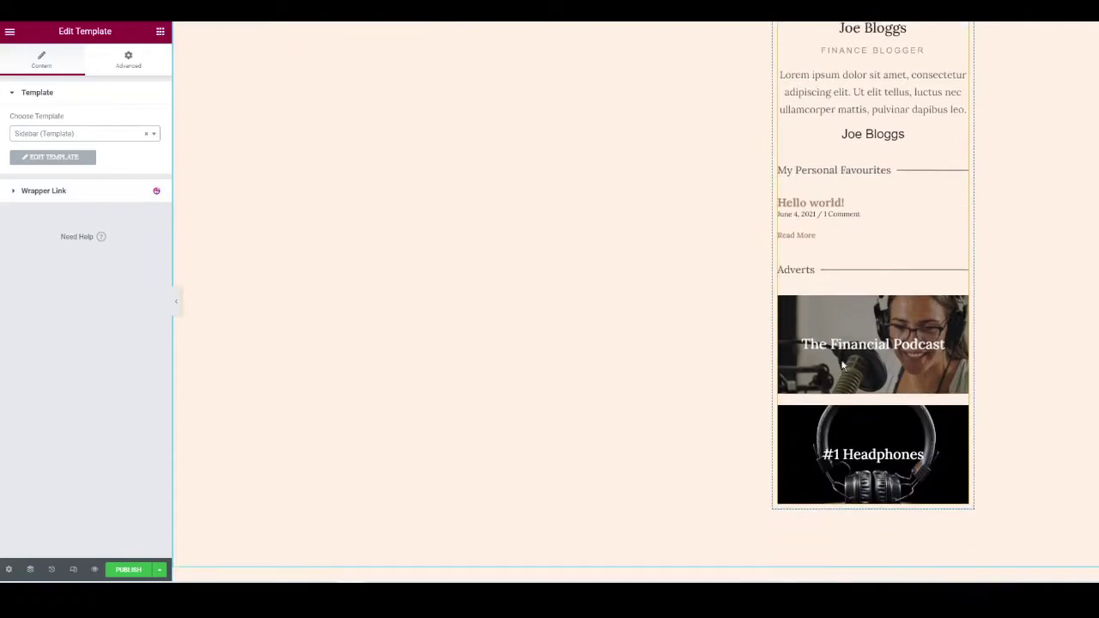
scroll(841, 365, down, 2)
scroll(851, 287, up, 4)
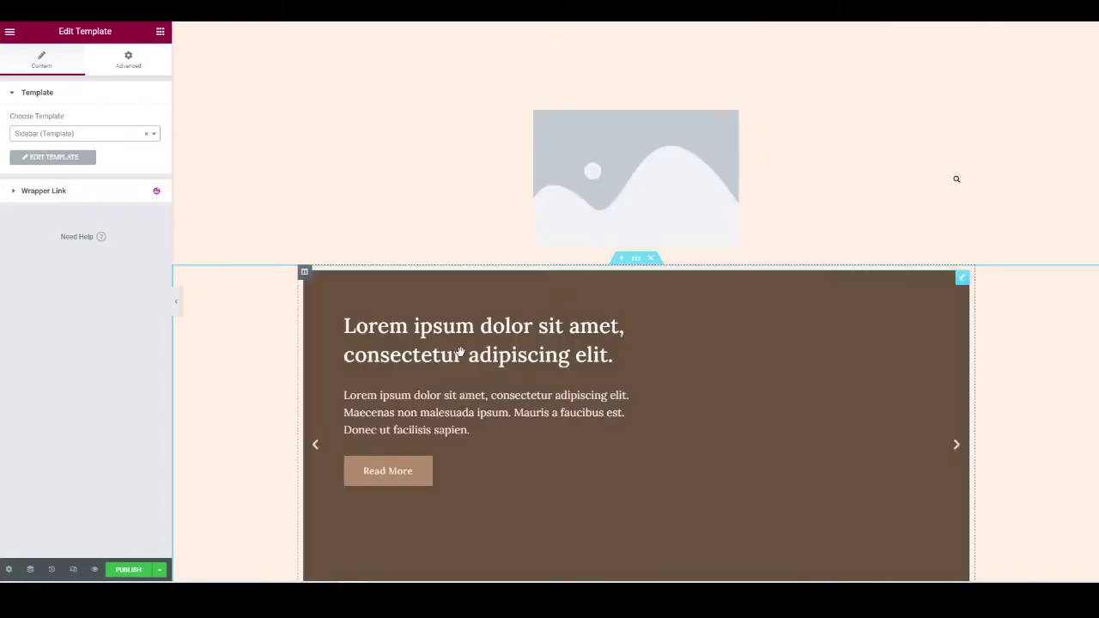
Publish the Home page and exit the editor to the dashboard's list of pages.
click(128, 571)
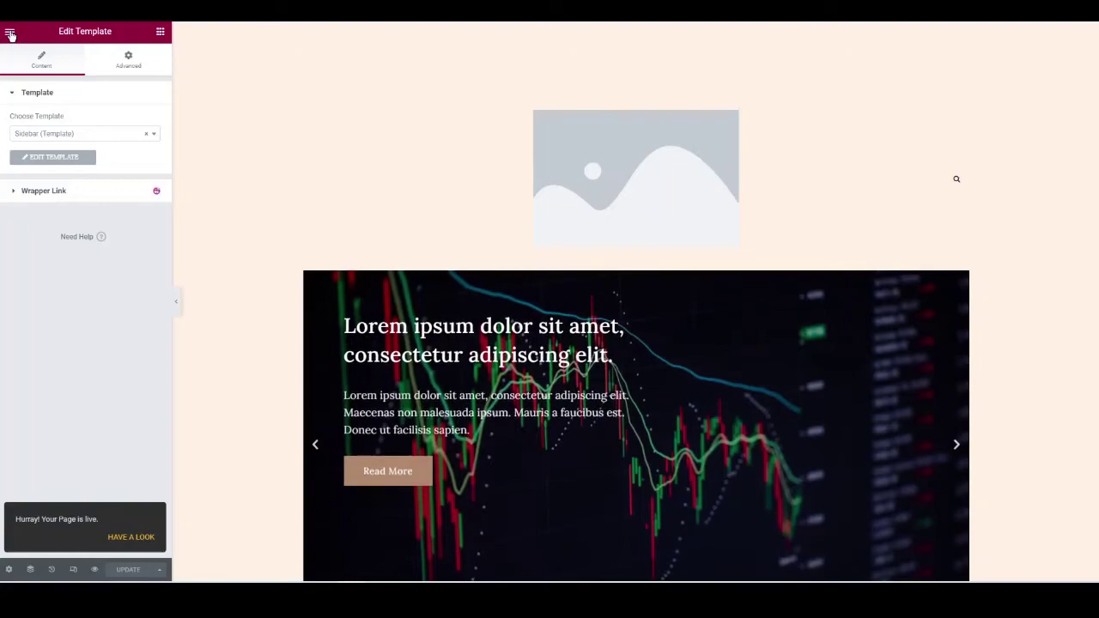
click(9, 31)
click(66, 237)
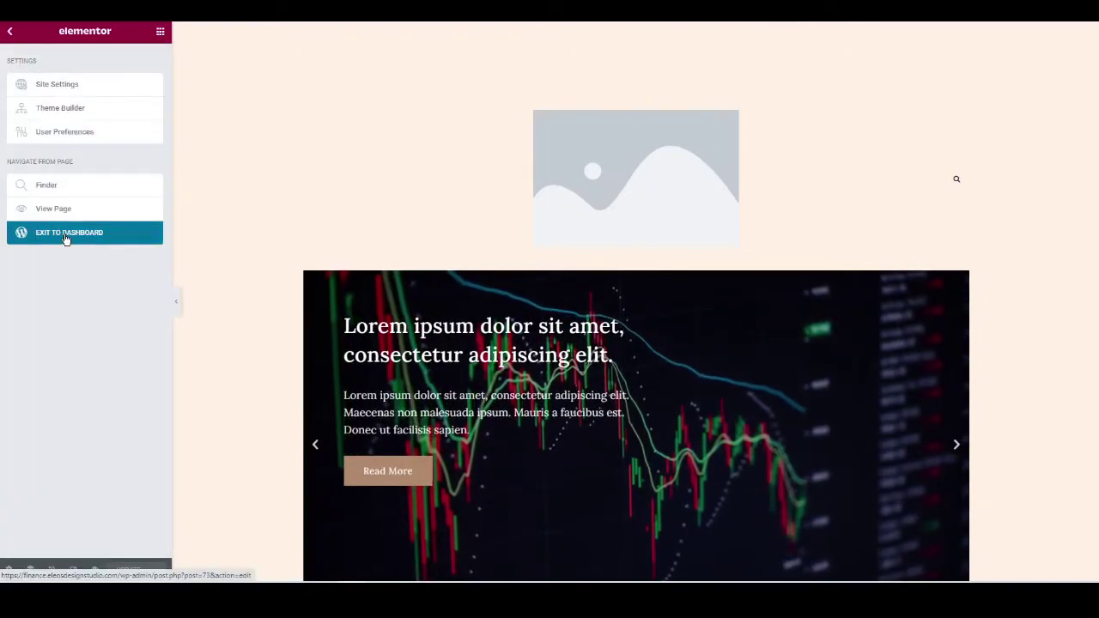
click(15, 40)
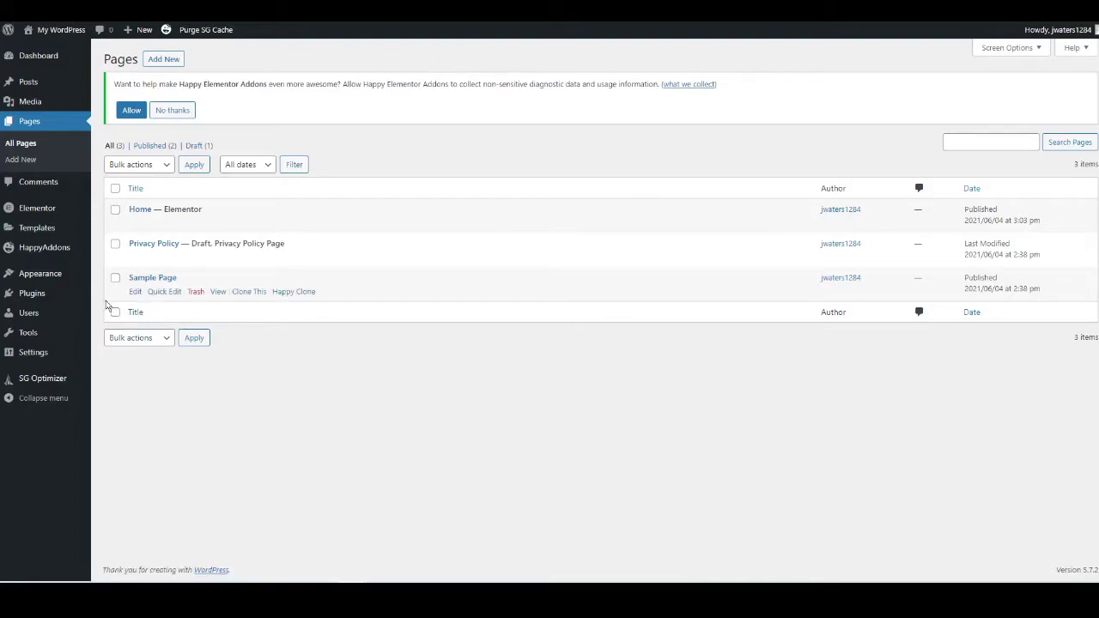
Customize the theme's homepage settings to display the static page Home as homepage and publish the change.
mouse_move(45, 279)
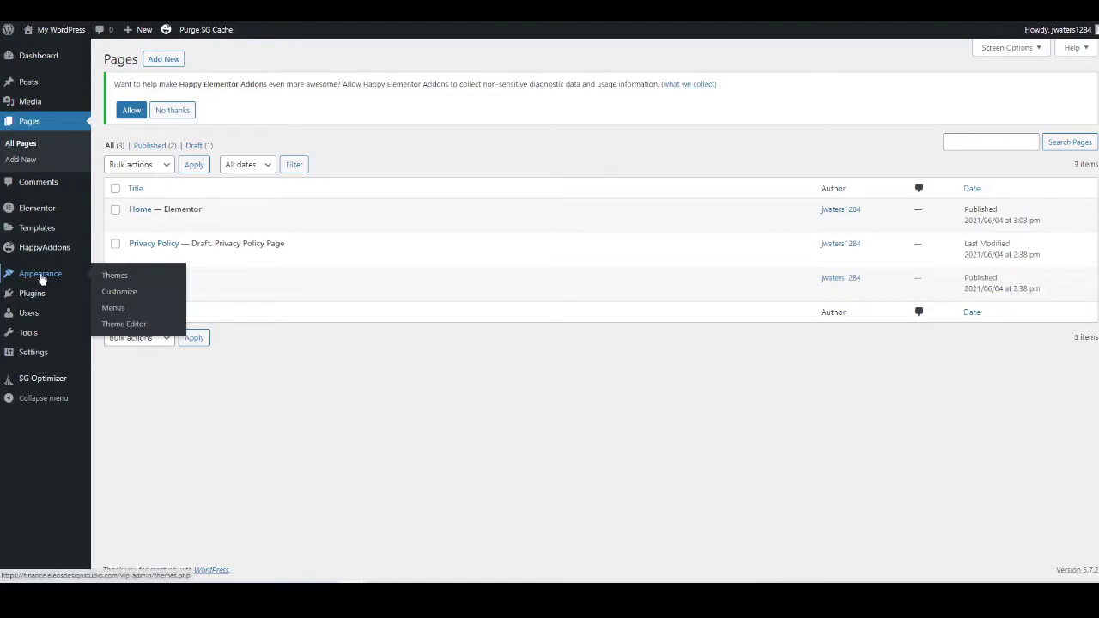
click(121, 293)
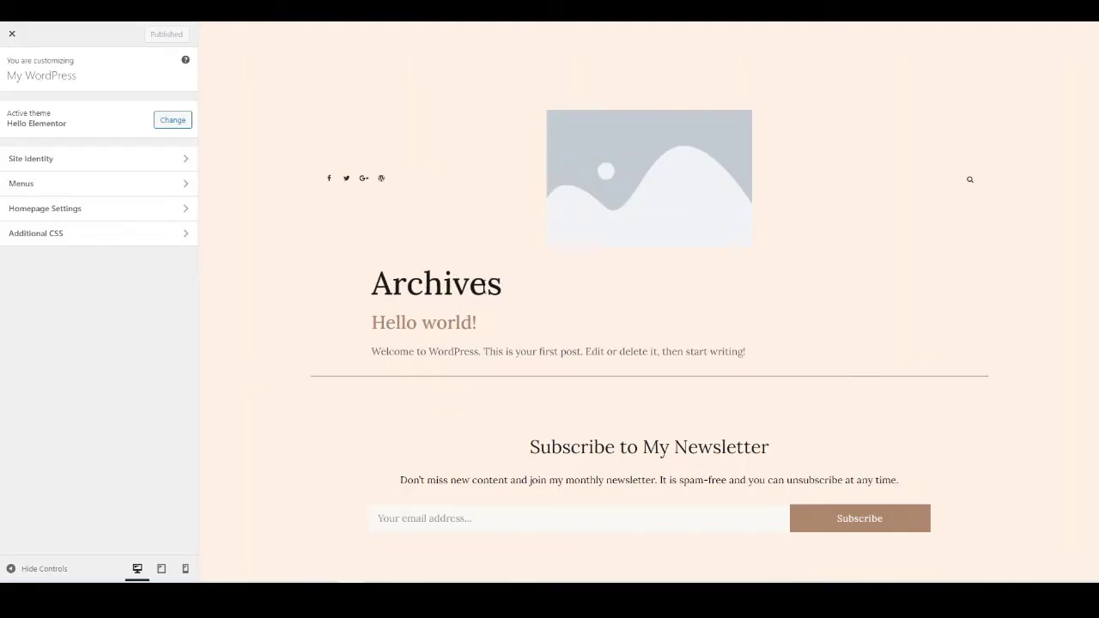
scroll(491, 295, down, 3)
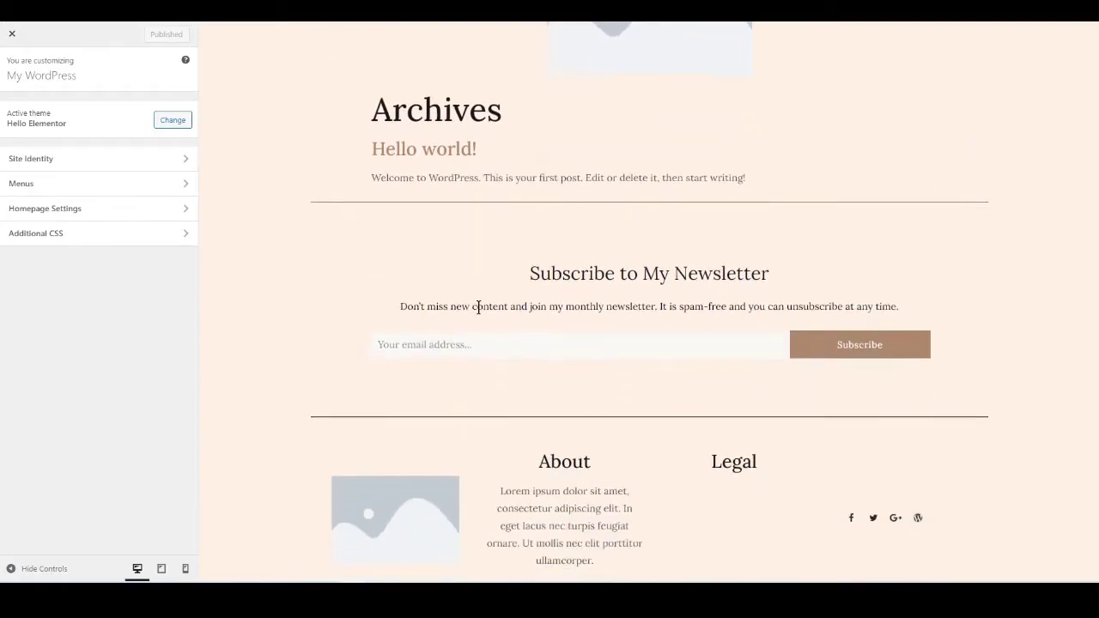
scroll(412, 272, up, 3)
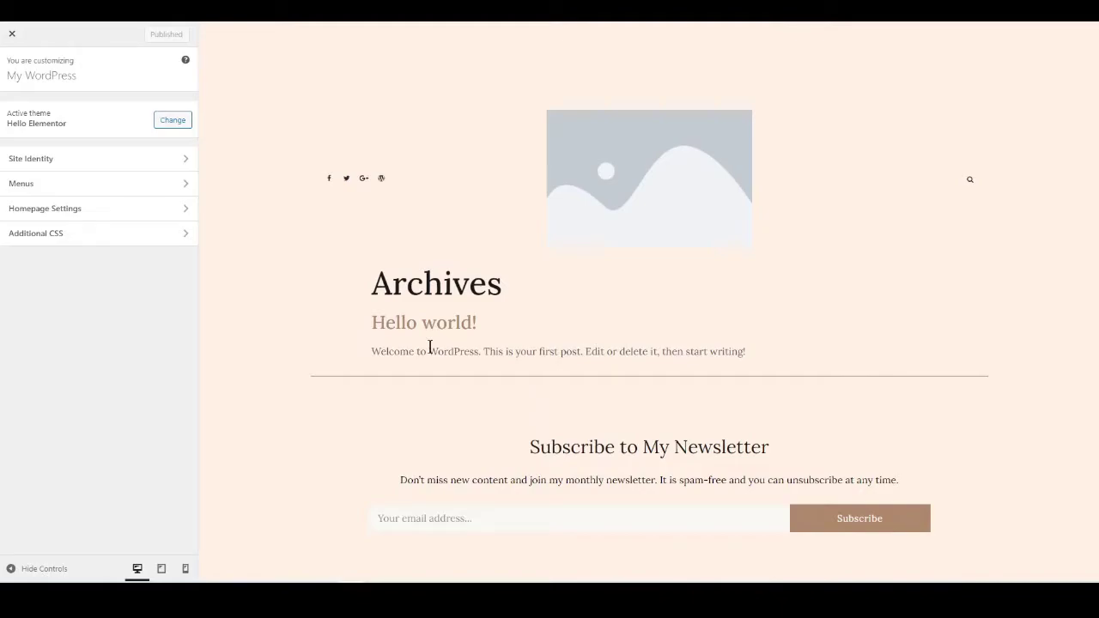
click(56, 214)
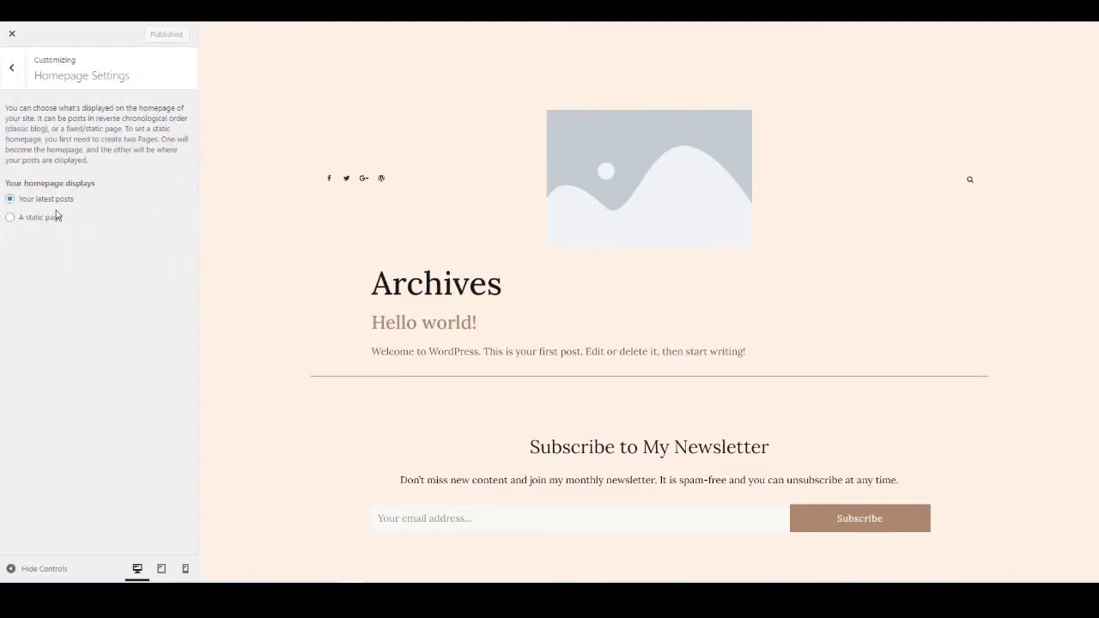
click(11, 218)
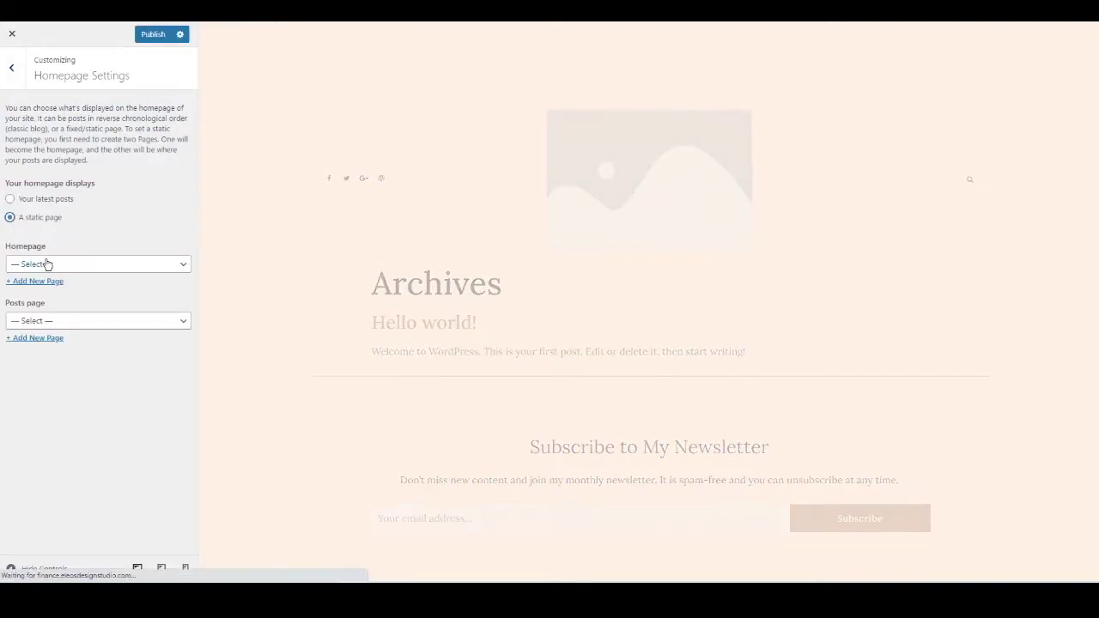
click(63, 265)
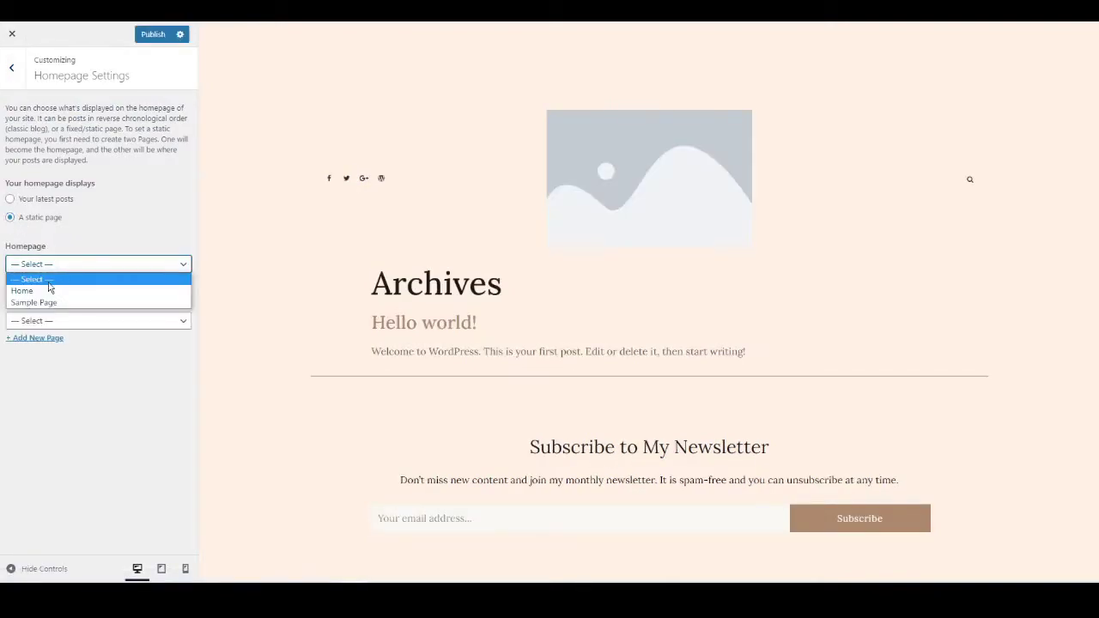
click(38, 290)
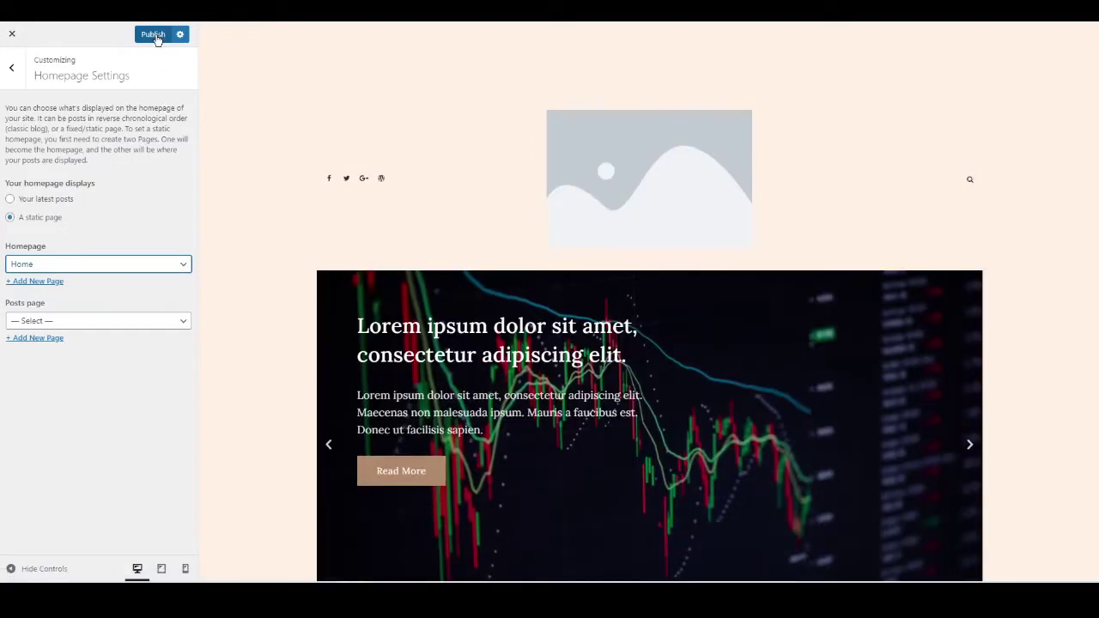
click(157, 37)
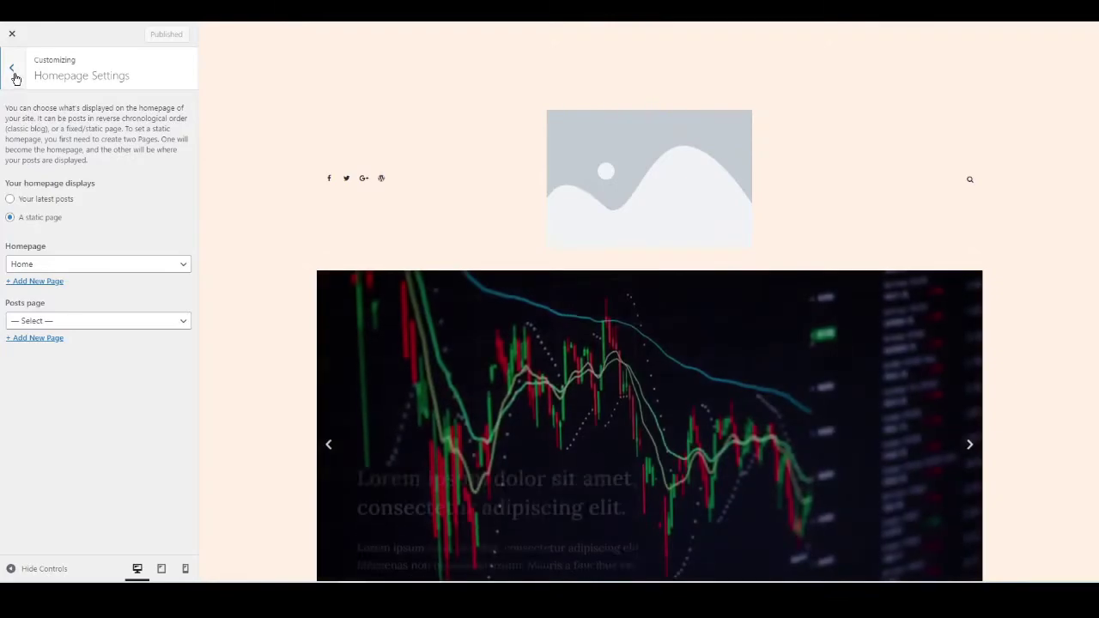
Add the Finance Blog image as the site identity logo, extending its crop area upward, publish it and close the customizer.
click(13, 76)
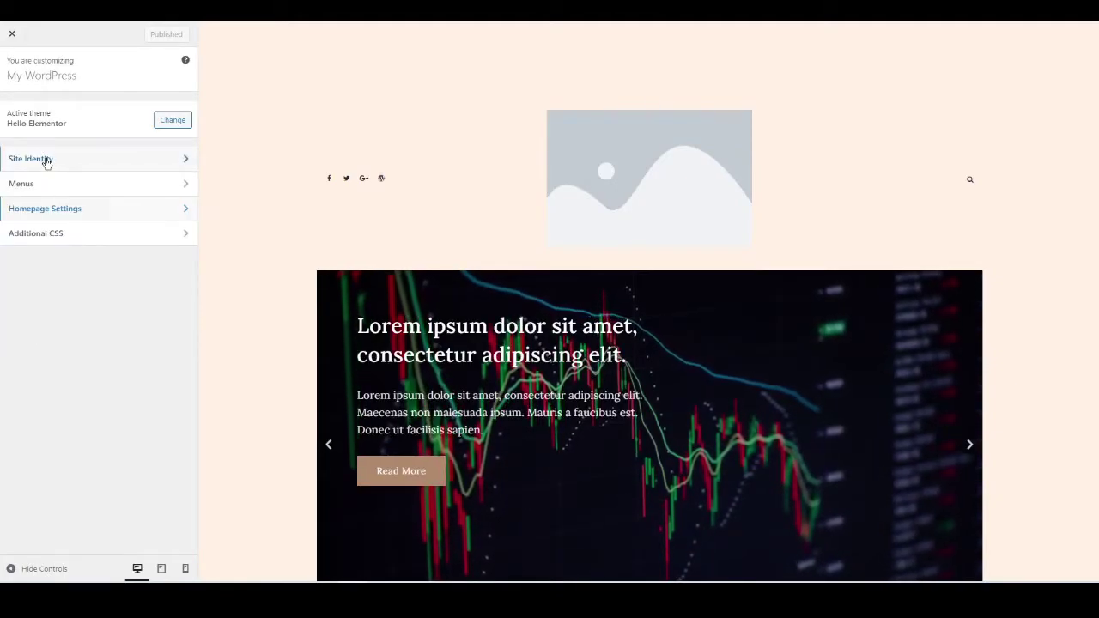
click(47, 162)
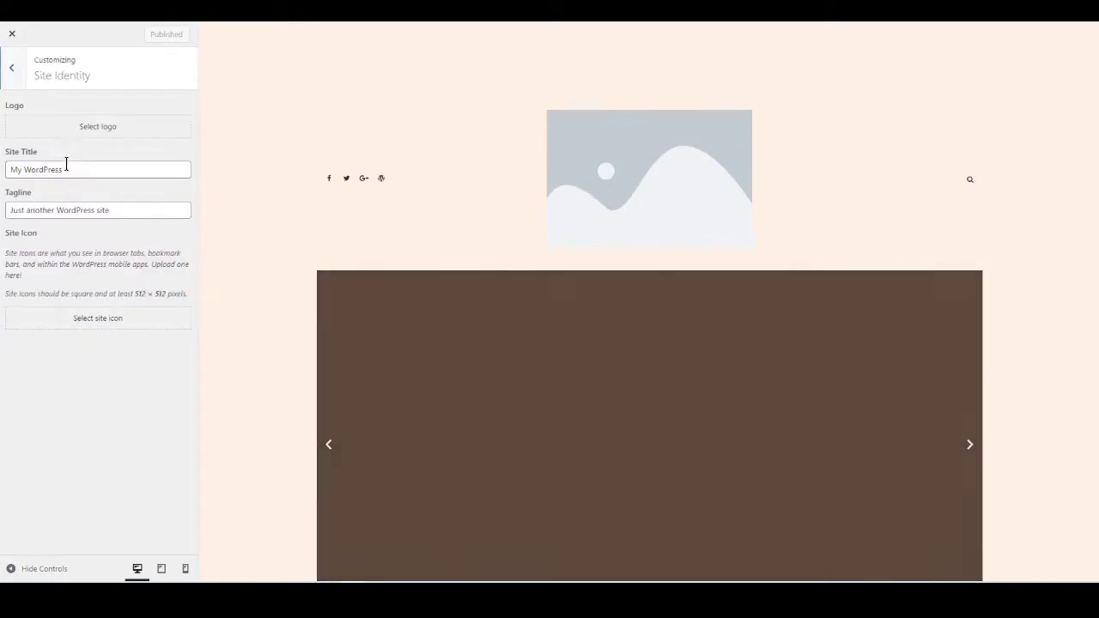
click(97, 132)
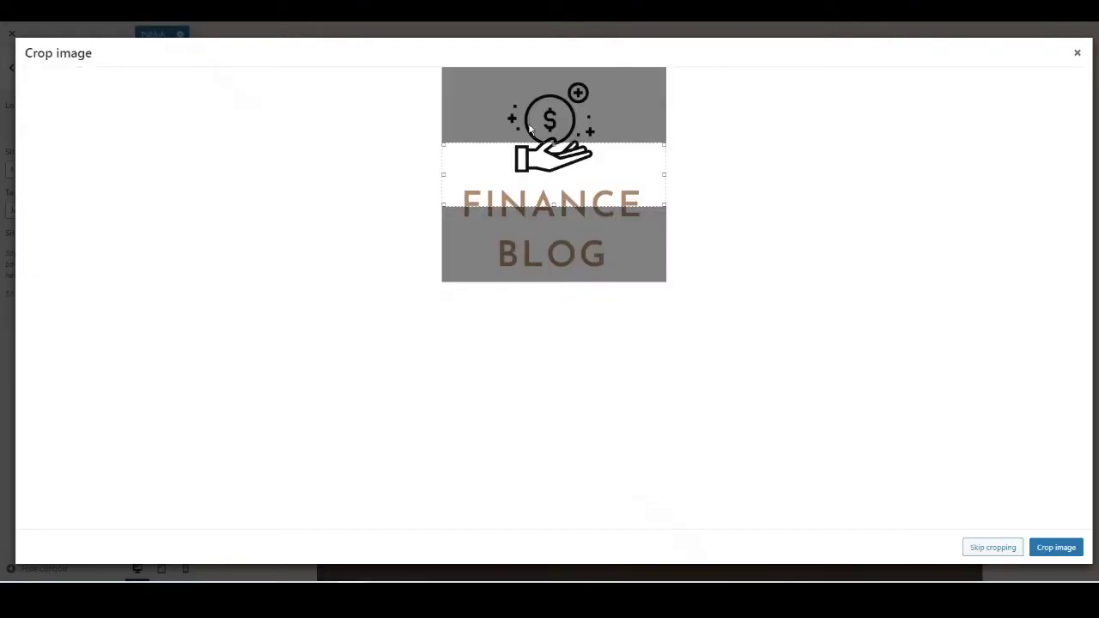
drag(550, 116, 551, 69)
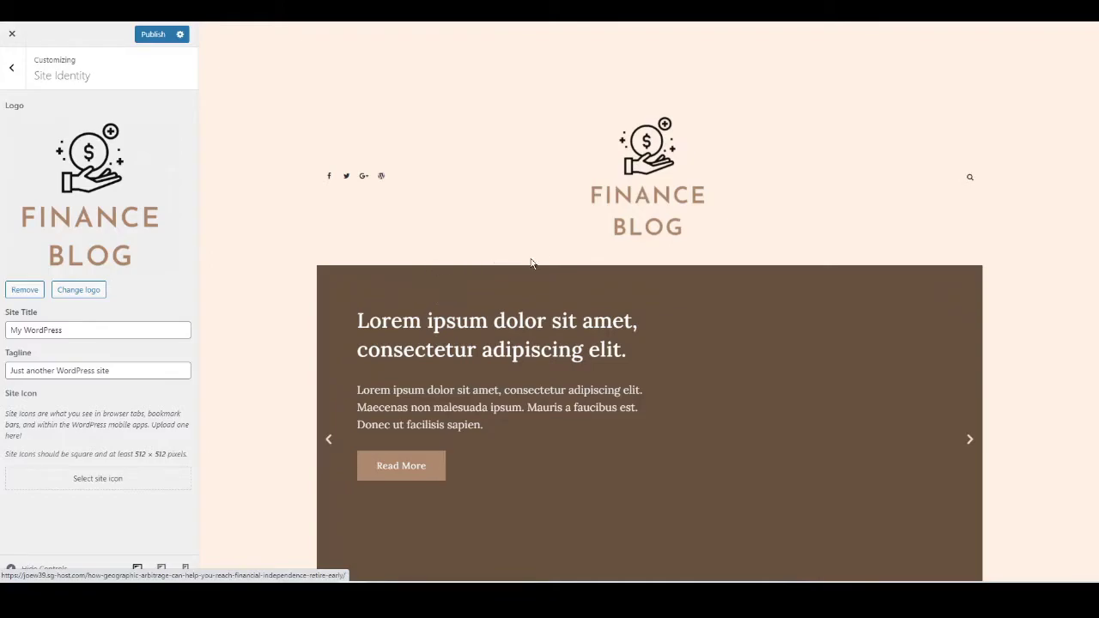
click(155, 36)
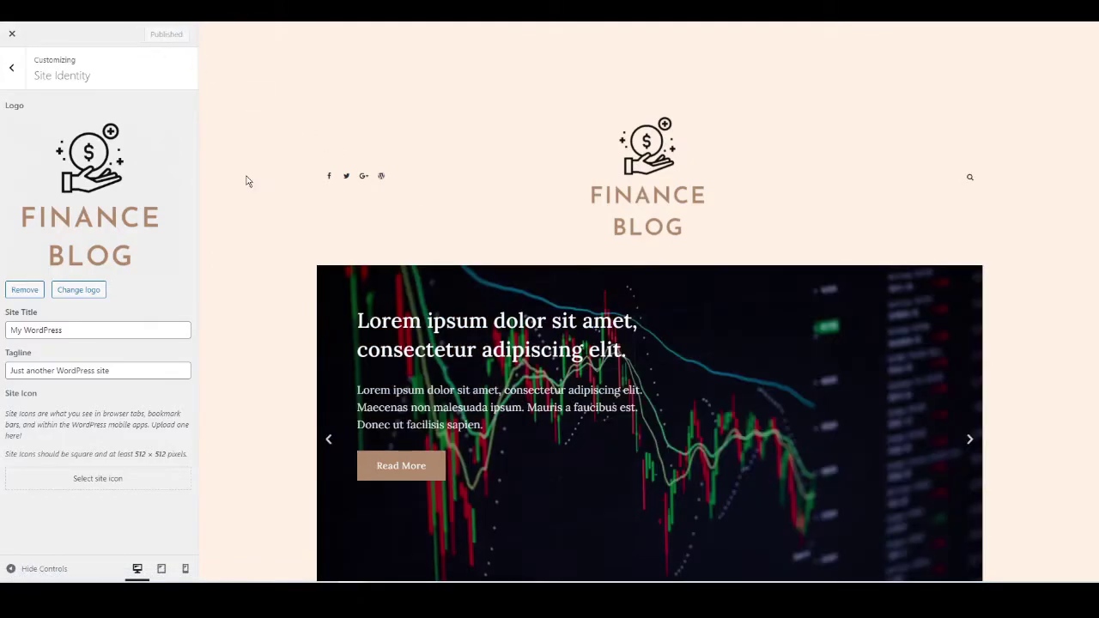
click(12, 36)
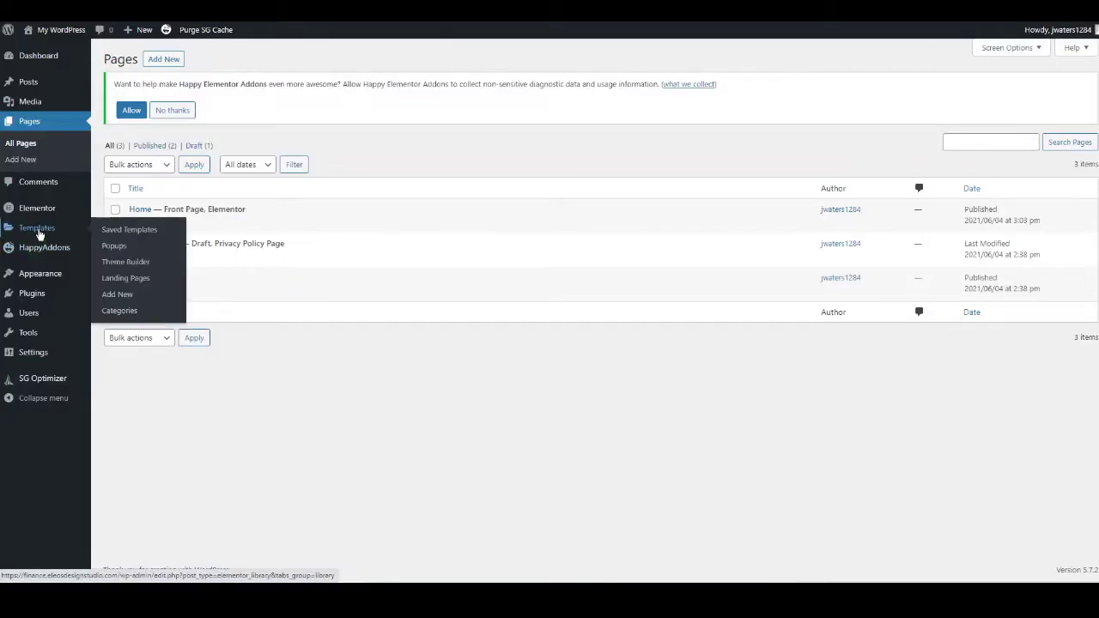
List all templates, including the theme ones, and open the Header template for editing with Elementor.
click(37, 228)
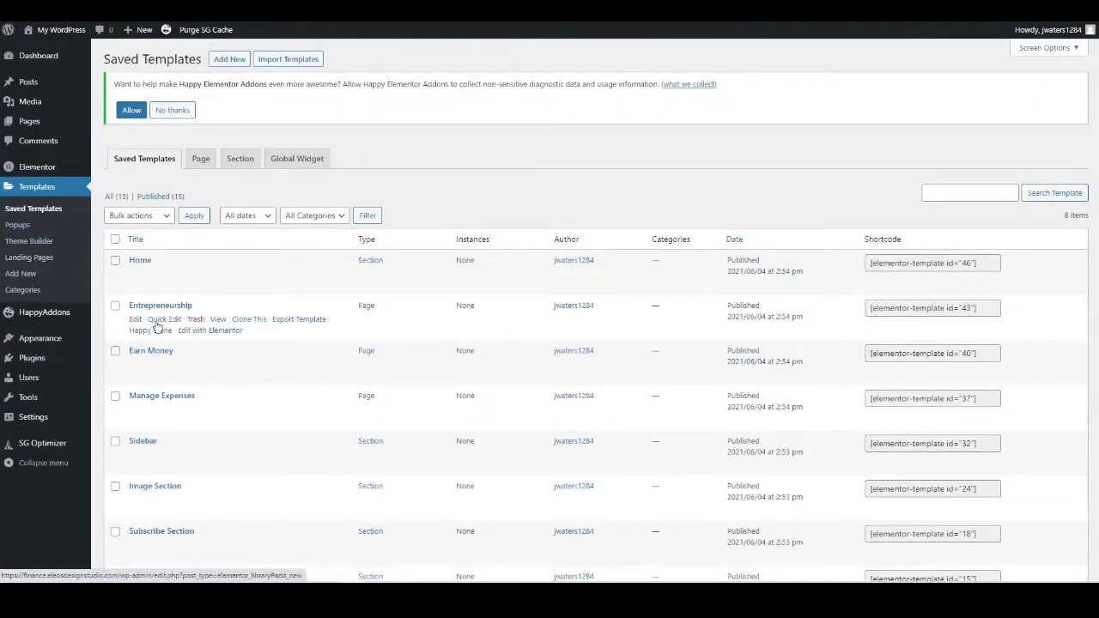
scroll(224, 360, down, 1)
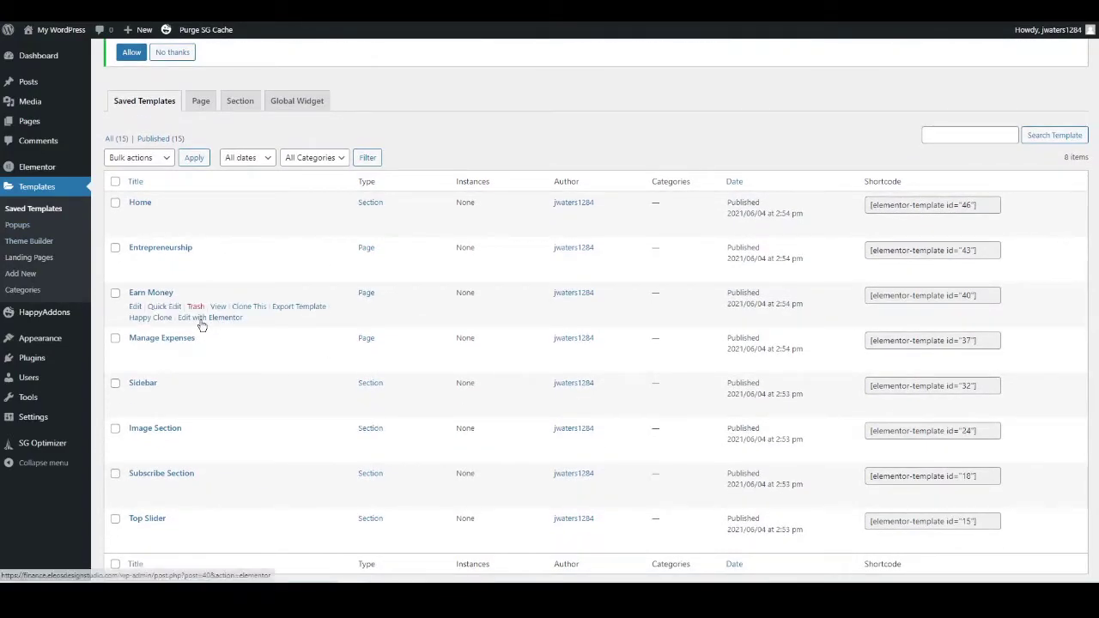
scroll(201, 321, down, 1)
scroll(215, 365, up, 1)
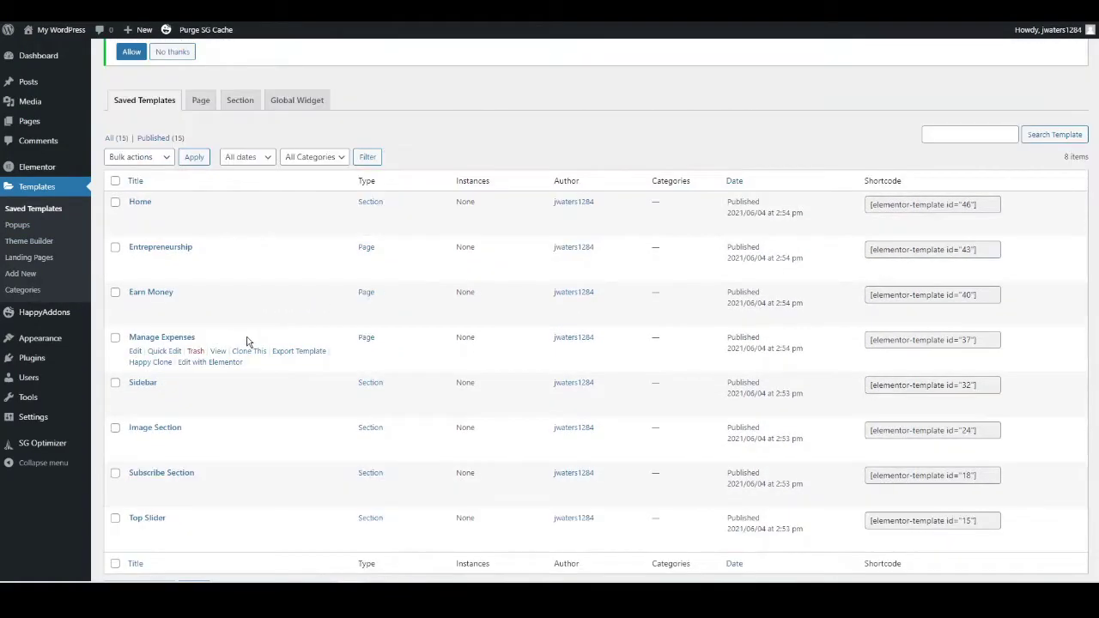
click(110, 139)
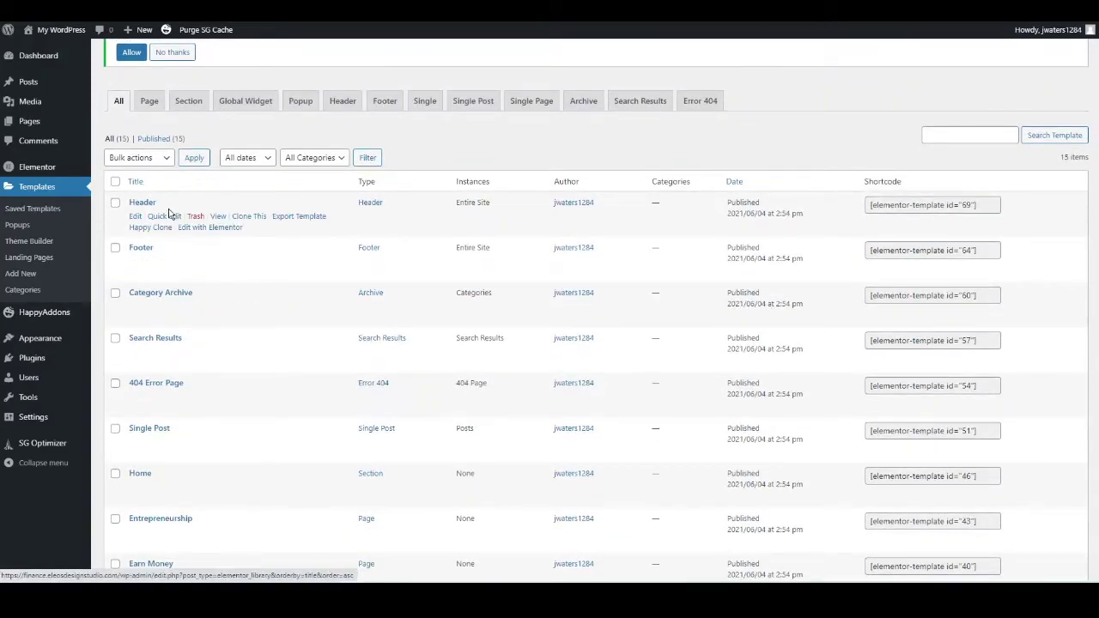
click(214, 230)
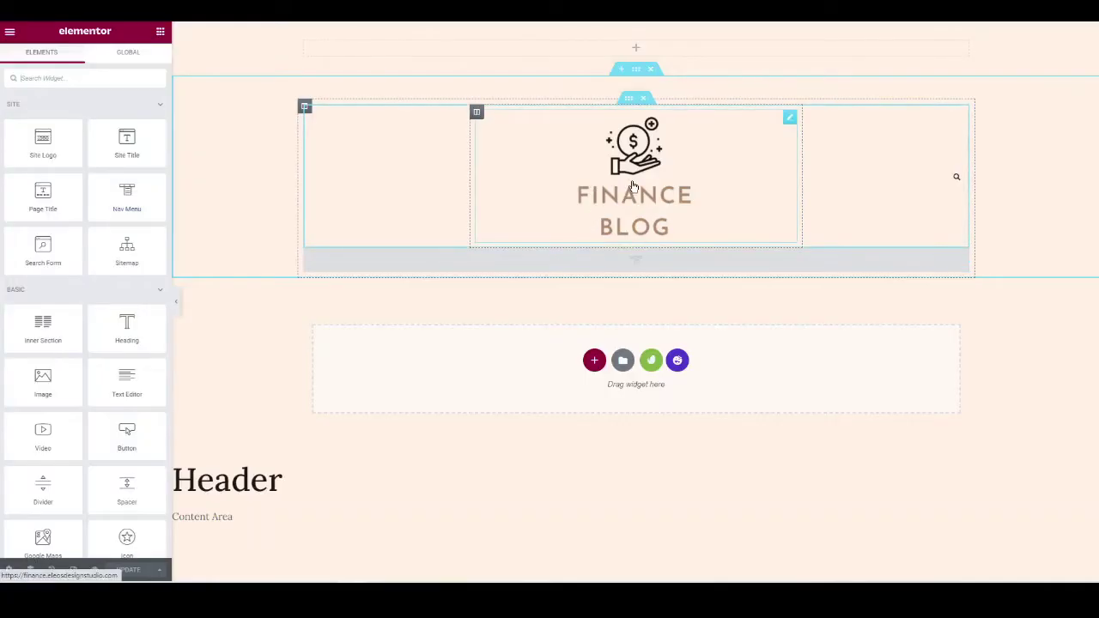
Set the header's site logo width to 37% and delete the empty section above it.
click(633, 184)
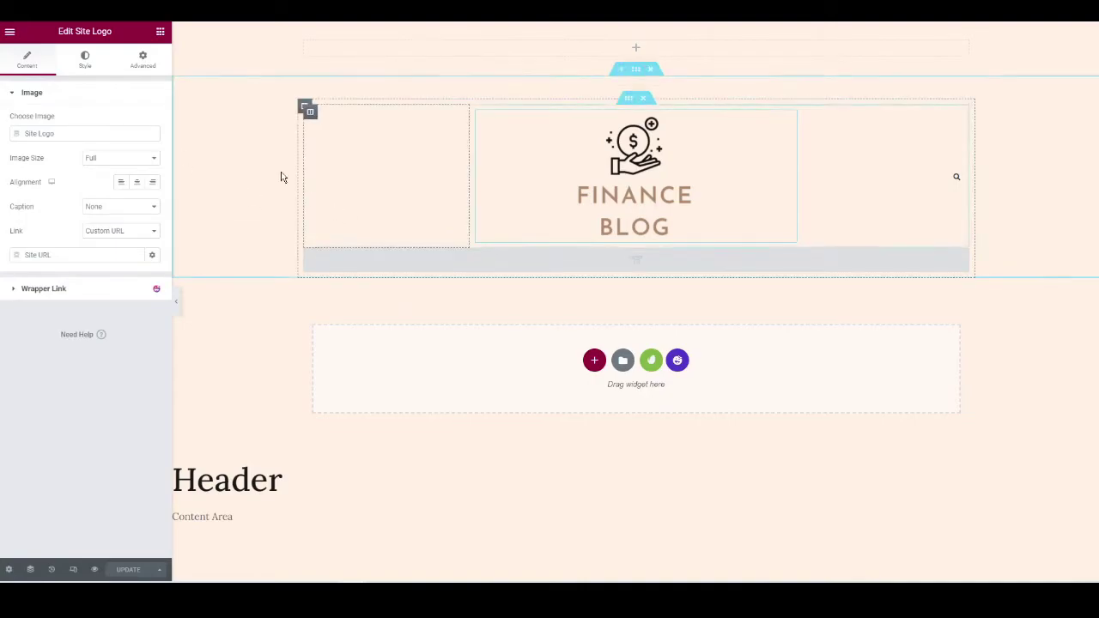
click(85, 60)
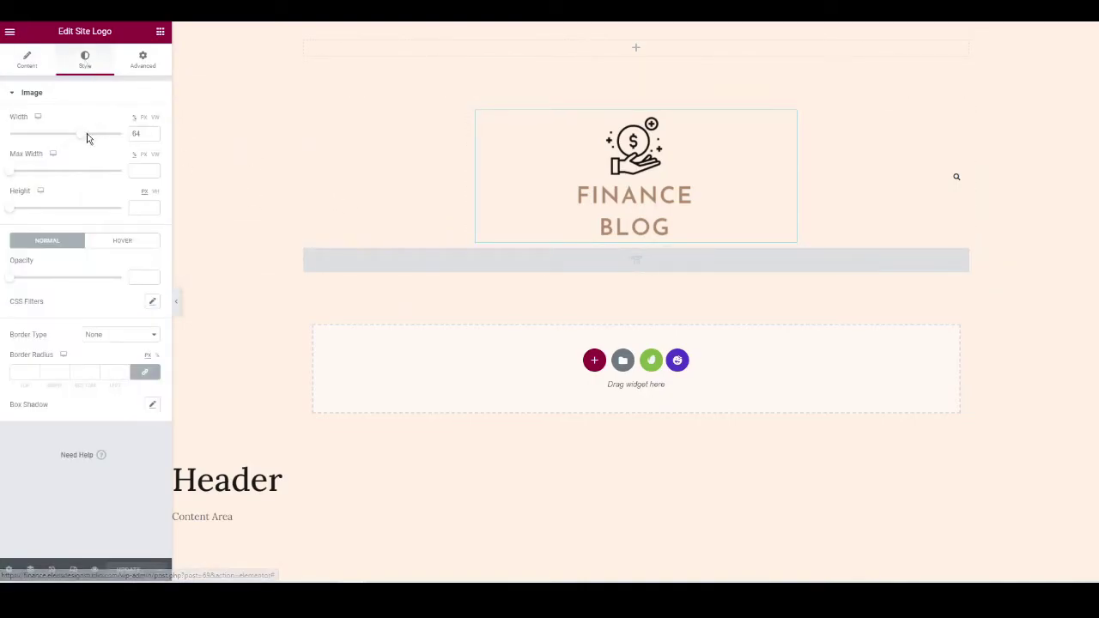
drag(81, 139, 51, 139)
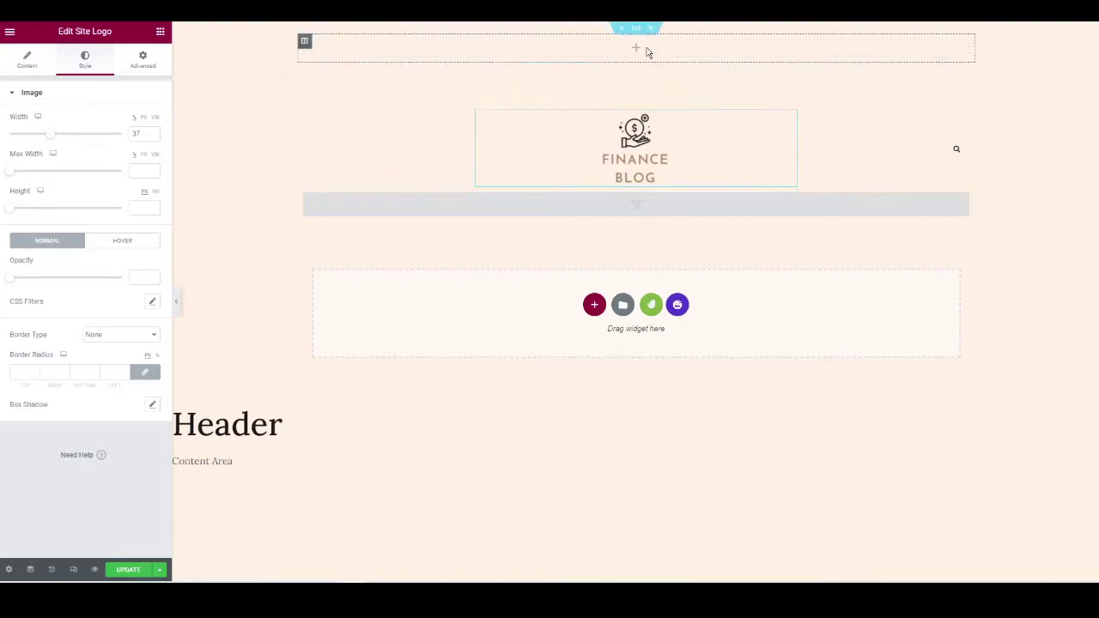
click(652, 31)
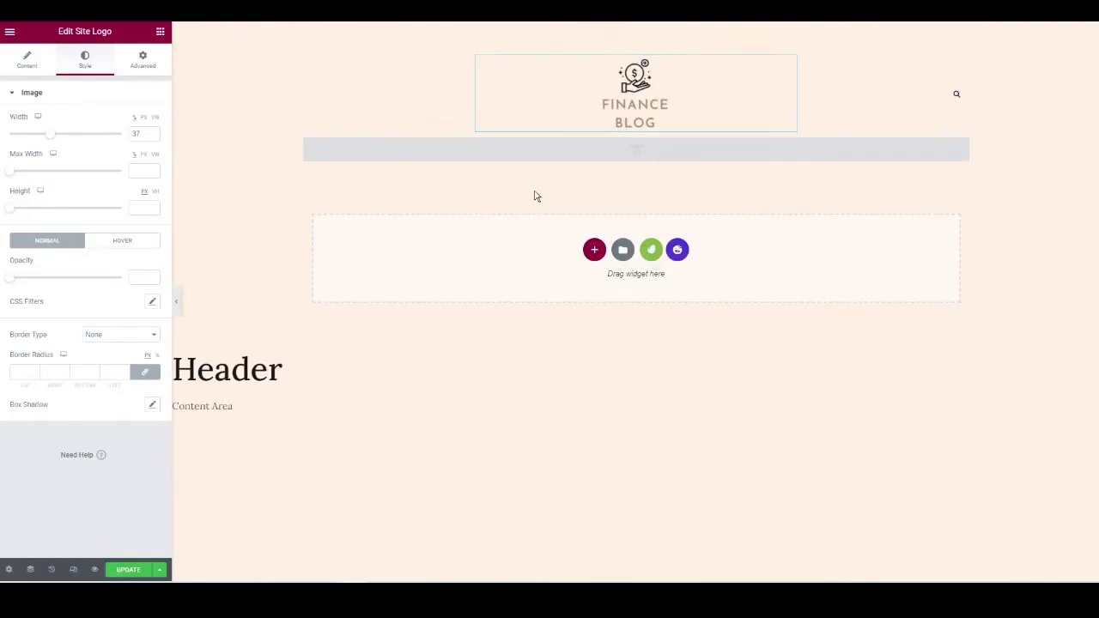
Update the Header template and exit the Elementor editor to the WordPress dashboard.
click(129, 573)
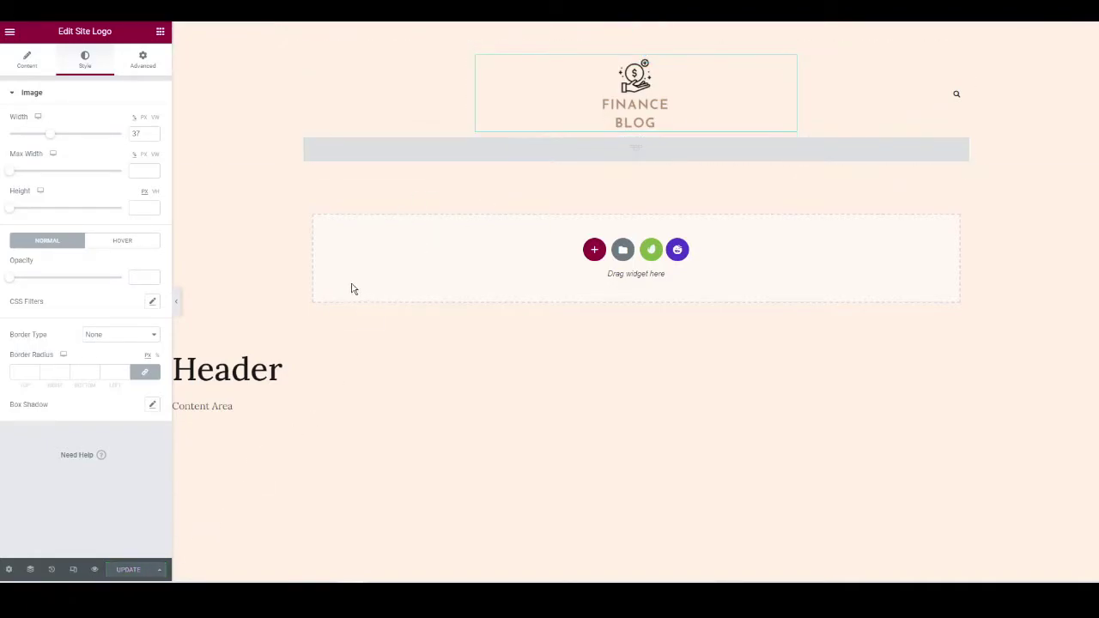
click(9, 34)
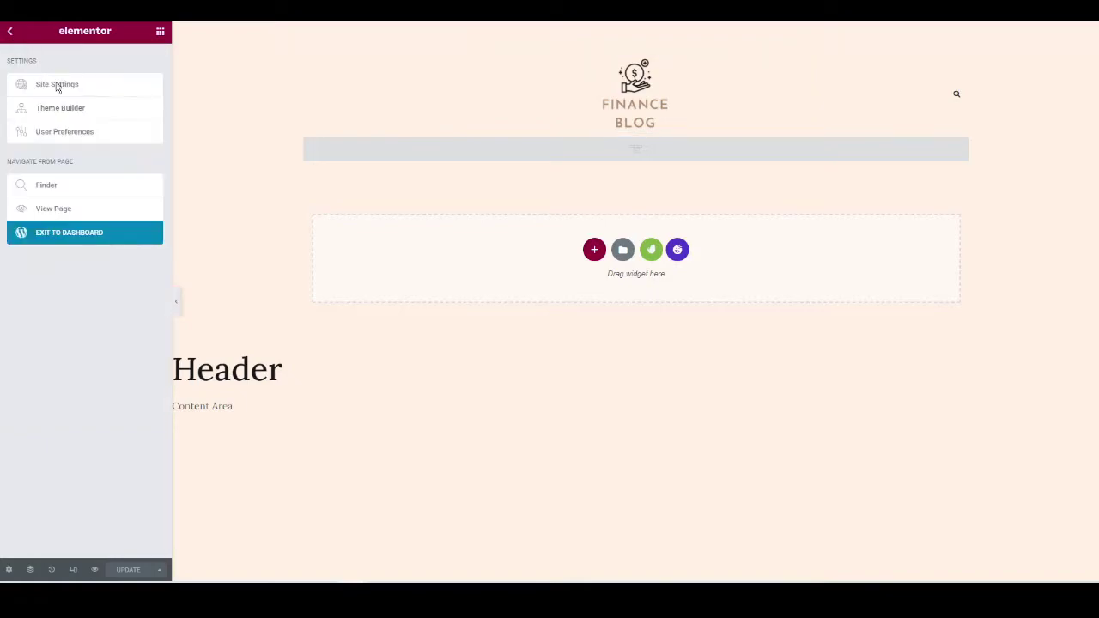
click(66, 242)
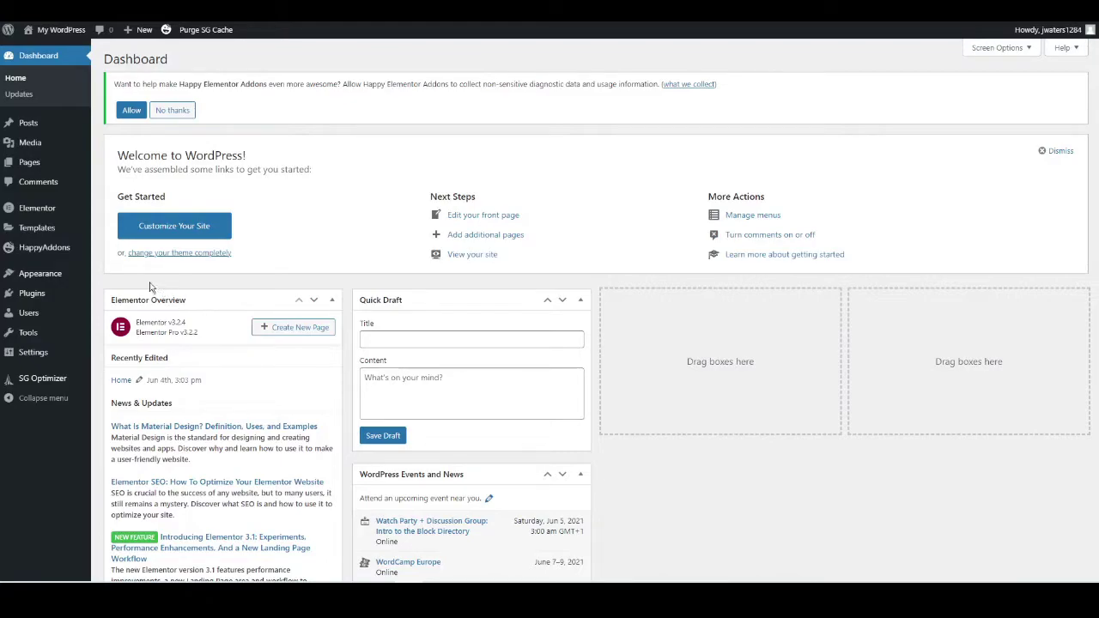
Start a new blog post and look through the text, media, design, widget and embed blocks available.
mouse_move(27, 127)
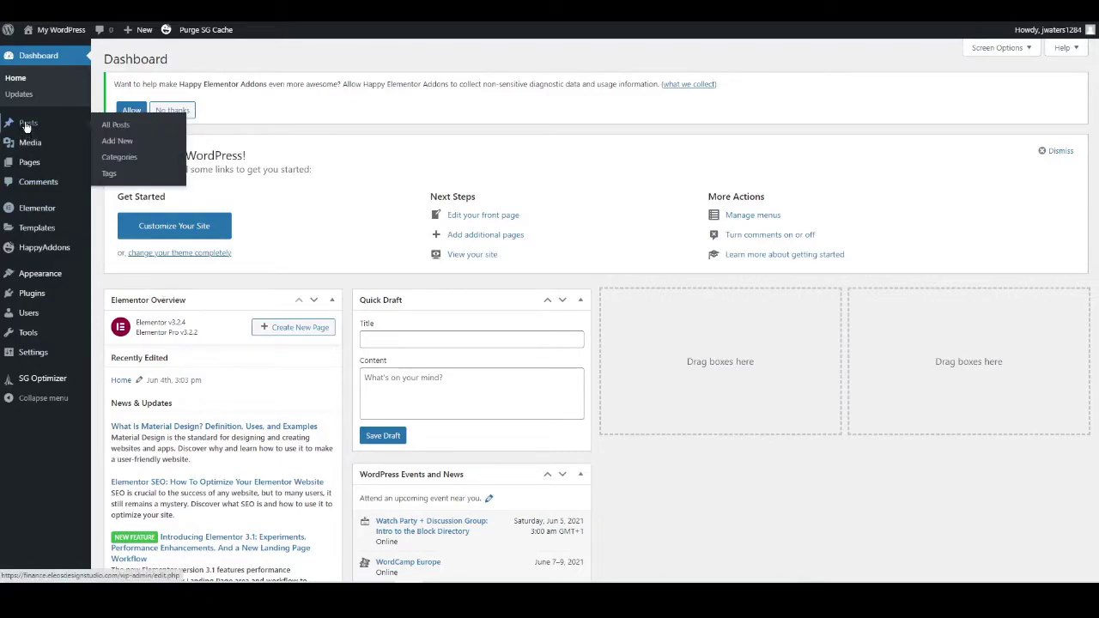
click(117, 142)
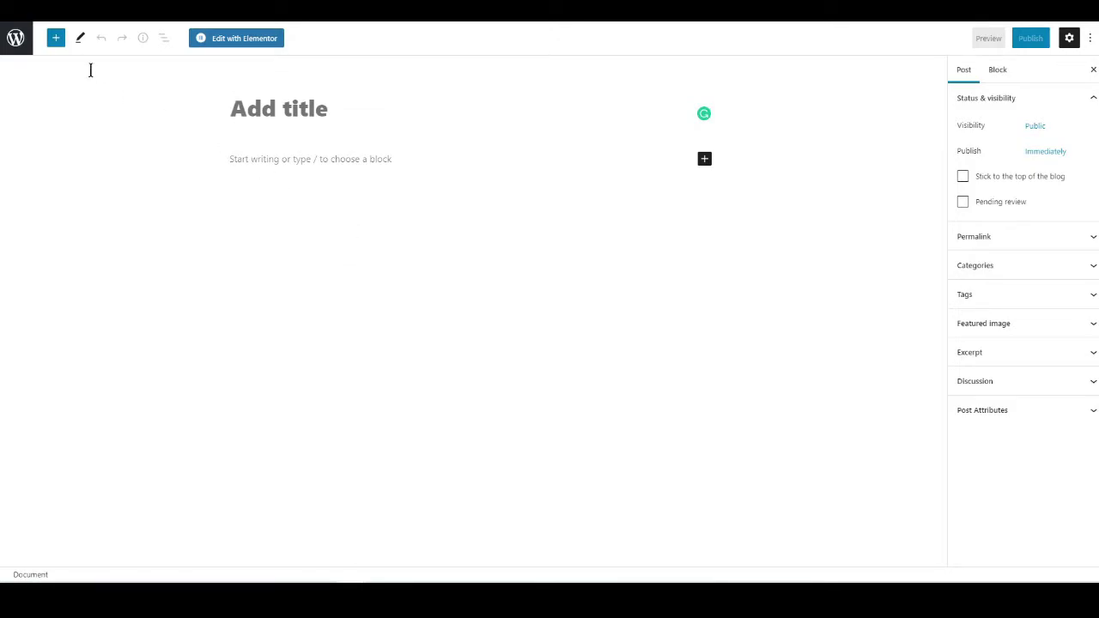
click(56, 40)
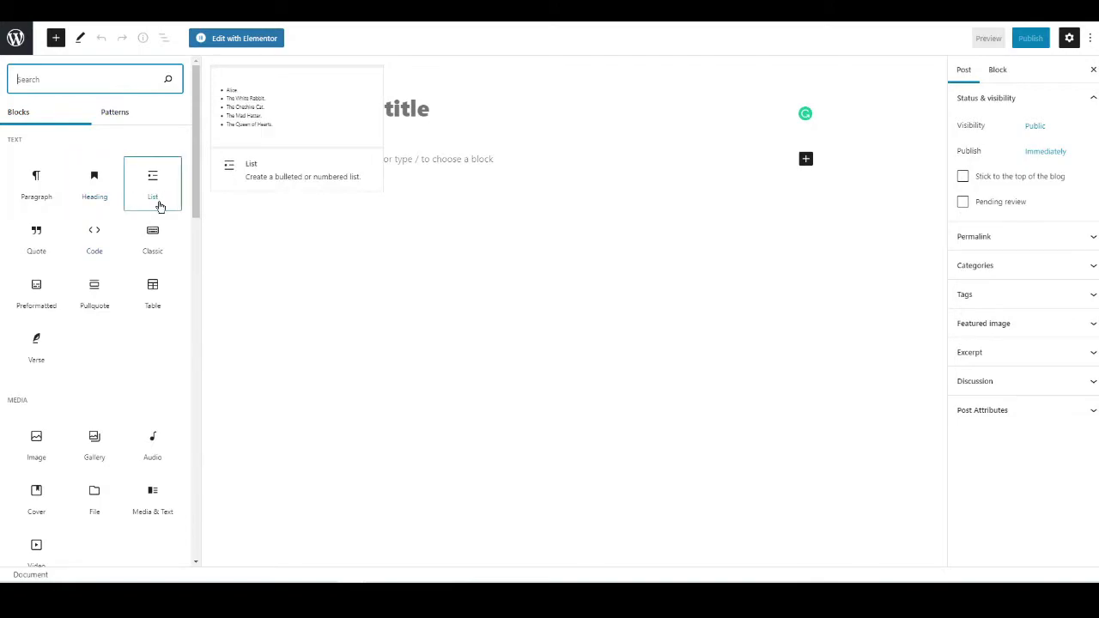
scroll(73, 227, down, 5)
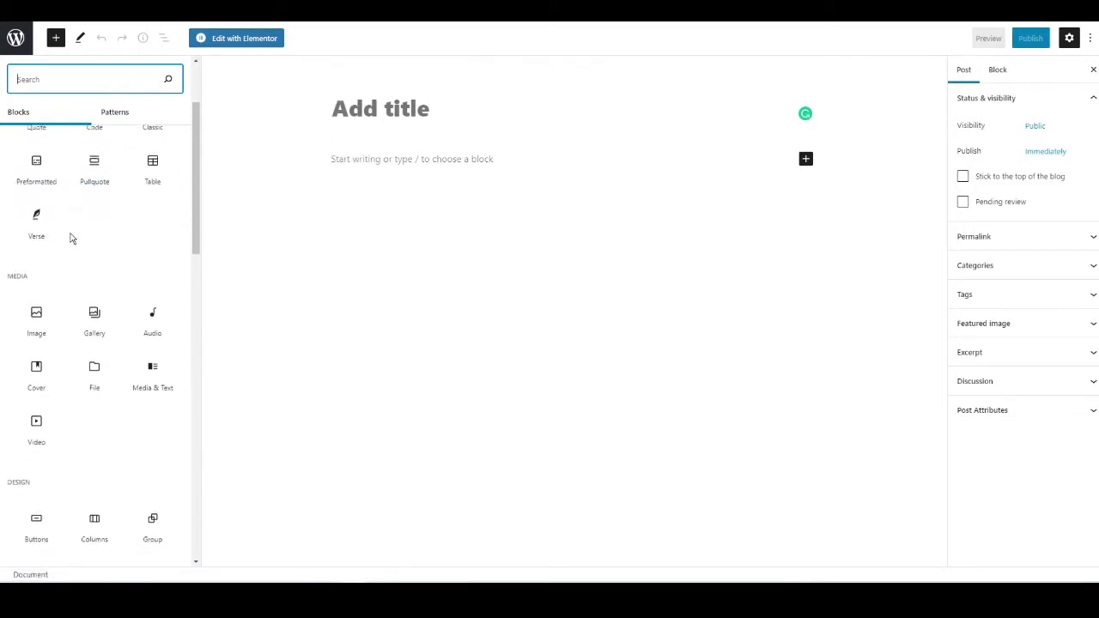
scroll(72, 232, down, 1)
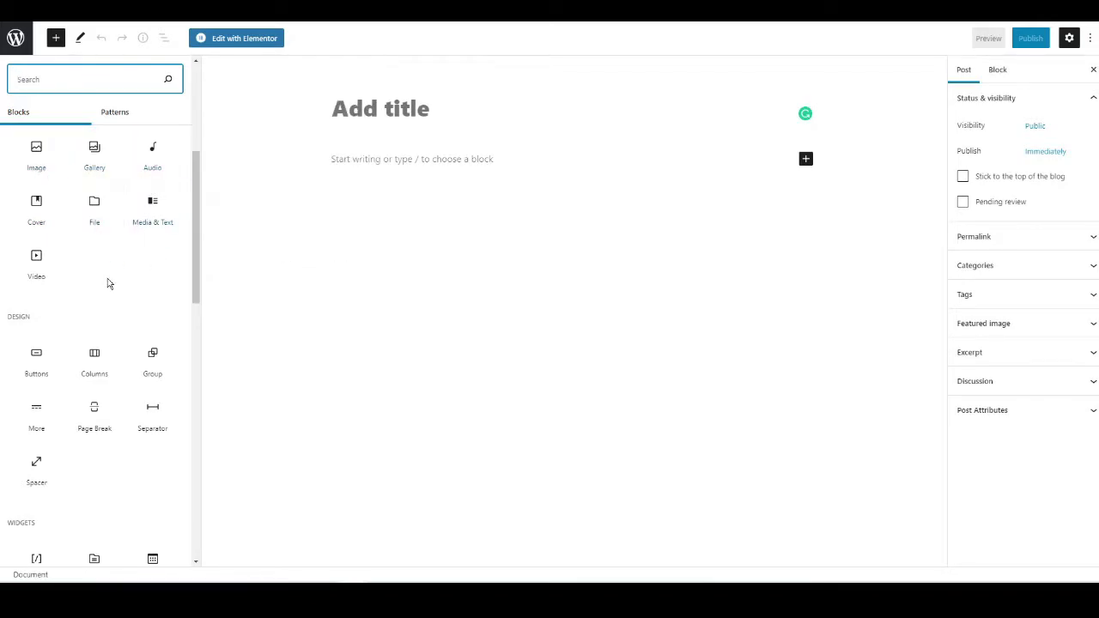
scroll(86, 292, down, 3)
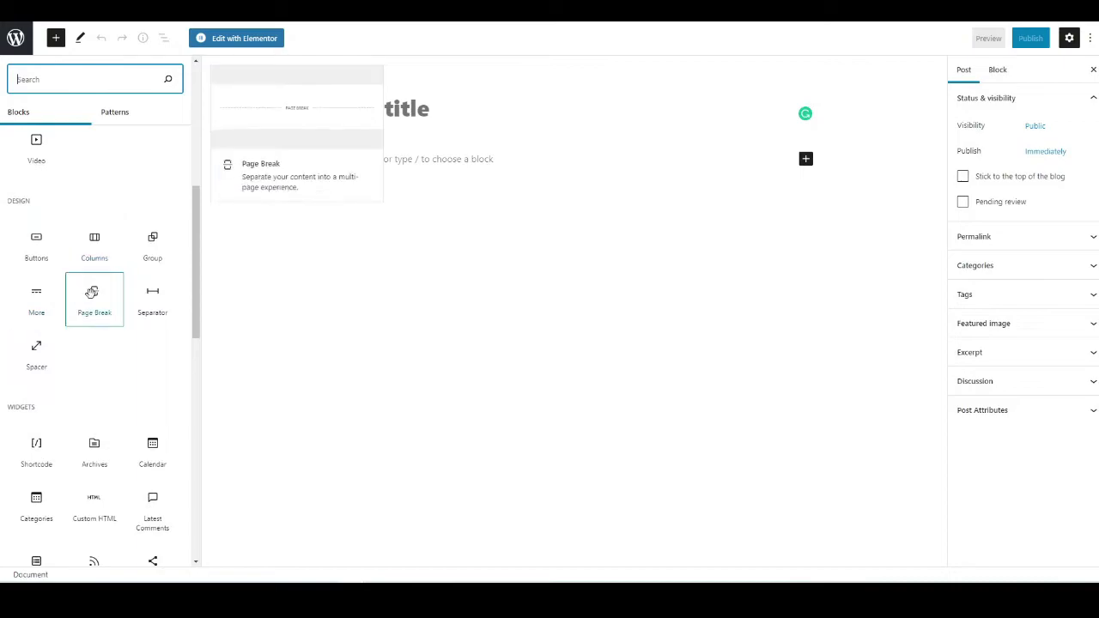
scroll(92, 305, down, 4)
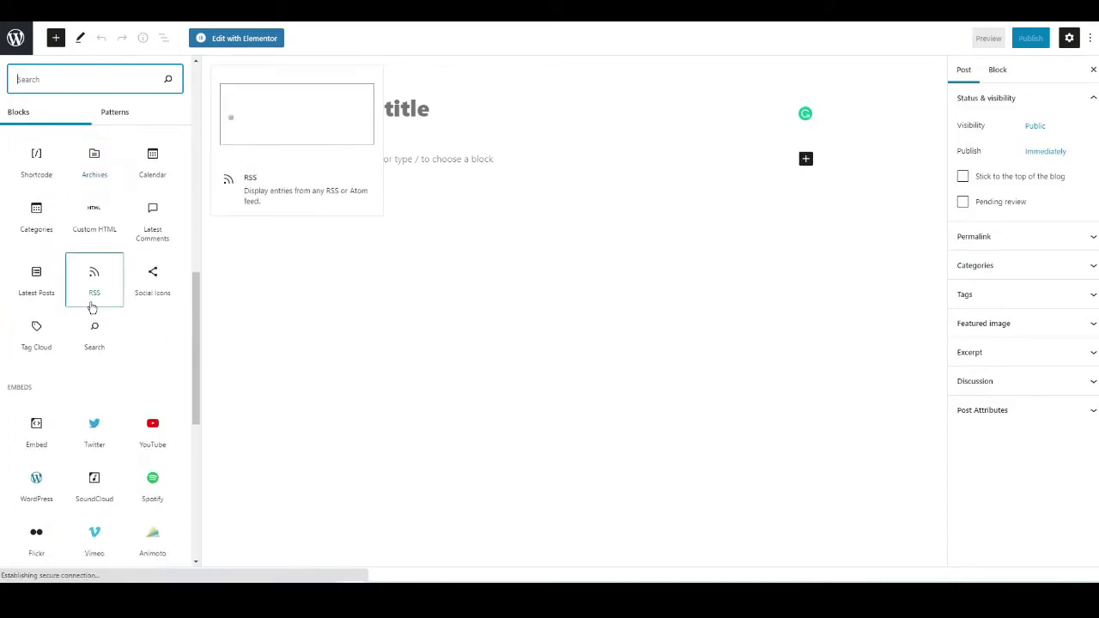
Title the post "The Top 5 Ways To Make Money Fast" and paste the lorem ipsum paragraphs as its body.
drag(201, 321, 180, 113)
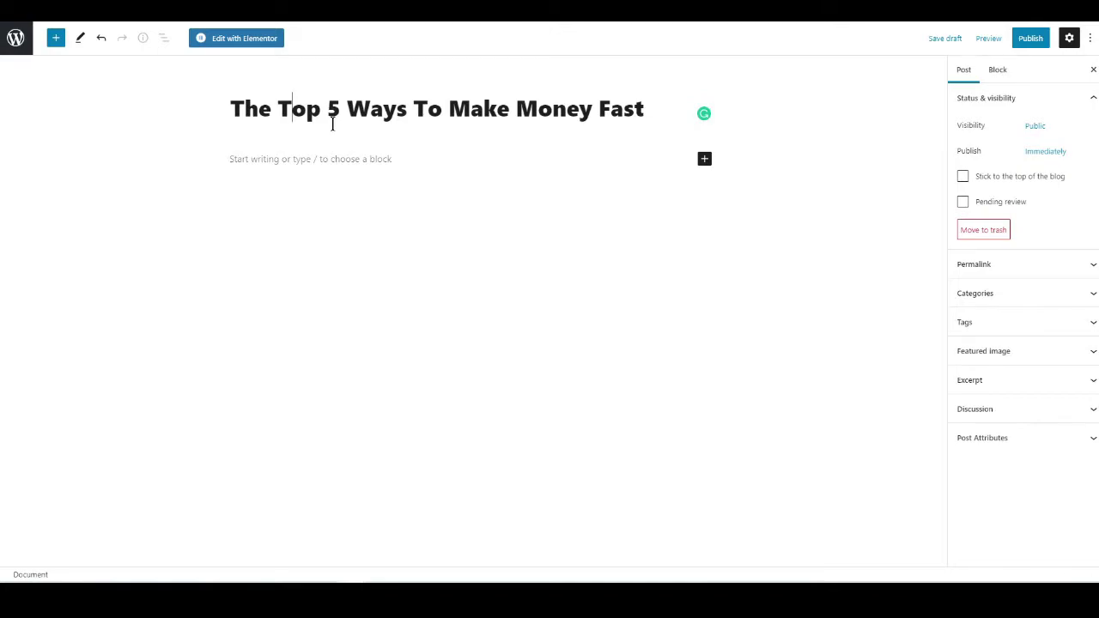
click(309, 159)
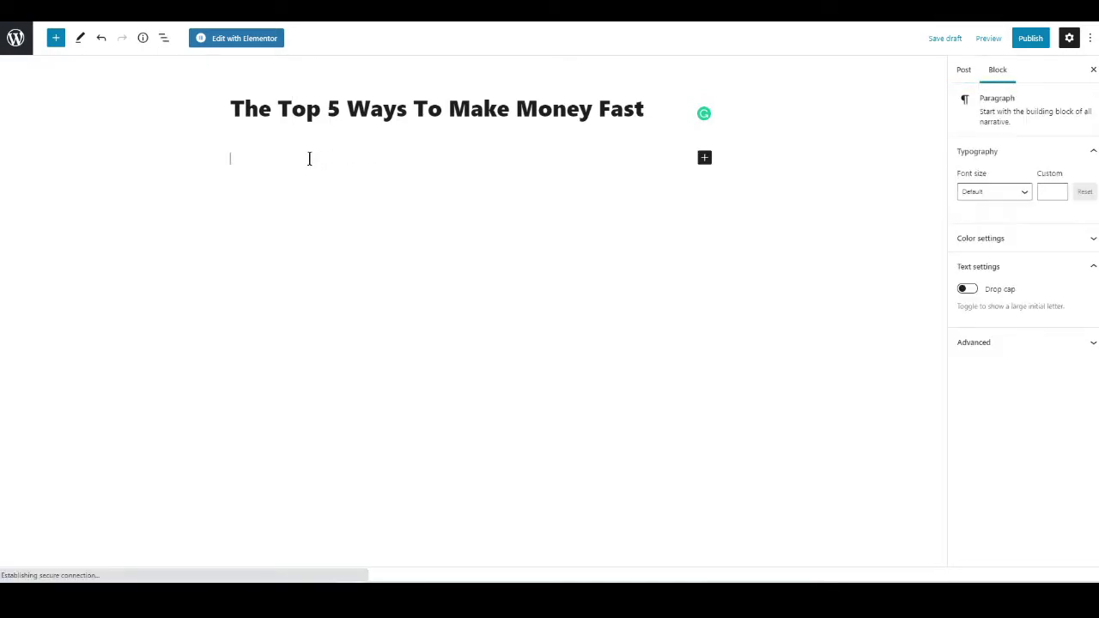
right_click(310, 158)
click(345, 249)
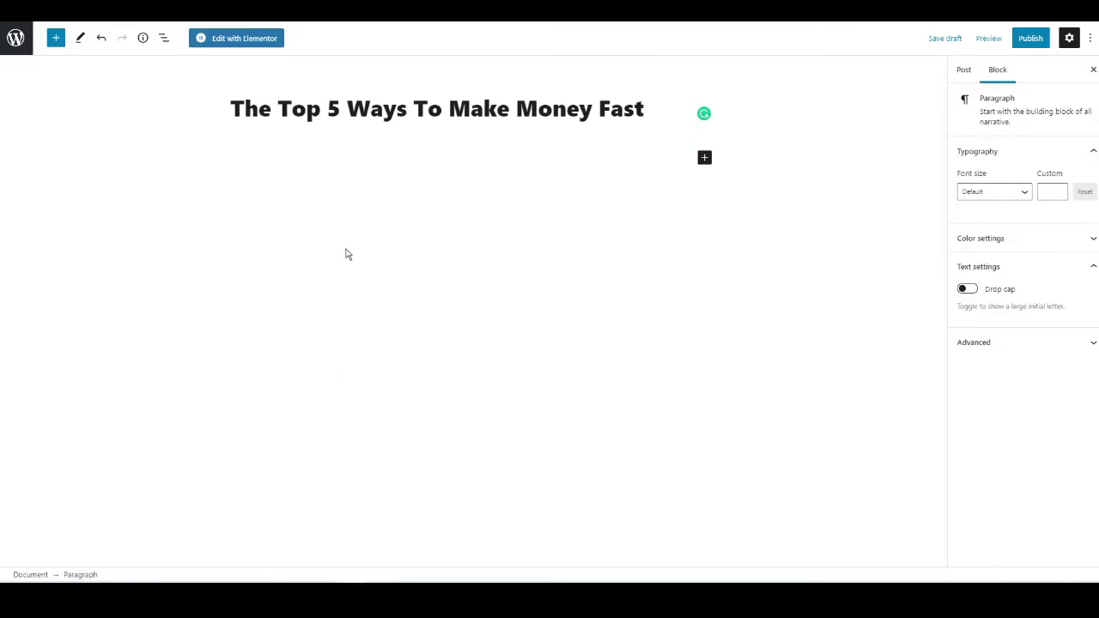
scroll(359, 228, up, 5)
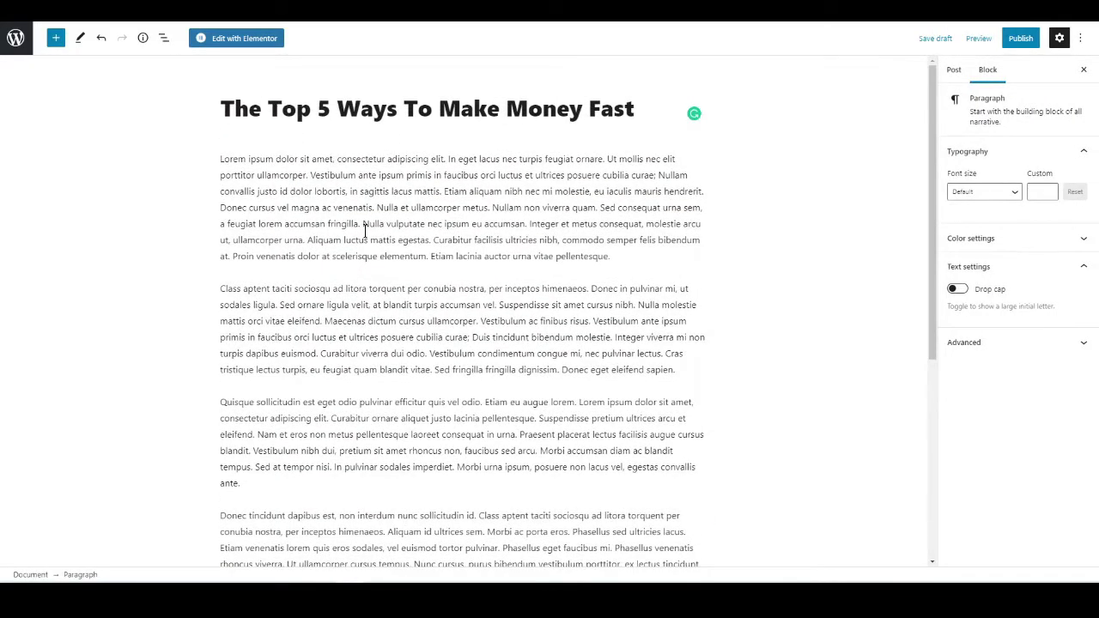
Insert an image block after the second paragraph and upload the stock market chart picture into it.
scroll(326, 289, down, 1)
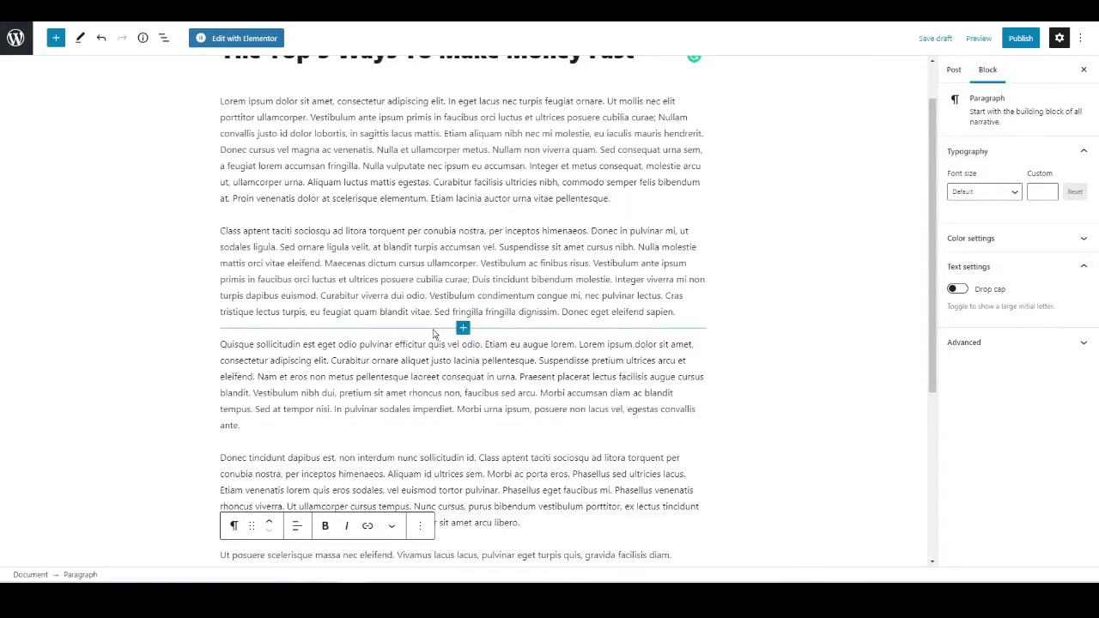
click(360, 296)
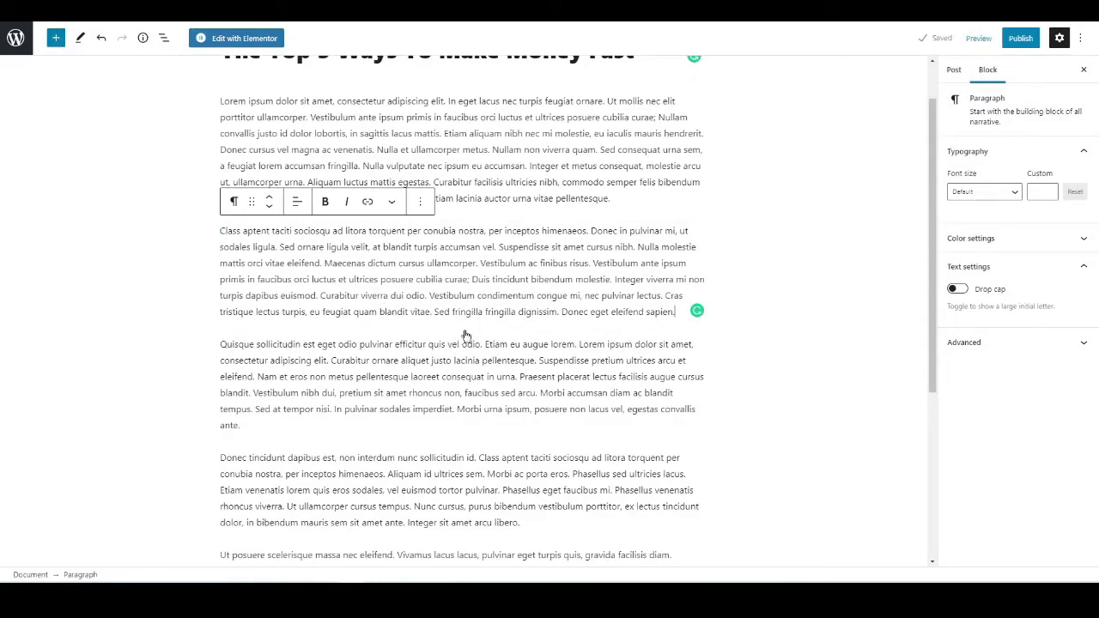
mouse_move(462, 331)
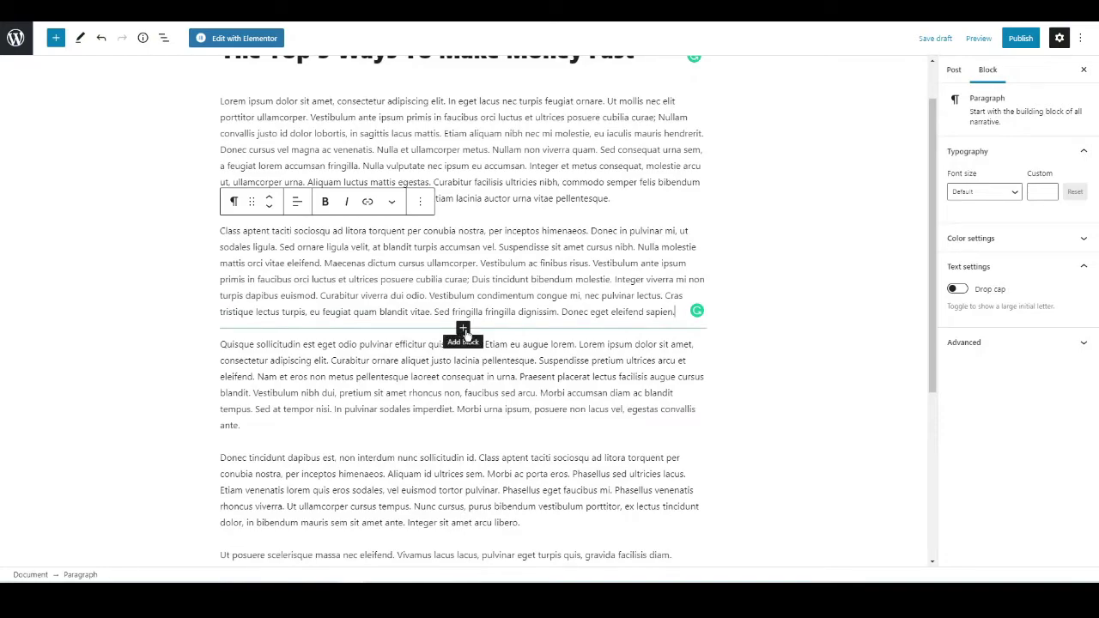
click(463, 331)
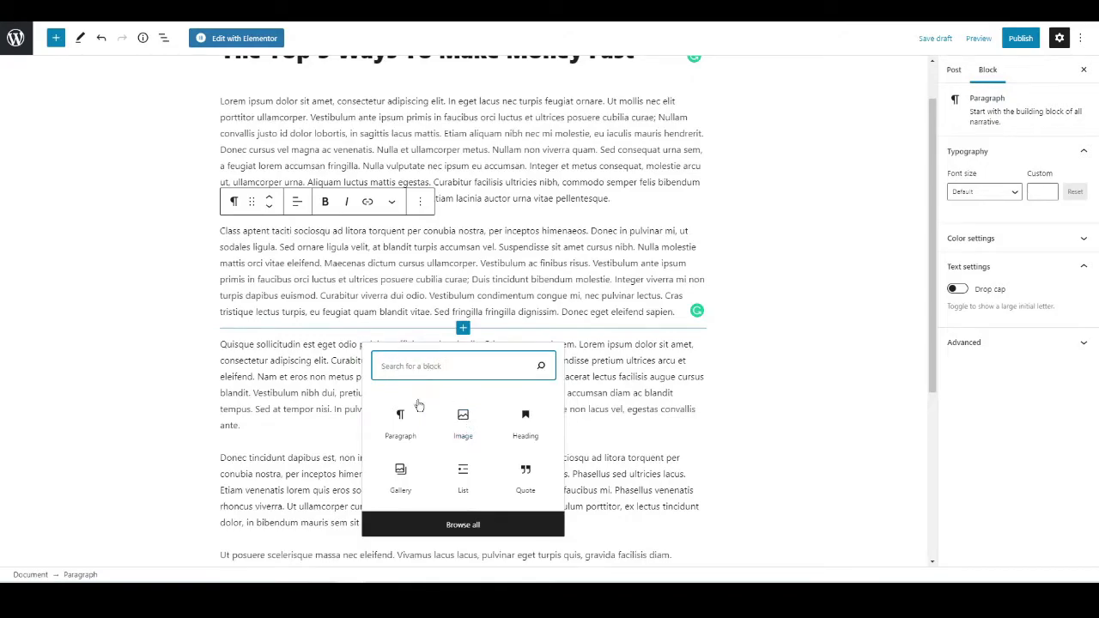
click(464, 425)
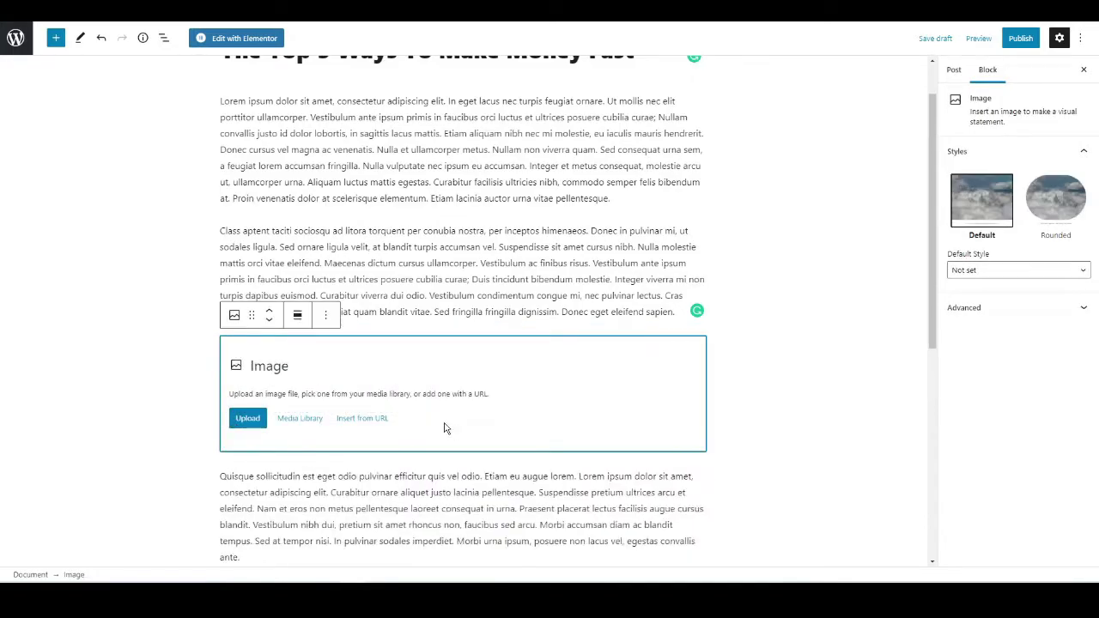
click(253, 424)
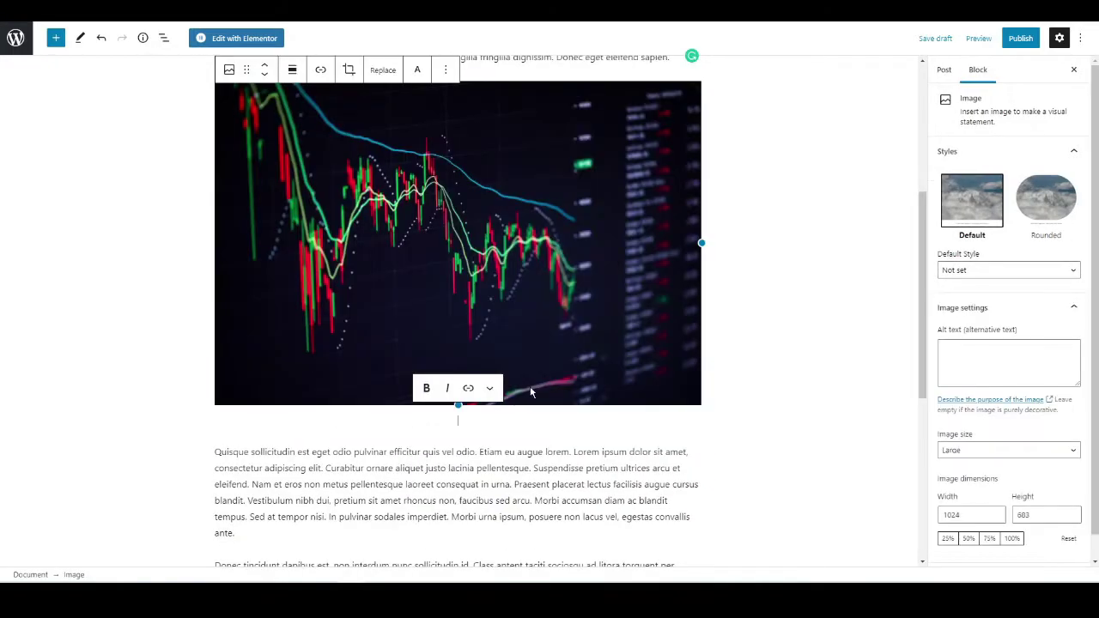
scroll(505, 313, up, 3)
scroll(516, 292, down, 3)
key(ctrl+s)
Create a new category named Earning Money in the post's settings and assign the post to it.
click(945, 70)
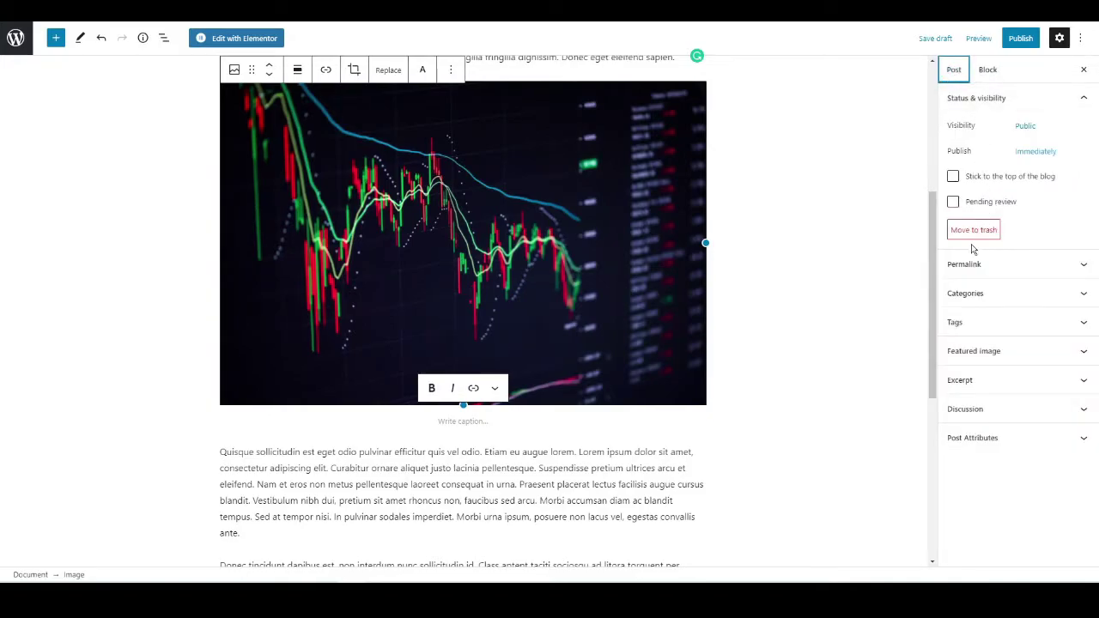
click(984, 297)
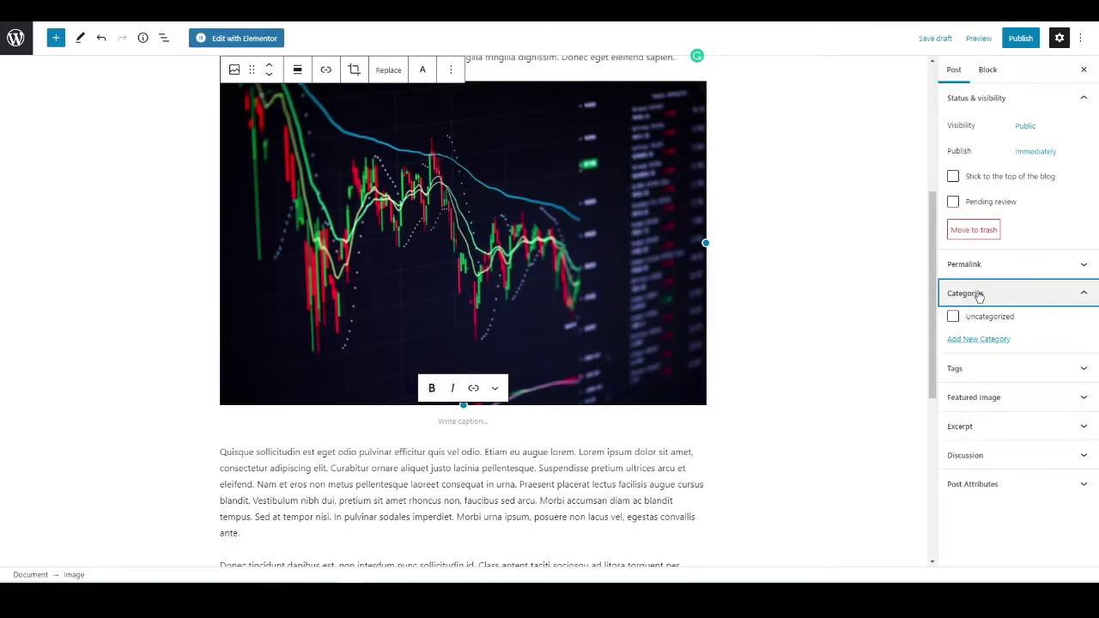
click(976, 345)
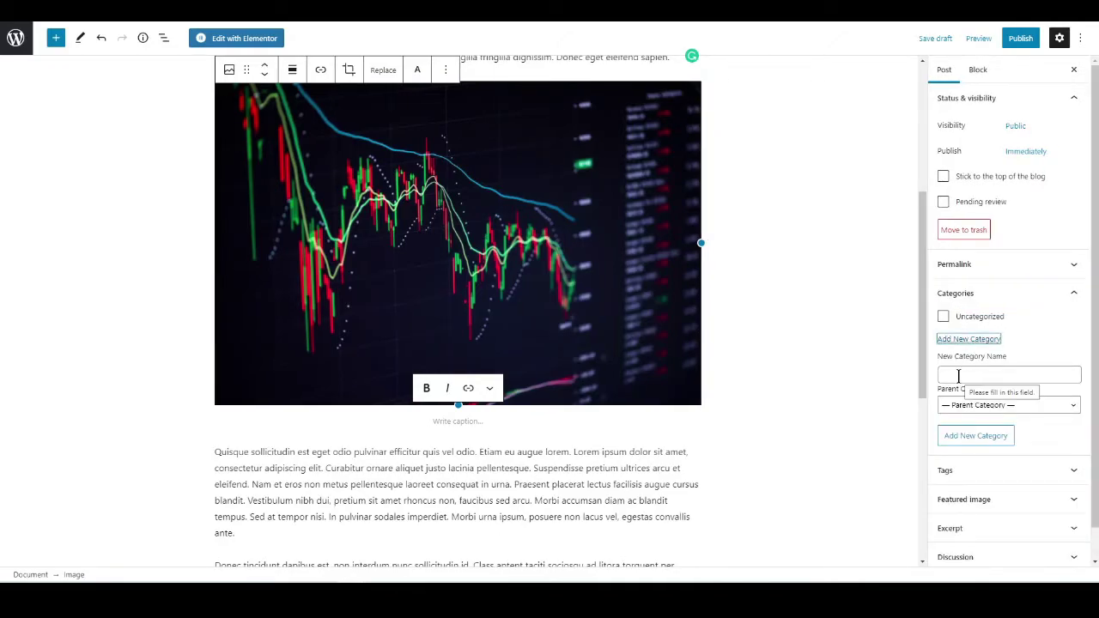
click(961, 376)
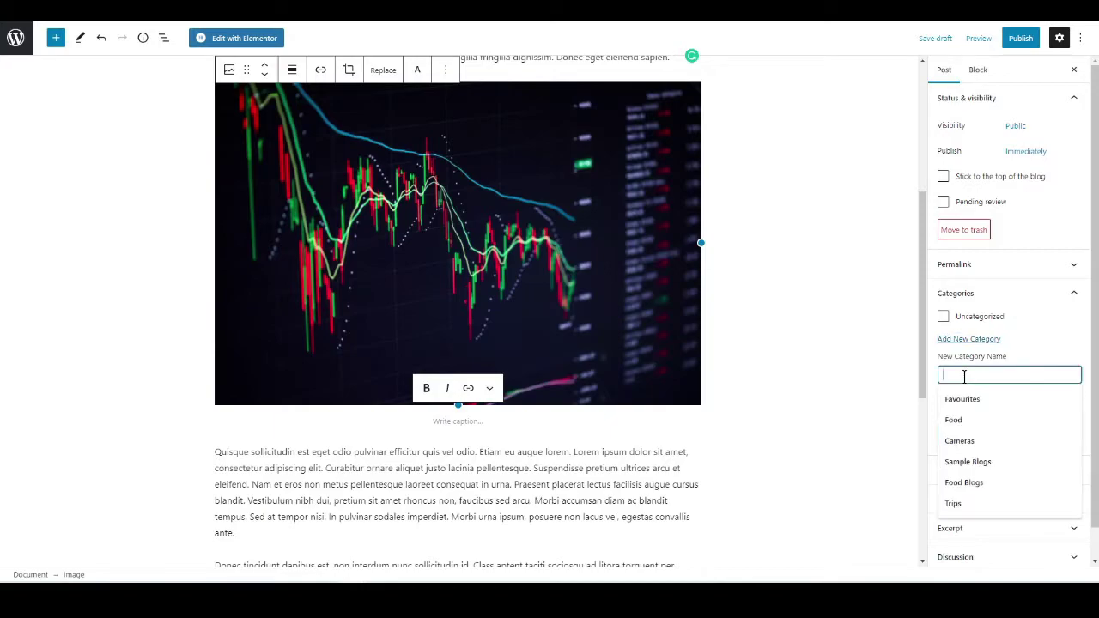
click(889, 378)
click(959, 375)
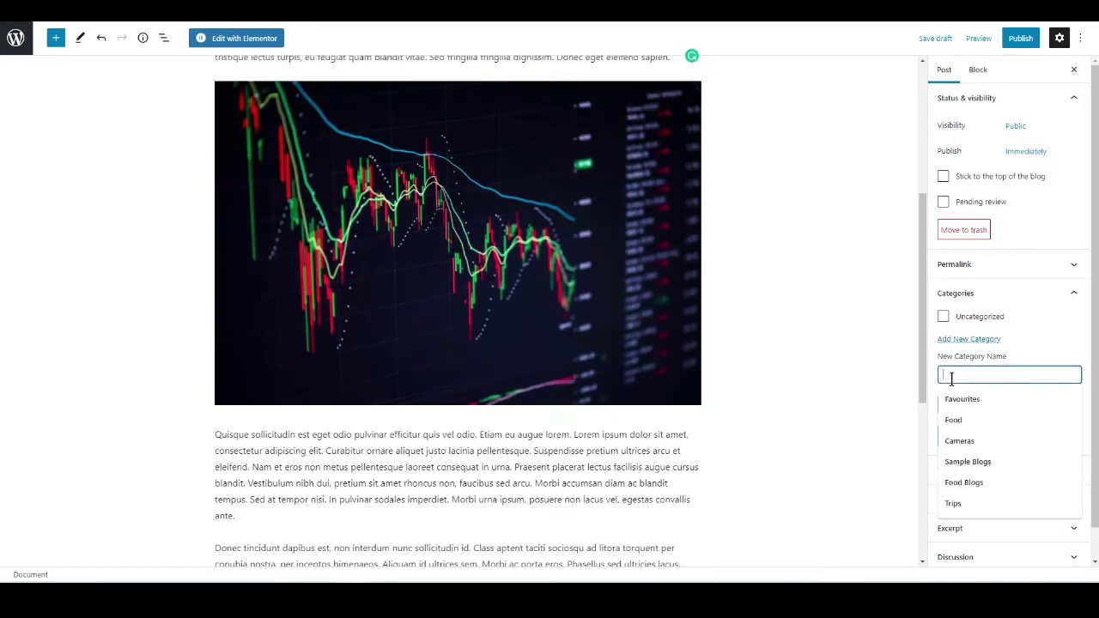
text(Earning Money)
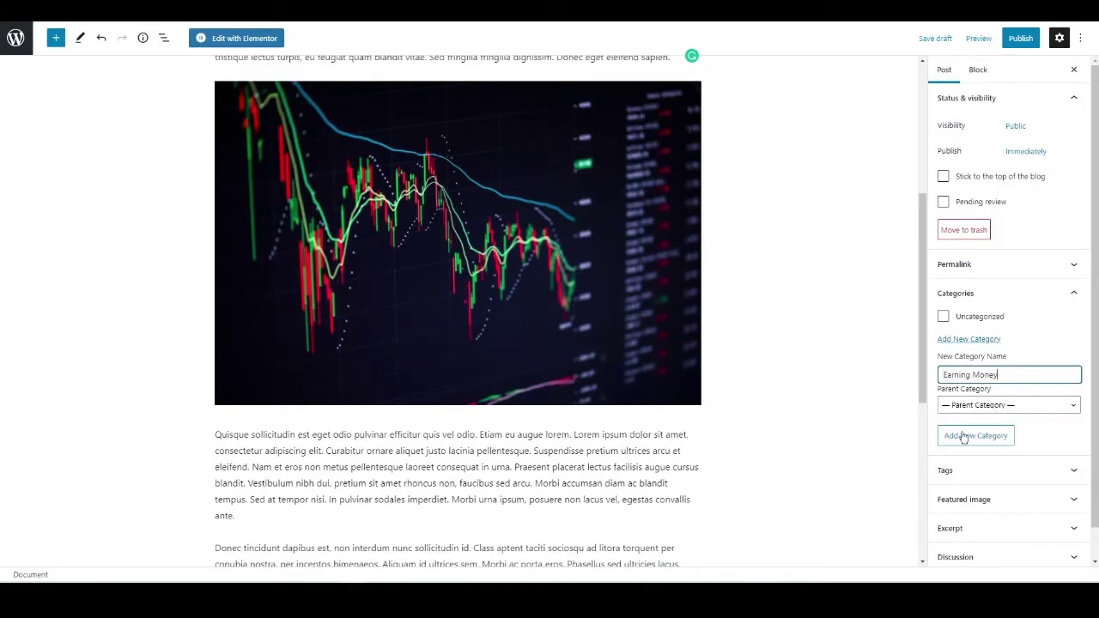
click(974, 440)
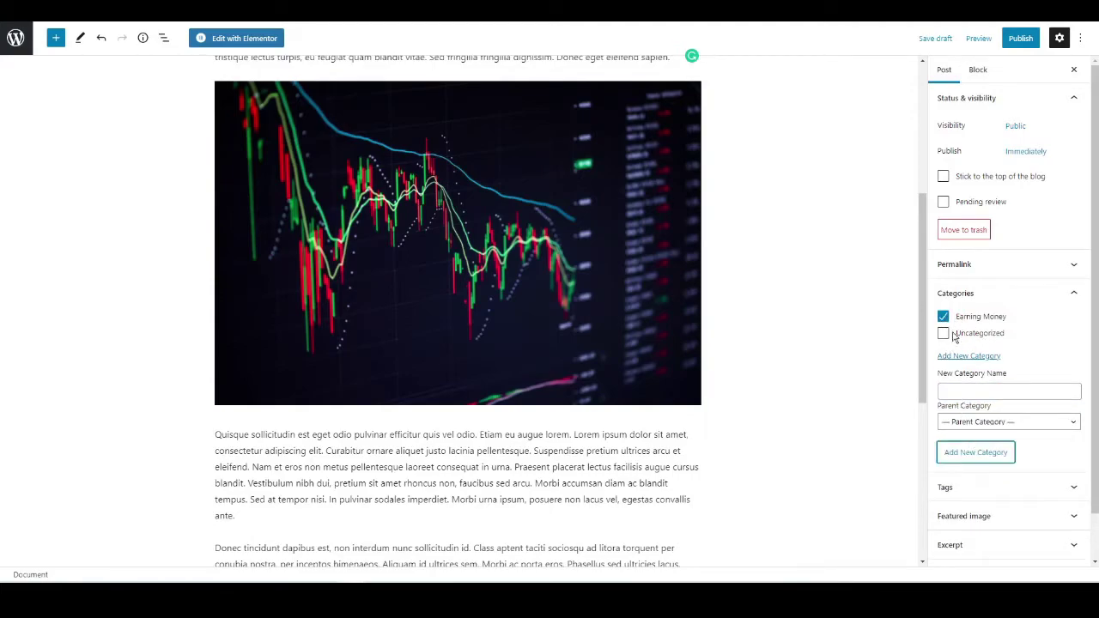
Add the categories Managing Money, Saving Money and Entrepreneurship, leaving only Entrepreneurship and Earning Money assigned to the post.
click(949, 391)
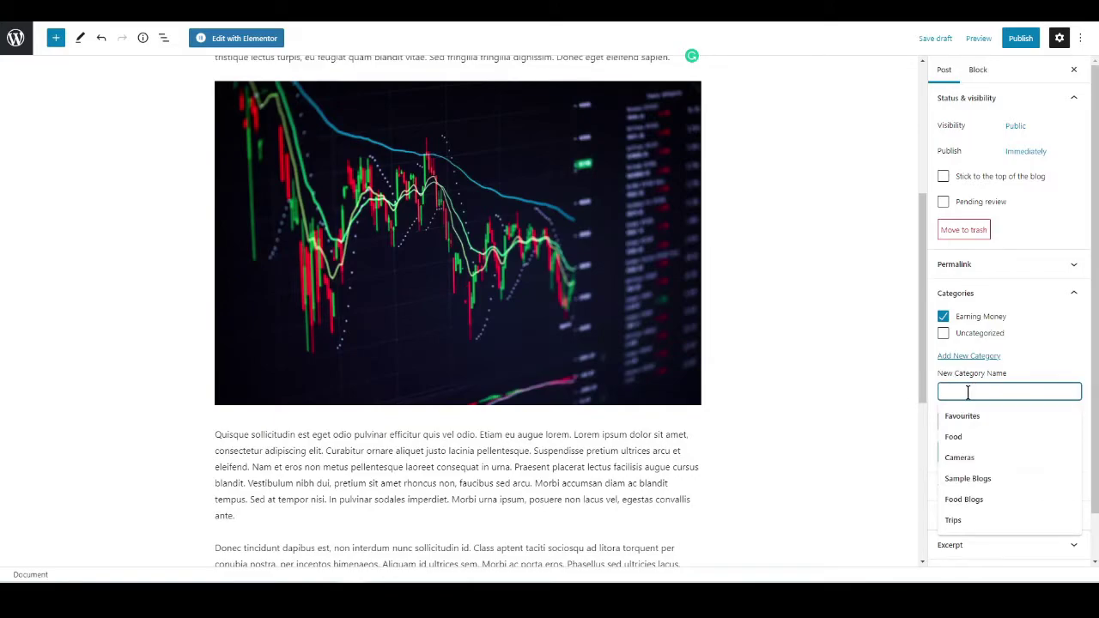
text(Managing Money)
click(975, 455)
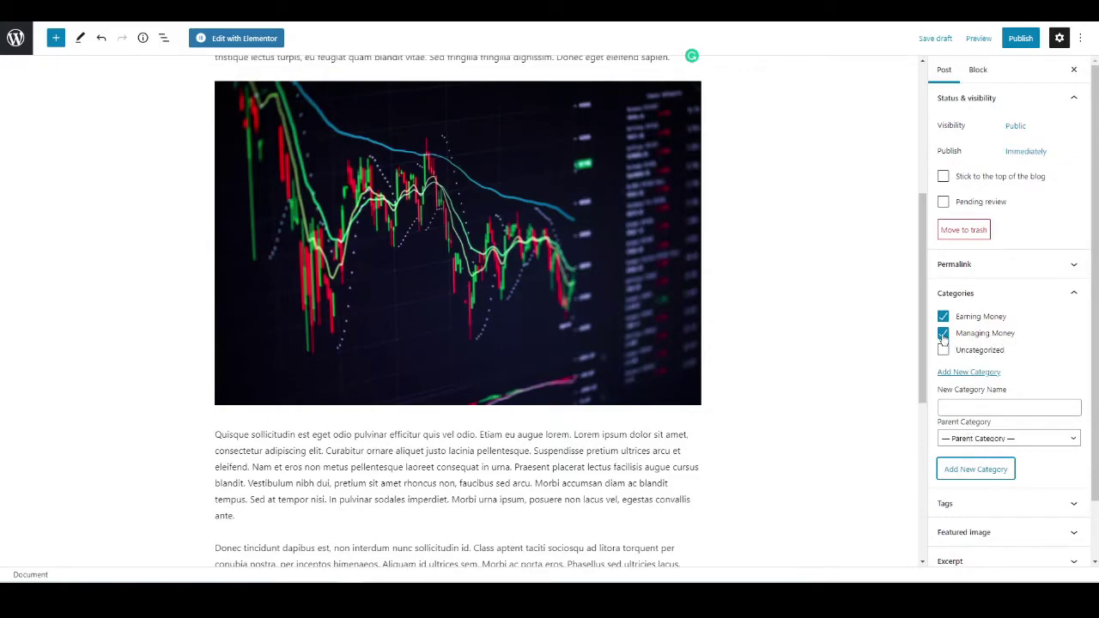
click(944, 334)
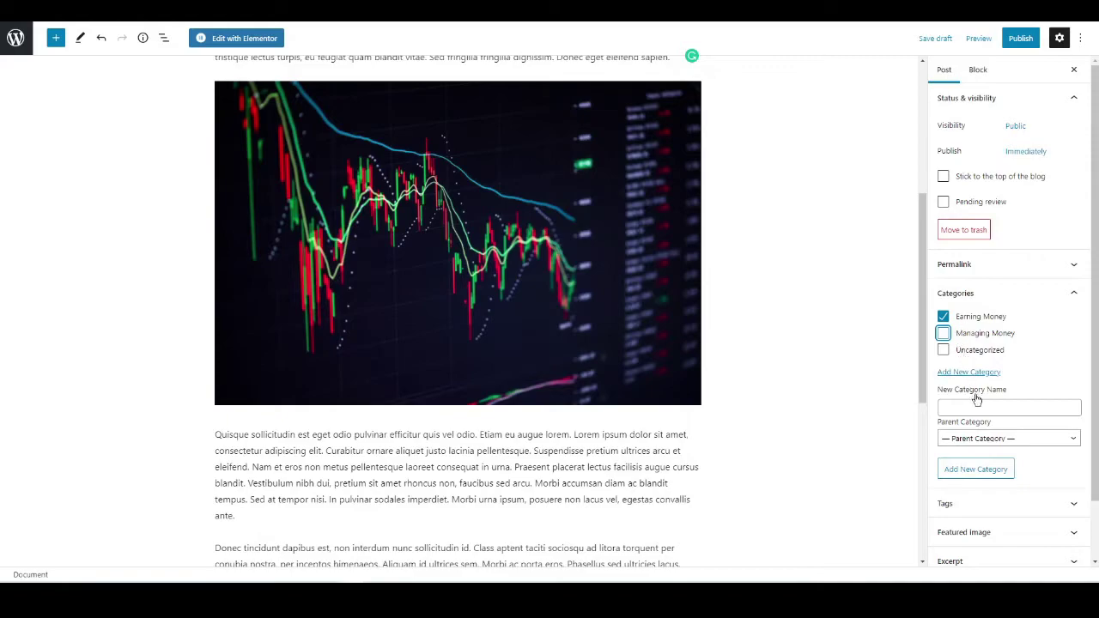
scroll(970, 420, down, 1)
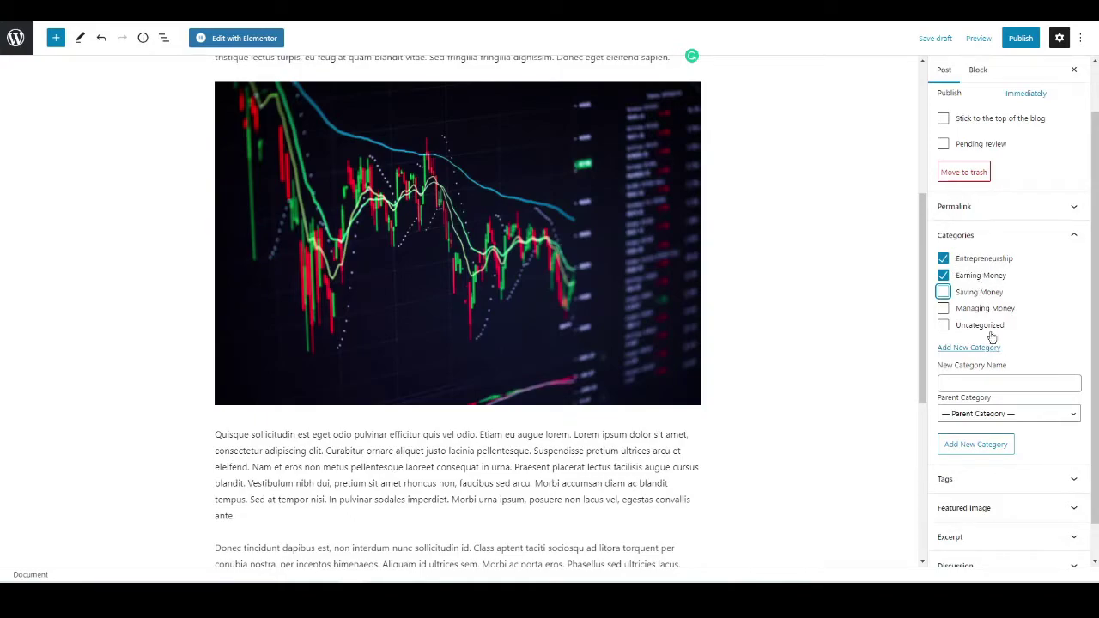
scroll(961, 210, down, 1)
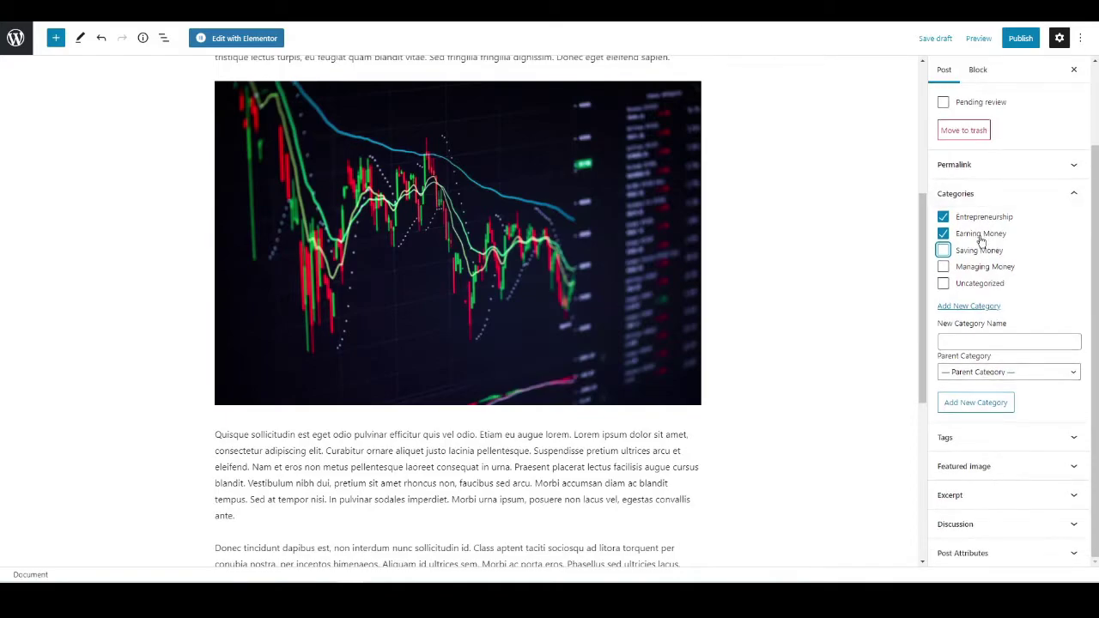
Set the image weath-management.jpg as the post's featured image.
click(975, 468)
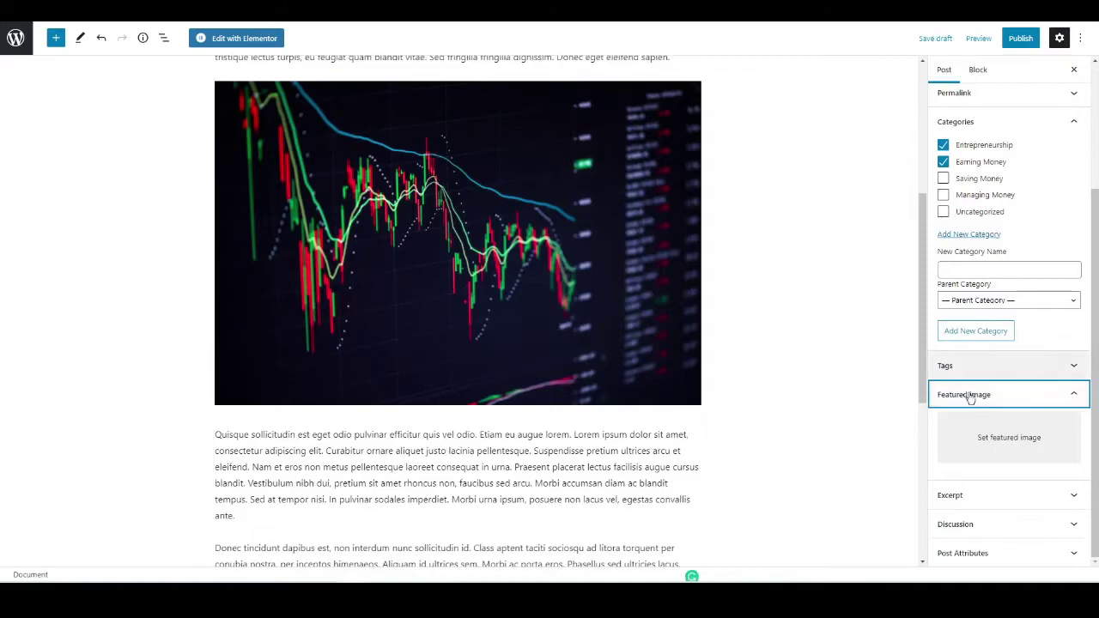
click(1003, 442)
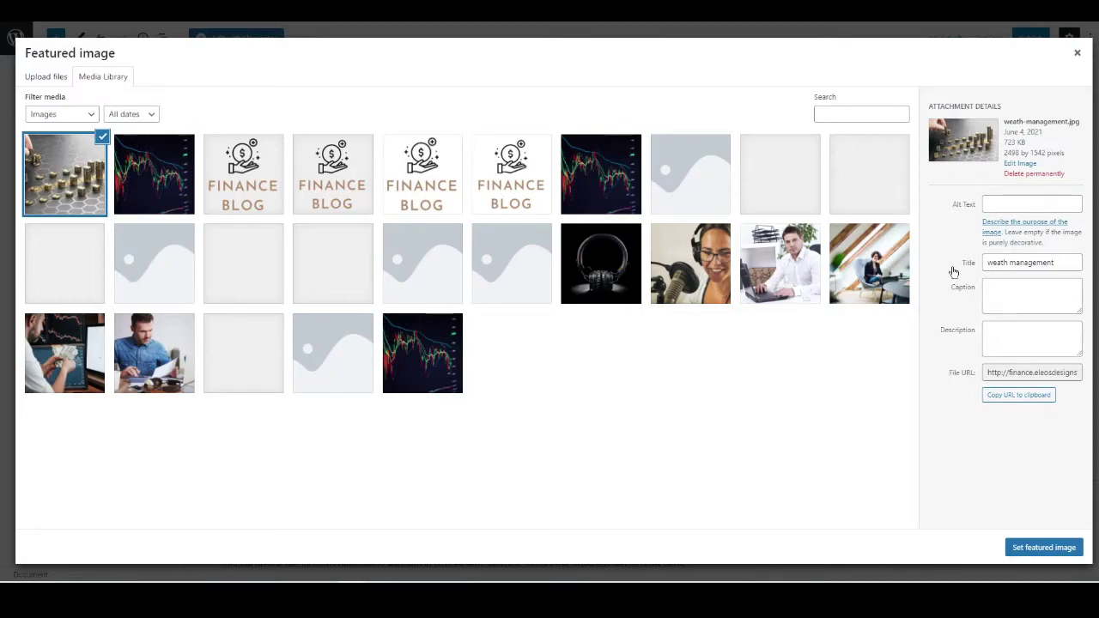
click(1044, 548)
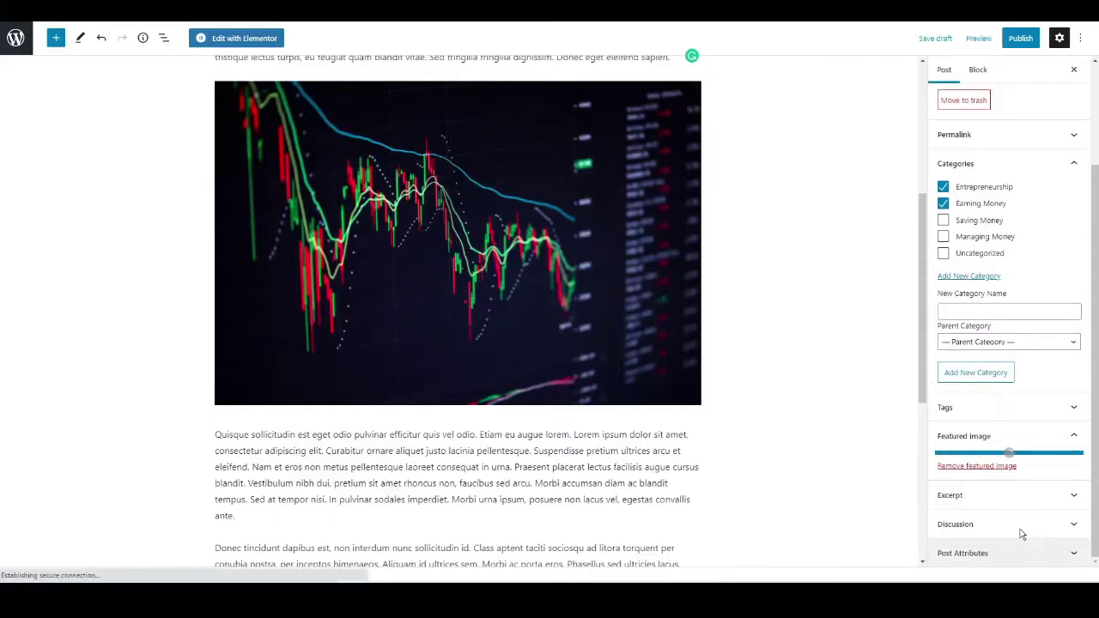
Publish the post The Top 5 Ways To Make Money Fast with immediate, public visibility.
scroll(859, 404, up, 4)
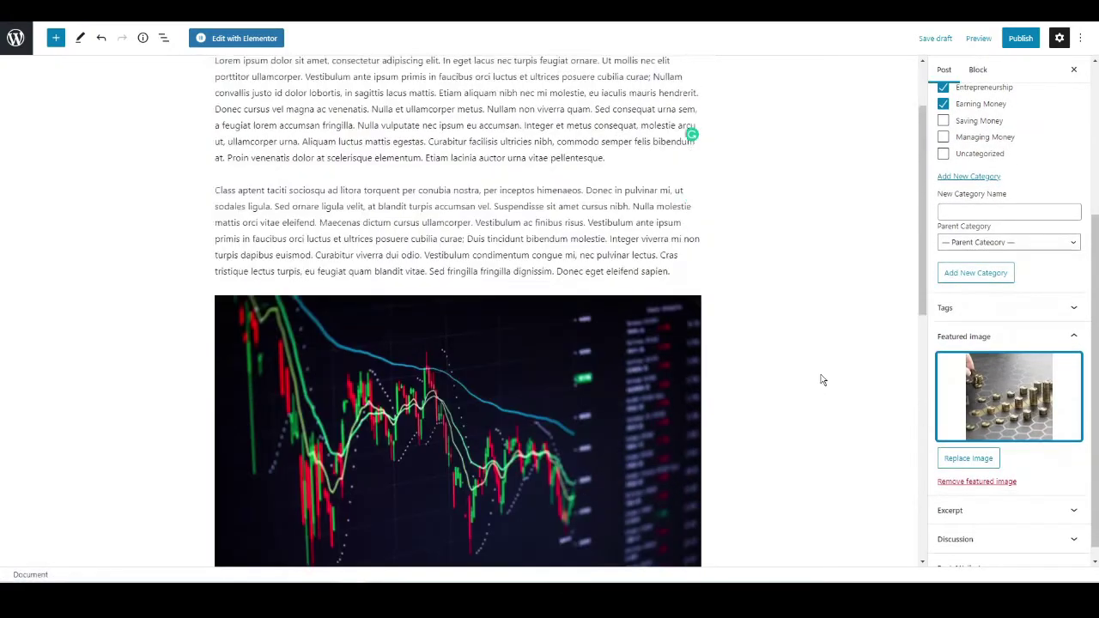
scroll(967, 253, up, 3)
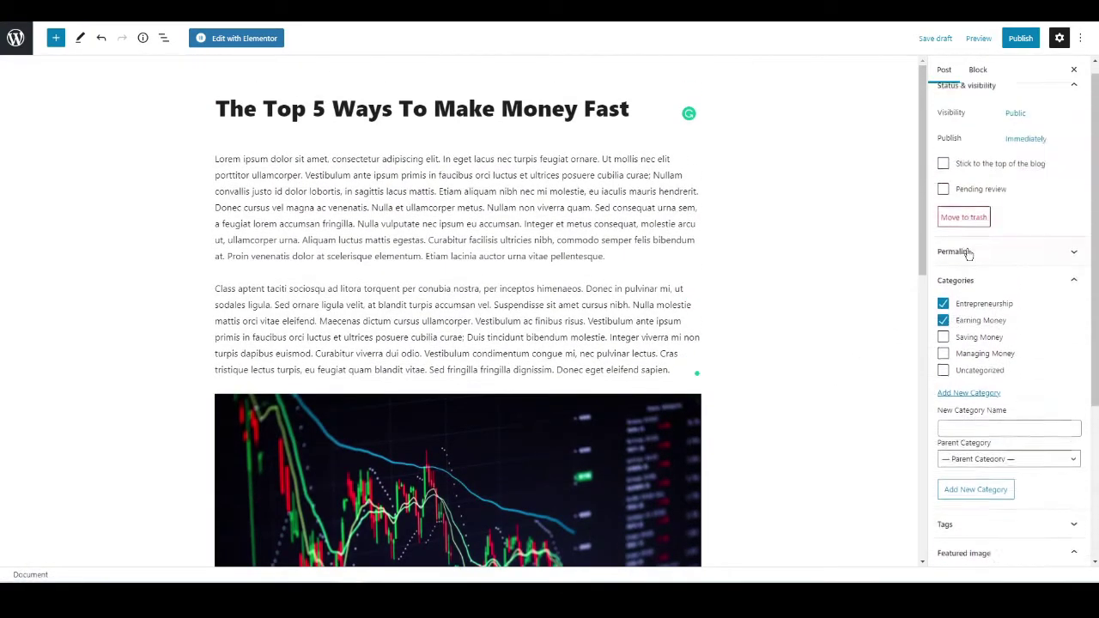
click(1019, 43)
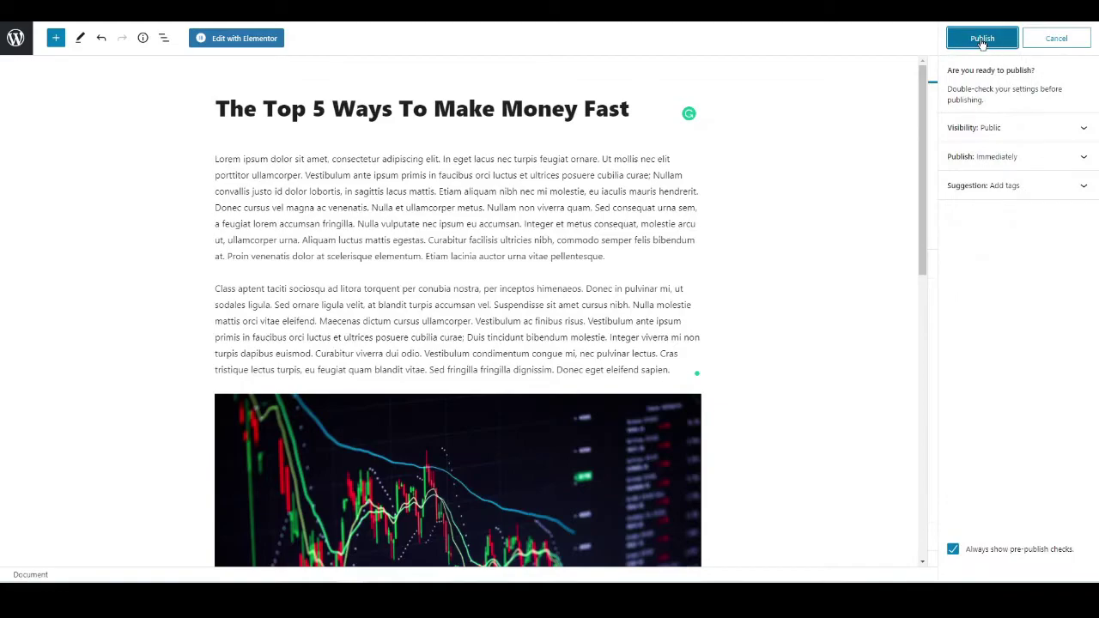
click(983, 41)
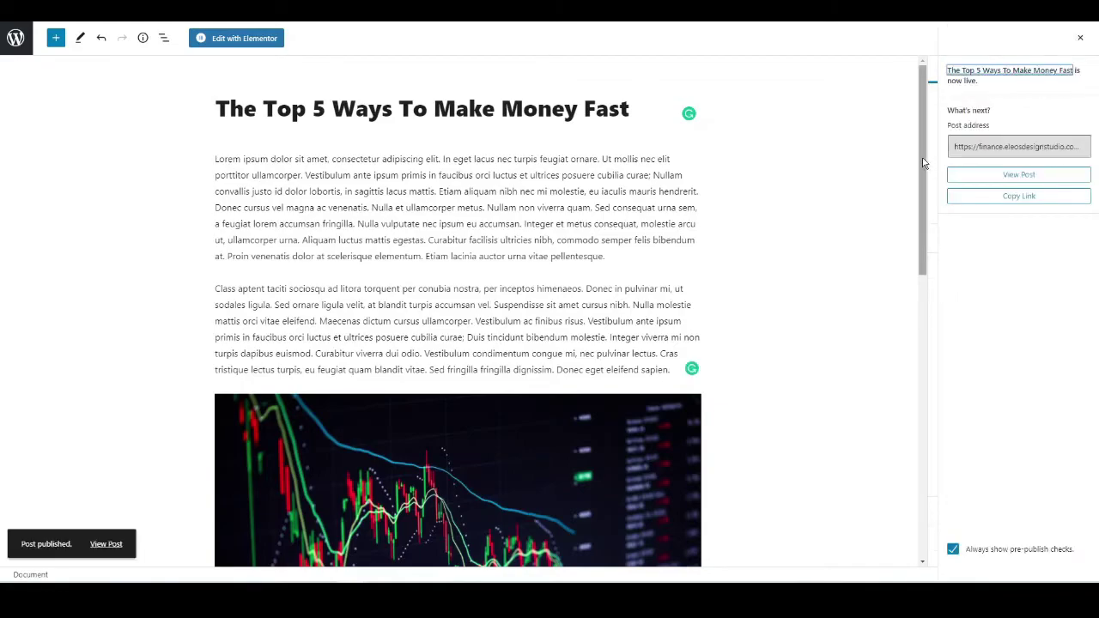
View the published post on the live site and examine its featured image, body content, and sidebar with categories, recent posts and subscribe form.
click(1016, 176)
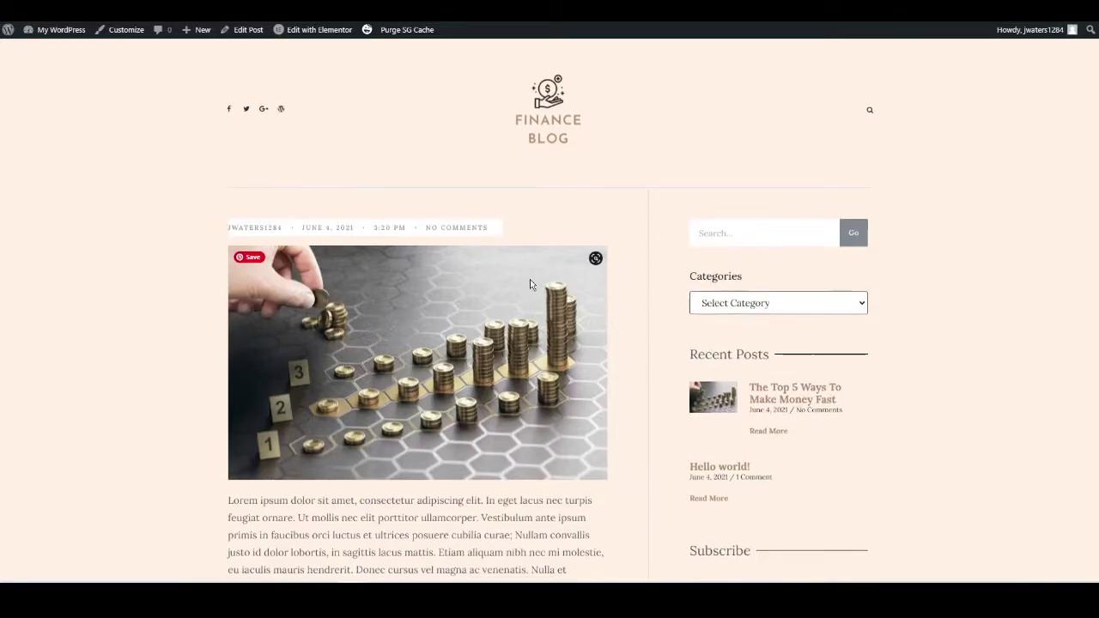
scroll(559, 287, down, 1)
scroll(554, 274, down, 2)
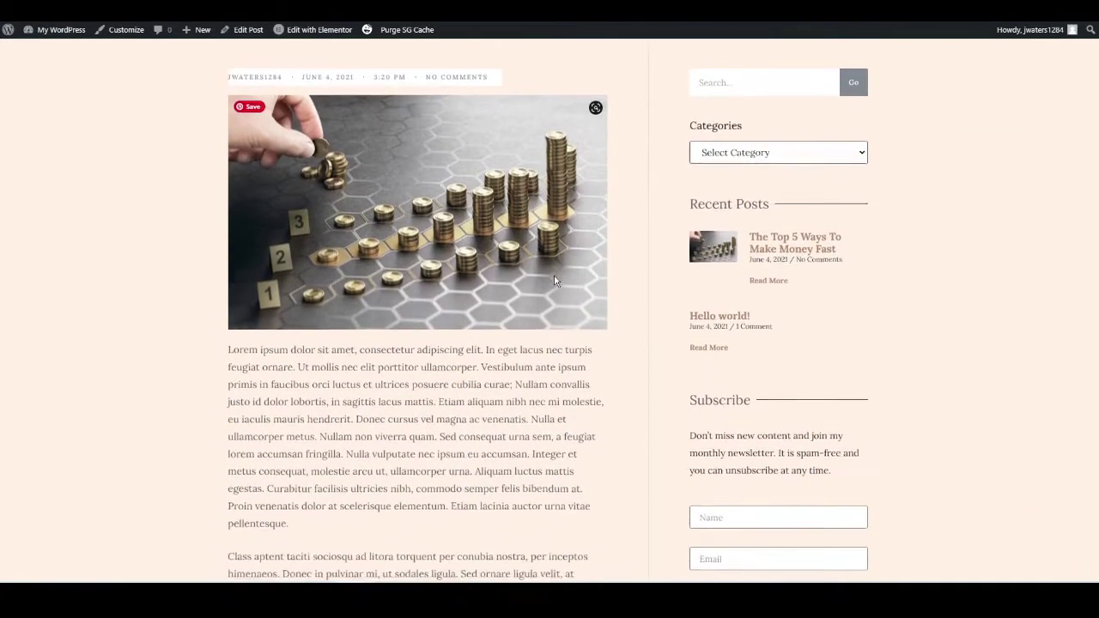
scroll(457, 193, down, 2)
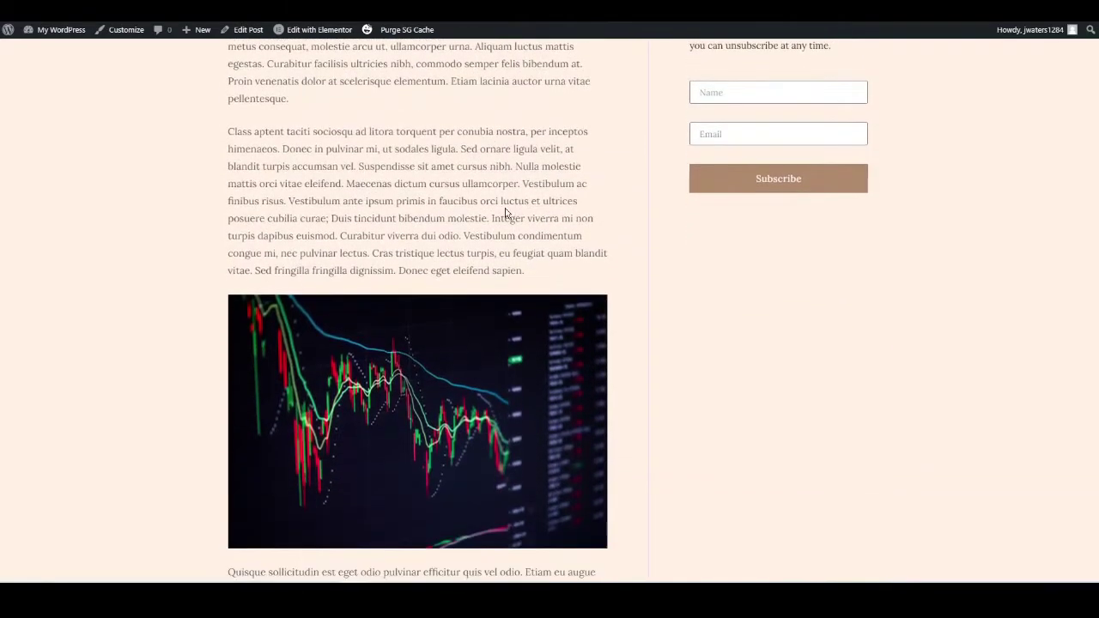
scroll(504, 214, up, 4)
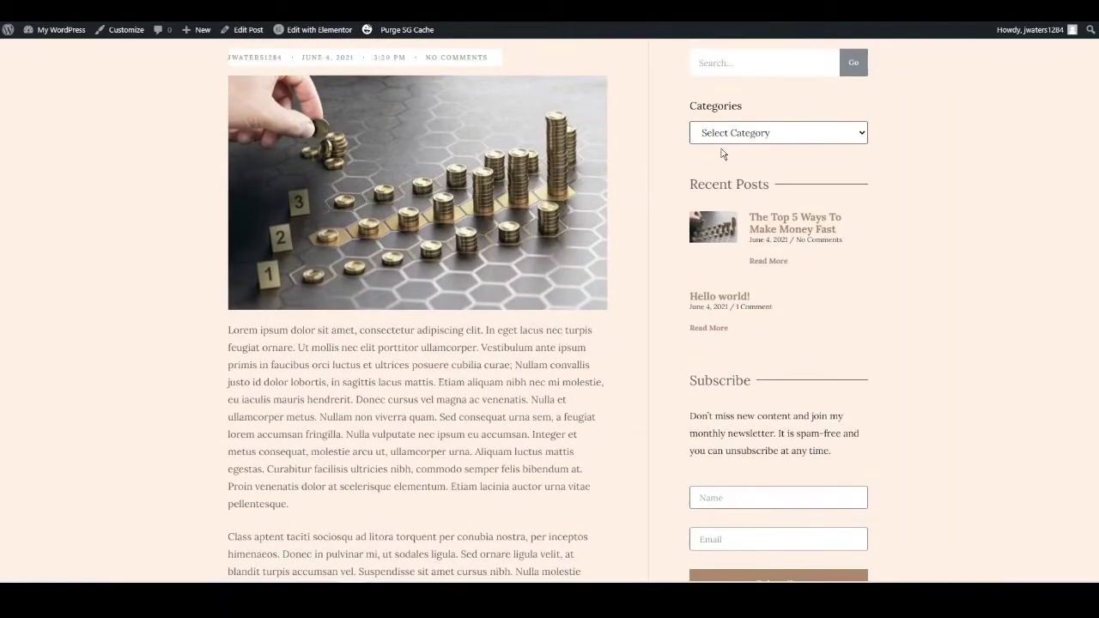
scroll(766, 112, up, 1)
scroll(770, 223, down, 1)
scroll(770, 223, down, 1)
scroll(778, 289, up, 2)
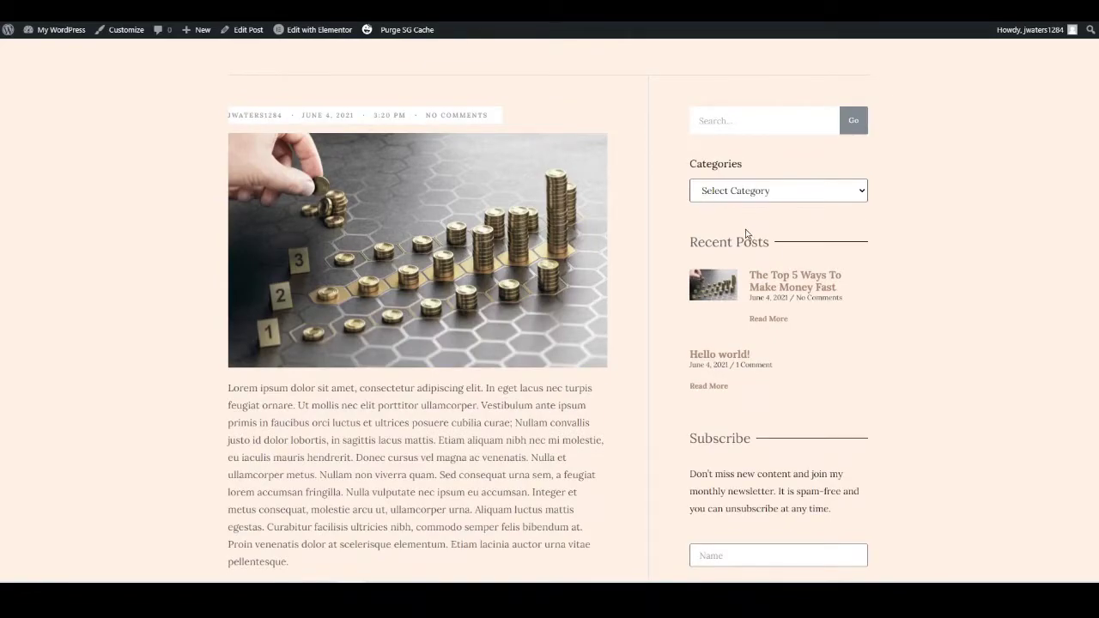
scroll(745, 233, down, 2)
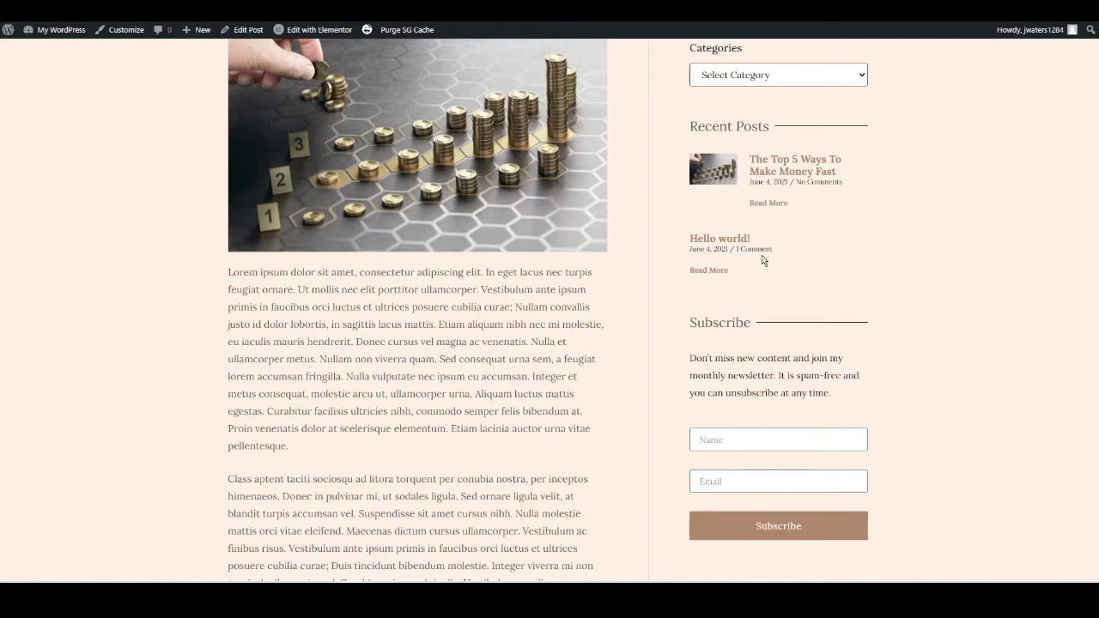
scroll(762, 258, down, 2)
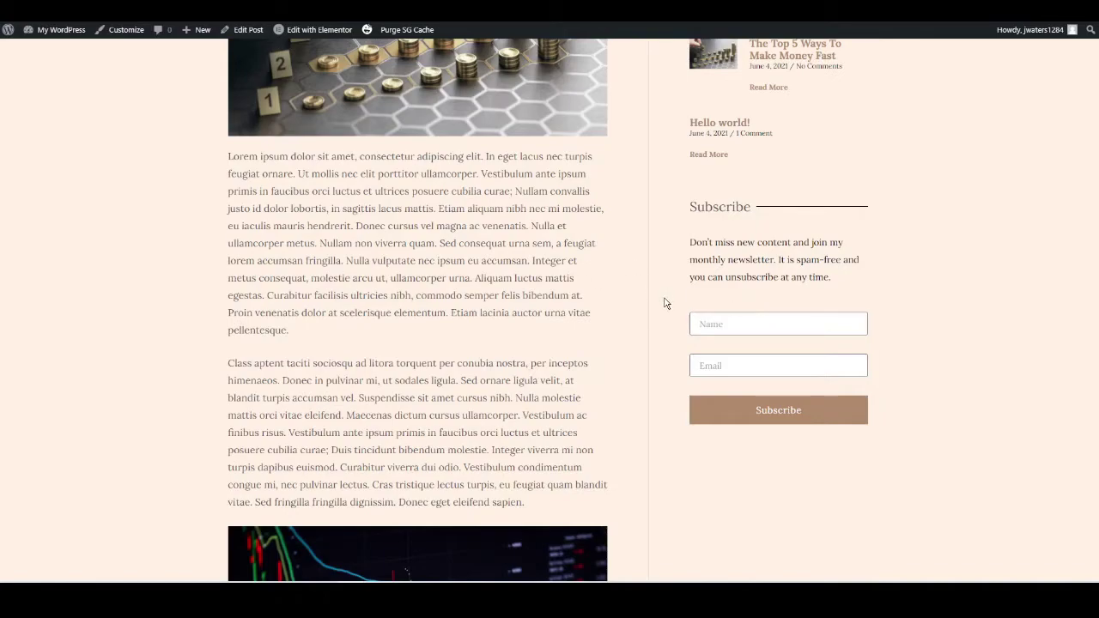
scroll(644, 357, up, 5)
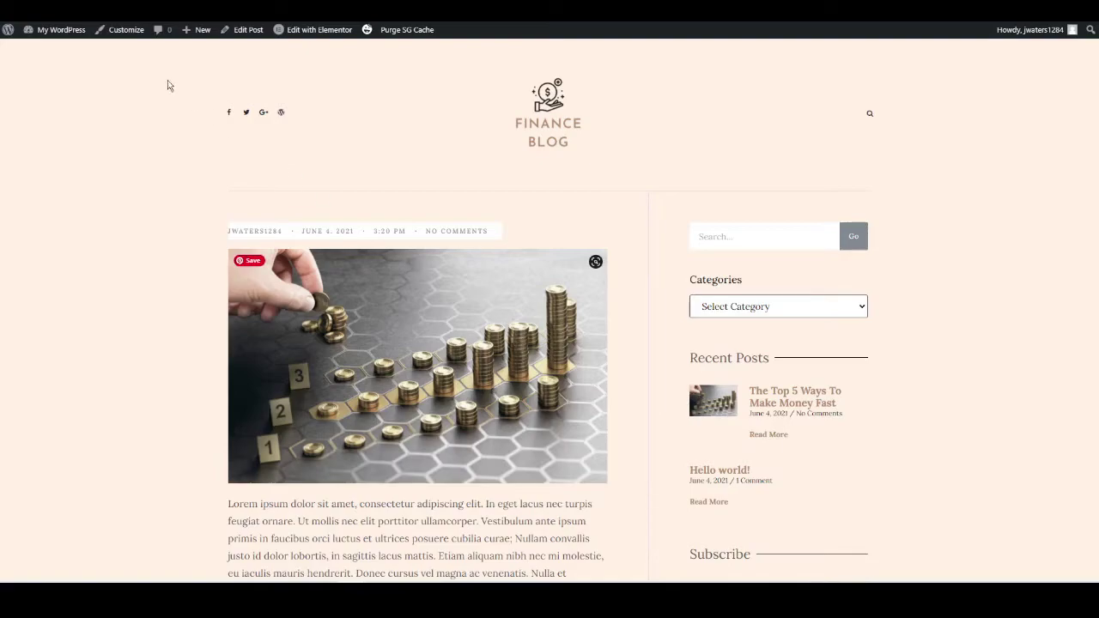
Go to the list of all posts in the dashboard and move the Hello world! post to the trash.
click(61, 31)
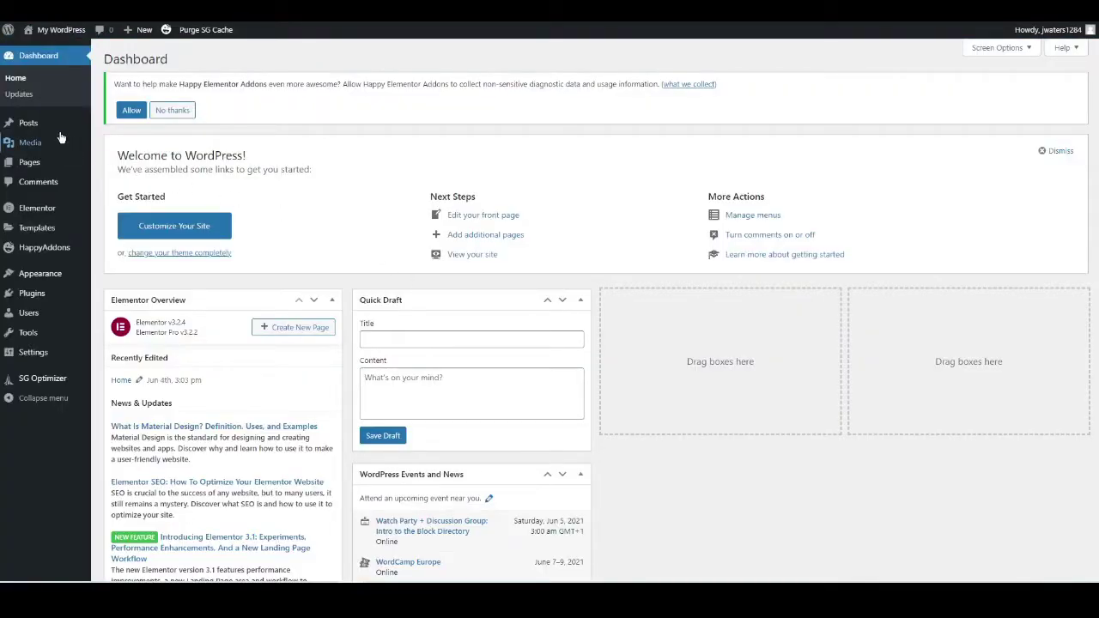
click(35, 127)
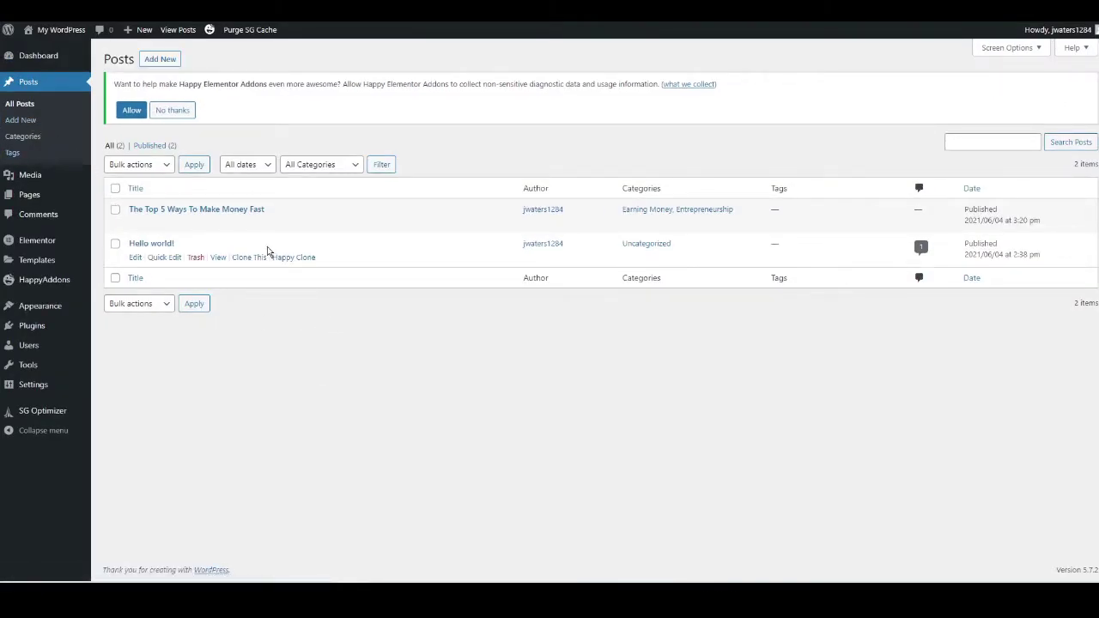
mouse_move(270, 224)
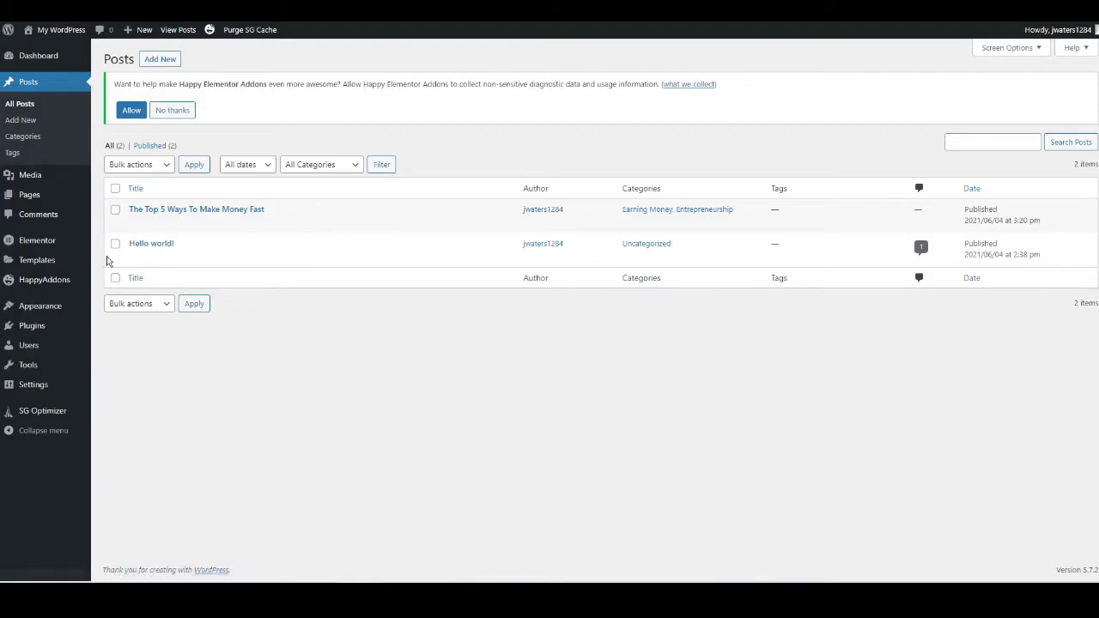
click(196, 258)
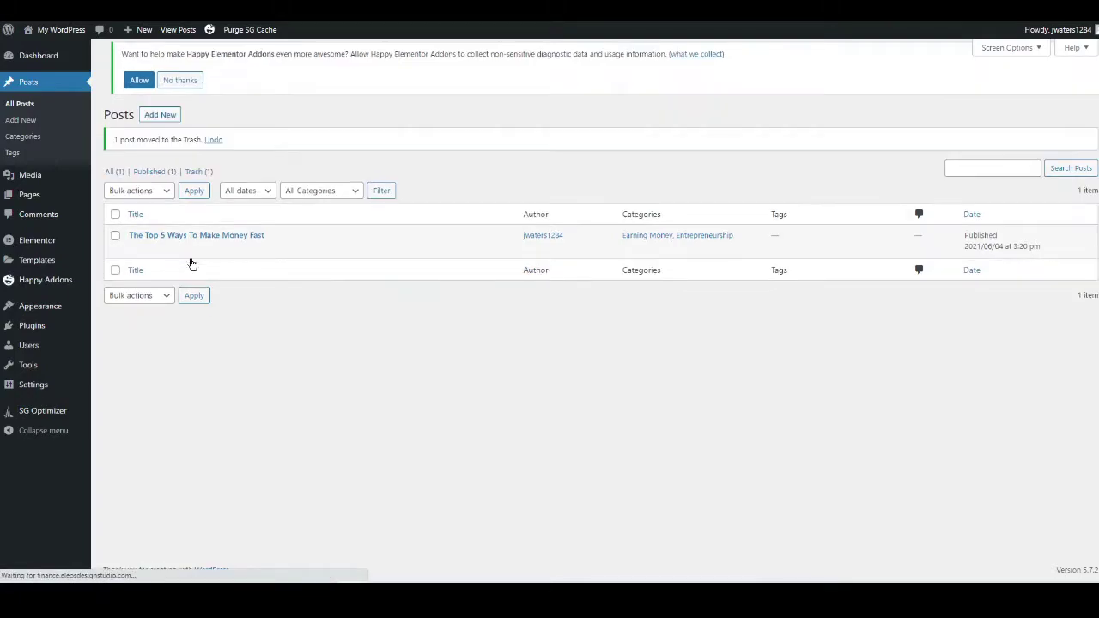
Clone the post The Top 5 Ways To Make Money Fast and retitle the copy Top 10 Ways To Save Money.
mouse_move(249, 255)
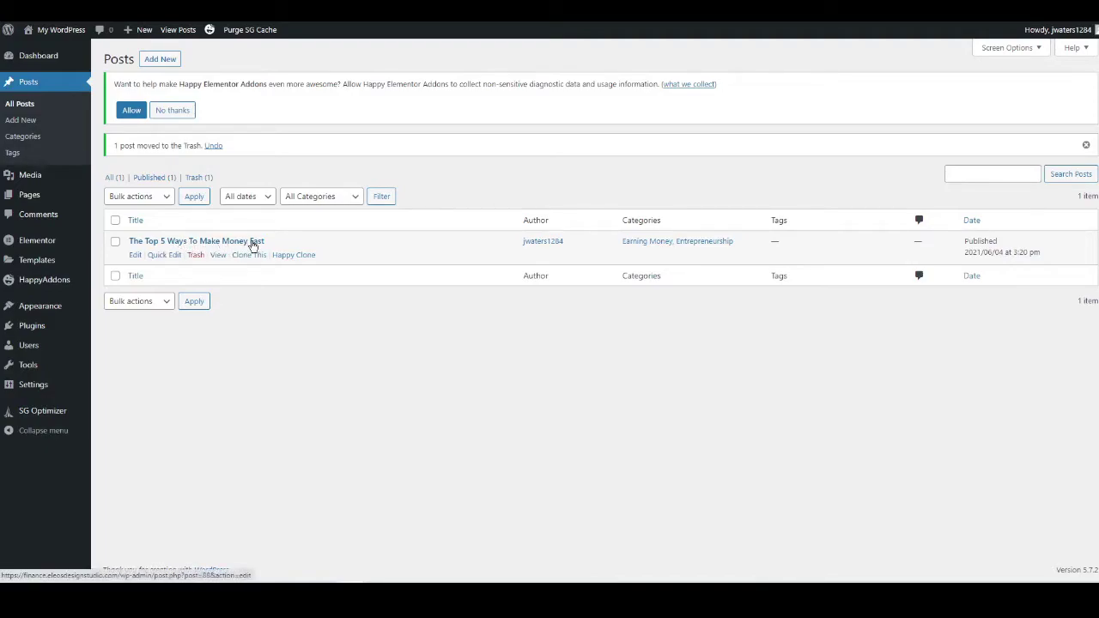
click(249, 257)
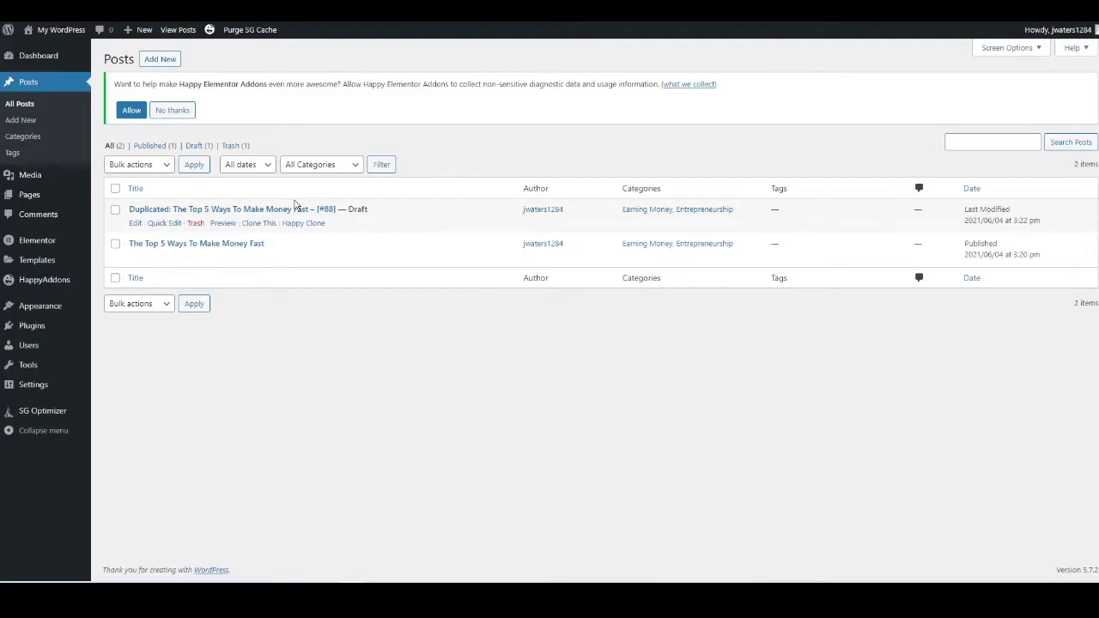
click(165, 224)
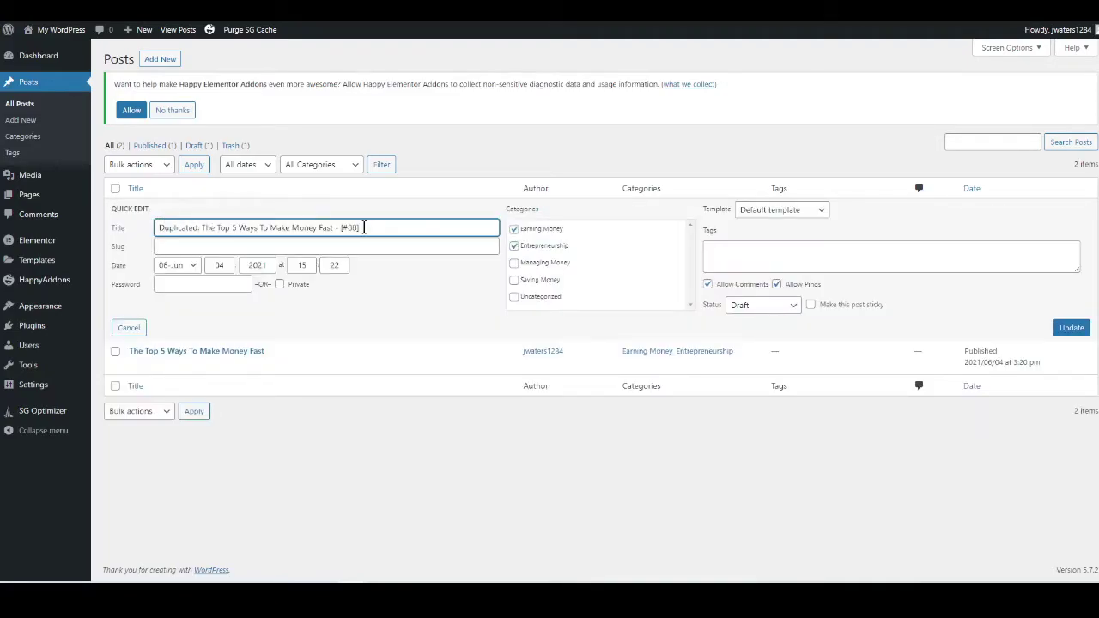
drag(362, 228, 142, 243)
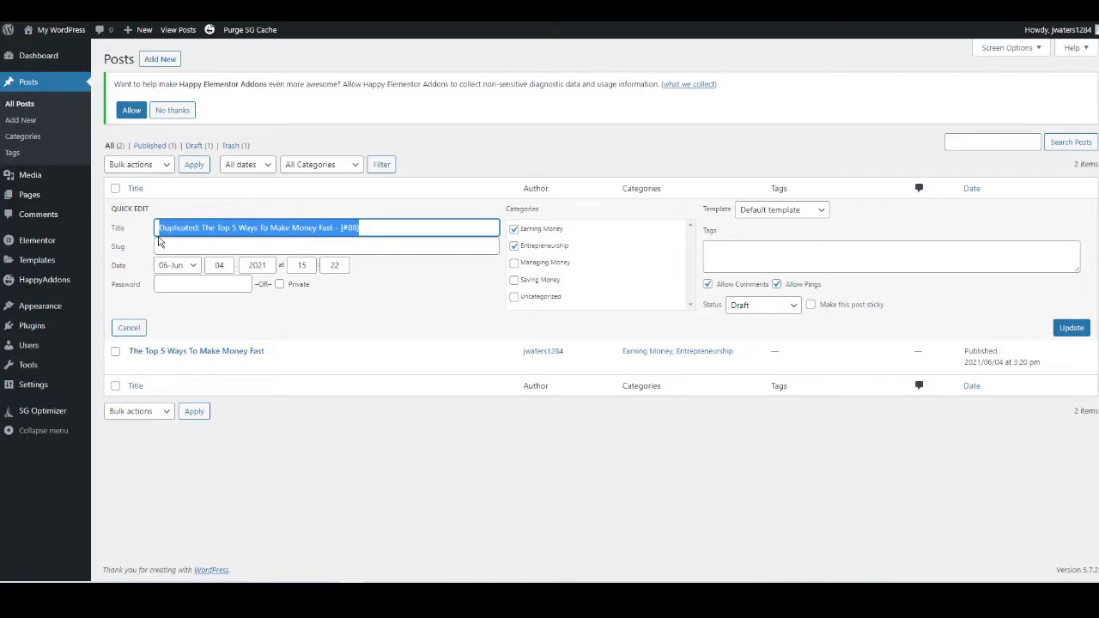
text(Top 10 Ways To Save Money)
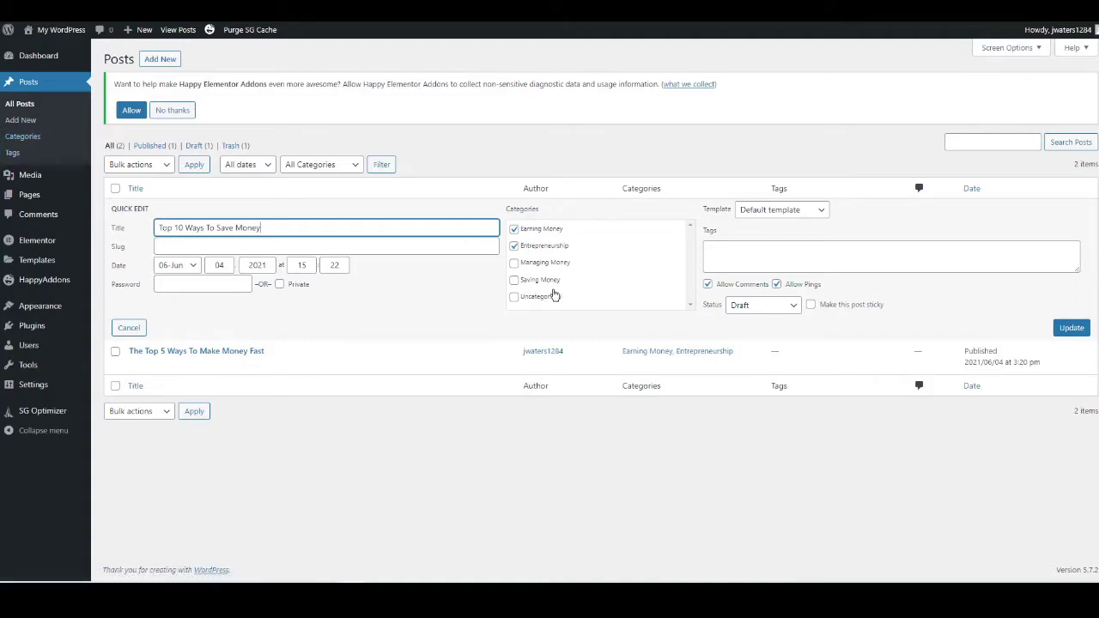
Assign the copied post to only Managing Money and Saving Money, removing Earning Money and Entrepreneurship, and update it.
click(513, 263)
click(515, 280)
click(514, 245)
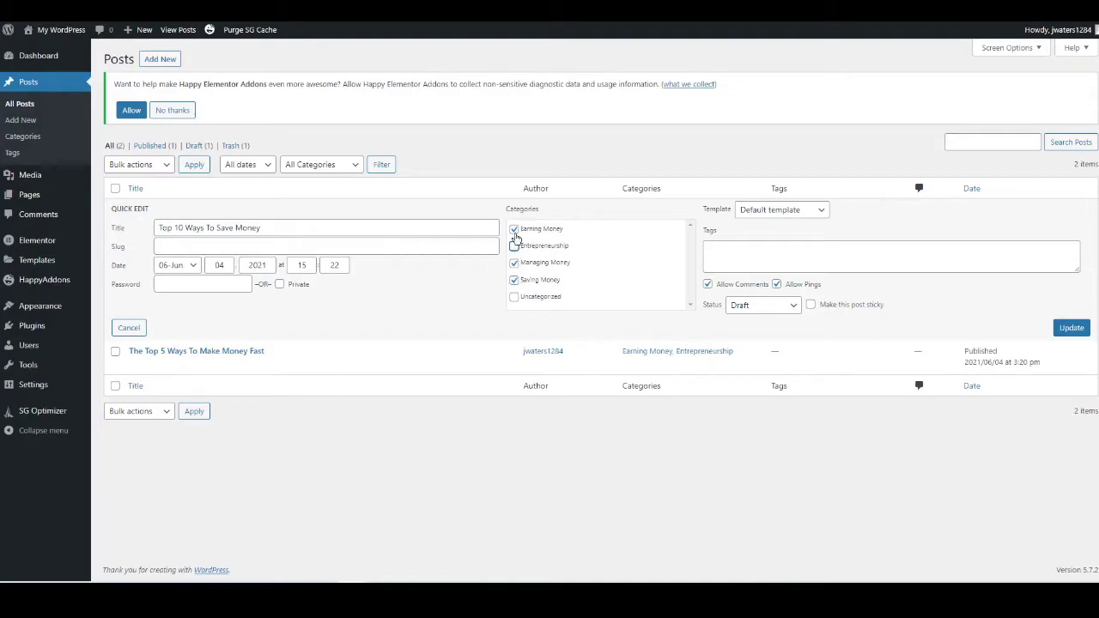
click(514, 229)
click(1070, 327)
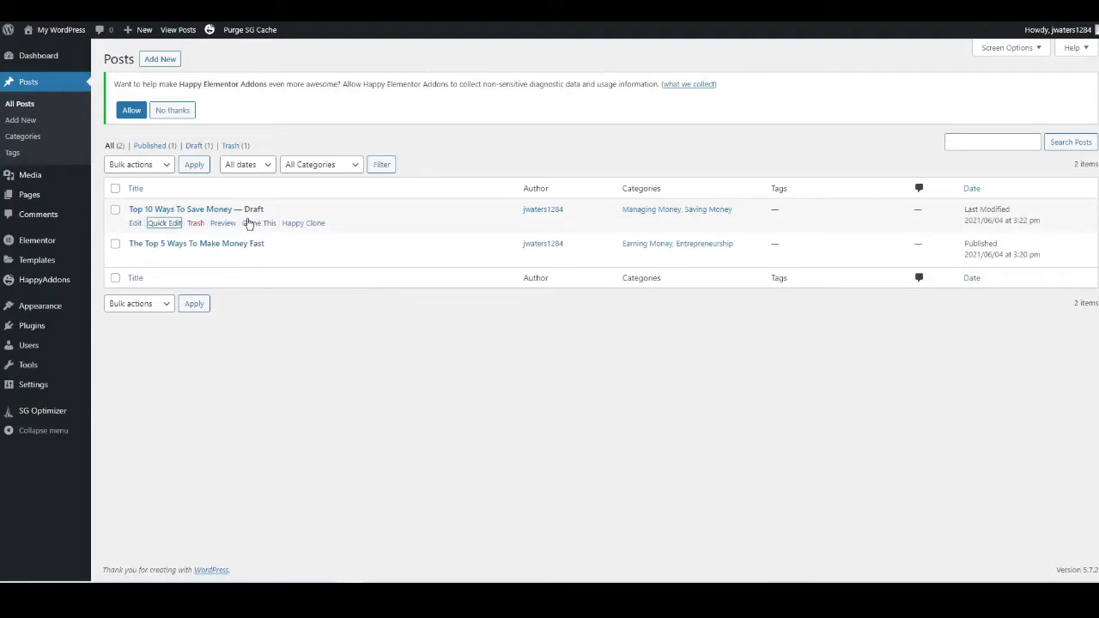
Open the post Top 10 Ways To Save Money for editing and replace its featured image with the picture of coins spilling from a jar.
click(206, 211)
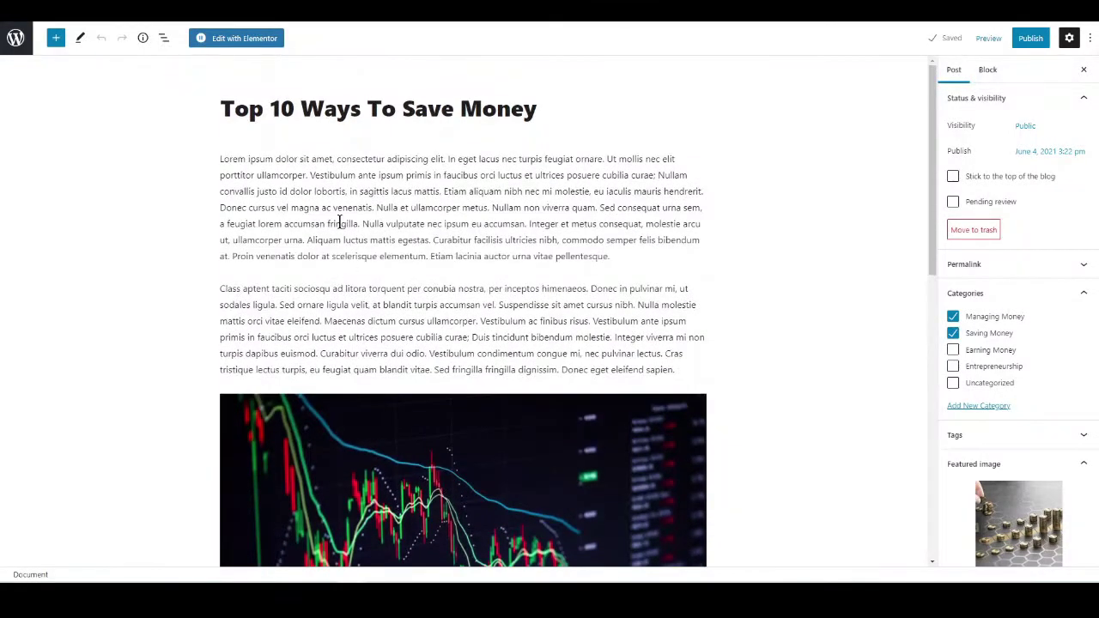
scroll(492, 361, down, 2)
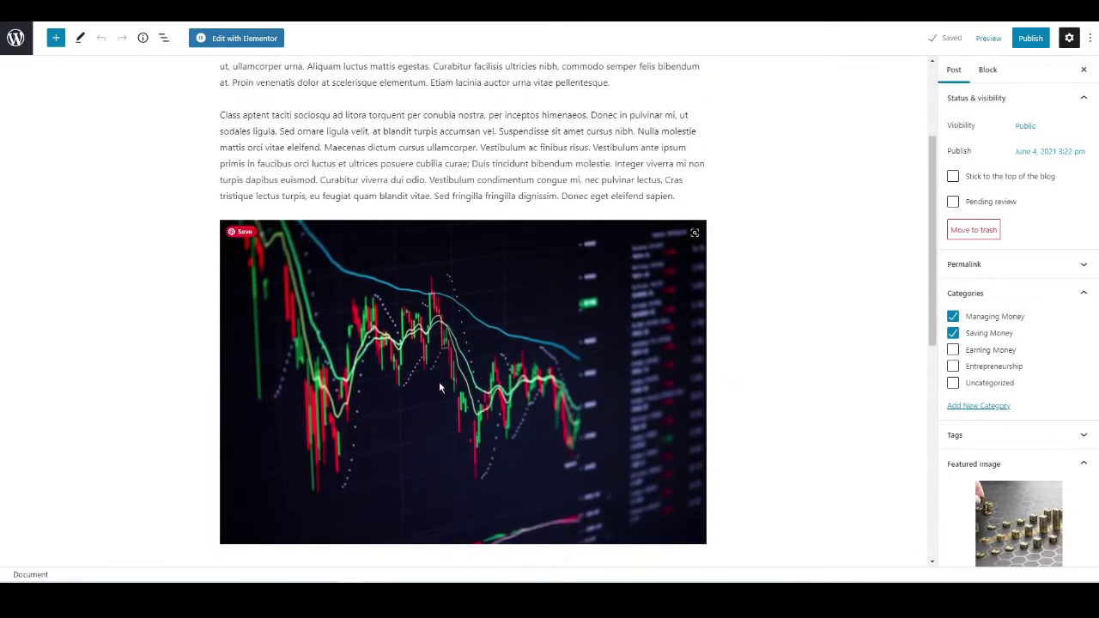
scroll(495, 376, down, 1)
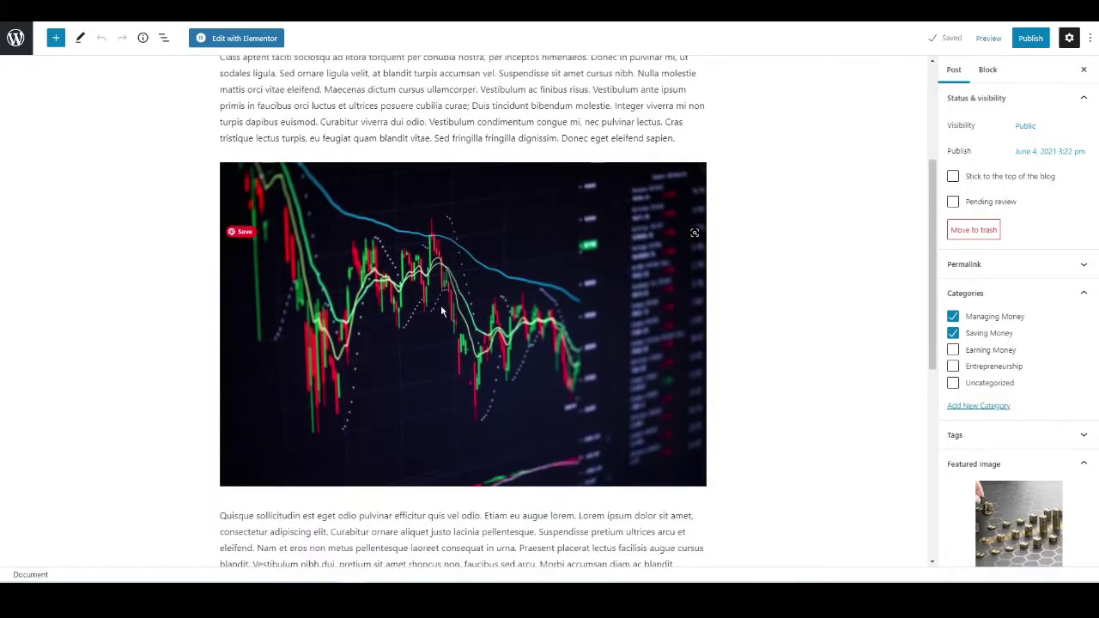
click(440, 305)
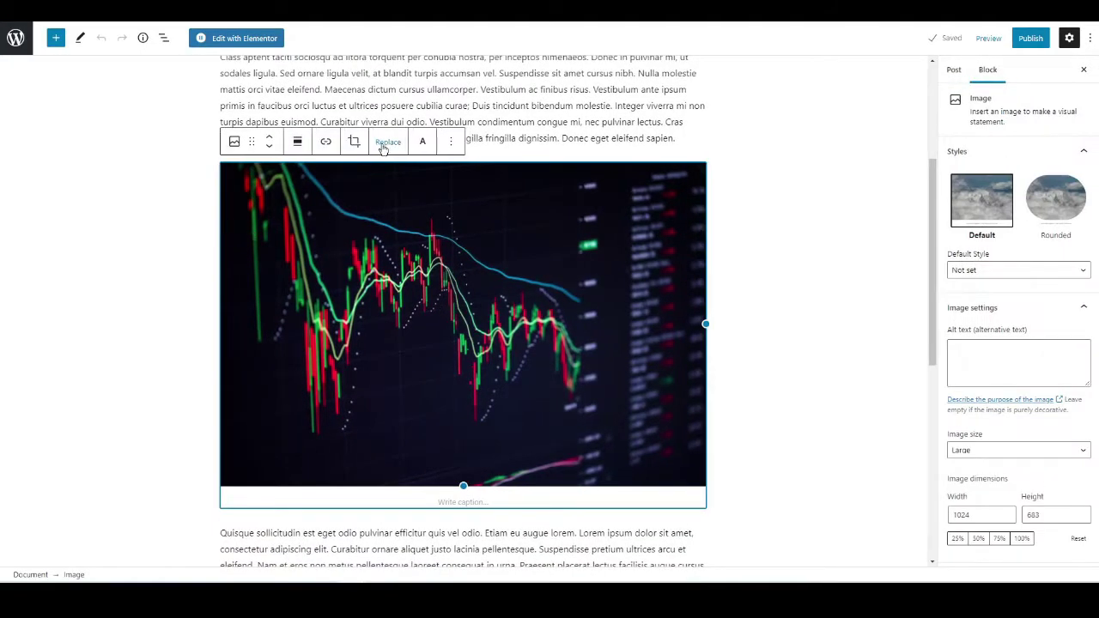
click(951, 72)
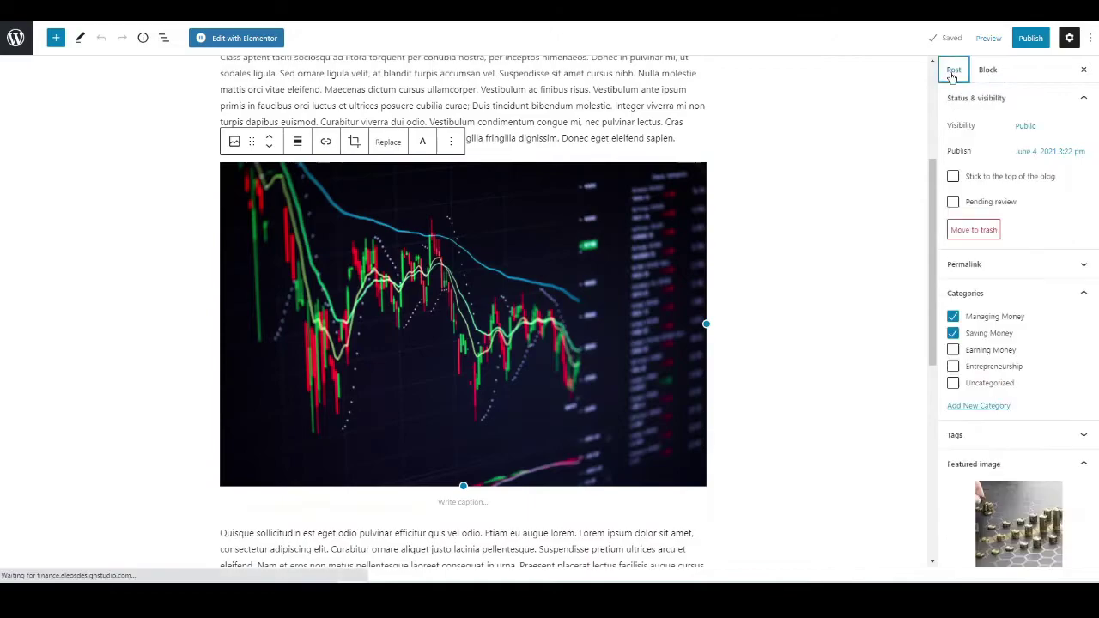
scroll(994, 283, down, 2)
scroll(996, 307, up, 2)
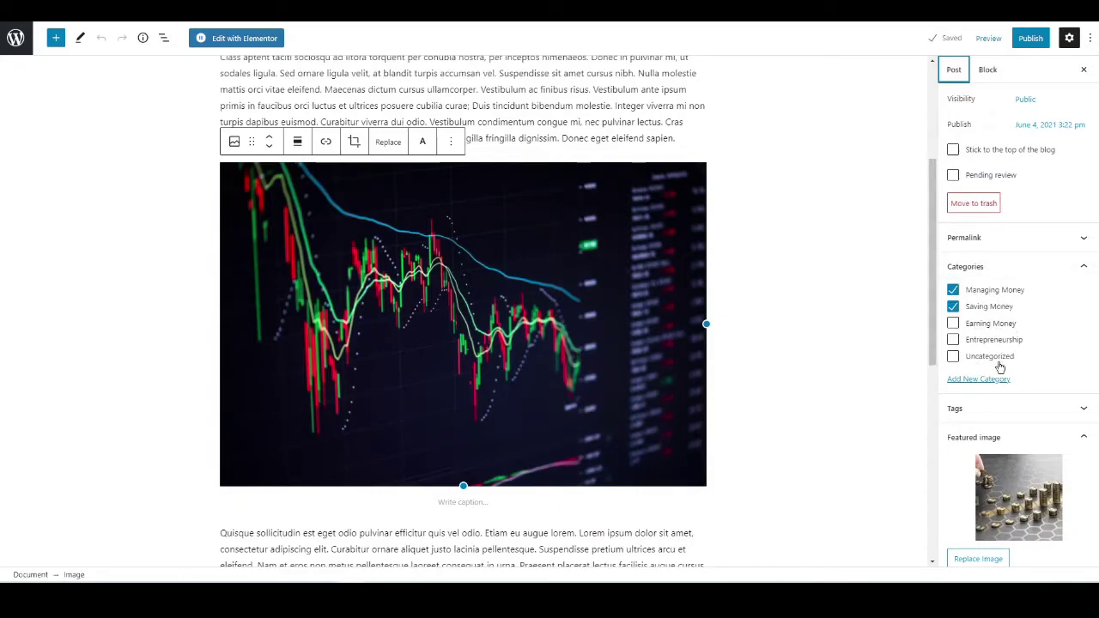
scroll(1008, 355, down, 2)
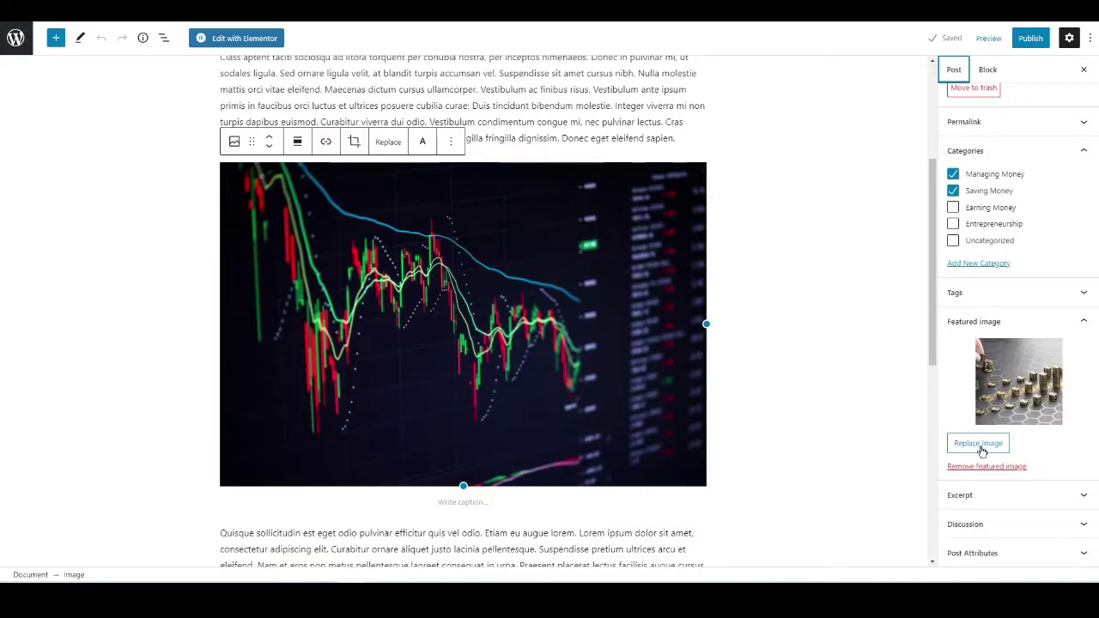
click(980, 444)
click(1044, 515)
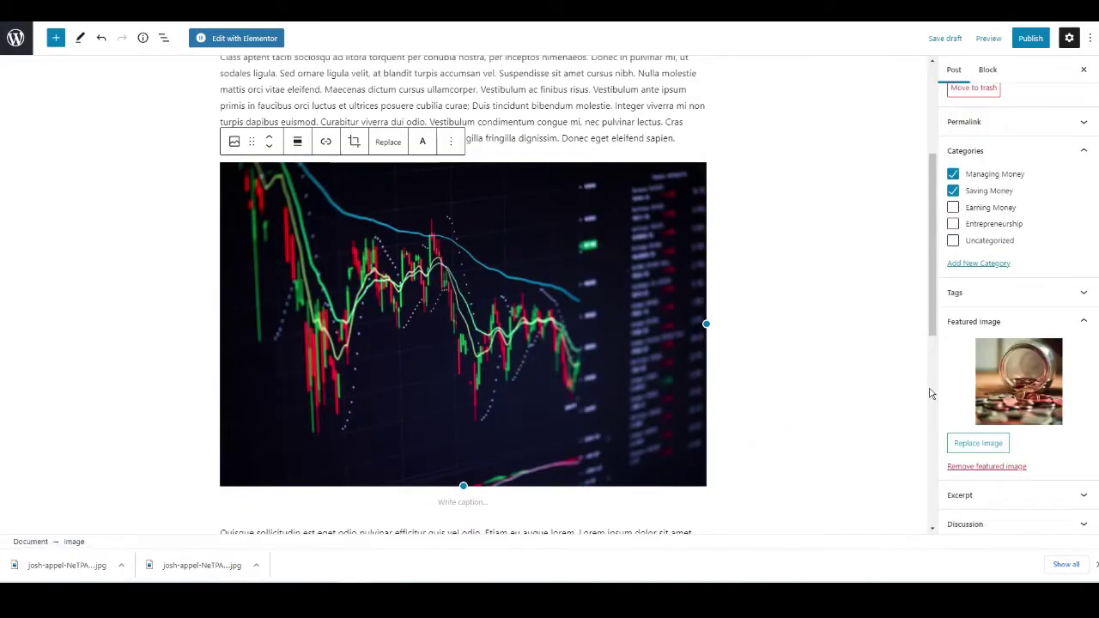
Publish the post Top 10 Ways To Save Money.
scroll(987, 283, up, 2)
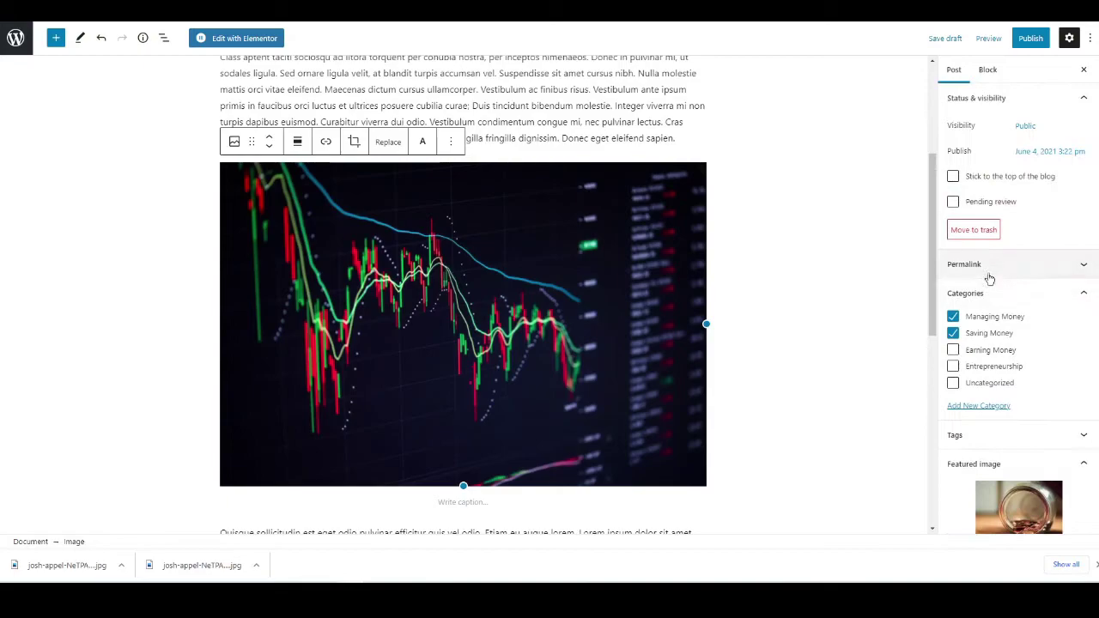
click(1030, 39)
click(992, 38)
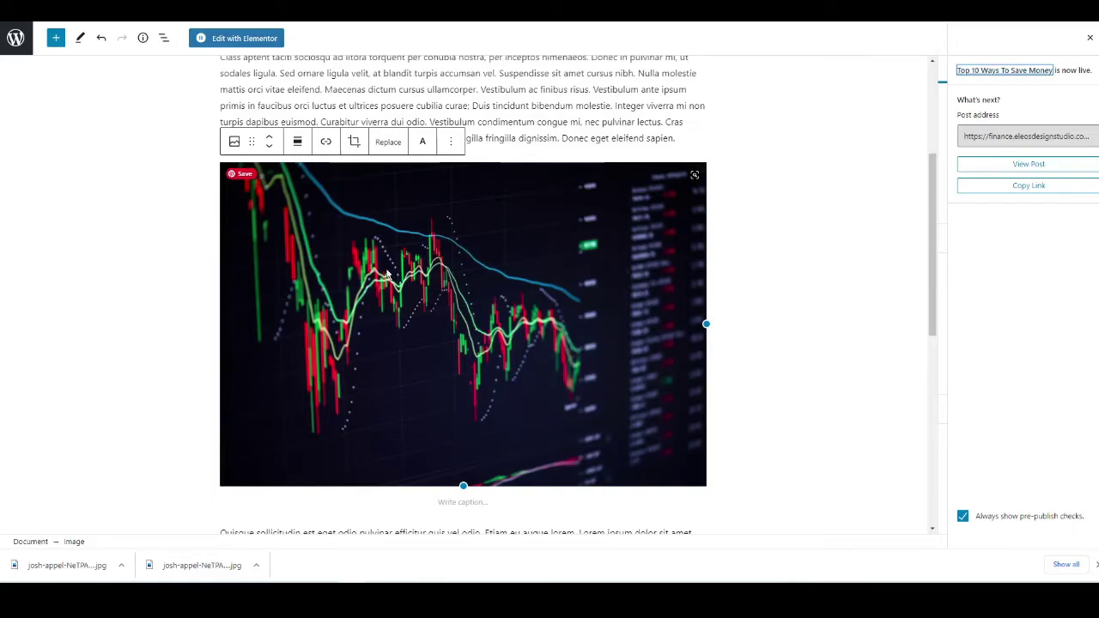
Visit the live site's home page and check how the published posts appear in the post grid and My Personal Favourites.
scroll(474, 289, up, 3)
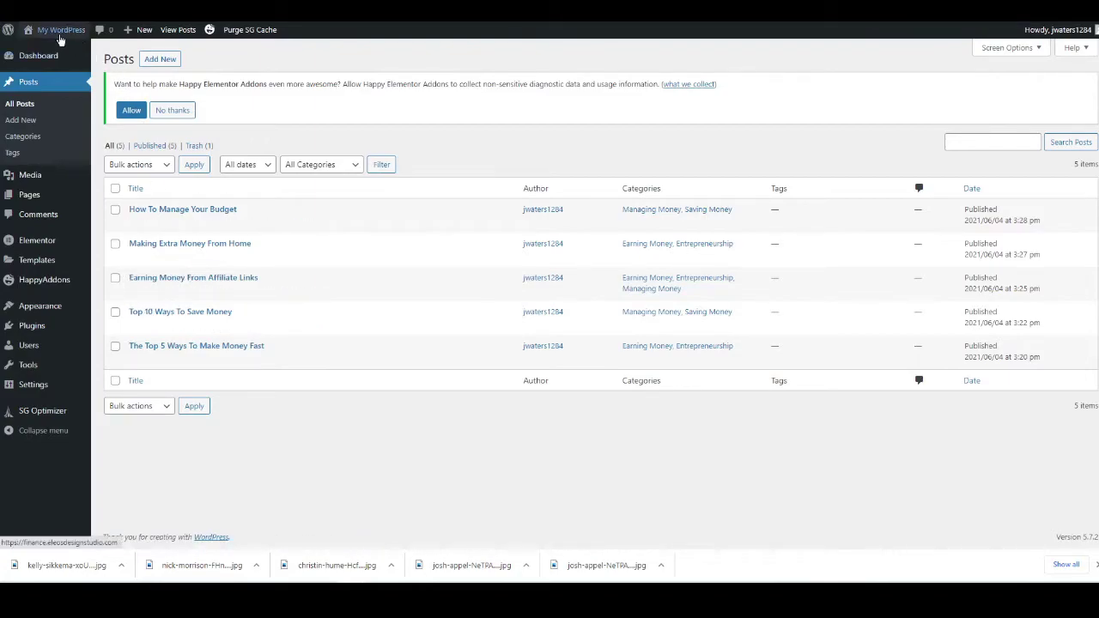
mouse_move(53, 38)
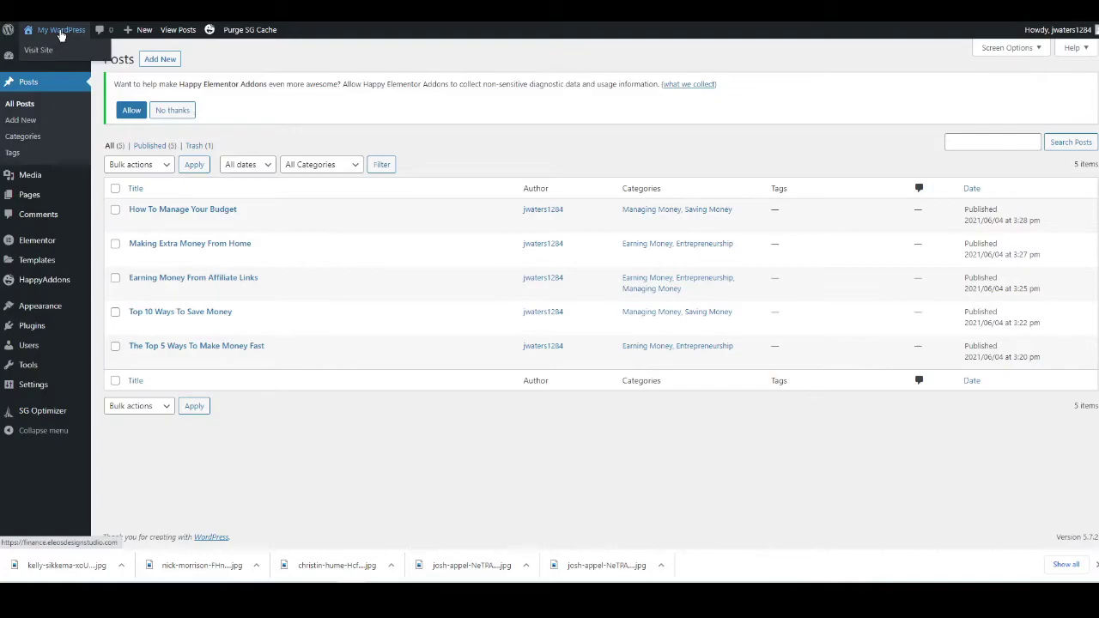
click(61, 34)
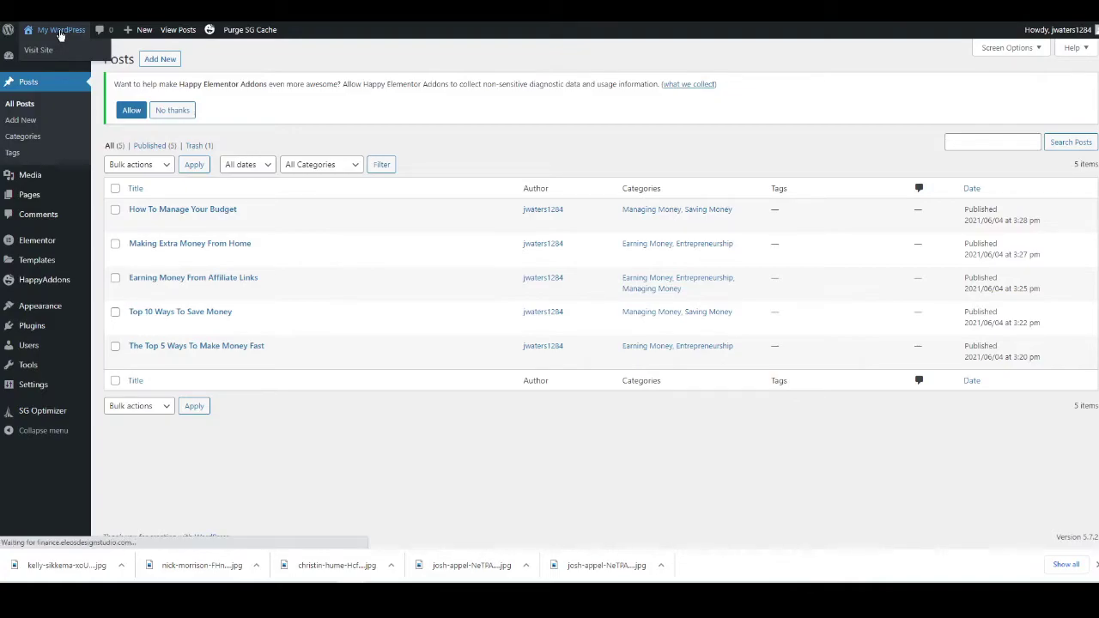
scroll(374, 256, down, 2)
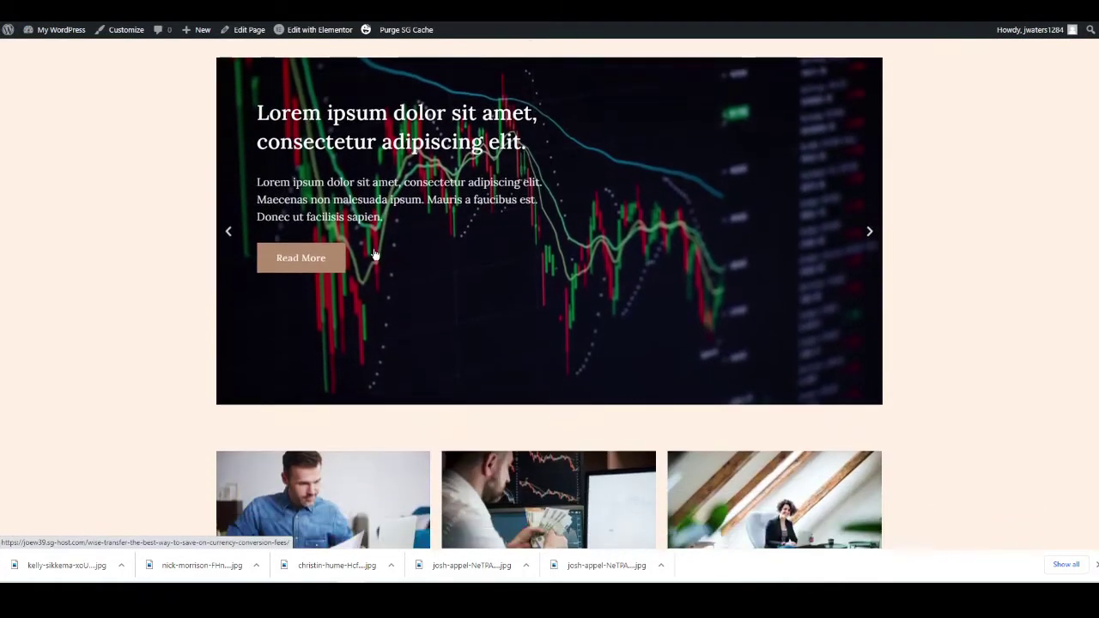
scroll(374, 256, down, 8)
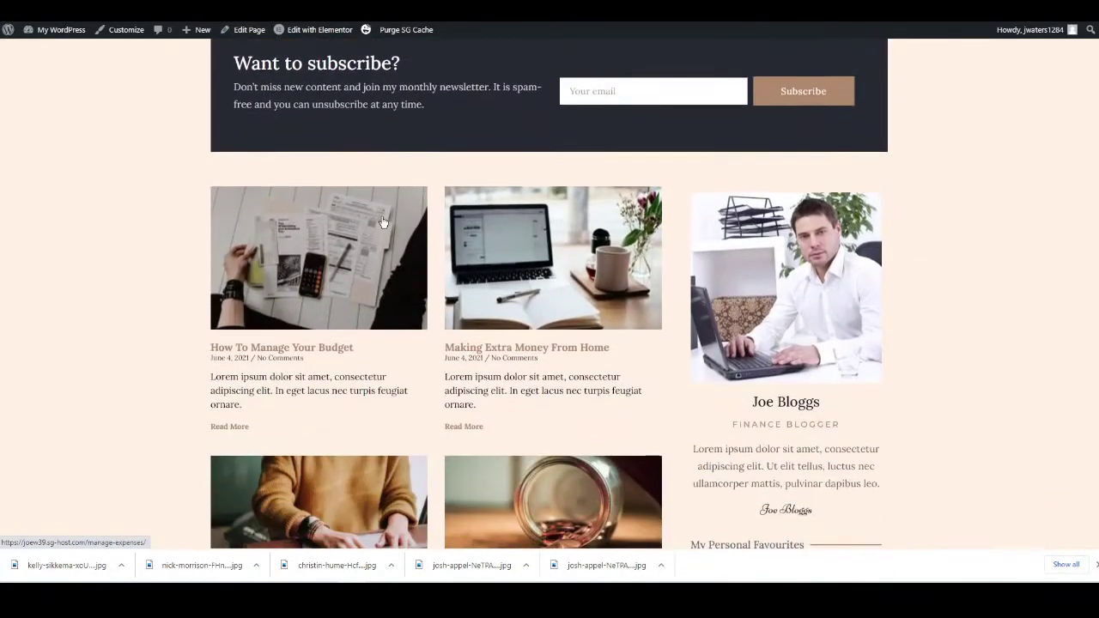
scroll(383, 222, down, 3)
scroll(386, 223, up, 1)
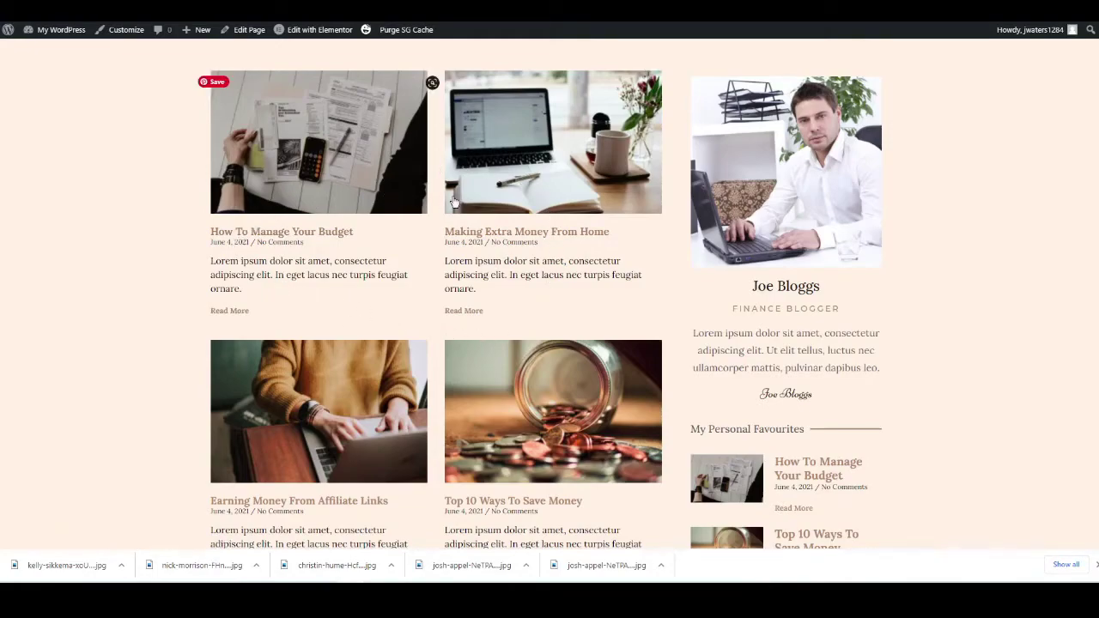
scroll(397, 245, down, 3)
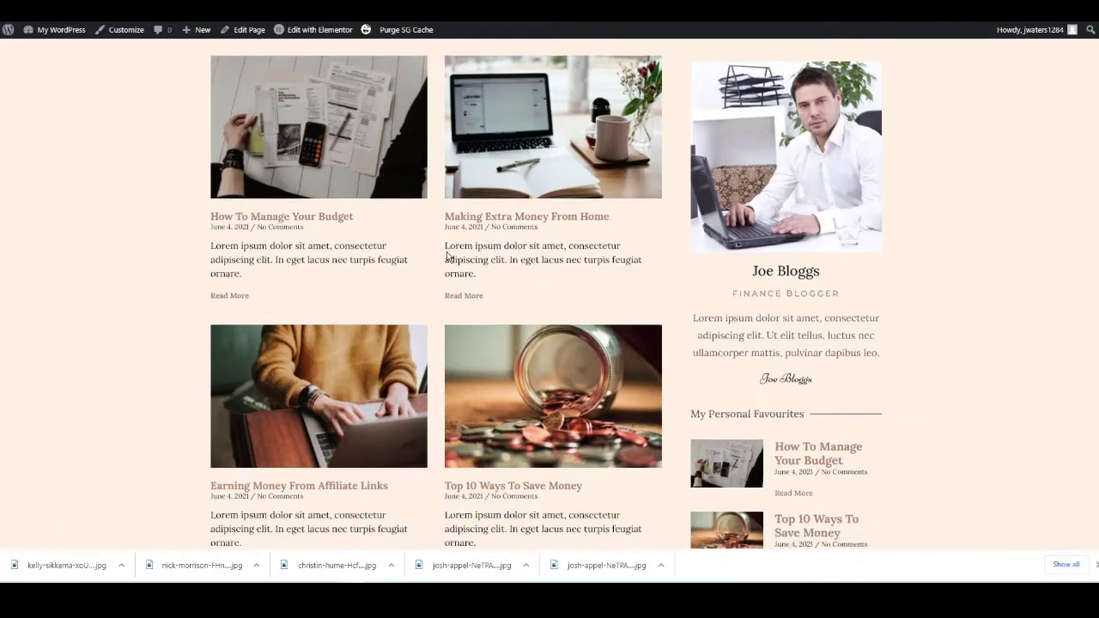
scroll(631, 247, up, 3)
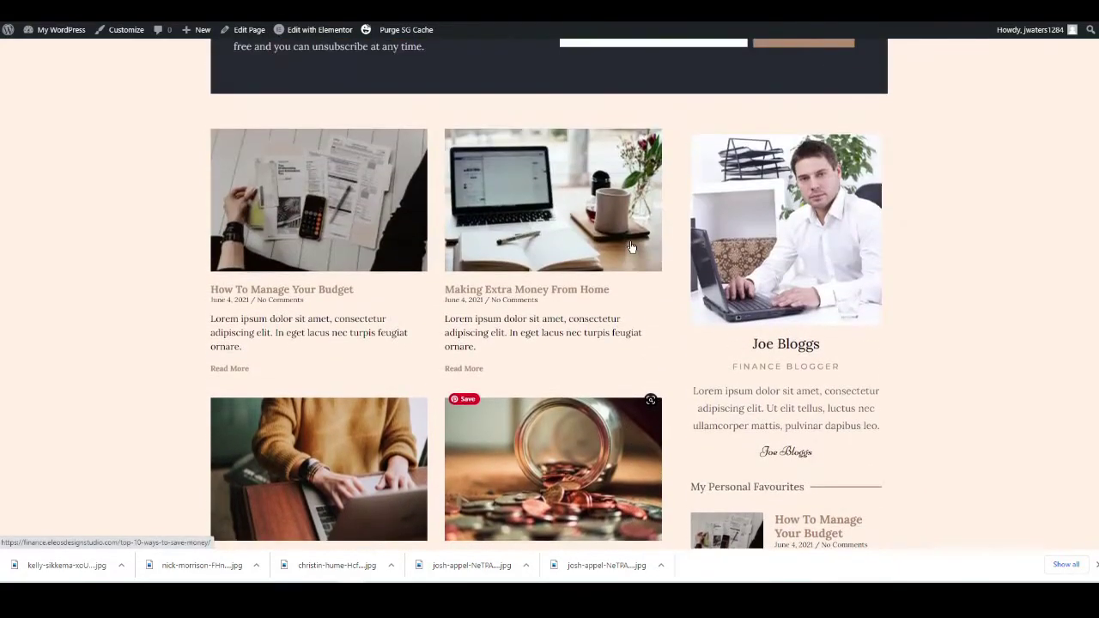
scroll(661, 266, down, 6)
scroll(684, 283, up, 3)
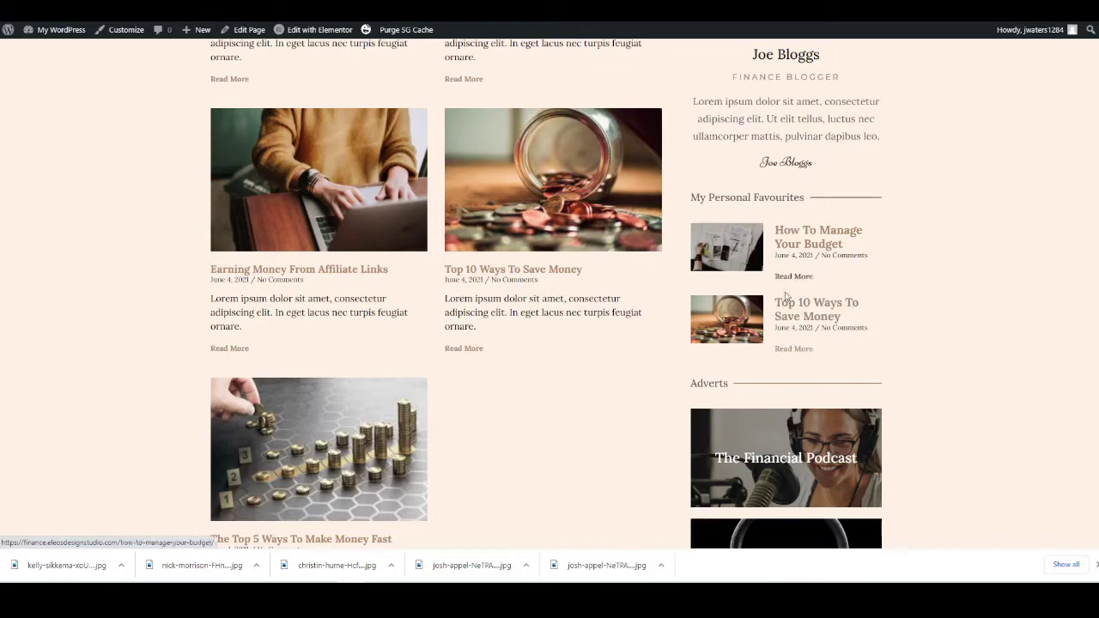
scroll(418, 271, down, 2)
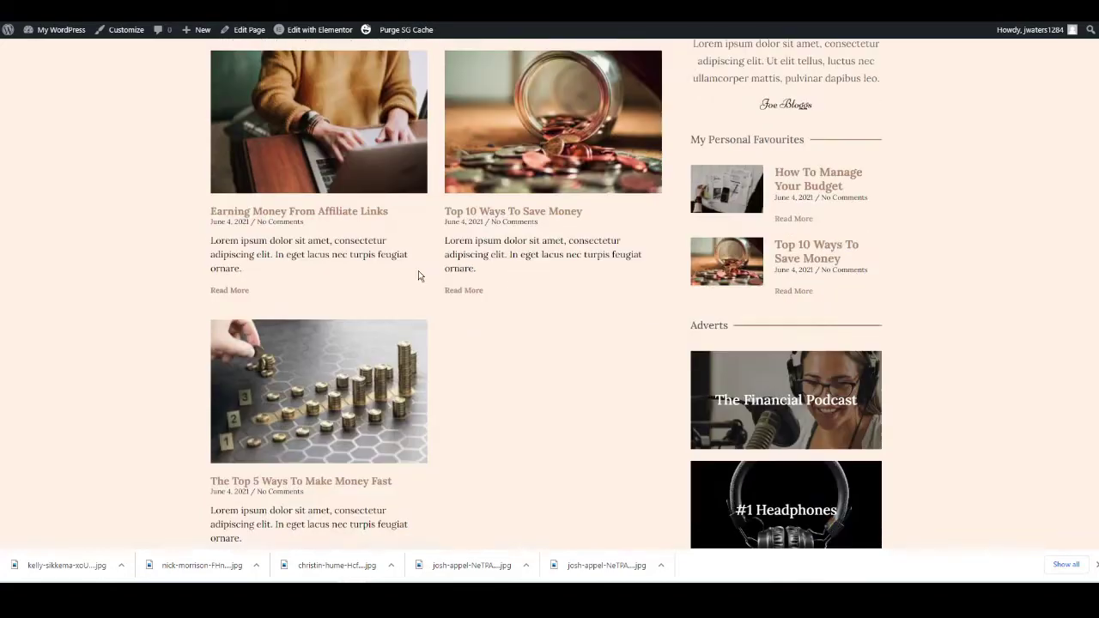
scroll(413, 289, up, 5)
scroll(413, 289, up, 9)
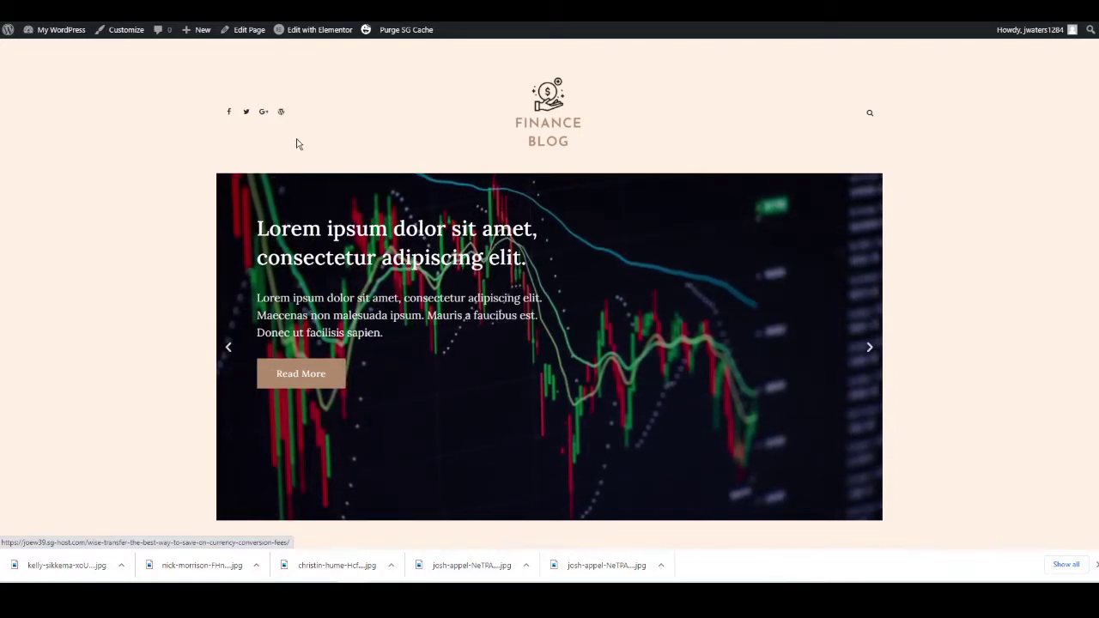
Create a new page titled Earning Money and open it for editing with Elementor.
click(56, 30)
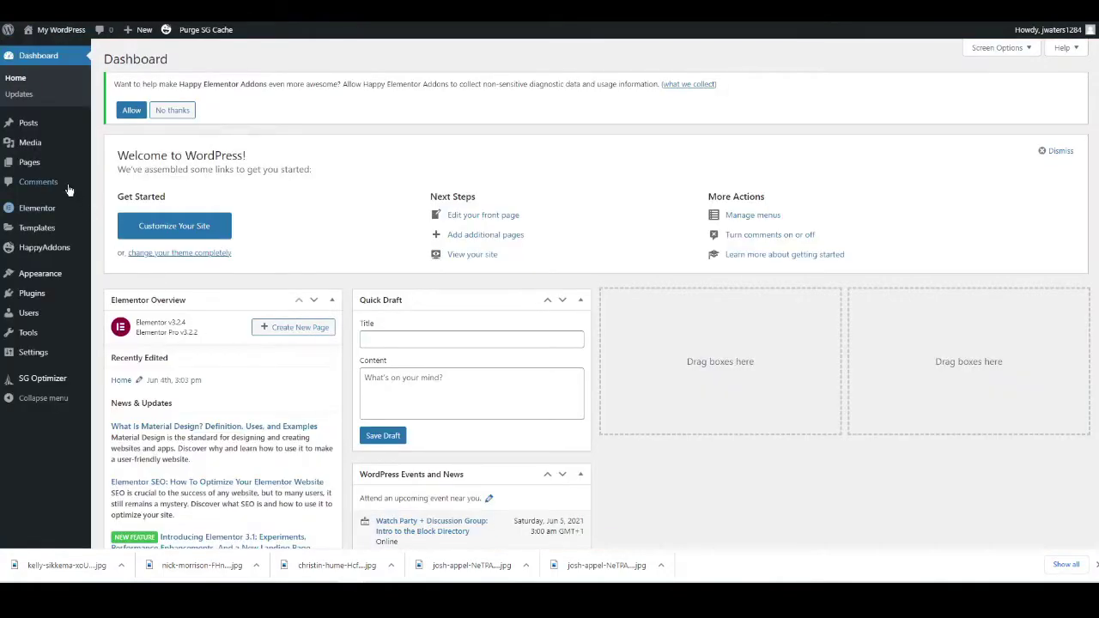
mouse_move(35, 170)
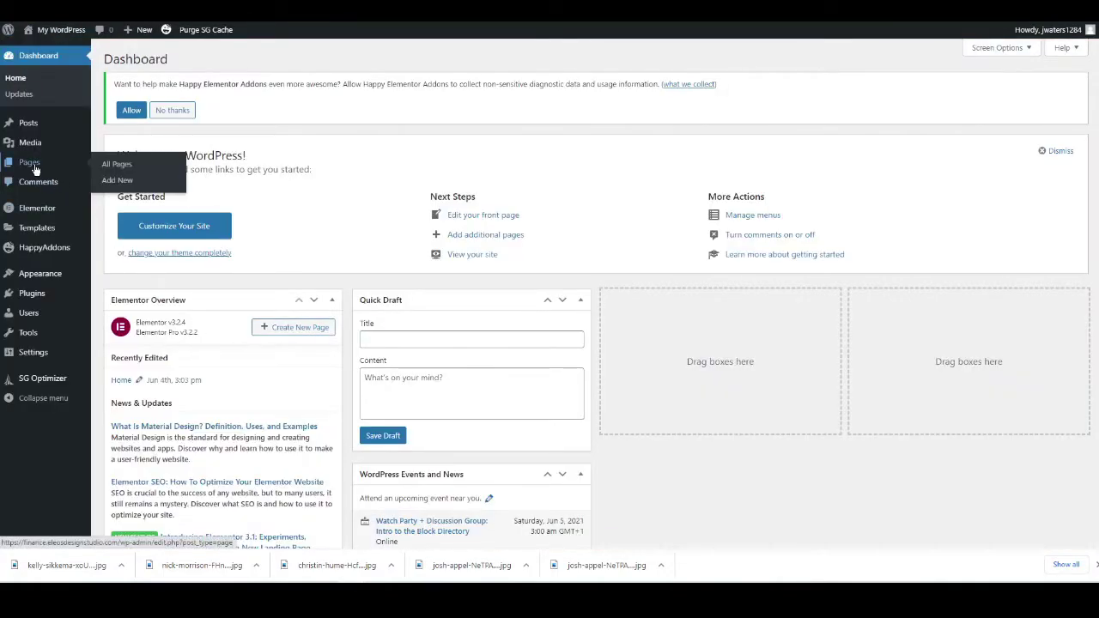
click(112, 181)
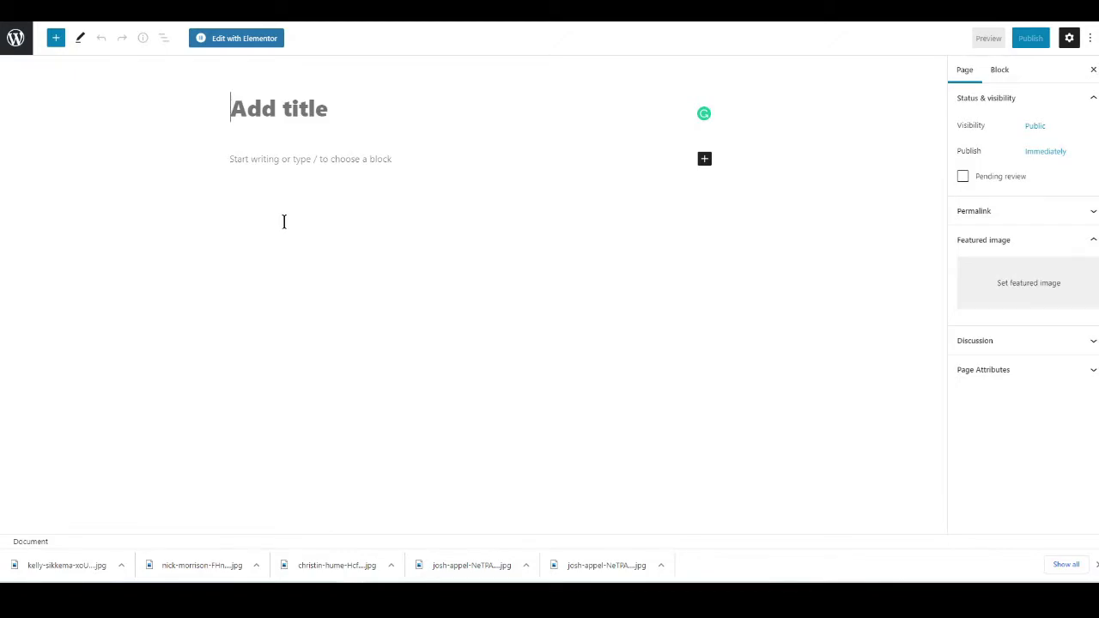
text(Earning Money)
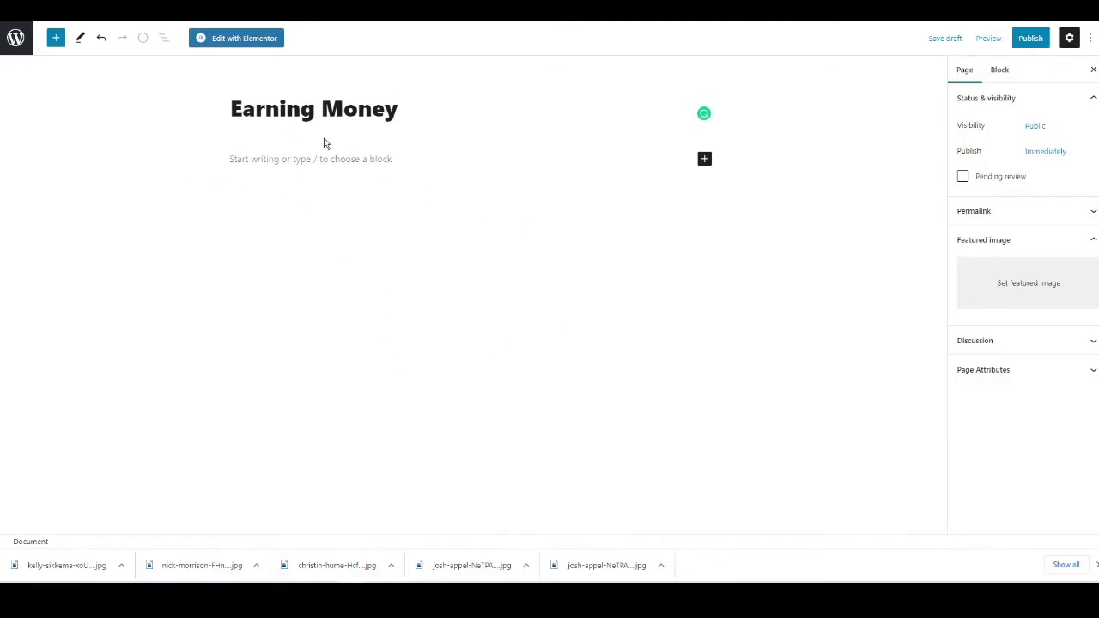
click(244, 39)
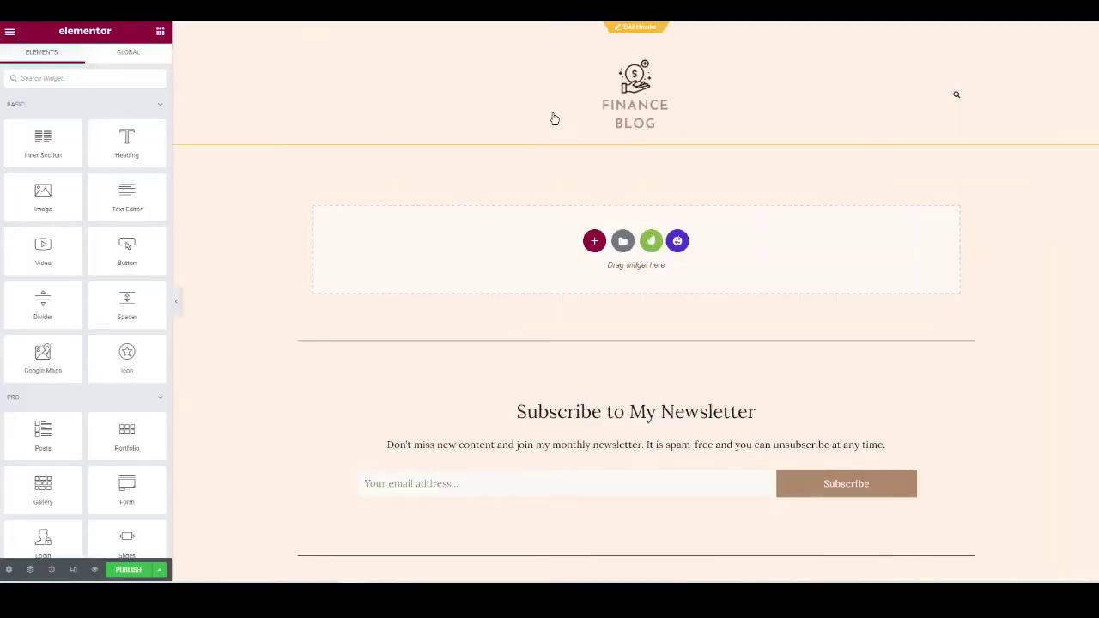
Insert the saved Home template from My Templates into the empty Earning Money page.
scroll(580, 309, down, 2)
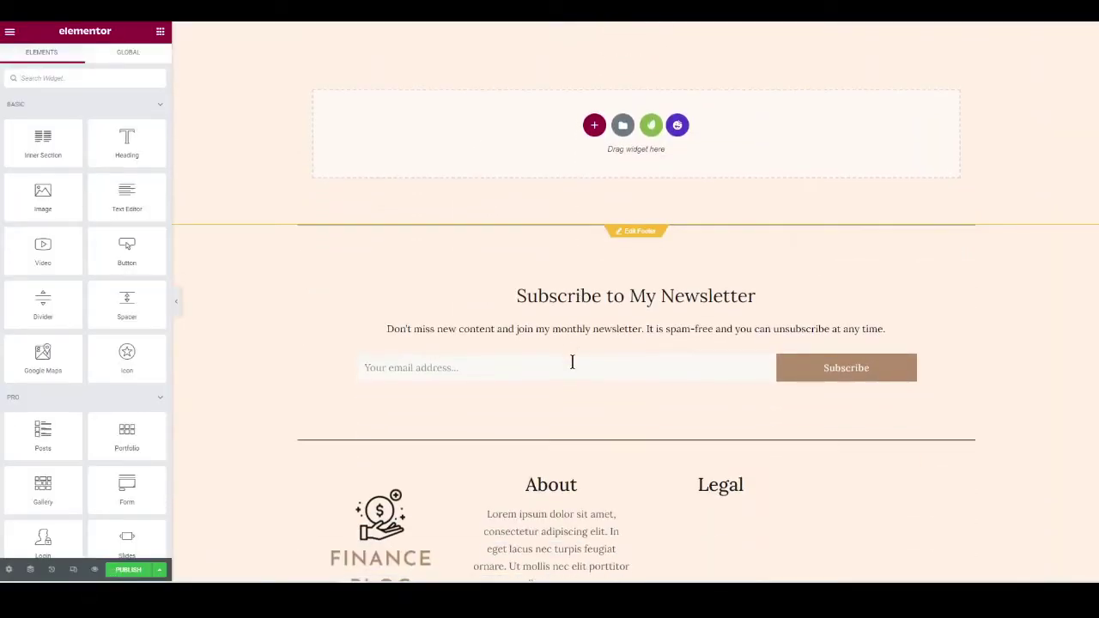
scroll(572, 362, up, 2)
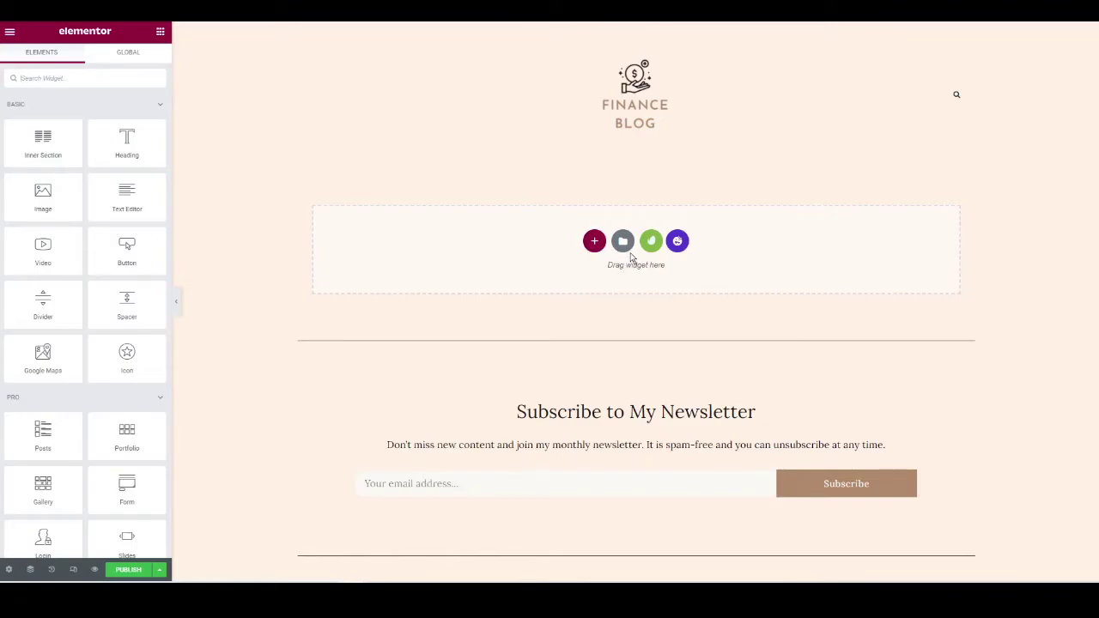
click(623, 242)
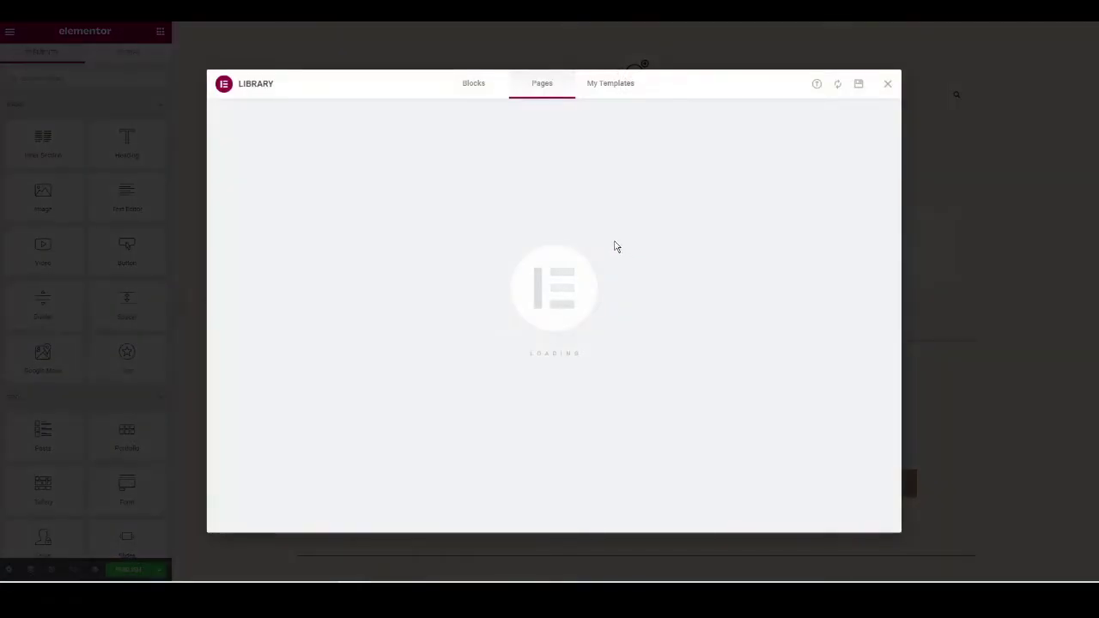
click(611, 83)
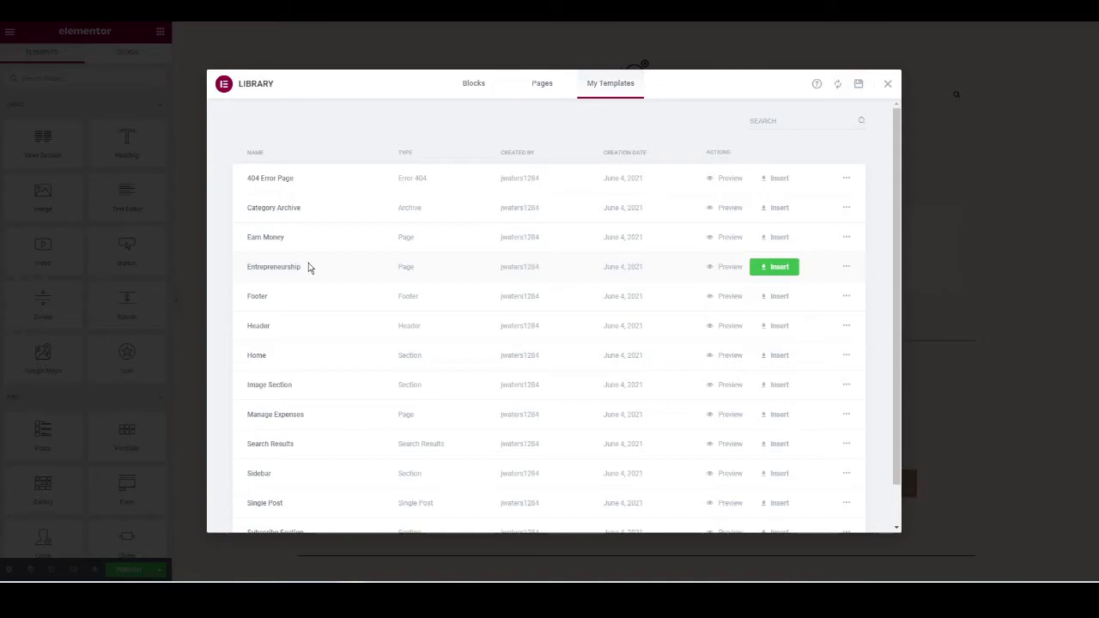
click(773, 361)
click(611, 341)
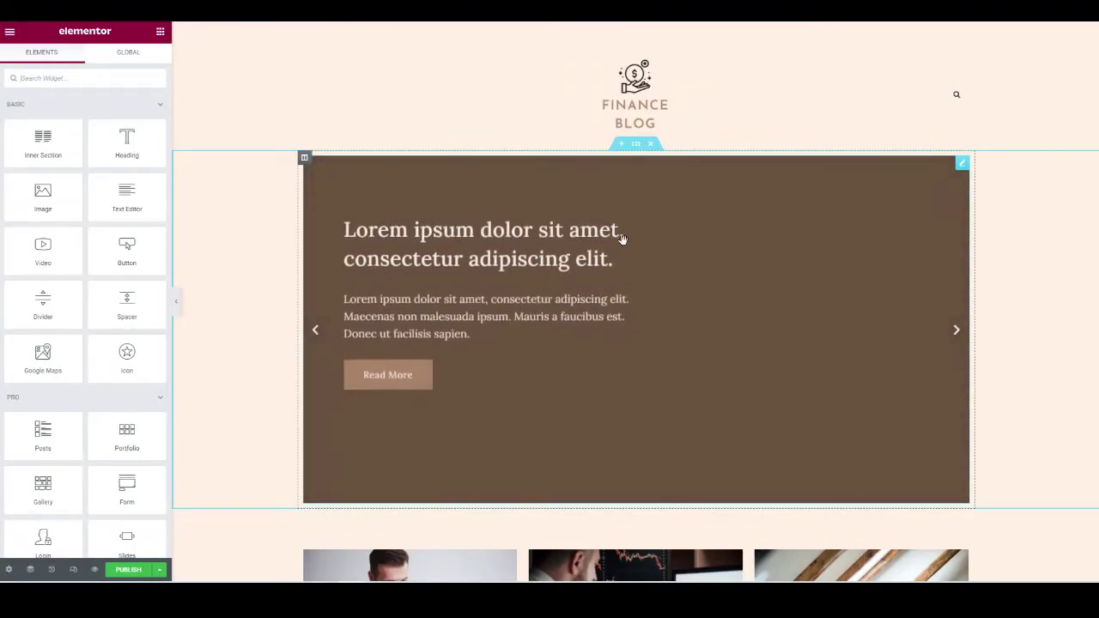
Add an extra slide to the page's hero slider and delete it again.
click(608, 236)
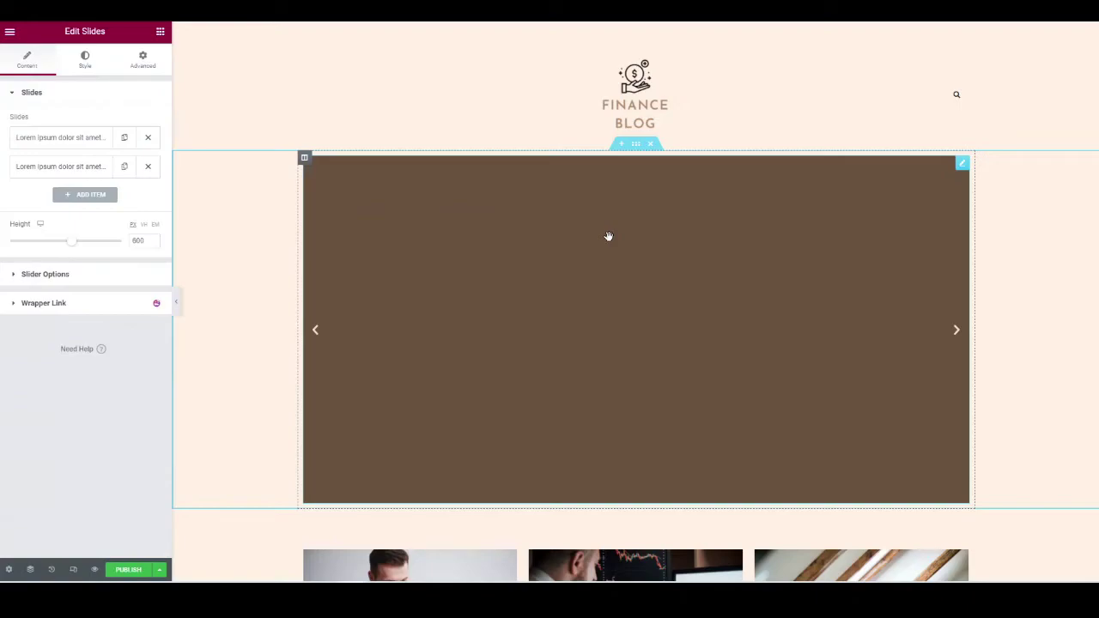
click(57, 140)
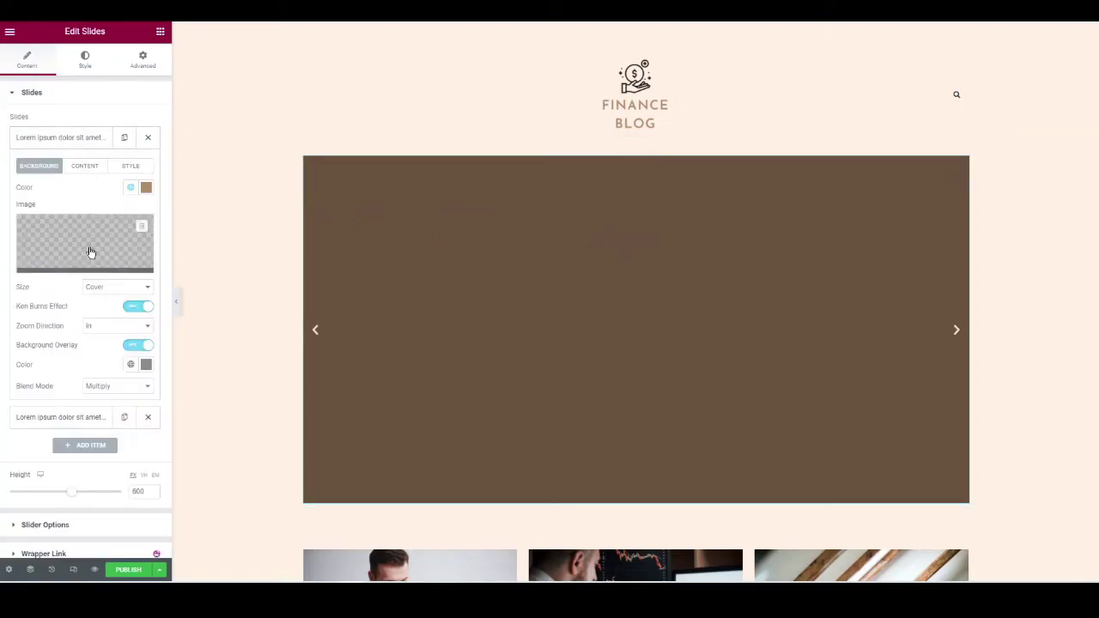
click(75, 144)
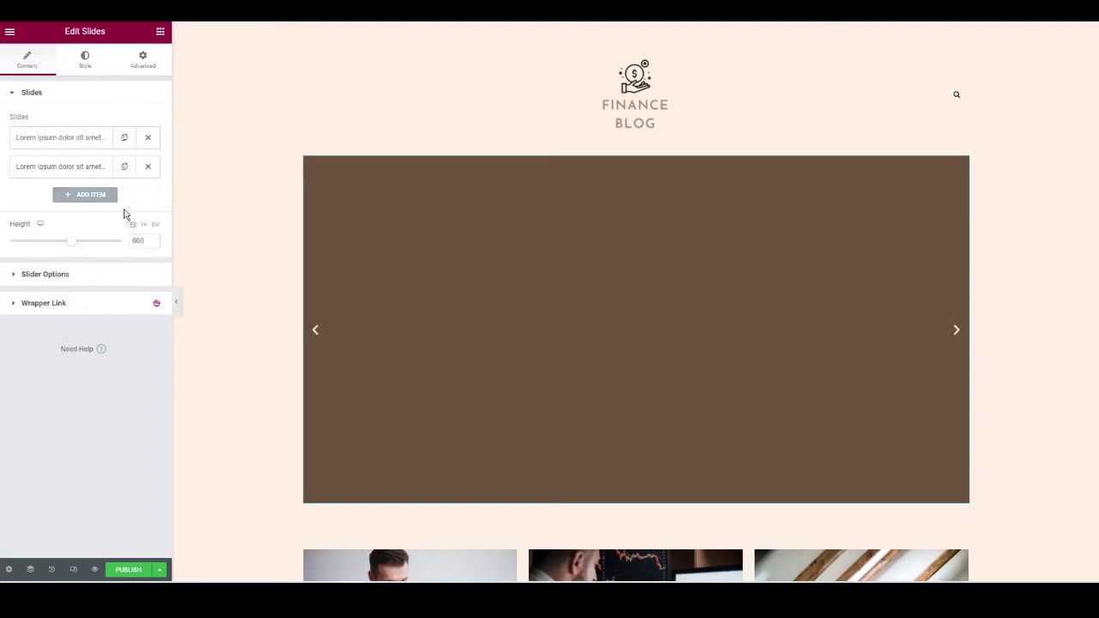
click(89, 201)
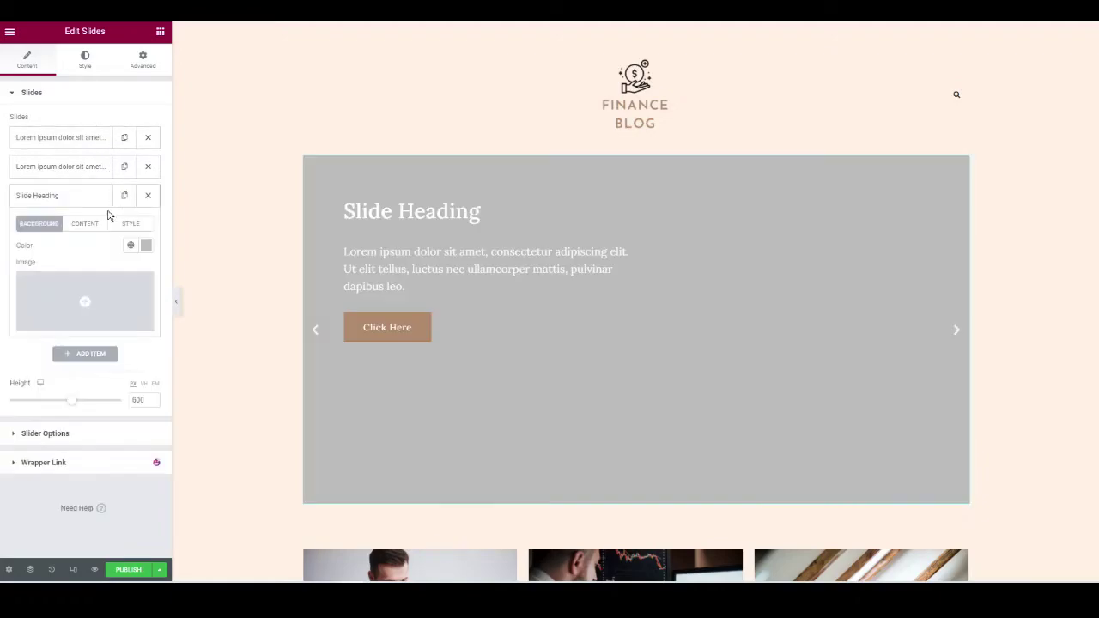
click(148, 195)
Open the query settings of the post grid below the subscribe banner.
scroll(444, 322, down, 15)
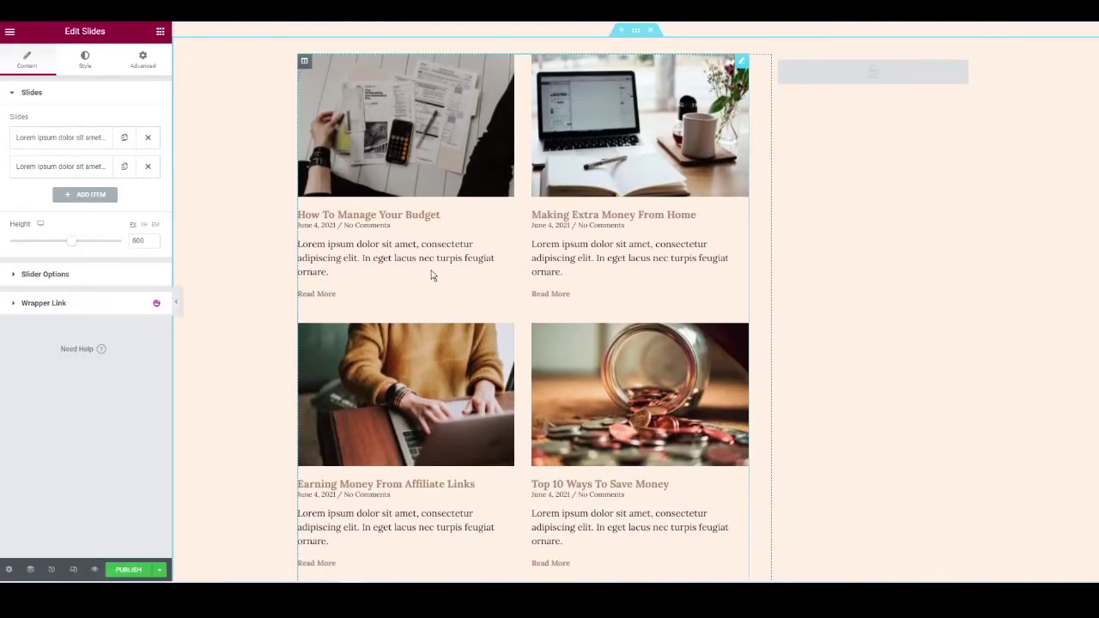
scroll(433, 276, down, 4)
scroll(463, 279, up, 5)
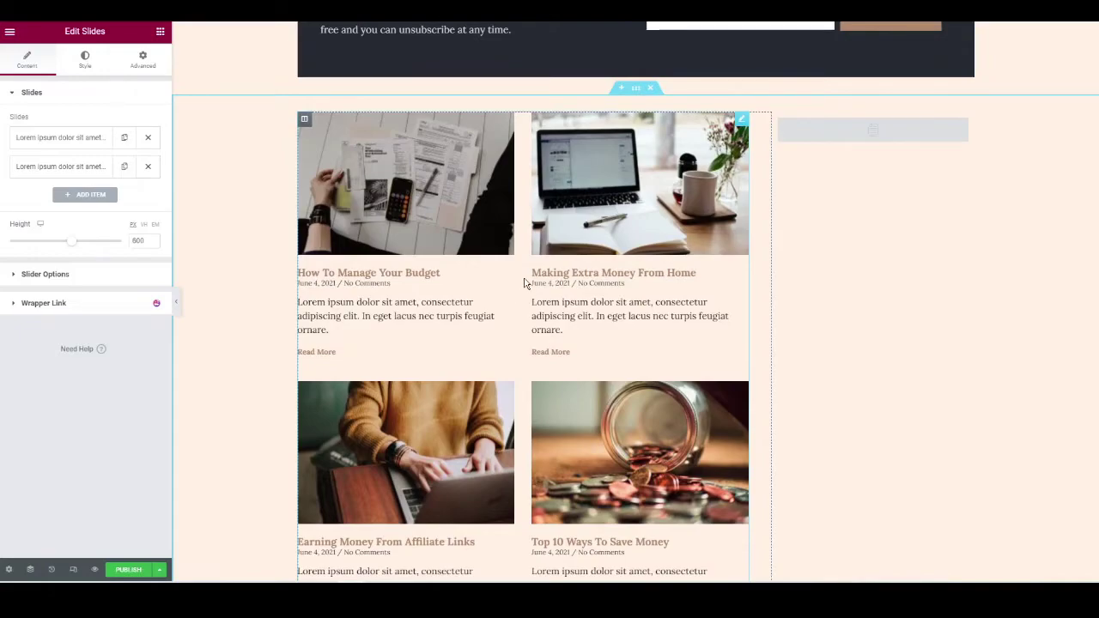
click(453, 257)
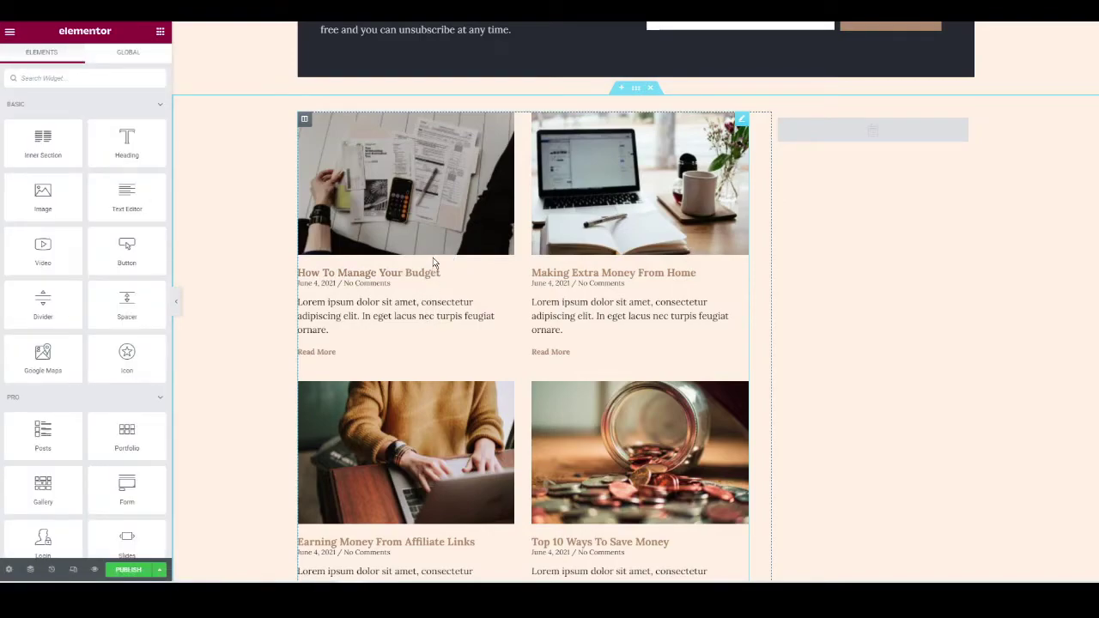
click(456, 199)
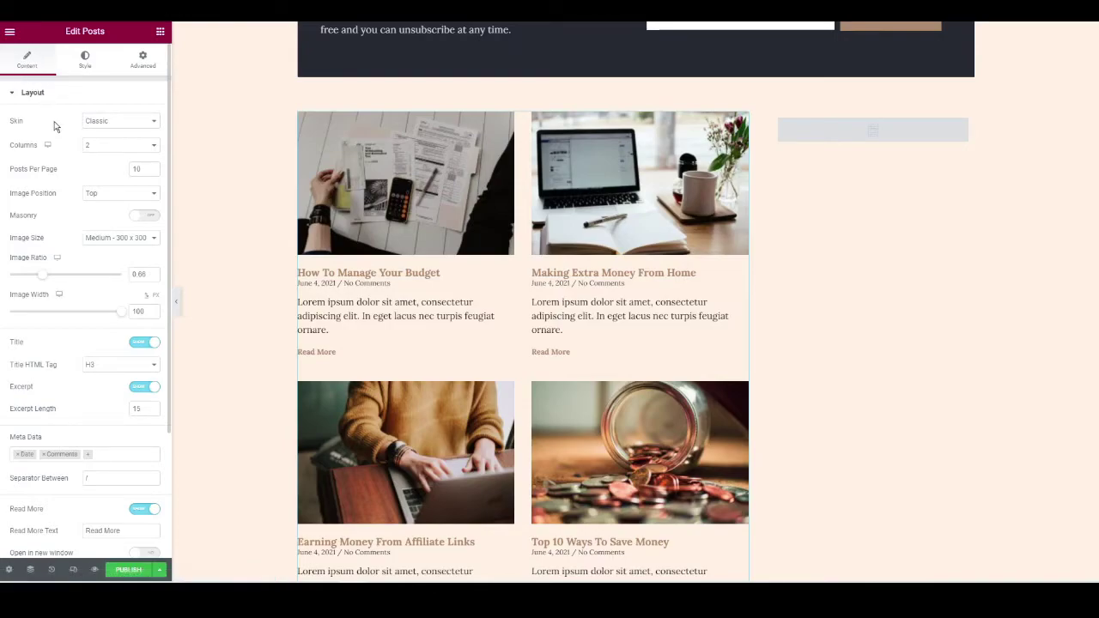
scroll(56, 170, down, 3)
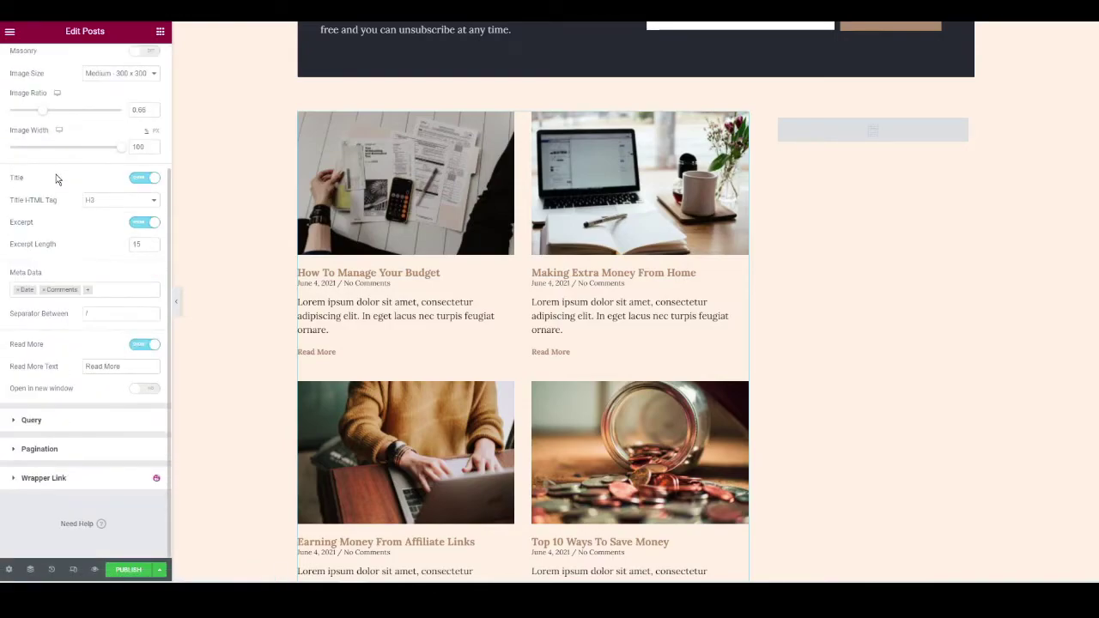
click(35, 421)
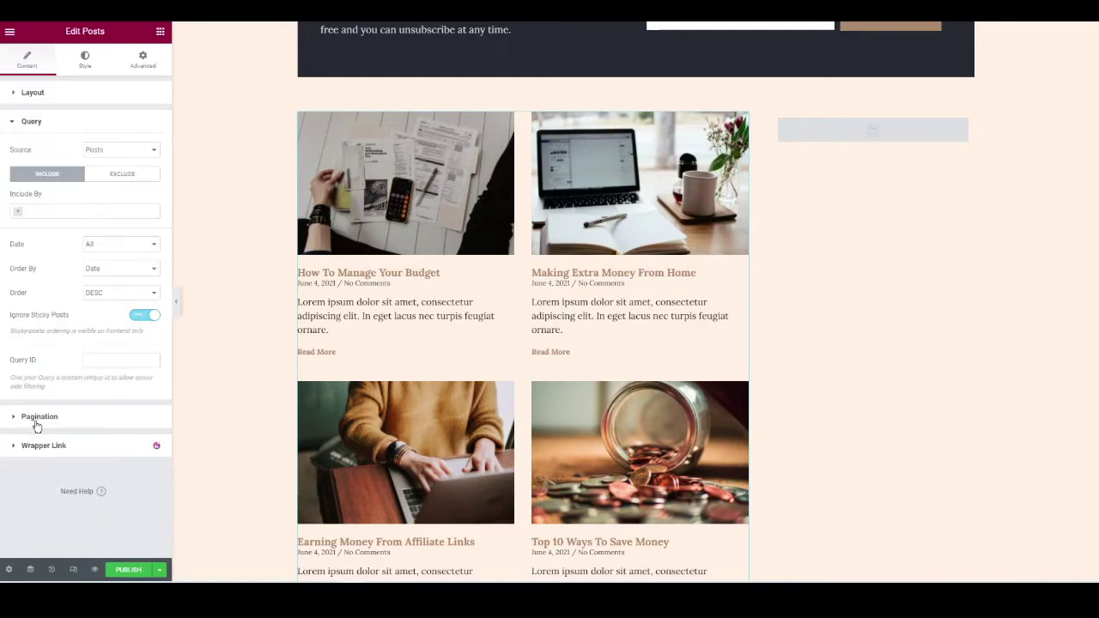
Filter the post grid to include only posts by the term Categories: Earning Money.
click(19, 216)
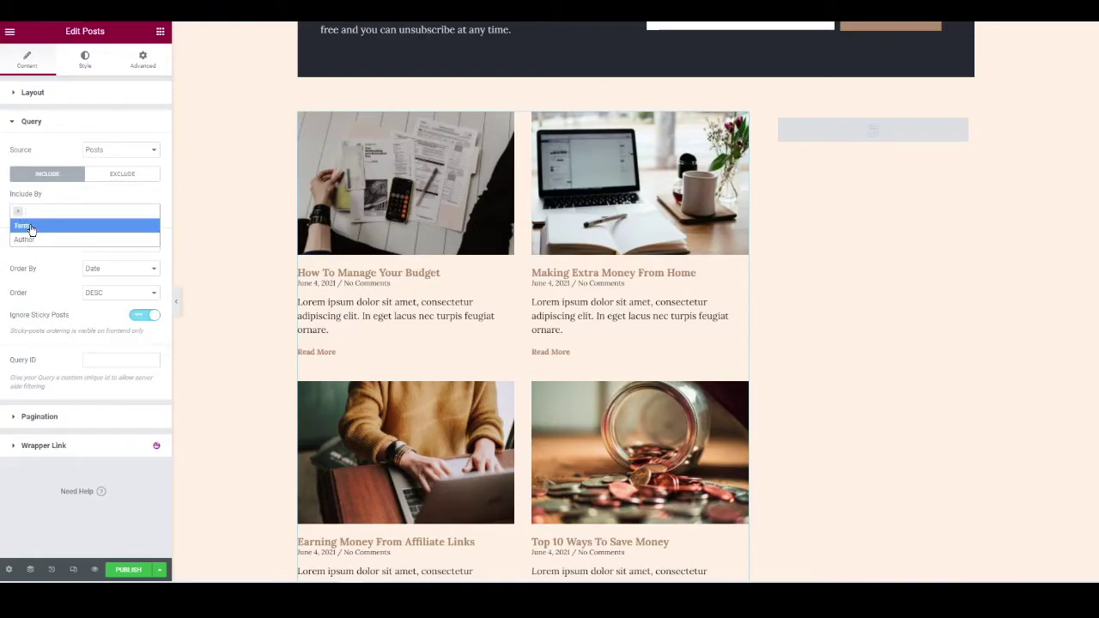
click(31, 226)
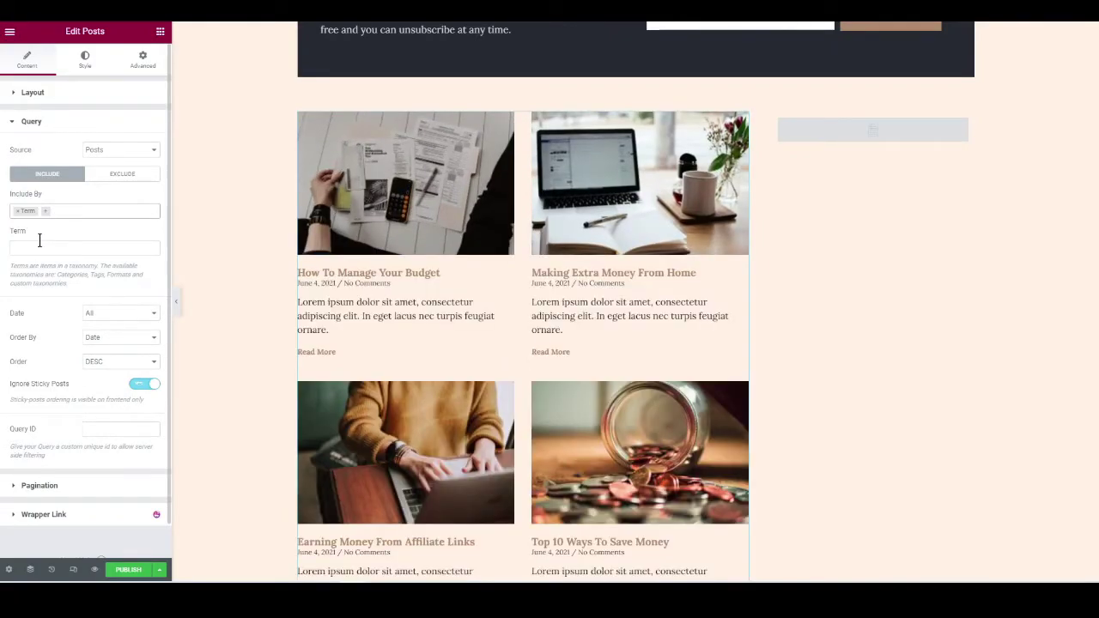
click(37, 248)
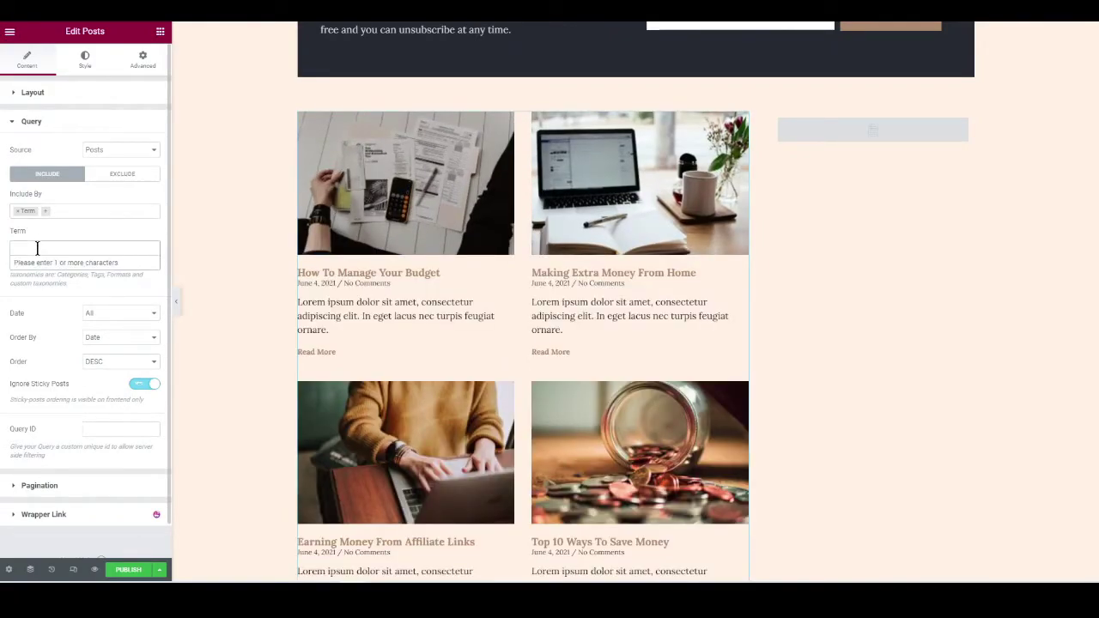
click(32, 248)
click(30, 249)
text(dar)
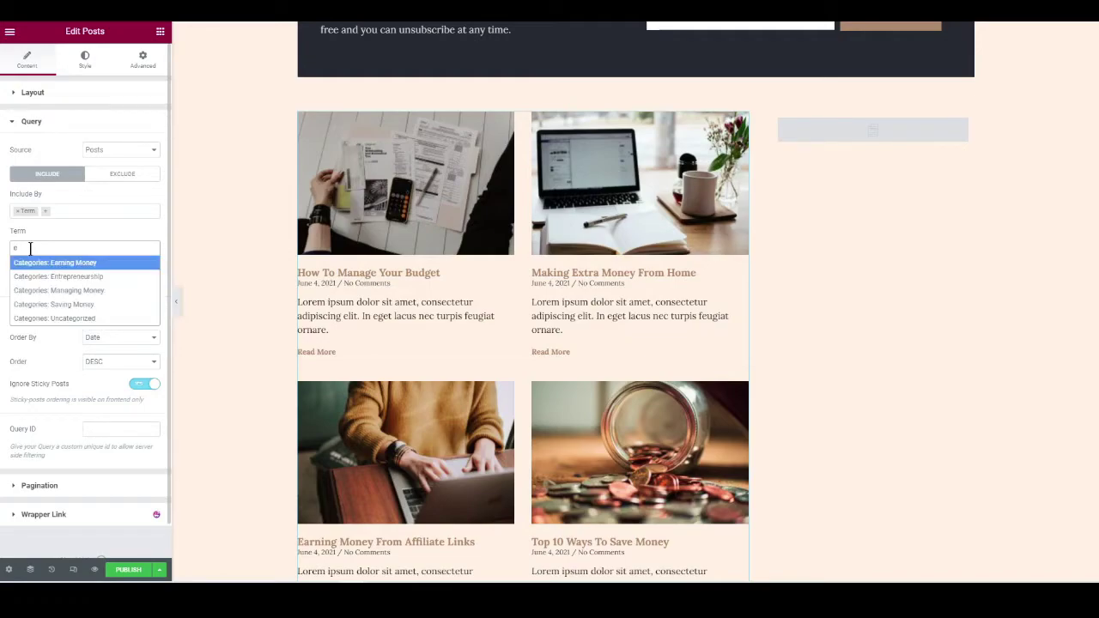
text(ni)
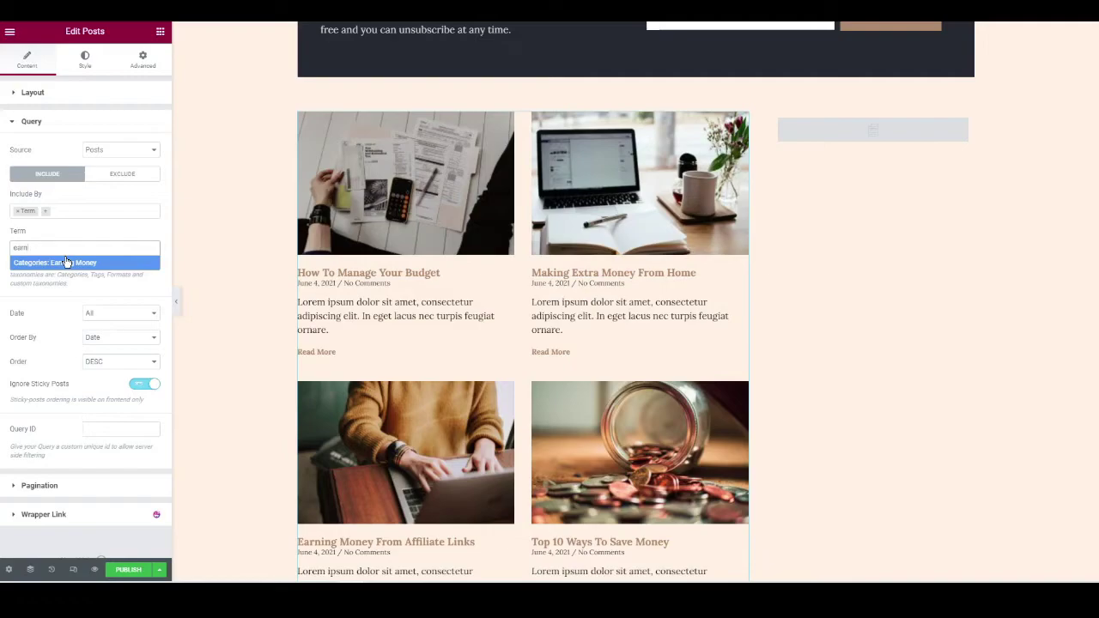
click(66, 261)
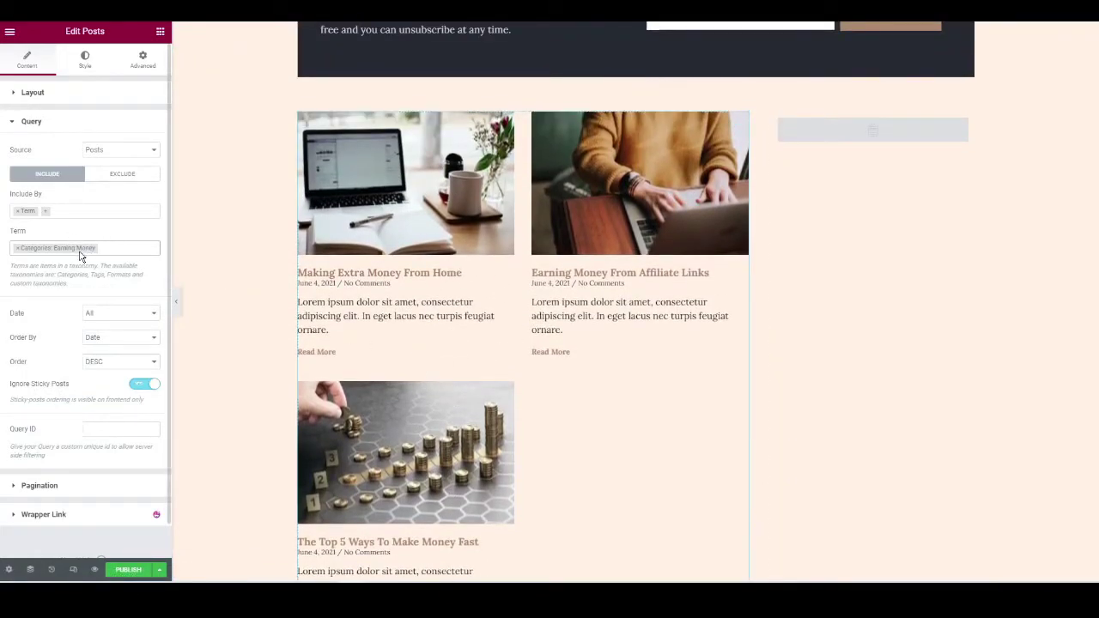
Review the page layout from the hero slider and category boxes down to the filtered post grid.
scroll(463, 331, up, 8)
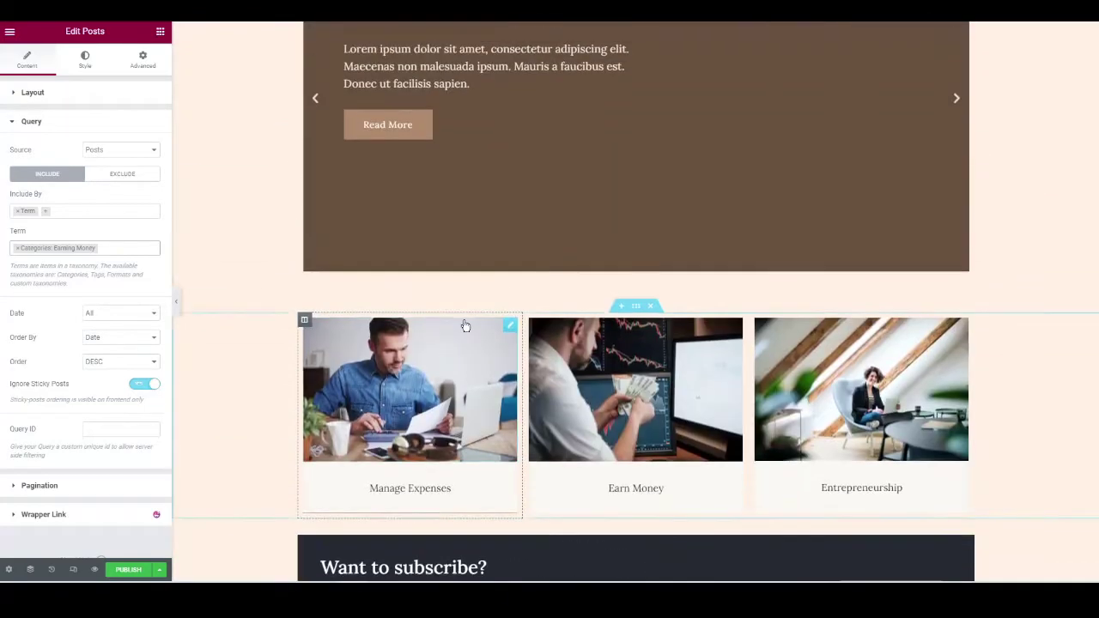
scroll(464, 330, down, 1)
scroll(463, 328, up, 2)
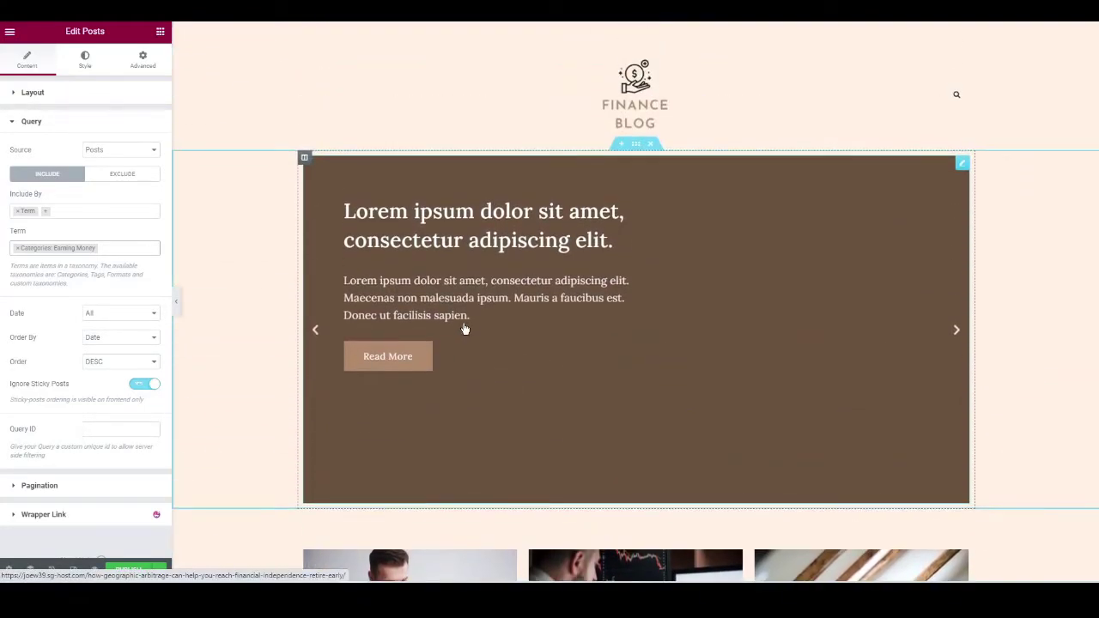
scroll(464, 329, down, 2)
scroll(430, 328, down, 2)
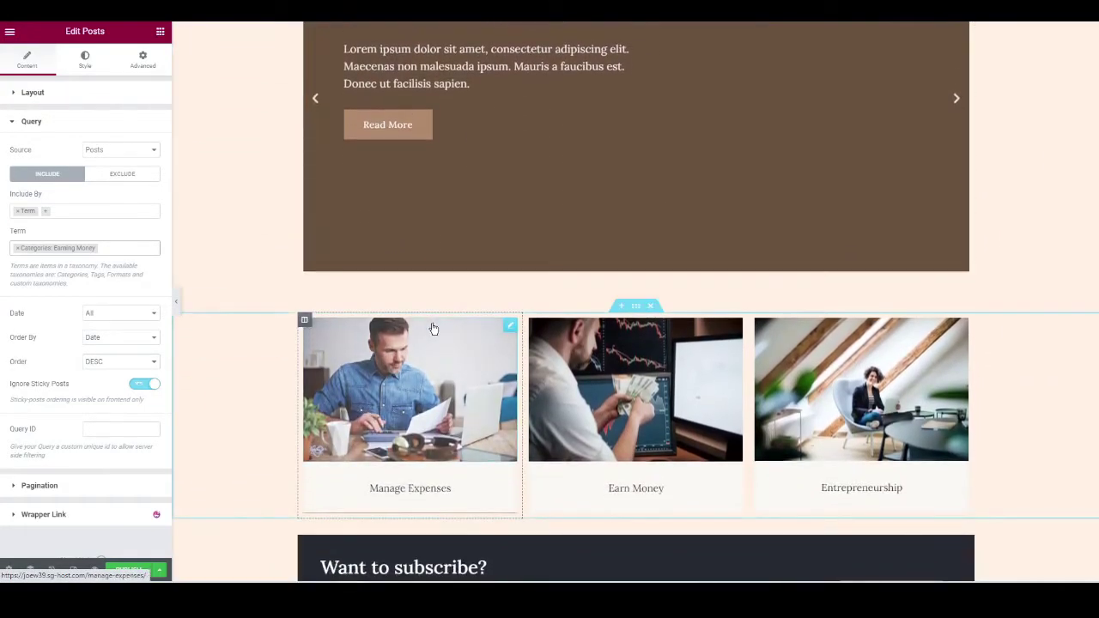
scroll(434, 329, down, 2)
scroll(434, 328, down, 4)
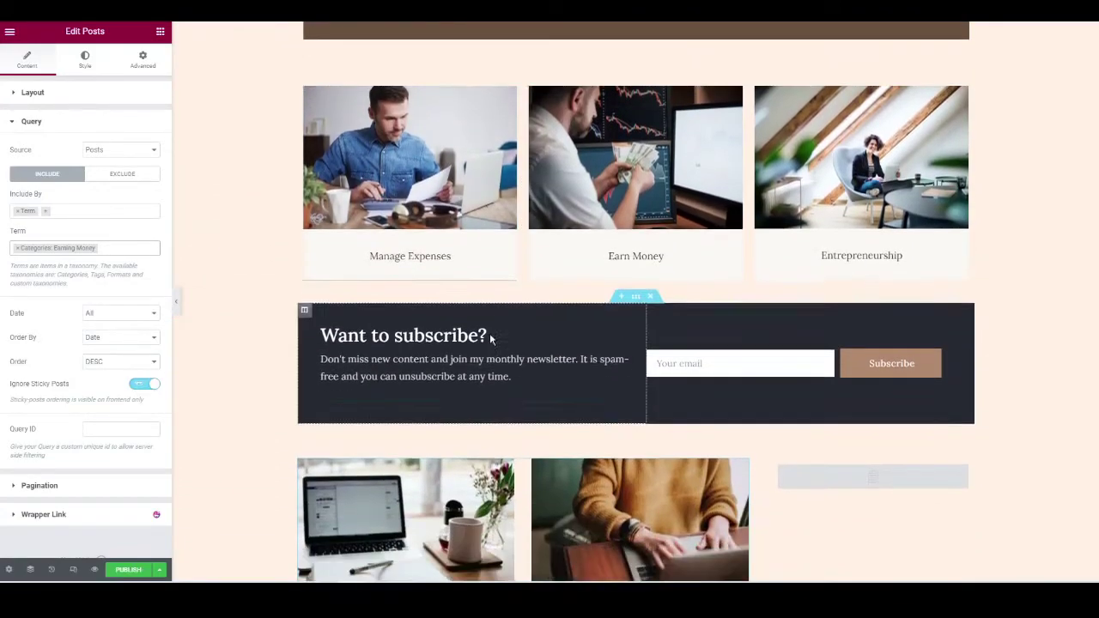
scroll(491, 341, down, 3)
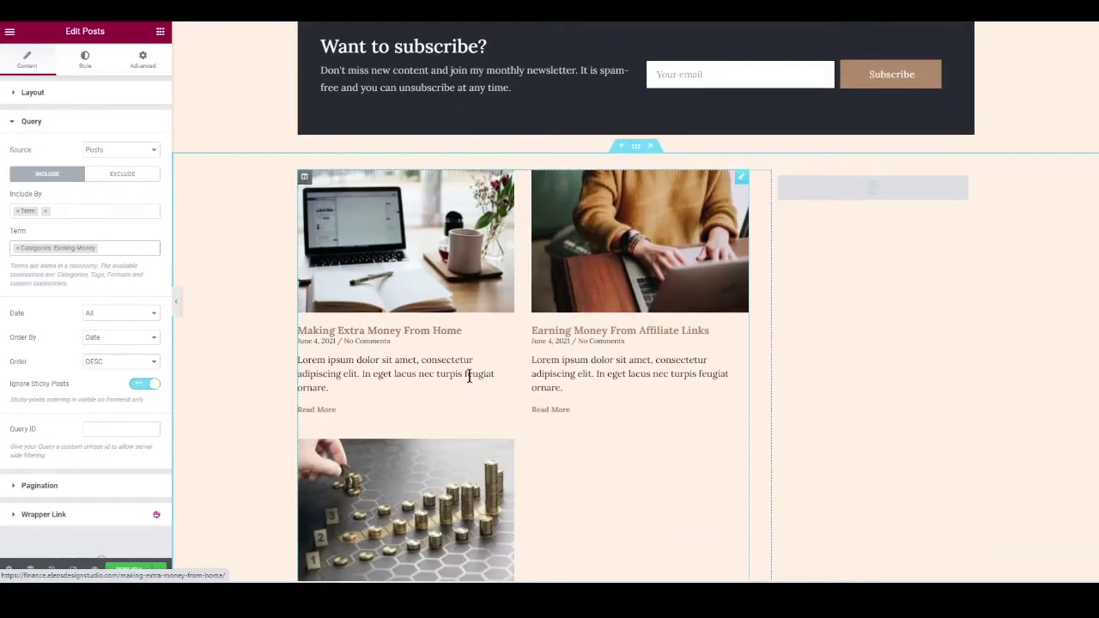
scroll(416, 340, up, 3)
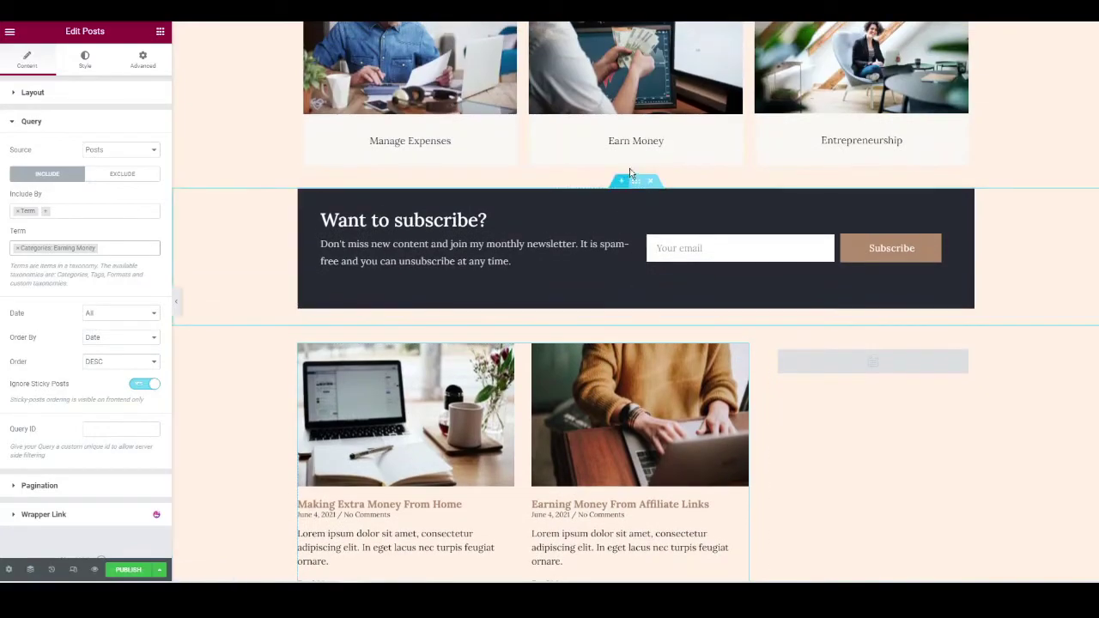
scroll(650, 199, up, 8)
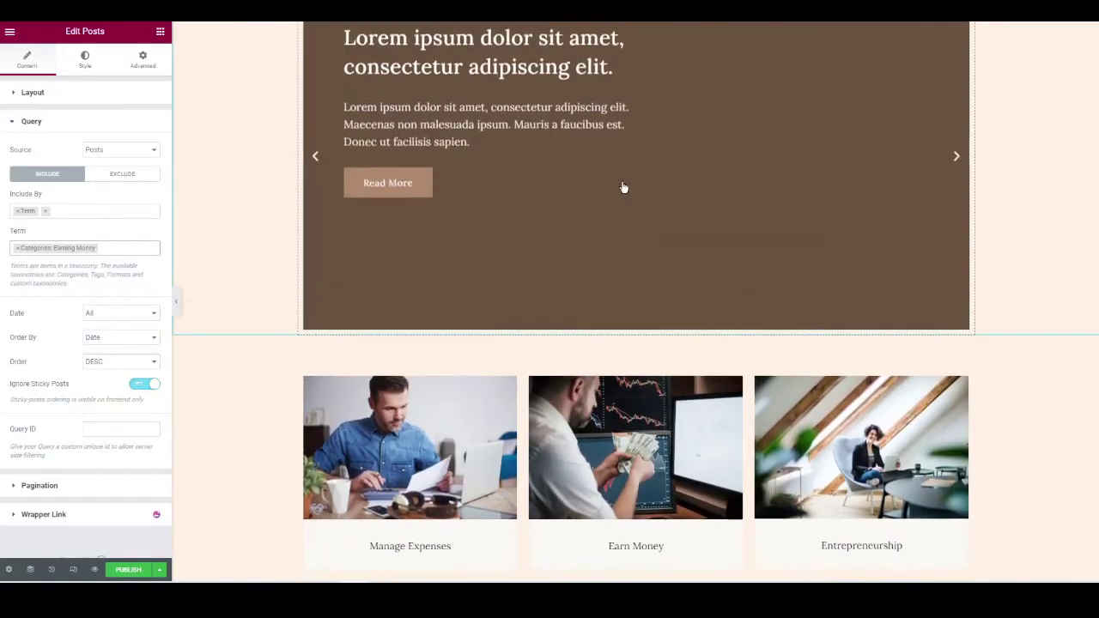
scroll(474, 269, down, 10)
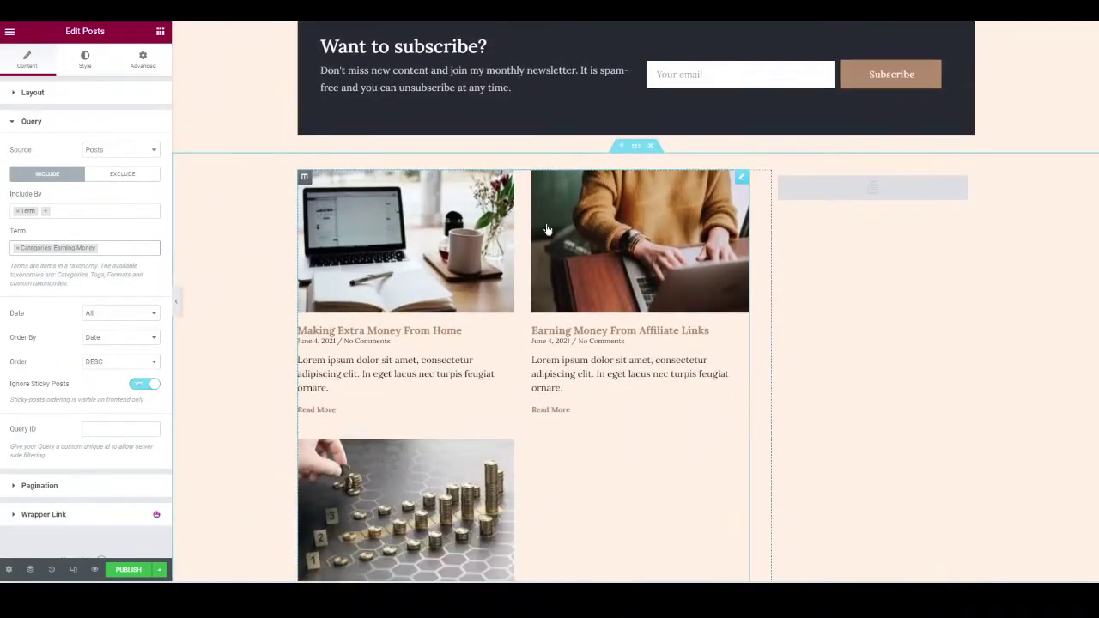
scroll(502, 247, up, 9)
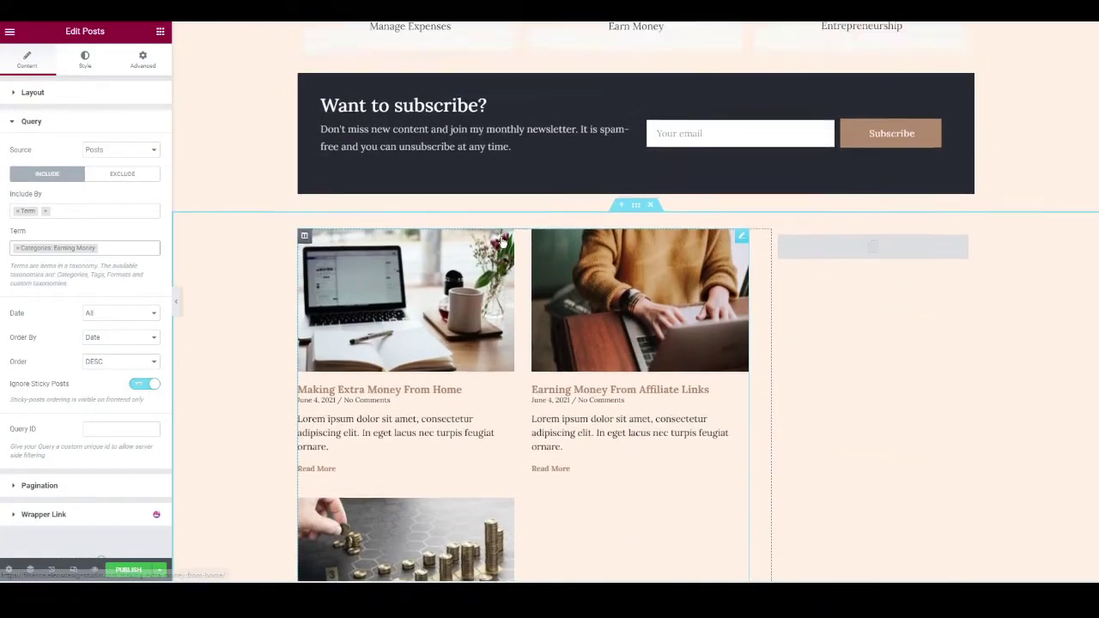
scroll(503, 248, up, 3)
scroll(500, 247, down, 10)
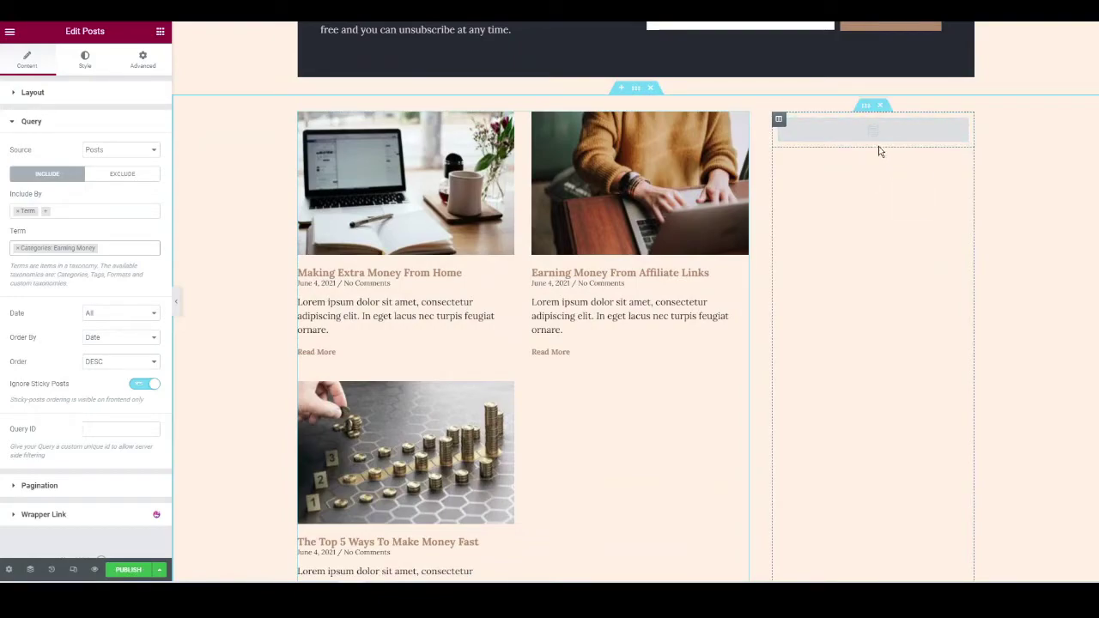
Assign the saved Sidebar template to the empty template widget beside the post grid.
click(875, 133)
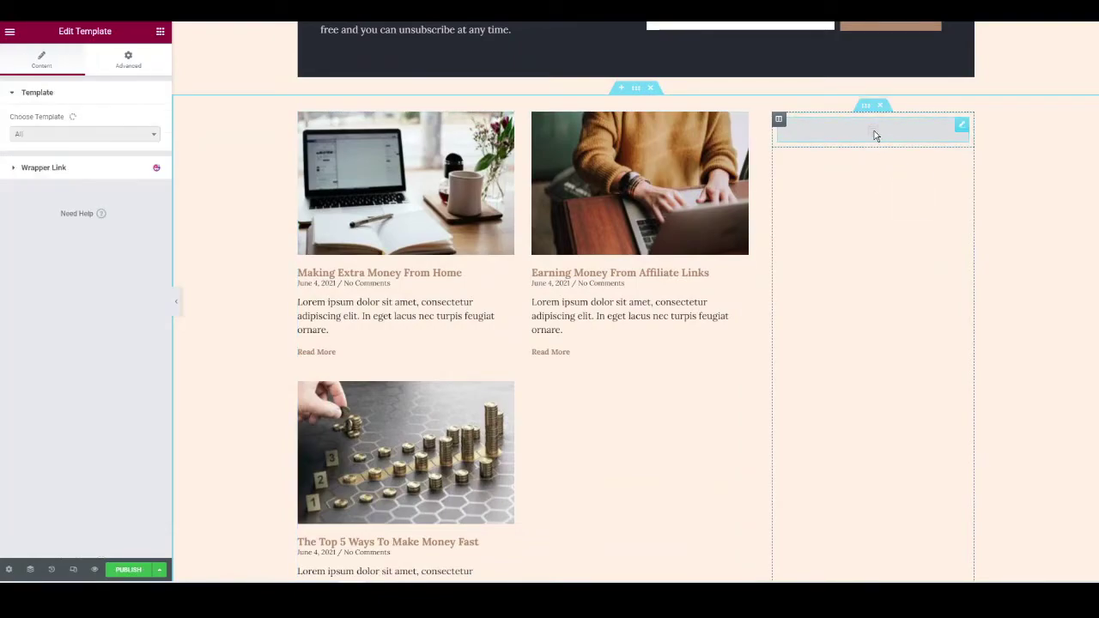
click(51, 136)
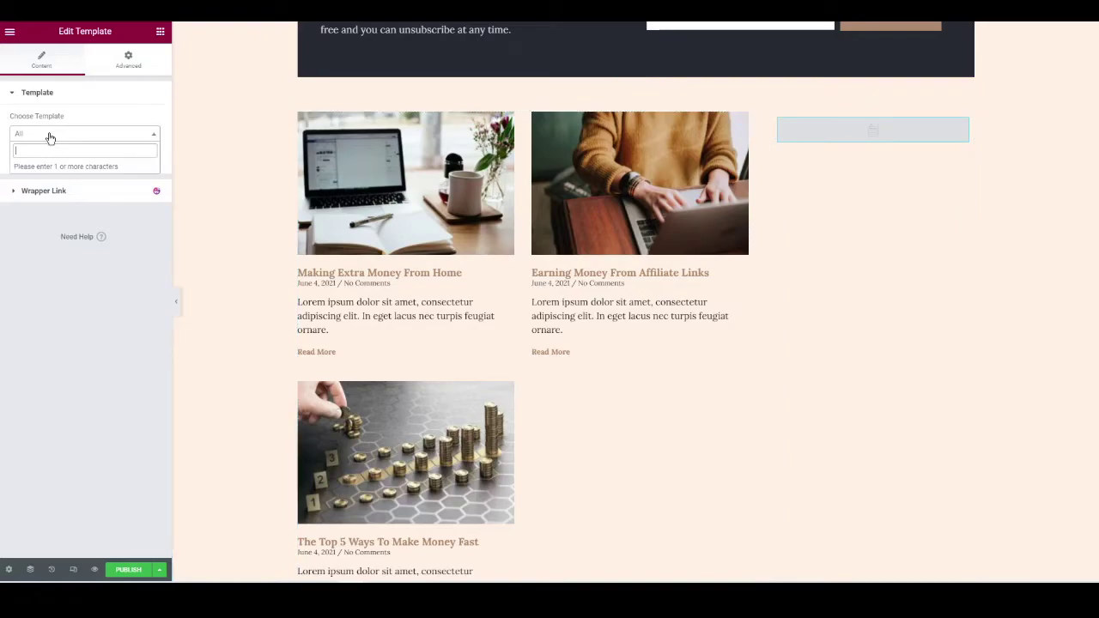
text(side)
click(54, 167)
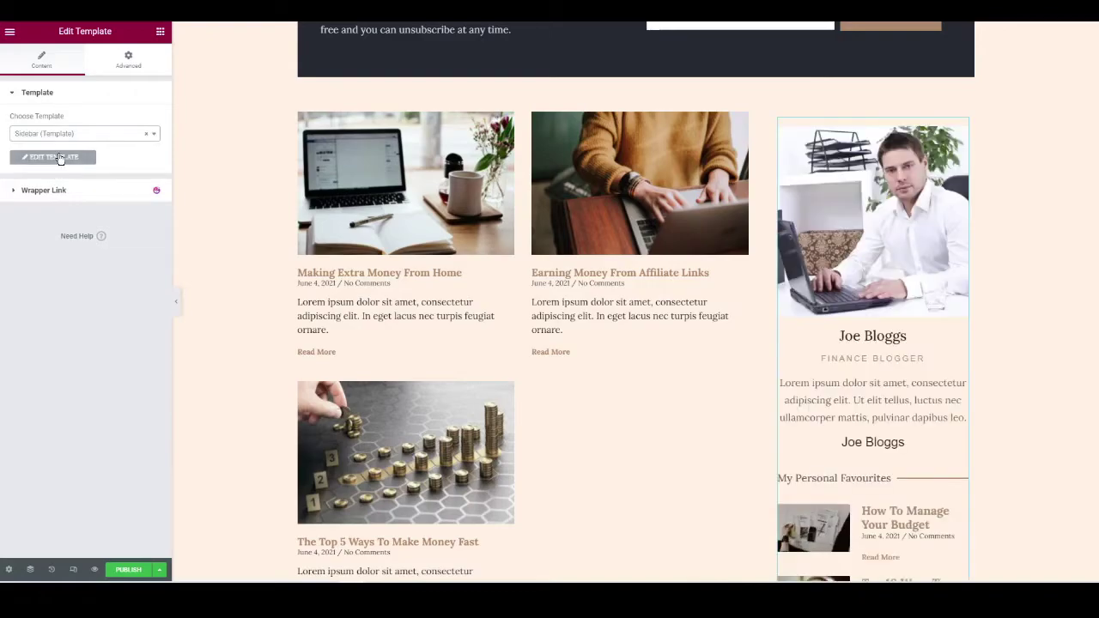
scroll(836, 380, down, 2)
scroll(626, 286, up, 2)
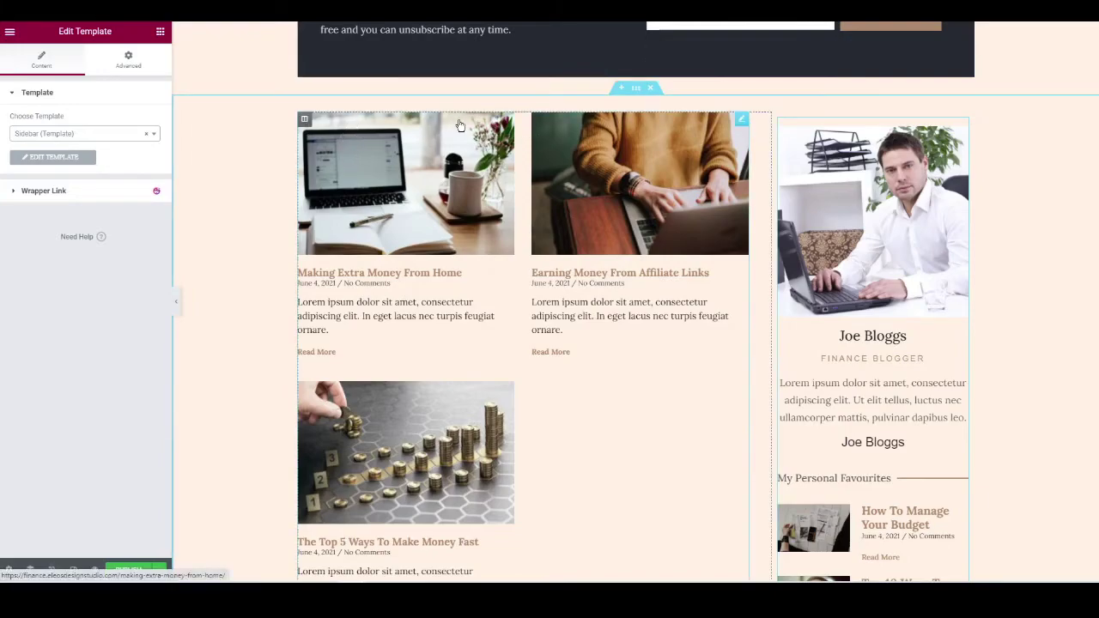
Add a heading reading "Earning Money Articles" directly above the post grid.
scroll(437, 177, up, 1)
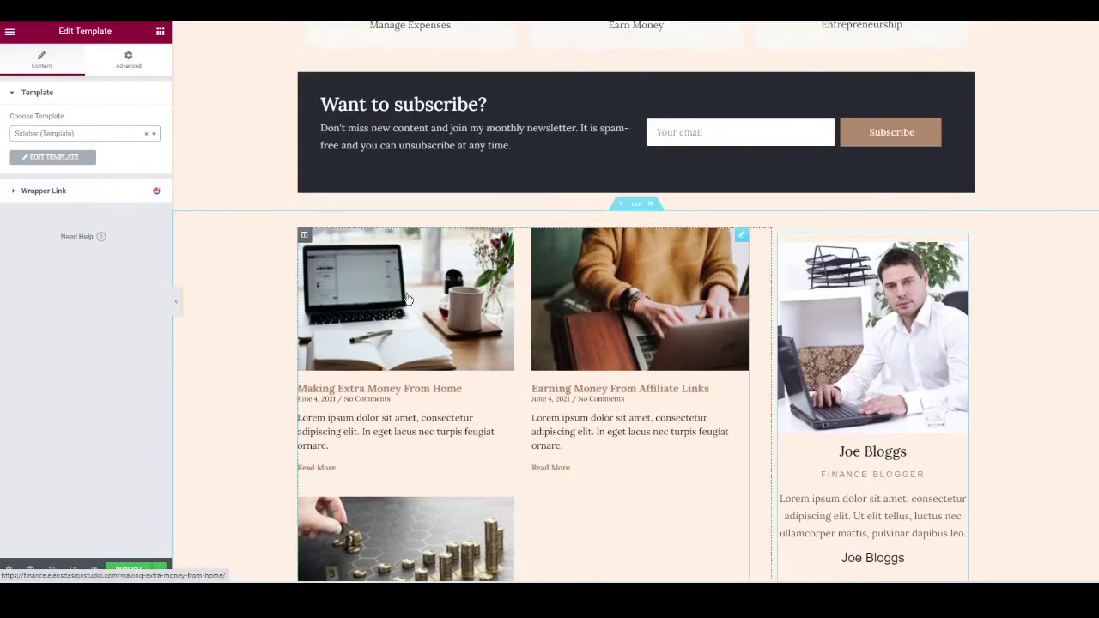
click(161, 34)
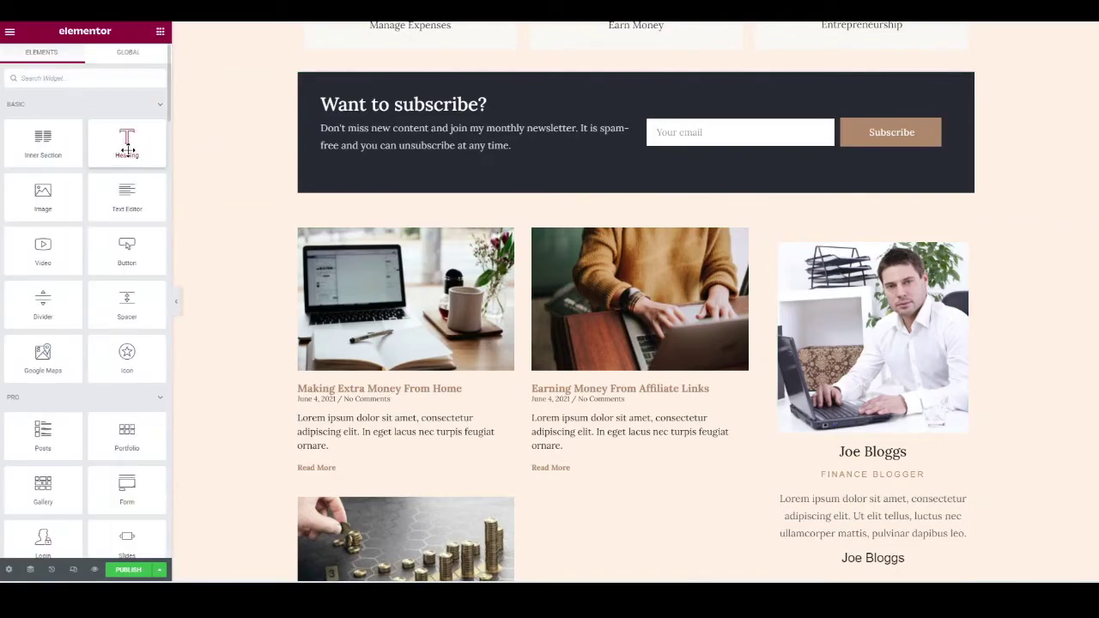
drag(127, 149, 411, 243)
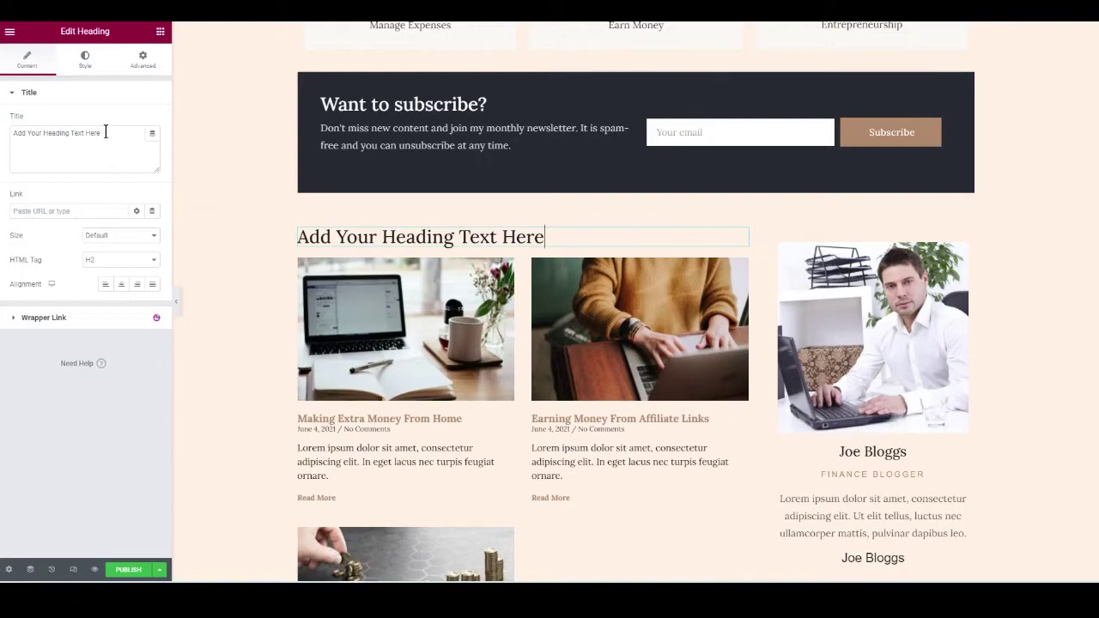
drag(106, 132, 97, 146)
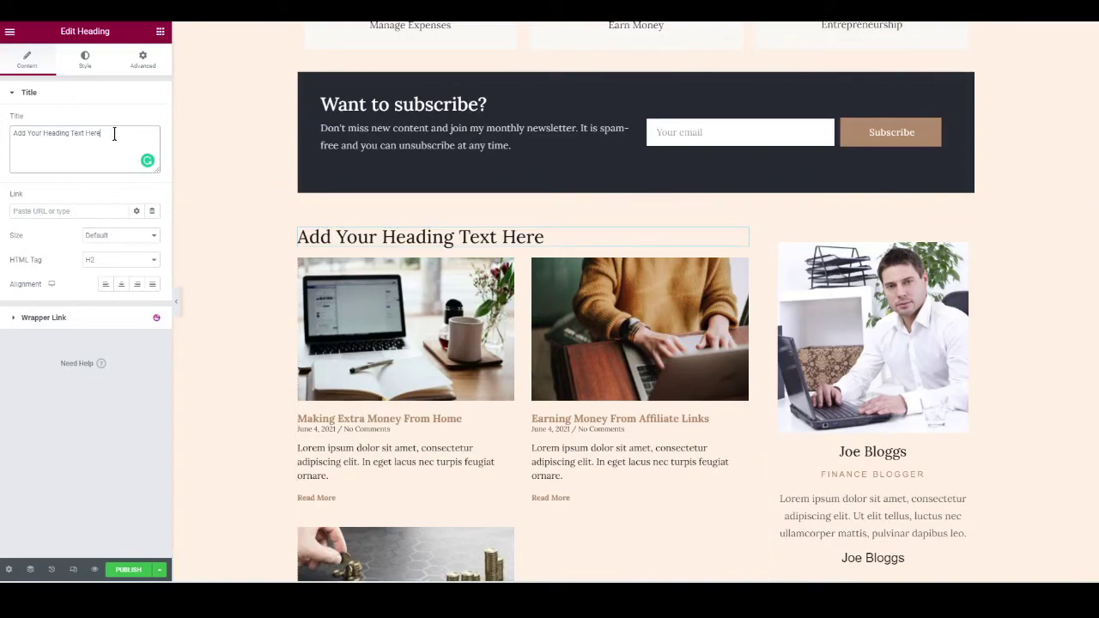
drag(114, 134, 12, 134)
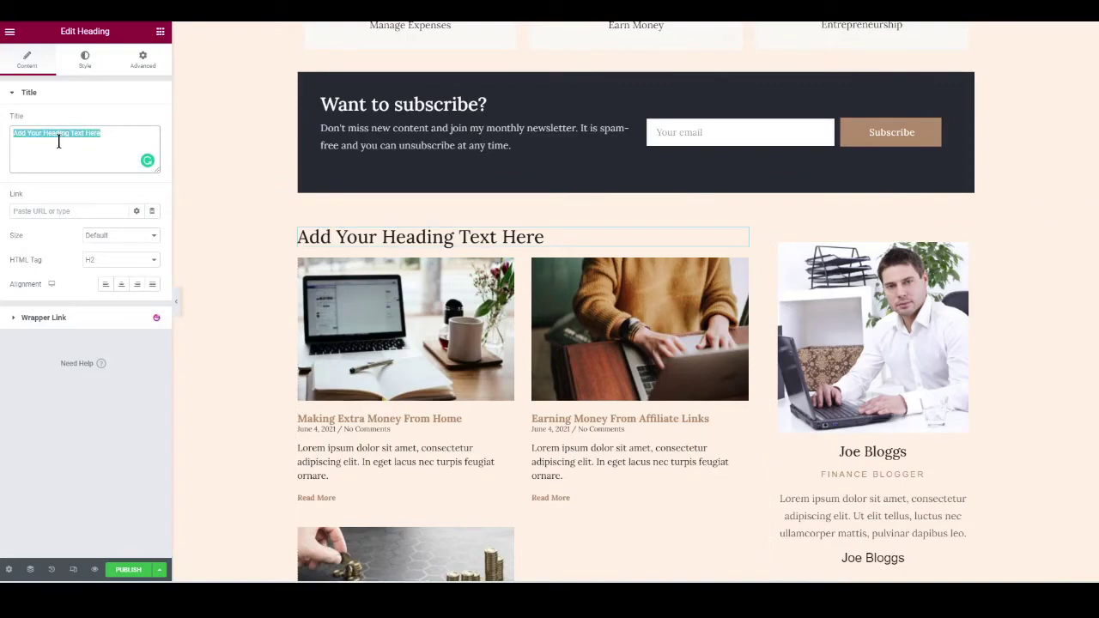
text(Earning Money Articles)
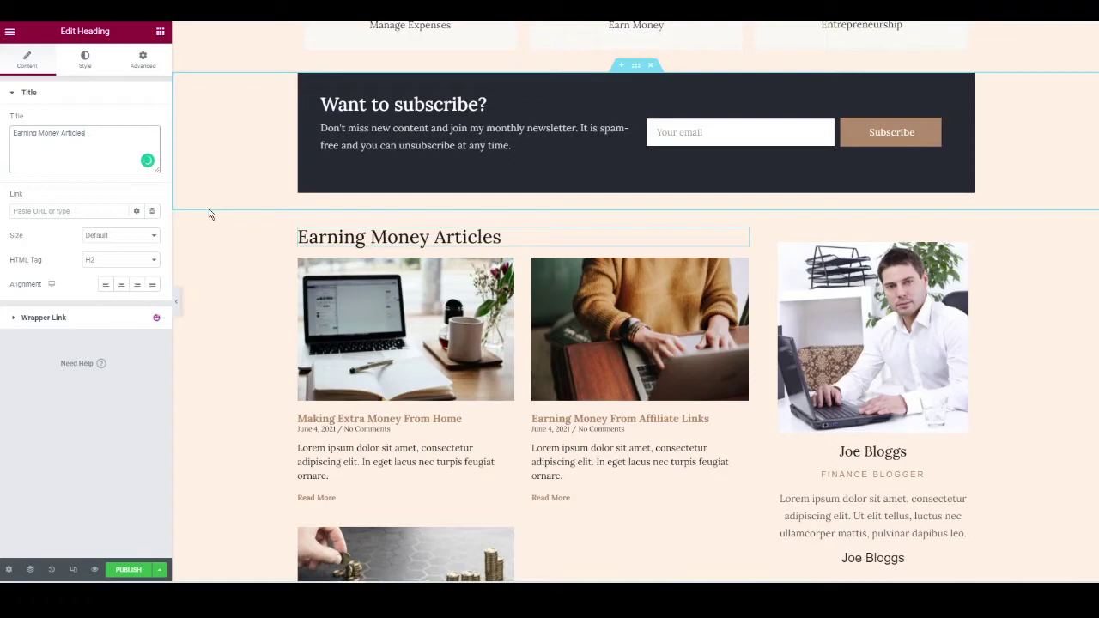
Check the finished layout from the hero slider to the post grid and publish the Earning Money page.
scroll(535, 286, down, 2)
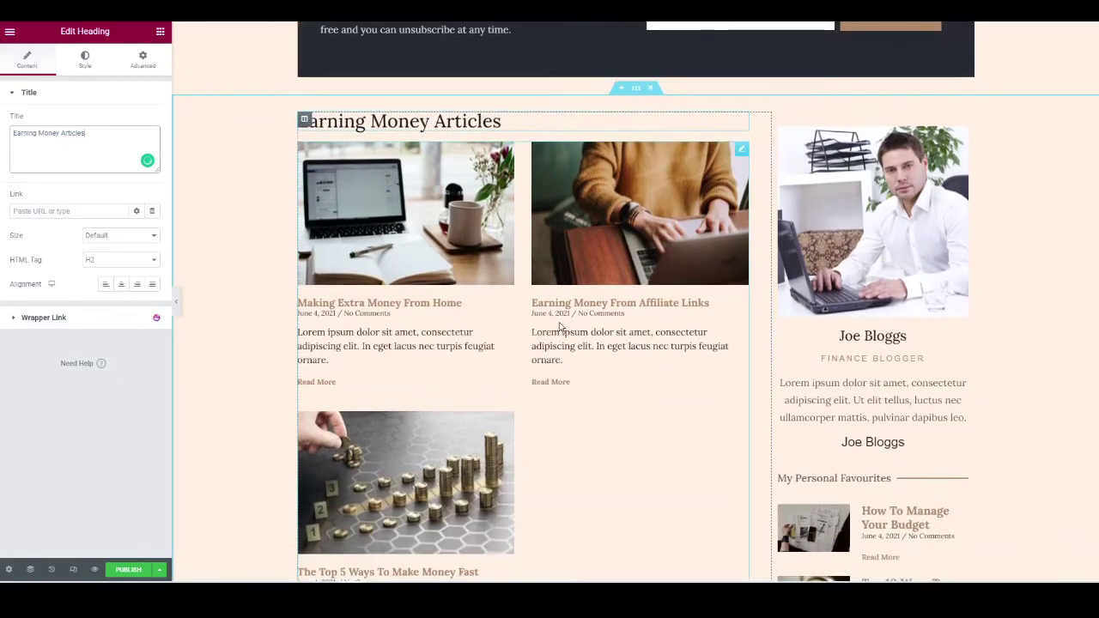
scroll(506, 274, up, 2)
scroll(498, 300, up, 4)
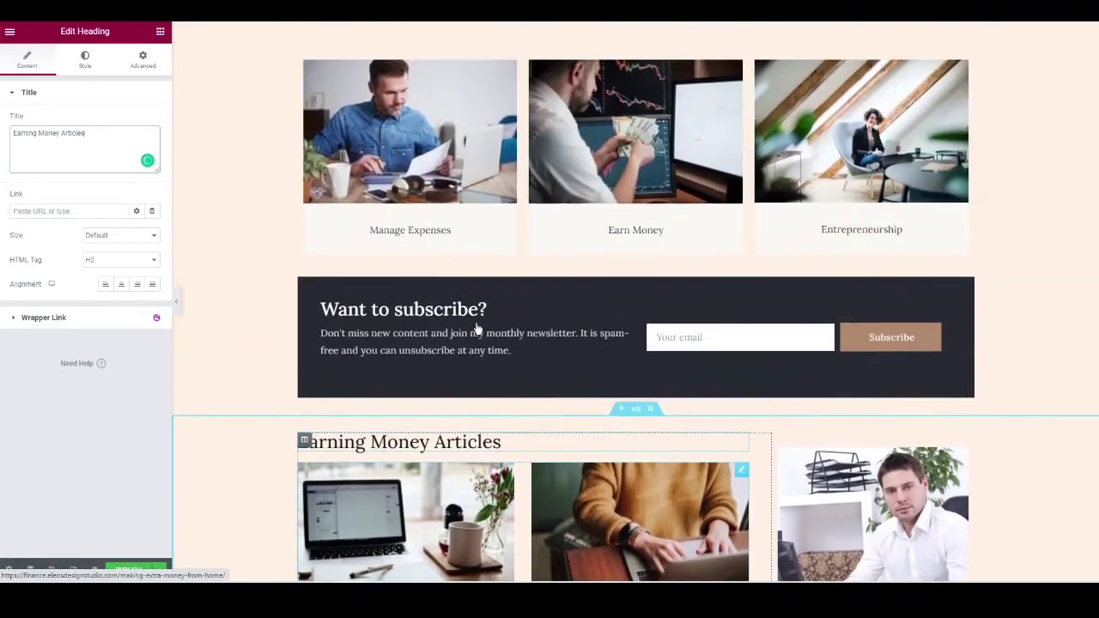
scroll(420, 432, up, 8)
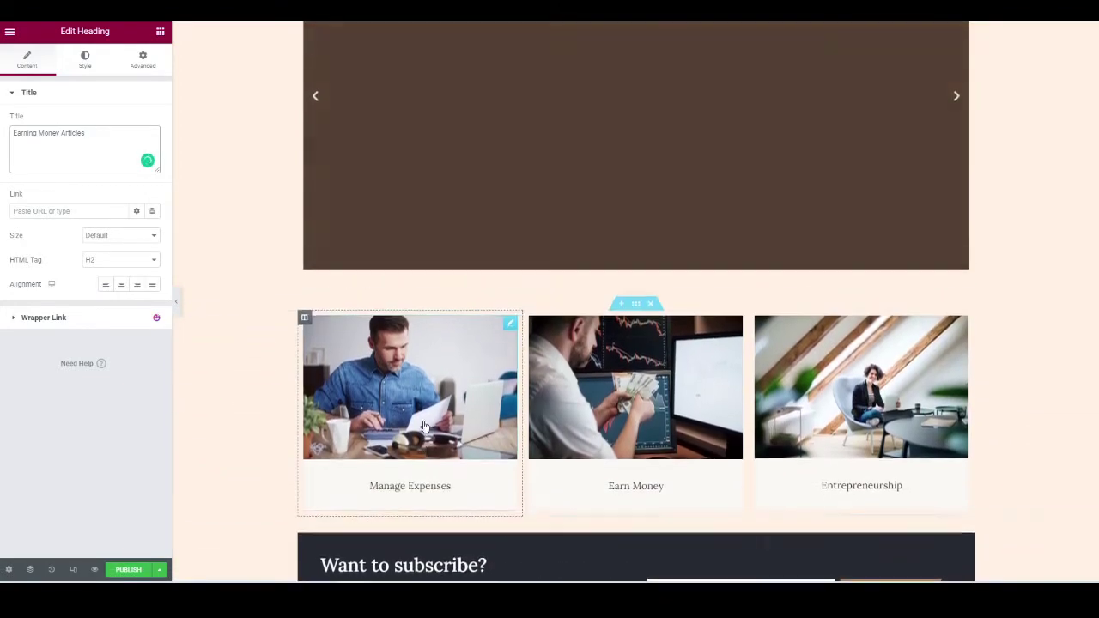
scroll(473, 372, down, 7)
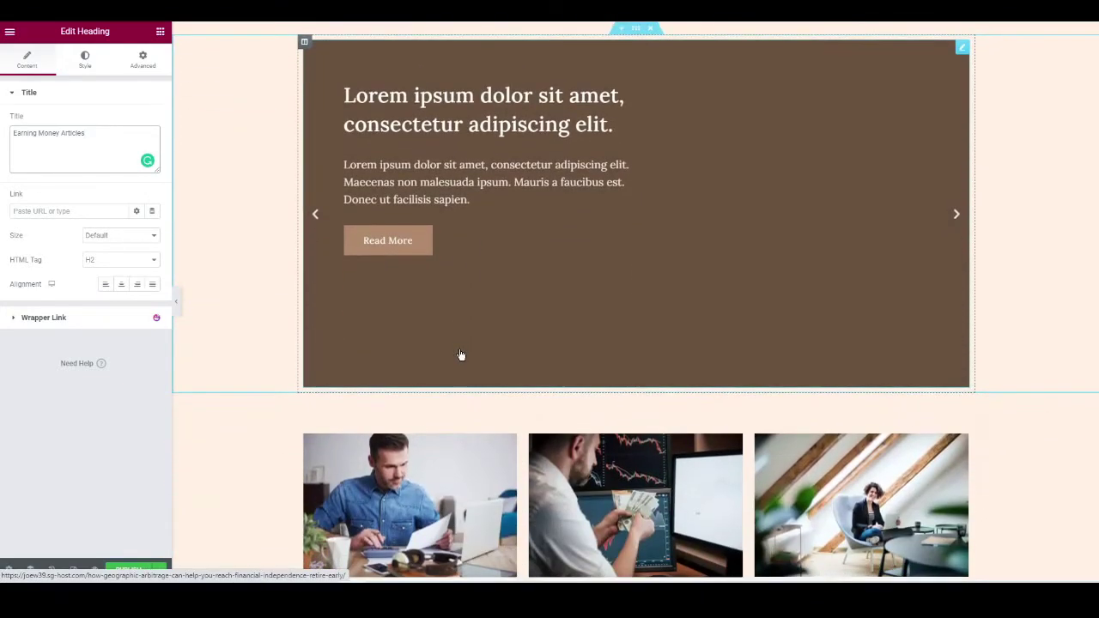
scroll(404, 367, down, 5)
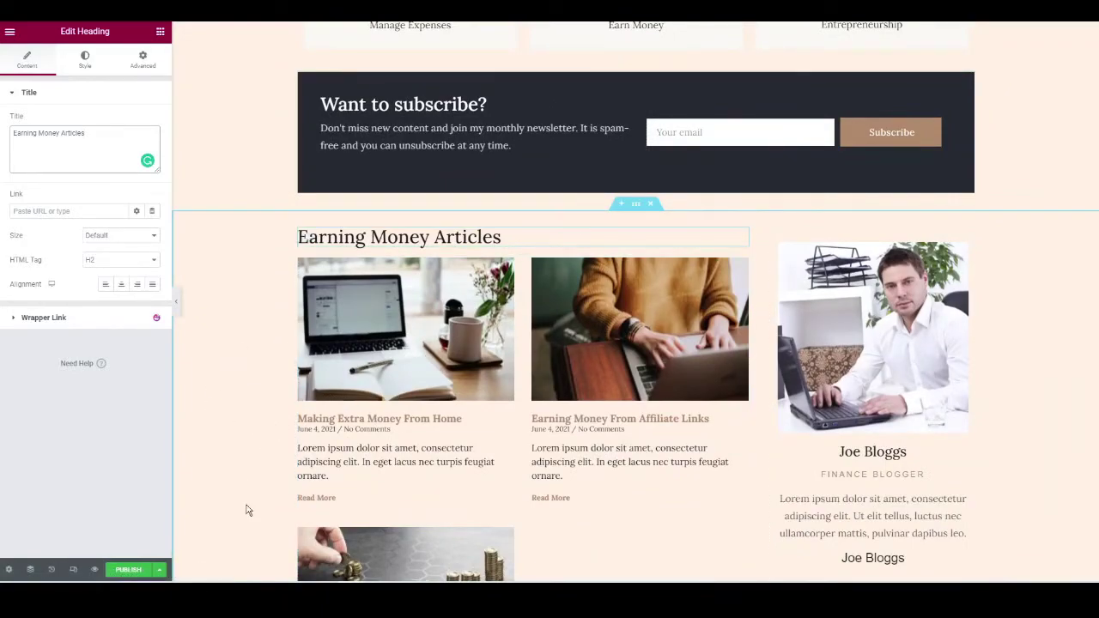
click(128, 570)
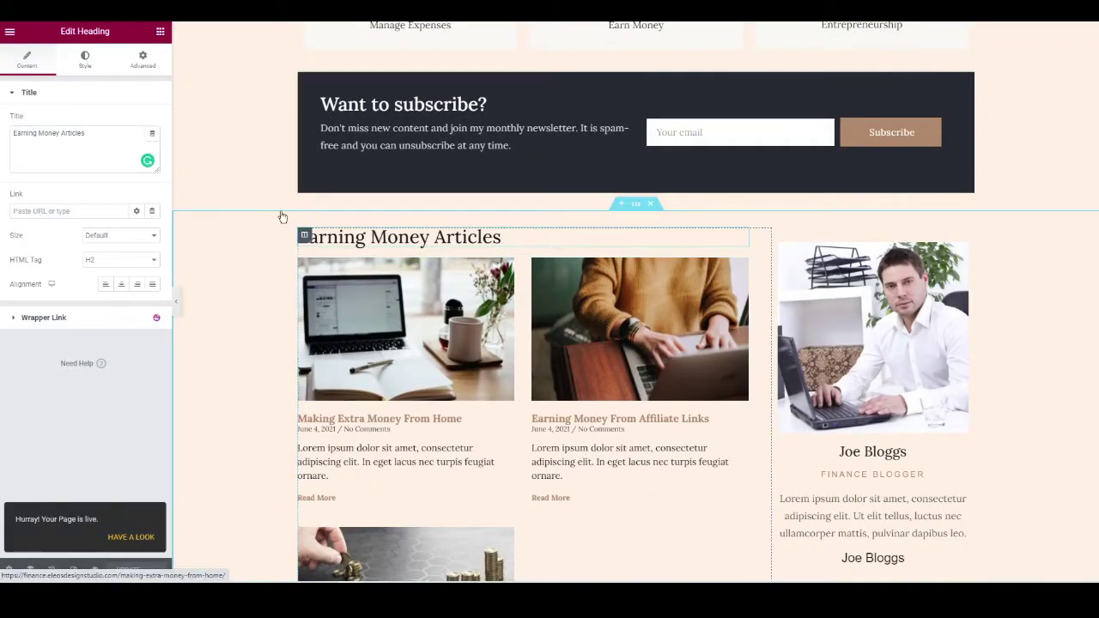
Exit the Elementor editor to the dashboard and return to the list of all pages.
click(10, 33)
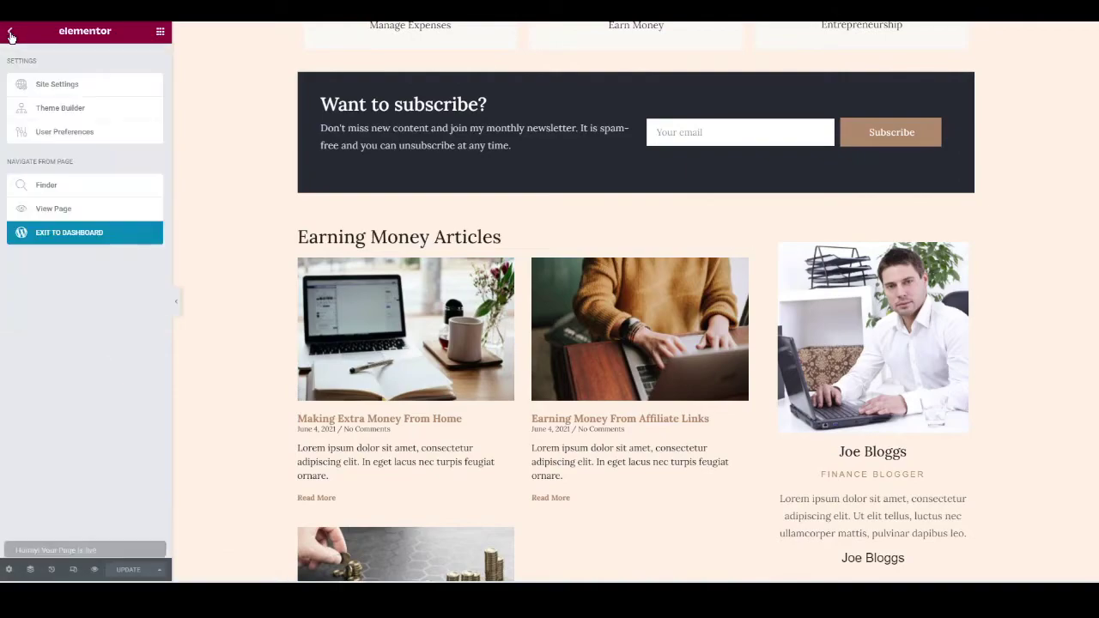
click(76, 238)
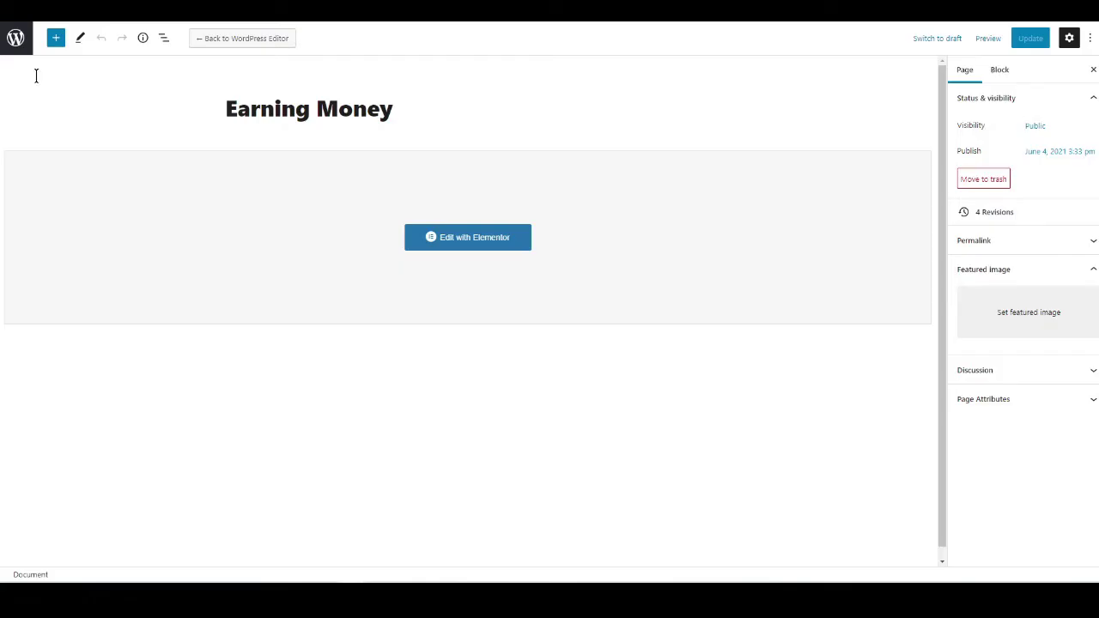
click(18, 40)
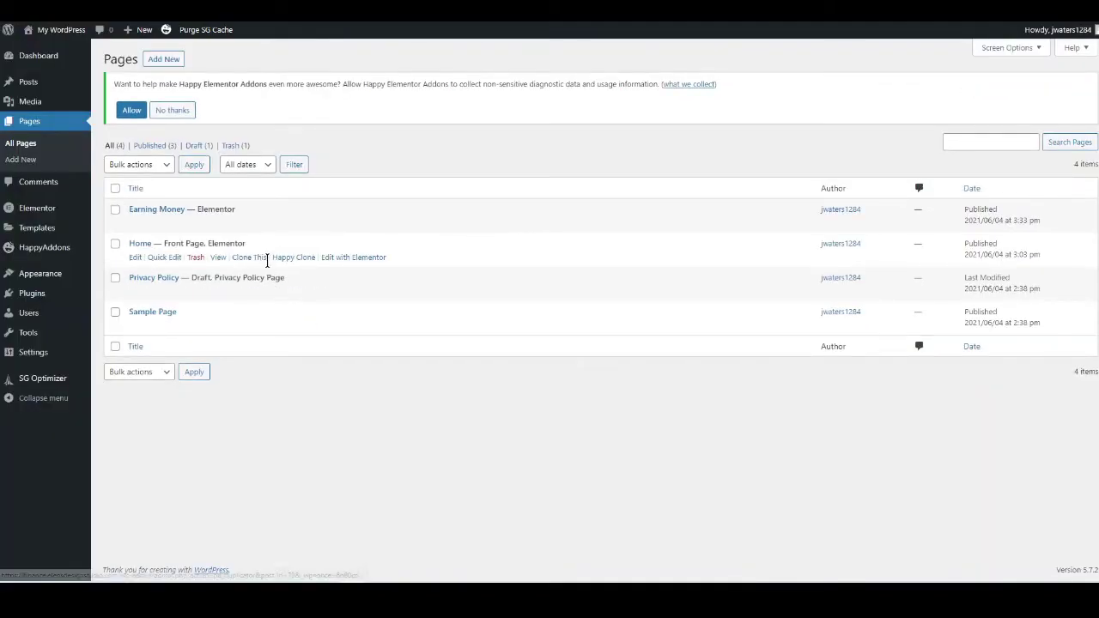
Duplicate the Earning Money page and rename the copy as Saving Money.
mouse_move(242, 227)
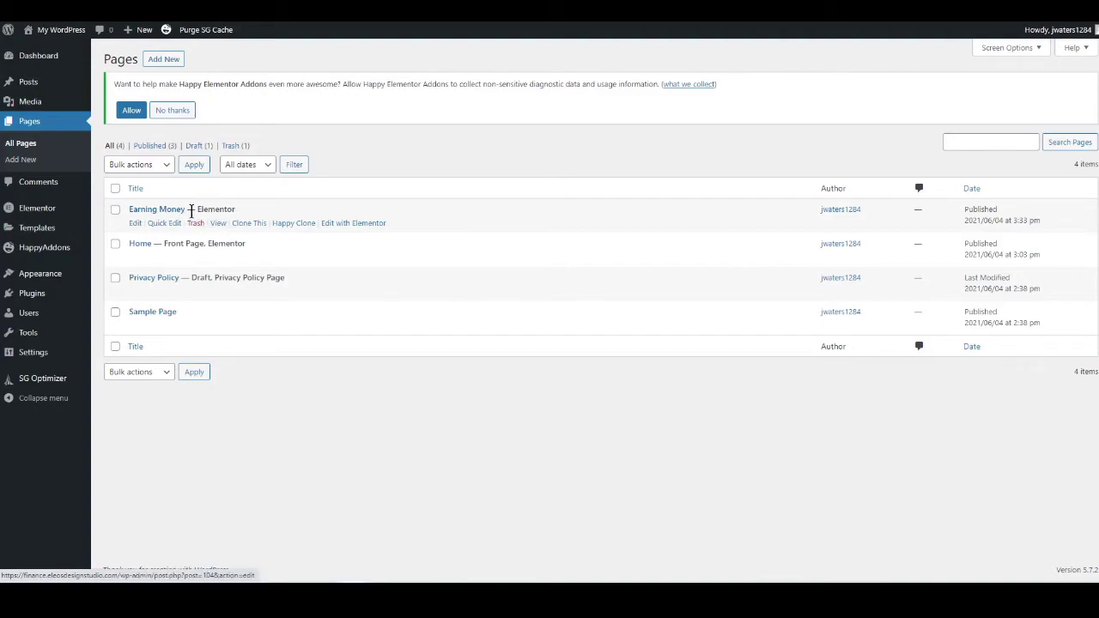
click(248, 223)
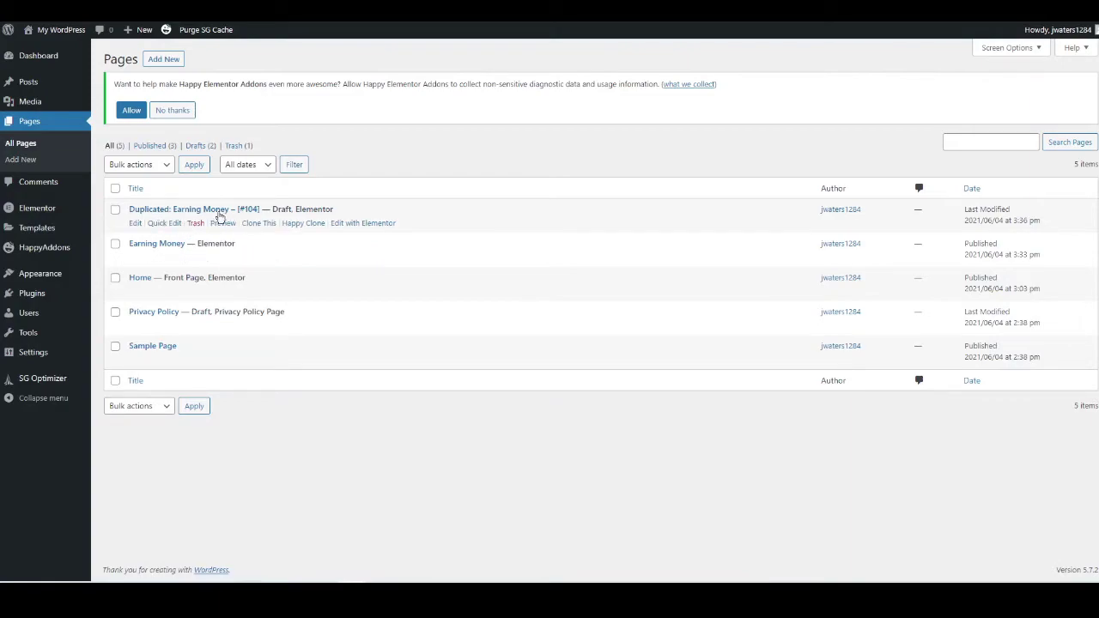
click(170, 224)
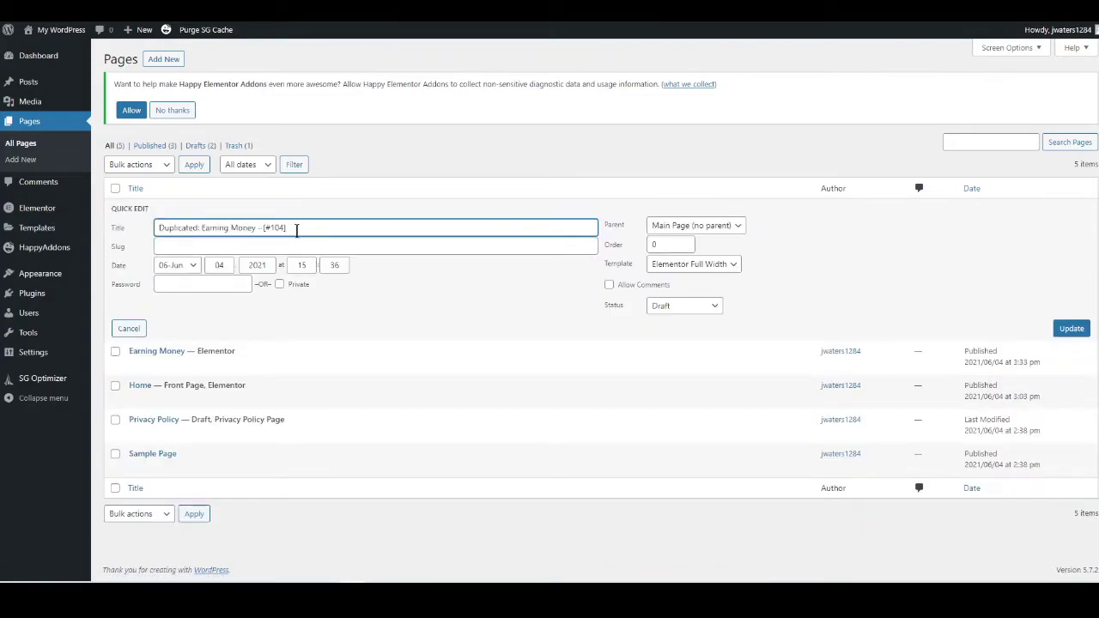
drag(286, 227, 141, 237)
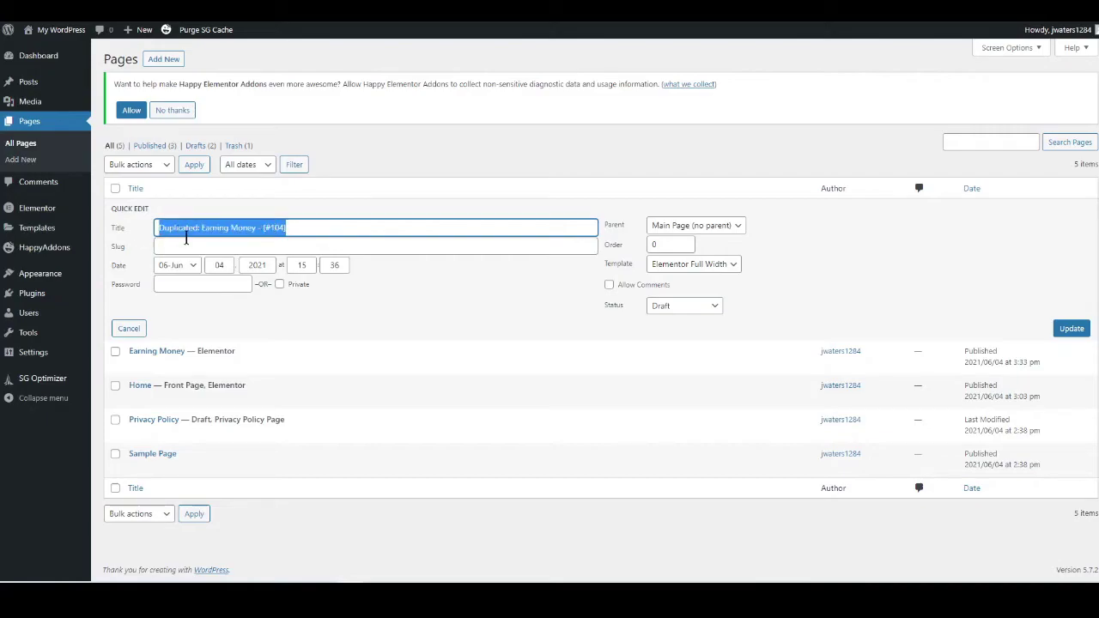
text(Saving Money)
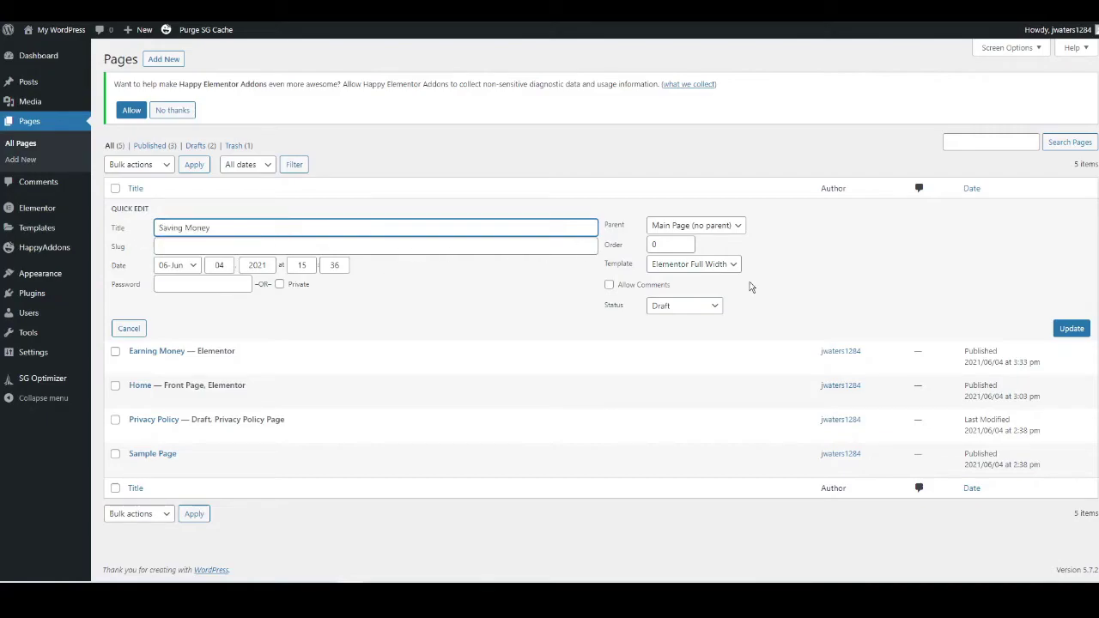
click(1072, 328)
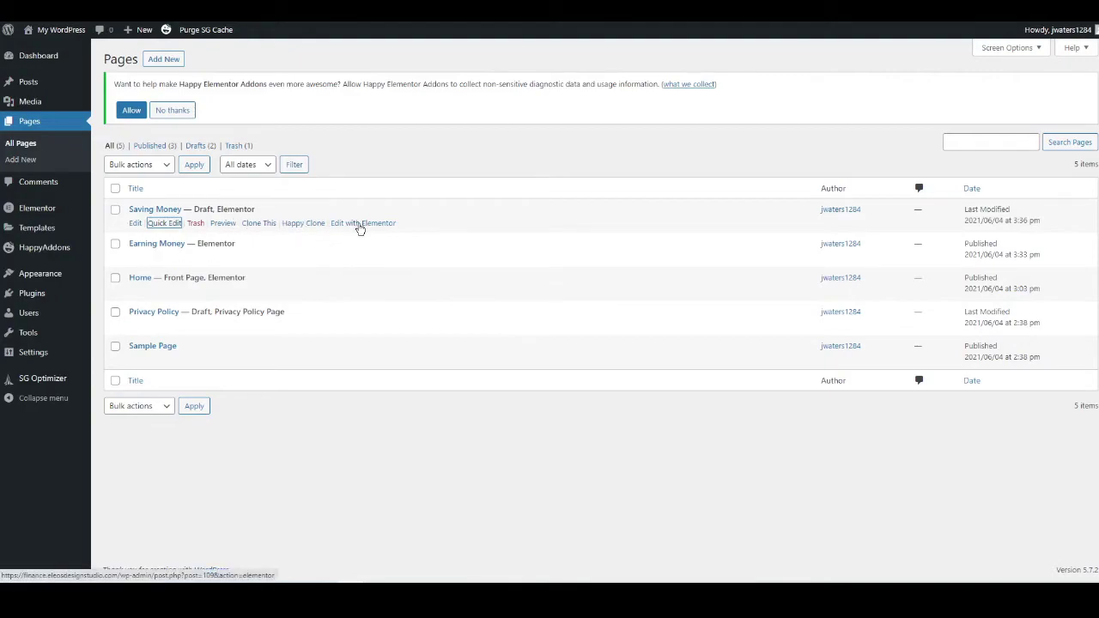
Open the Saving Money page in Elementor and change the heading above the post grid to "Saving Money Articles".
click(360, 225)
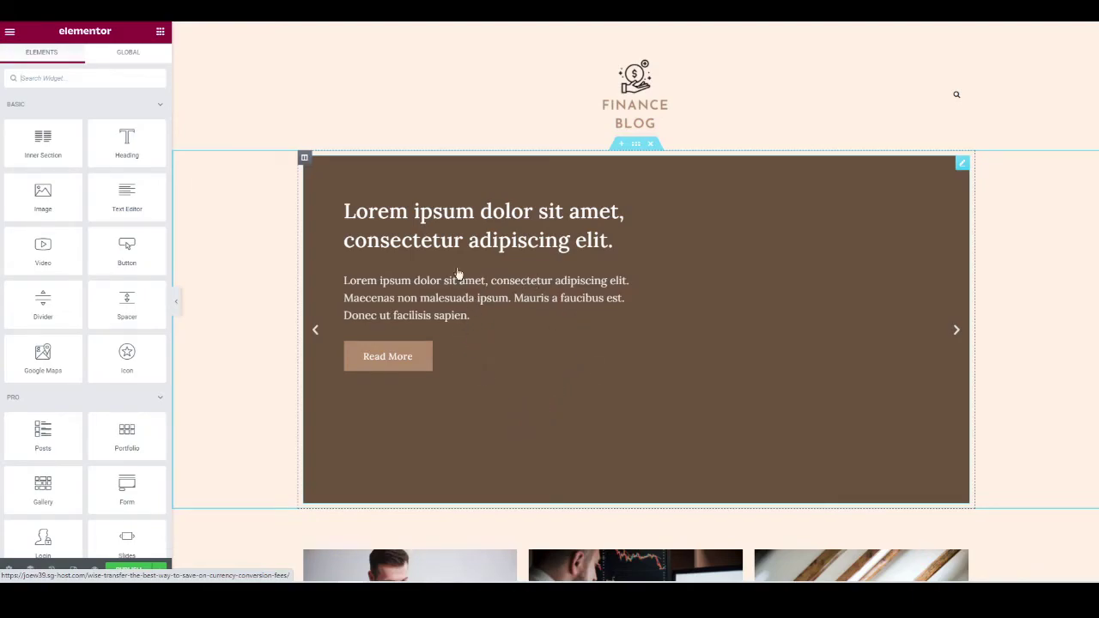
scroll(449, 390, down, 5)
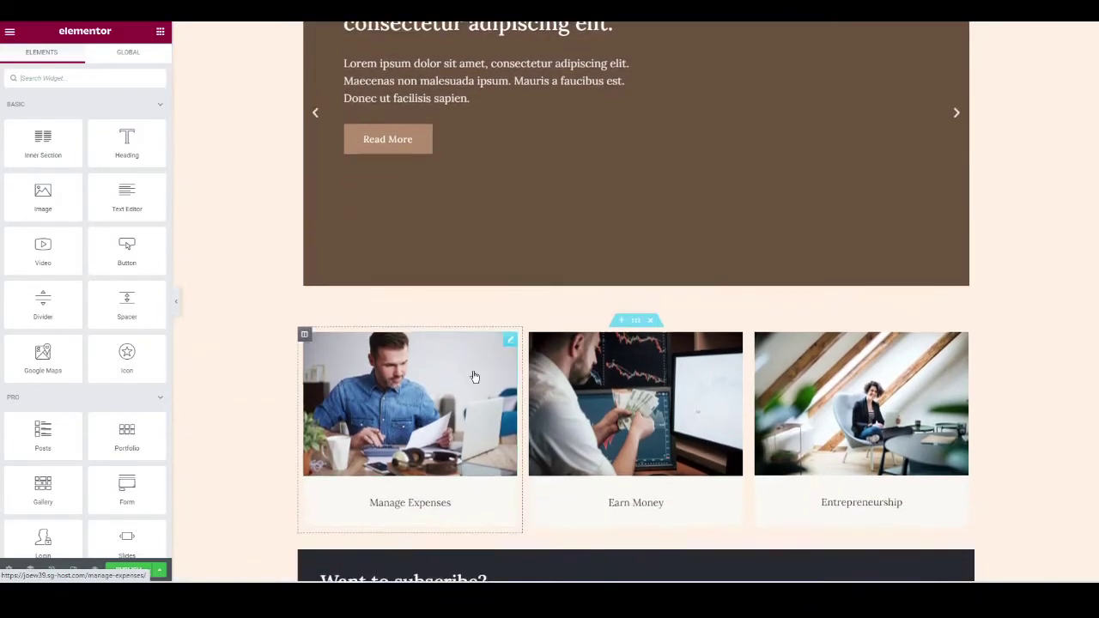
scroll(477, 366, down, 3)
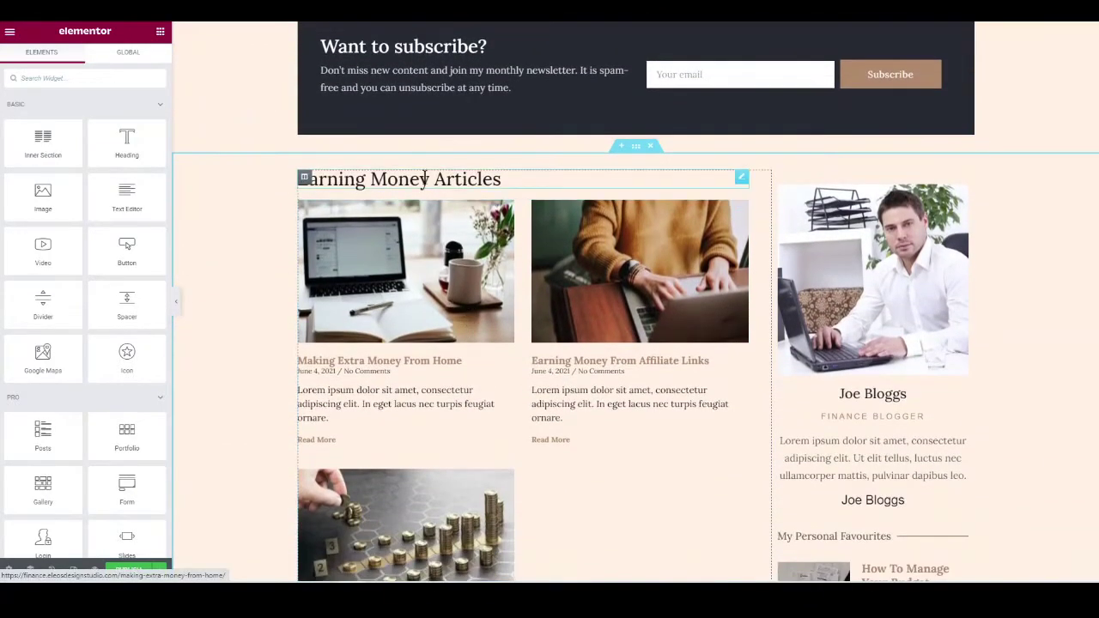
click(413, 188)
drag(39, 135, 5, 140)
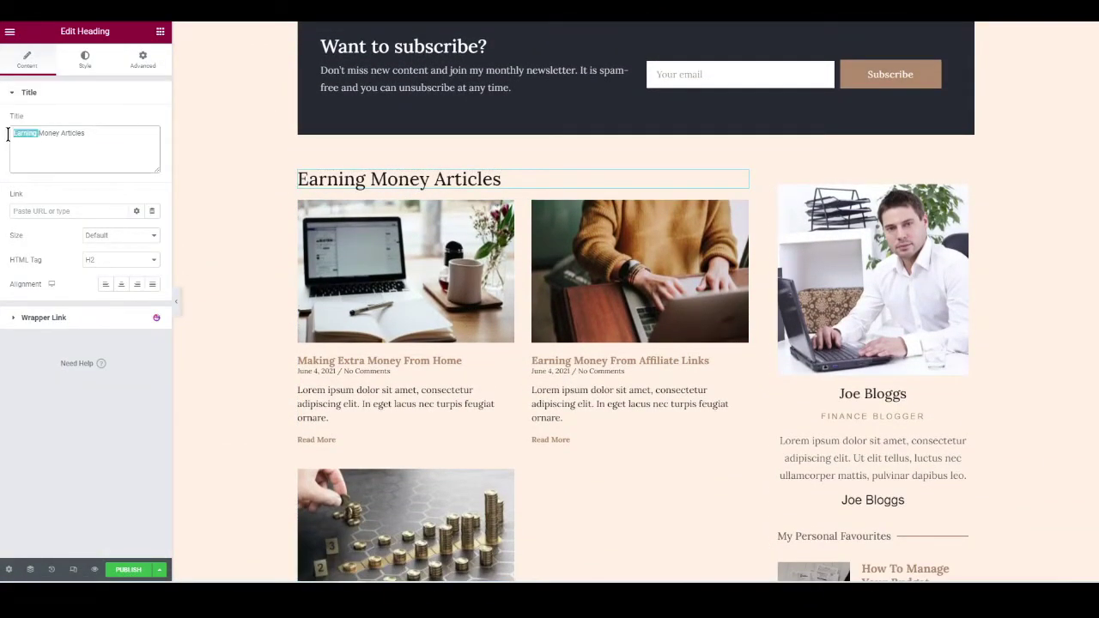
text(Saving)
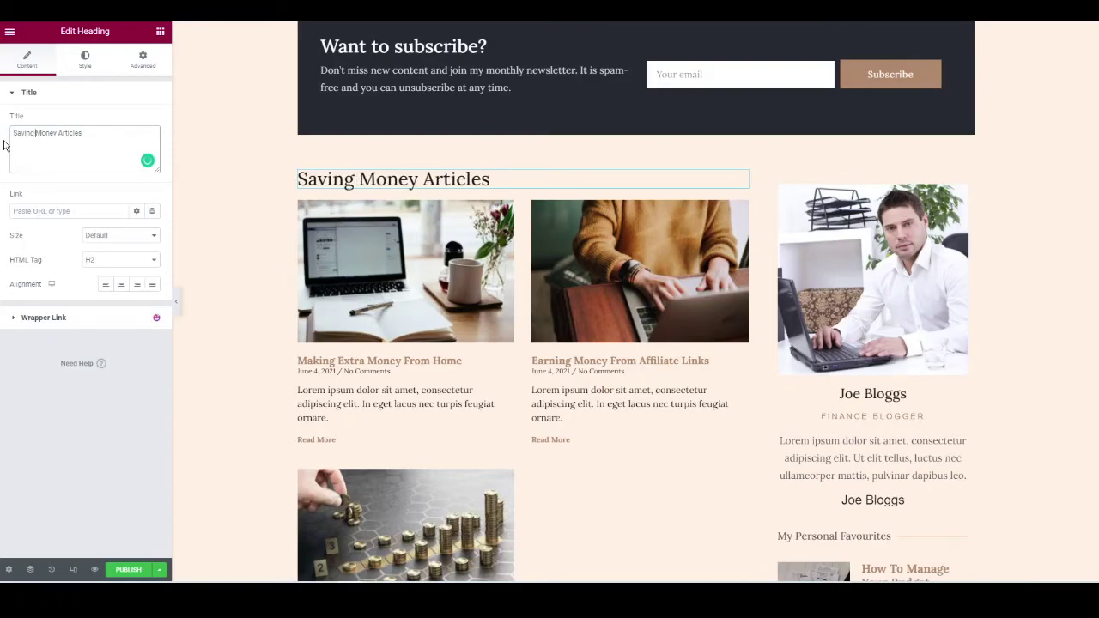
Replace the post grid's Earning Money query term with the Saving Money category.
click(450, 306)
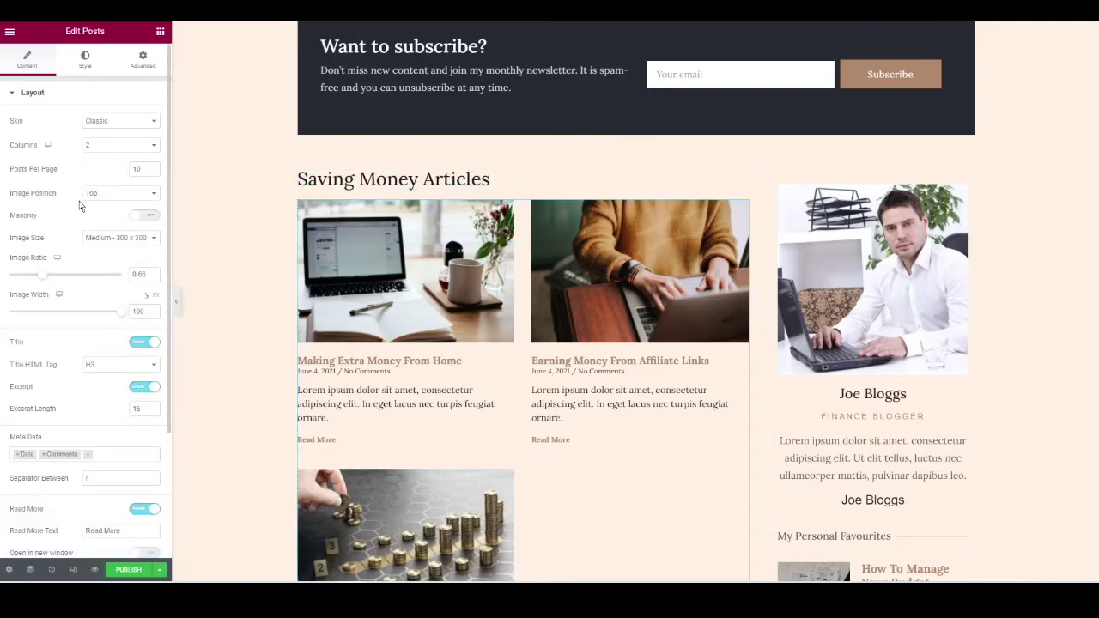
scroll(91, 266, down, 3)
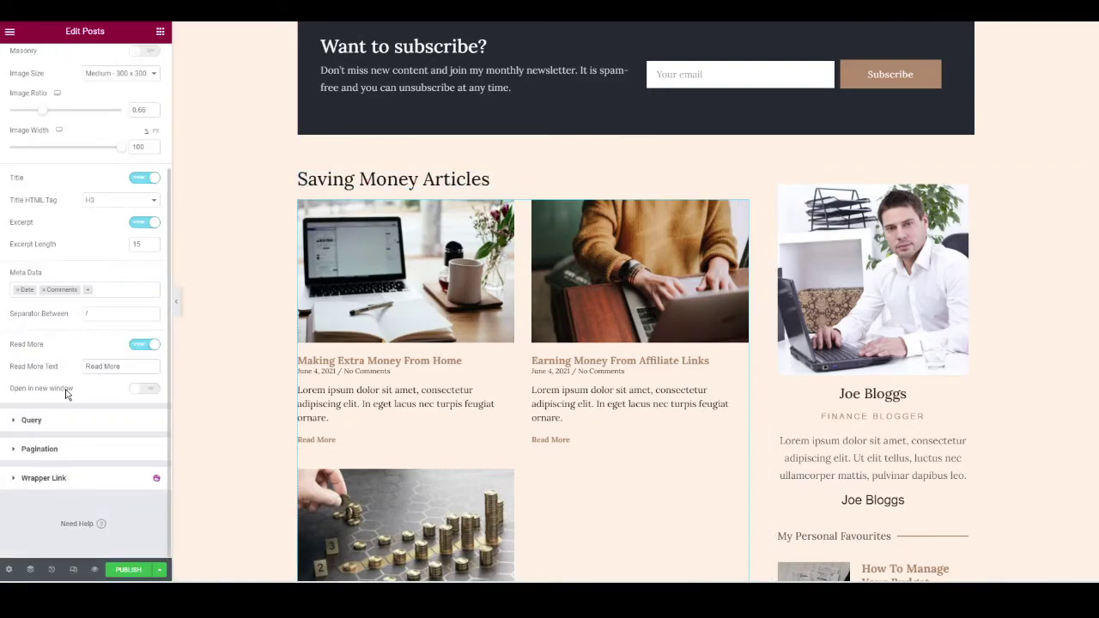
click(34, 422)
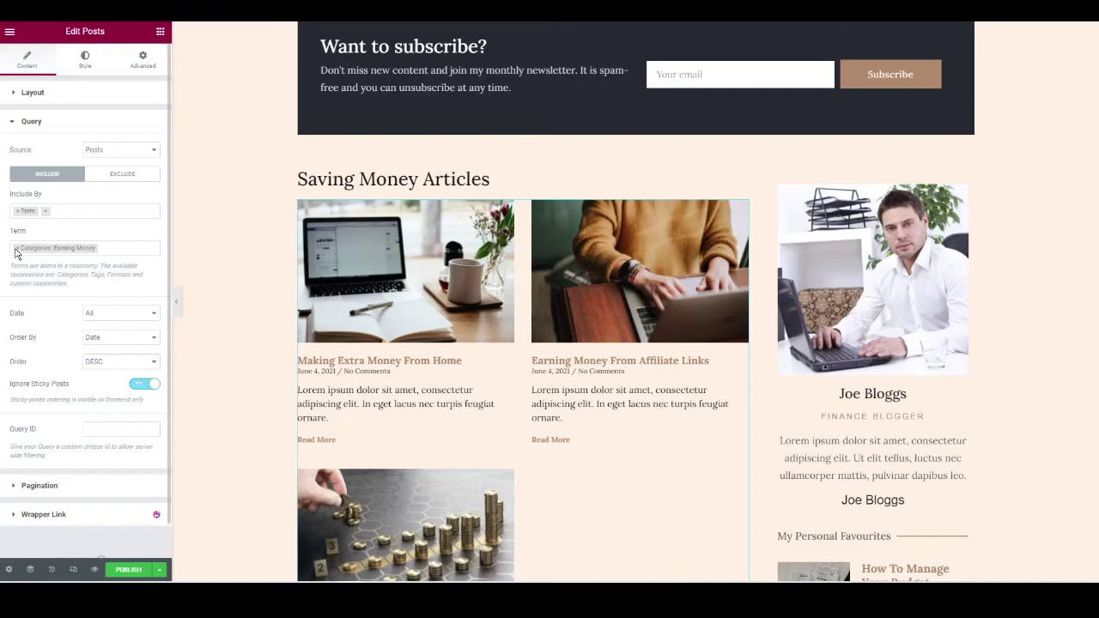
click(15, 249)
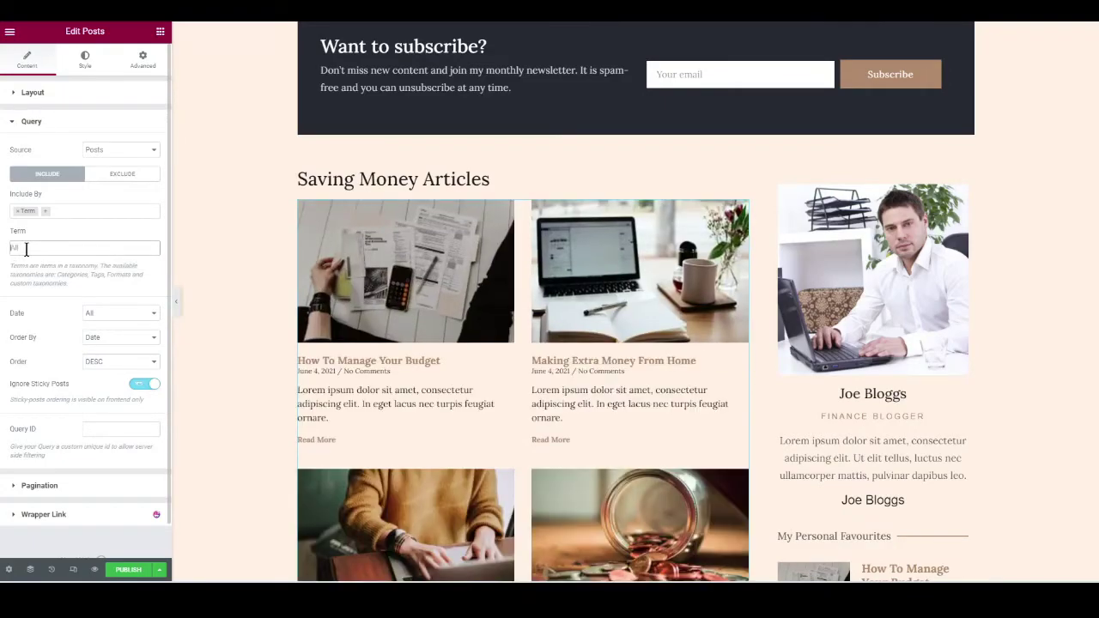
click(26, 249)
text(saving)
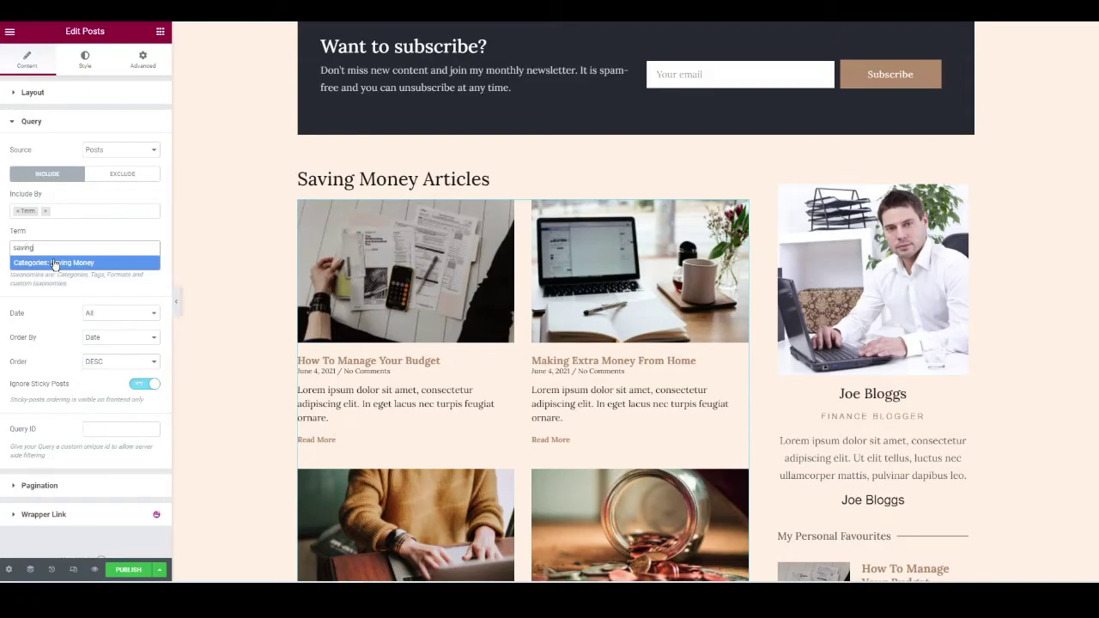
click(52, 262)
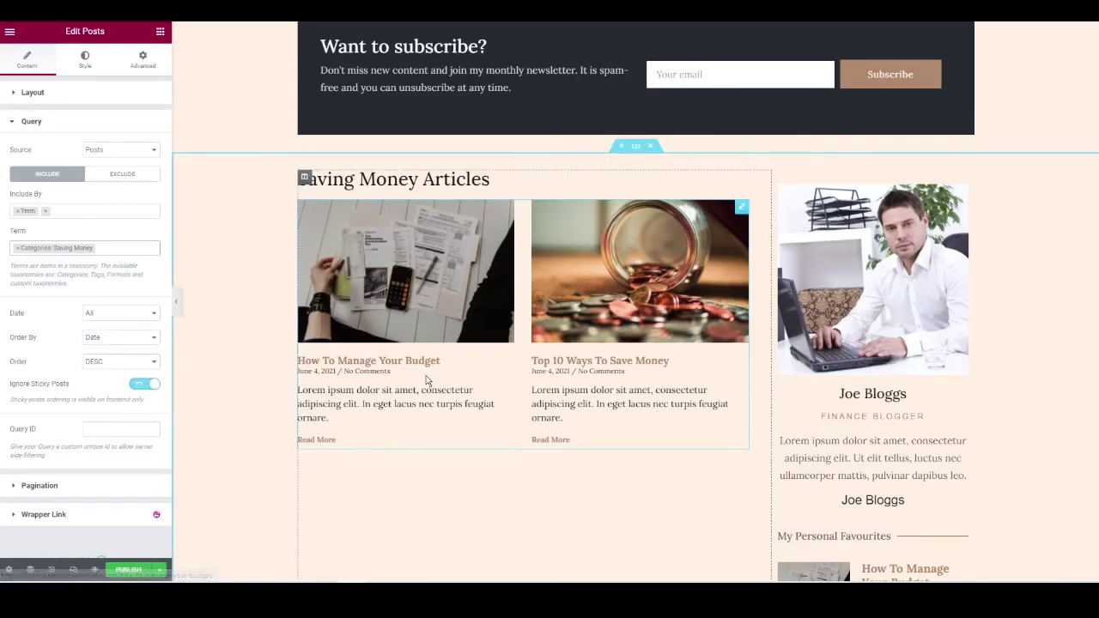
Publish the Saving Money page and exit the Elementor editor to the list of all pages.
click(144, 571)
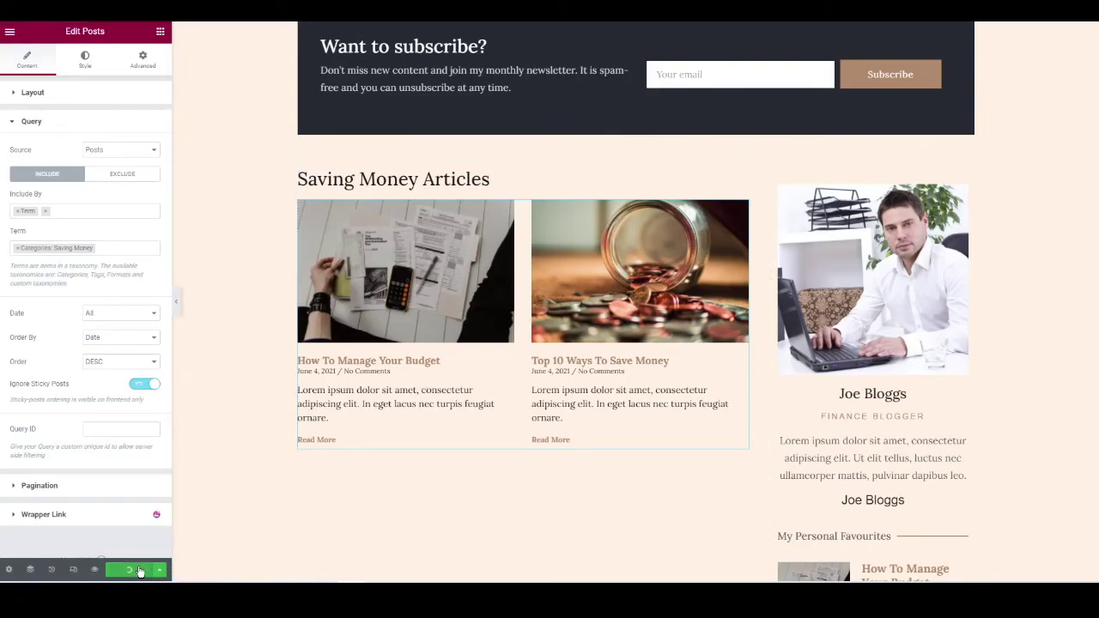
click(9, 31)
click(70, 238)
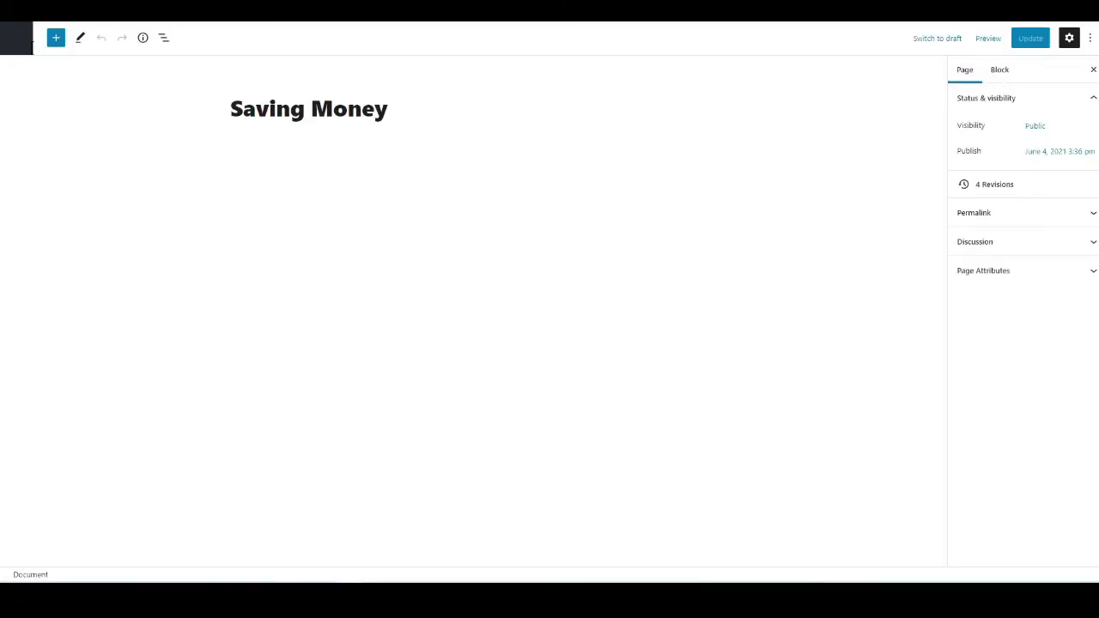
click(18, 41)
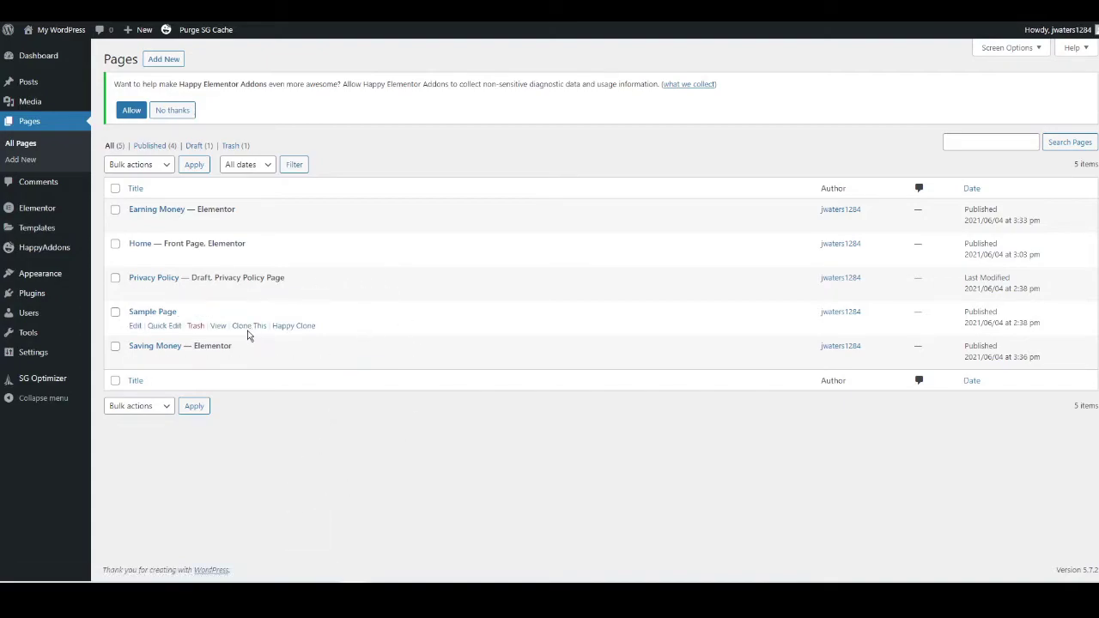
Create a navigation menu named Menu 1 from the default page items.
mouse_move(42, 280)
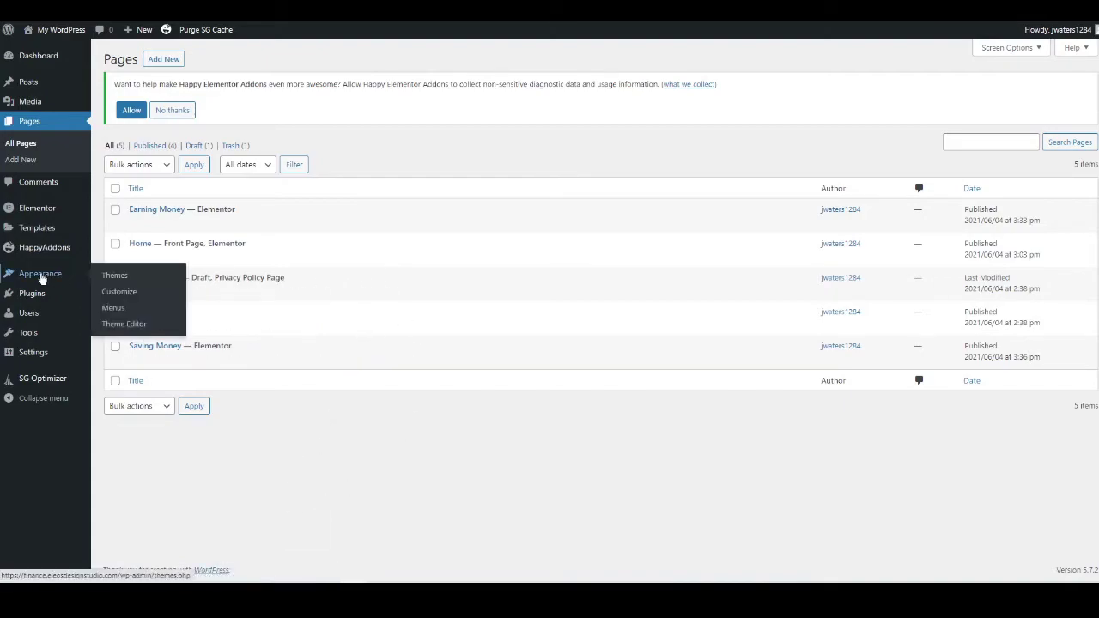
click(115, 308)
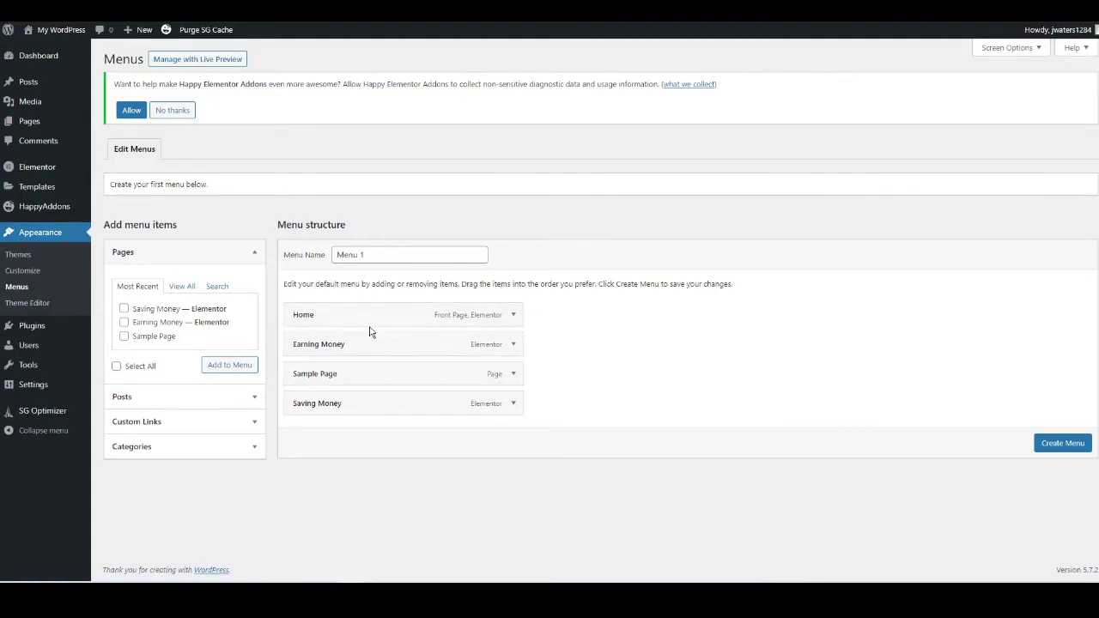
click(1070, 454)
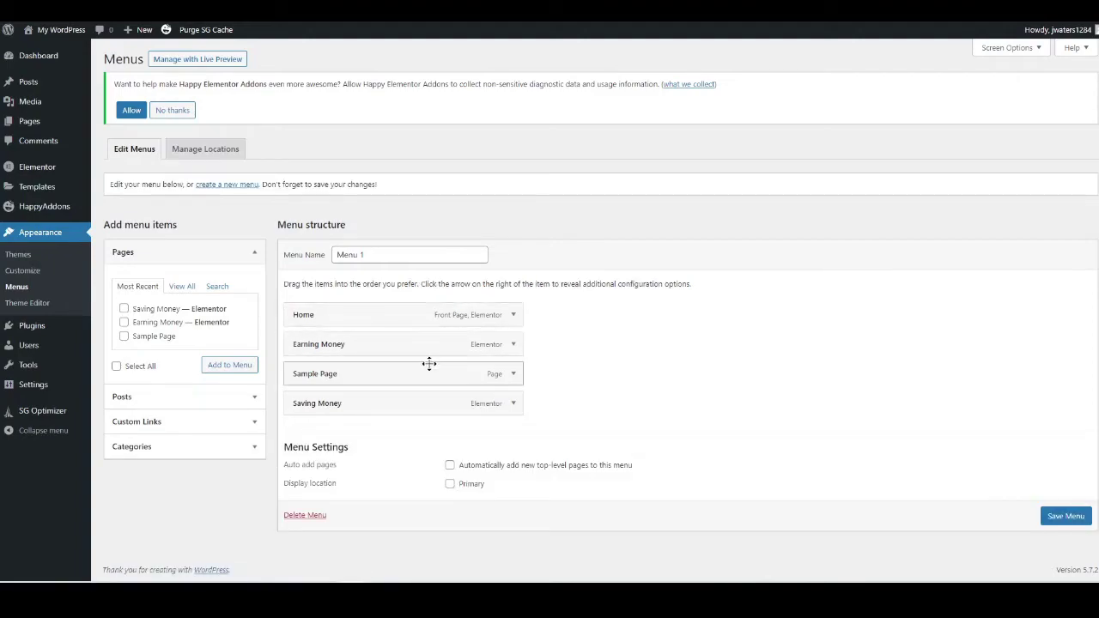
Set the menu's display location to Primary and remove the Sample Page item from it.
click(450, 486)
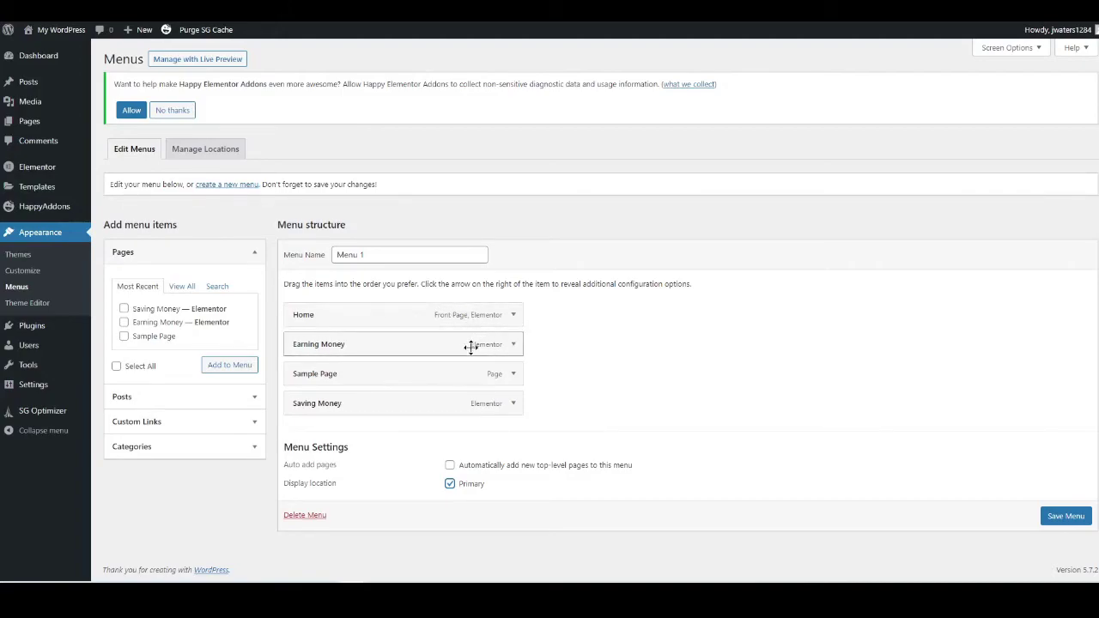
click(514, 375)
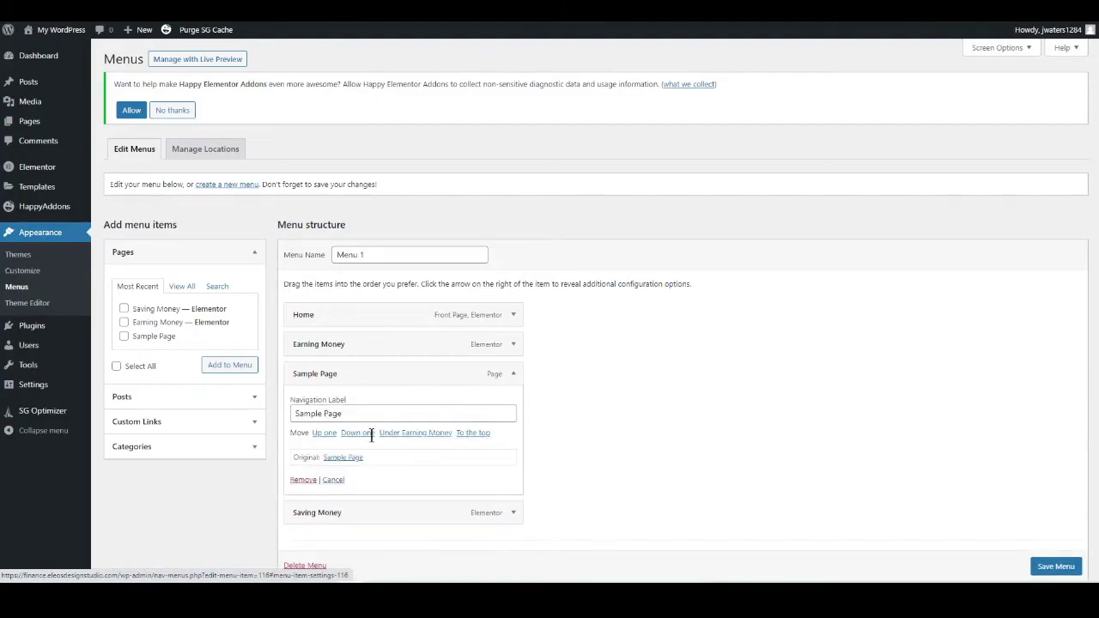
click(303, 486)
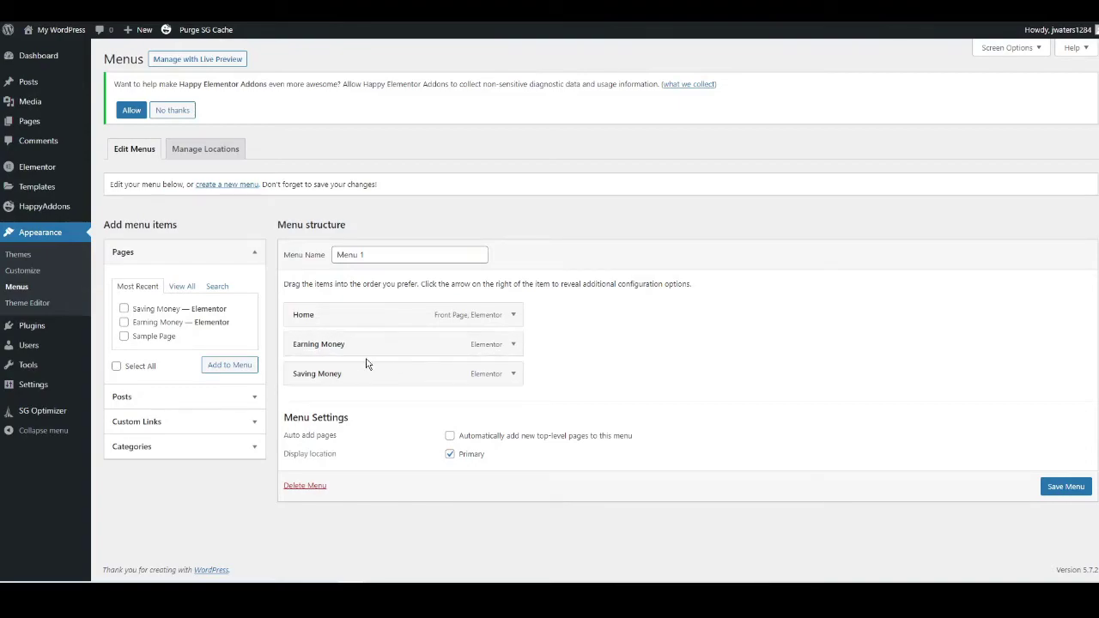
Add a custom link to the menu with the URL # and the link text Categories.
click(163, 423)
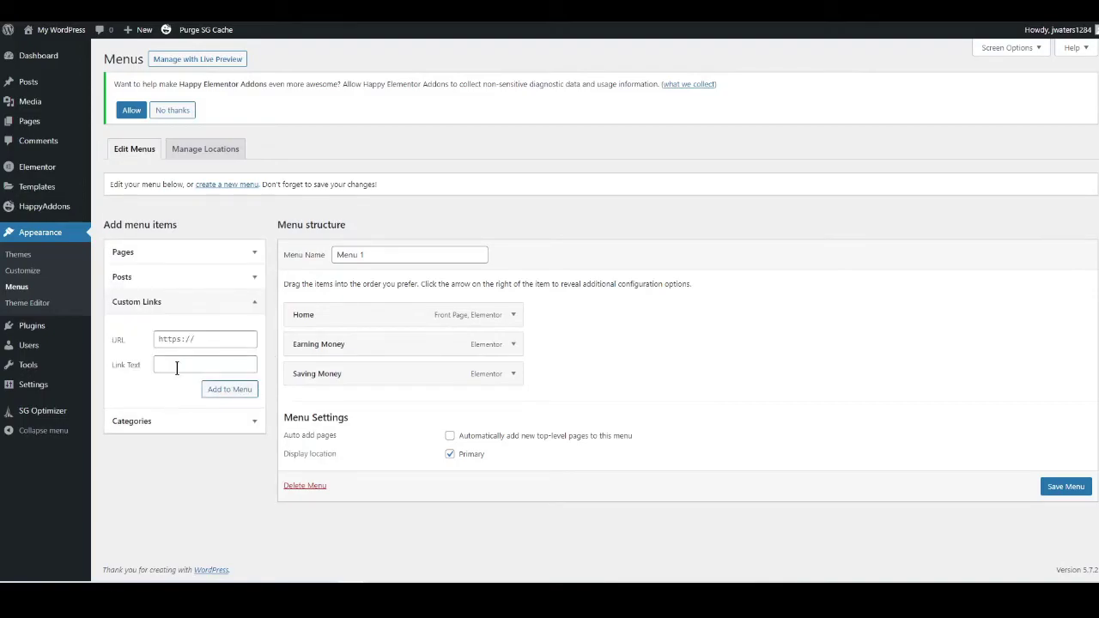
click(185, 340)
click(174, 365)
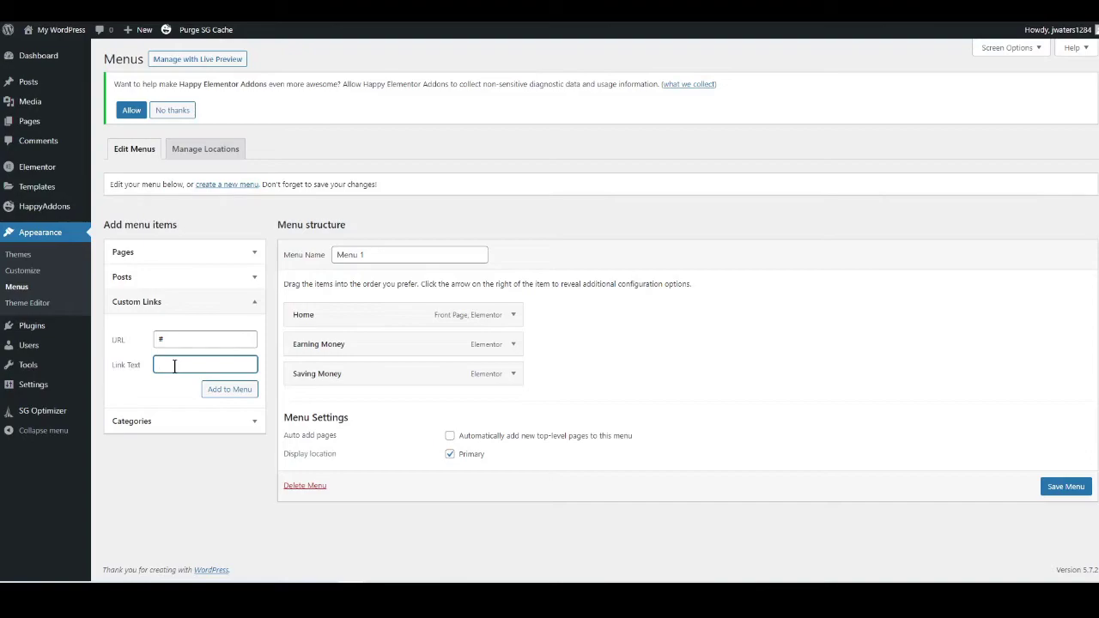
click(175, 365)
click(226, 421)
click(228, 390)
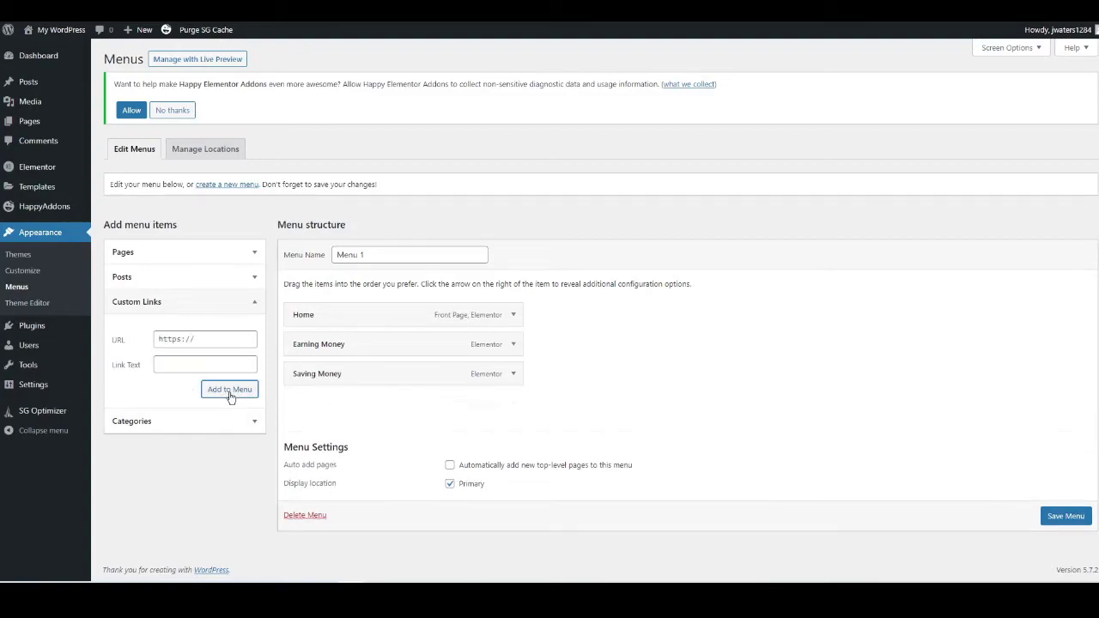
Place Categories directly below Home, nest Earning Money and Saving Money under it as sub items, and save the menu.
drag(334, 403, 327, 346)
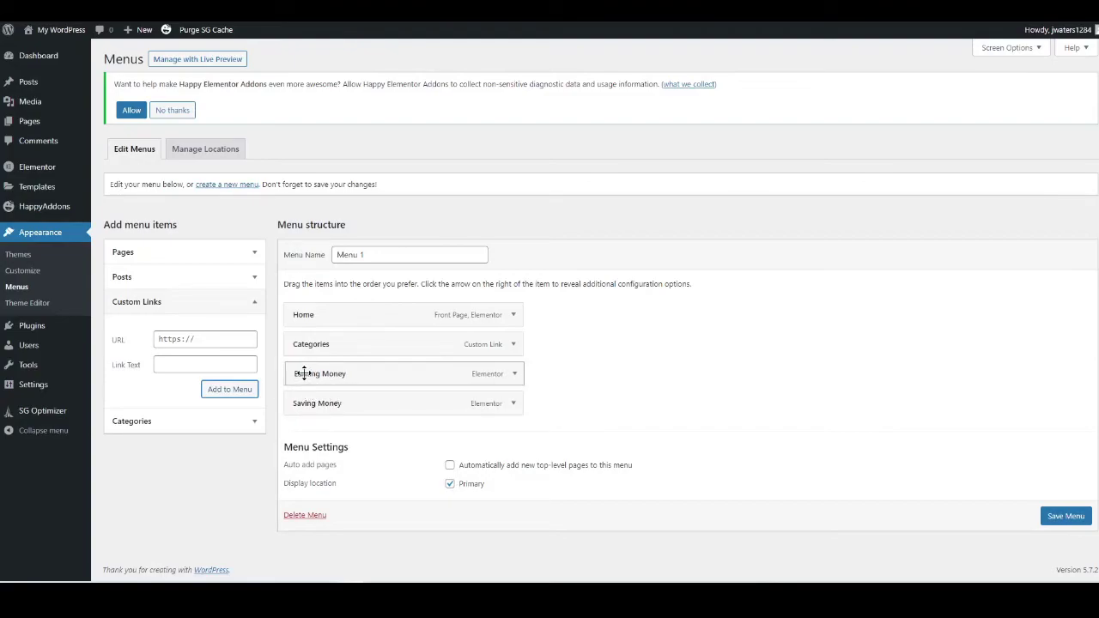
drag(304, 372, 322, 403)
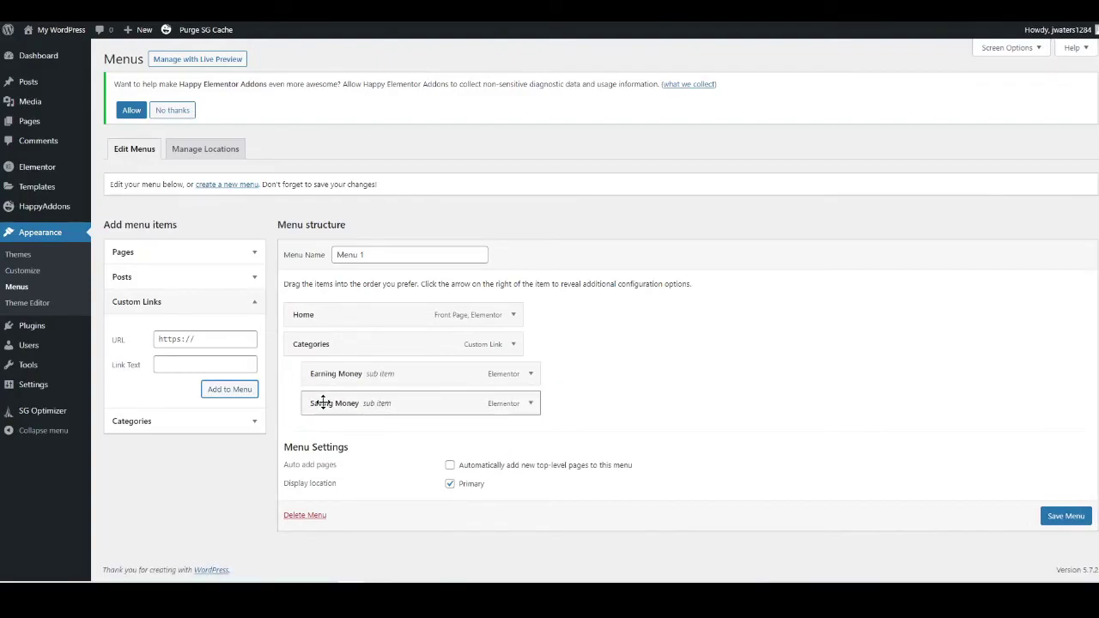
click(1061, 520)
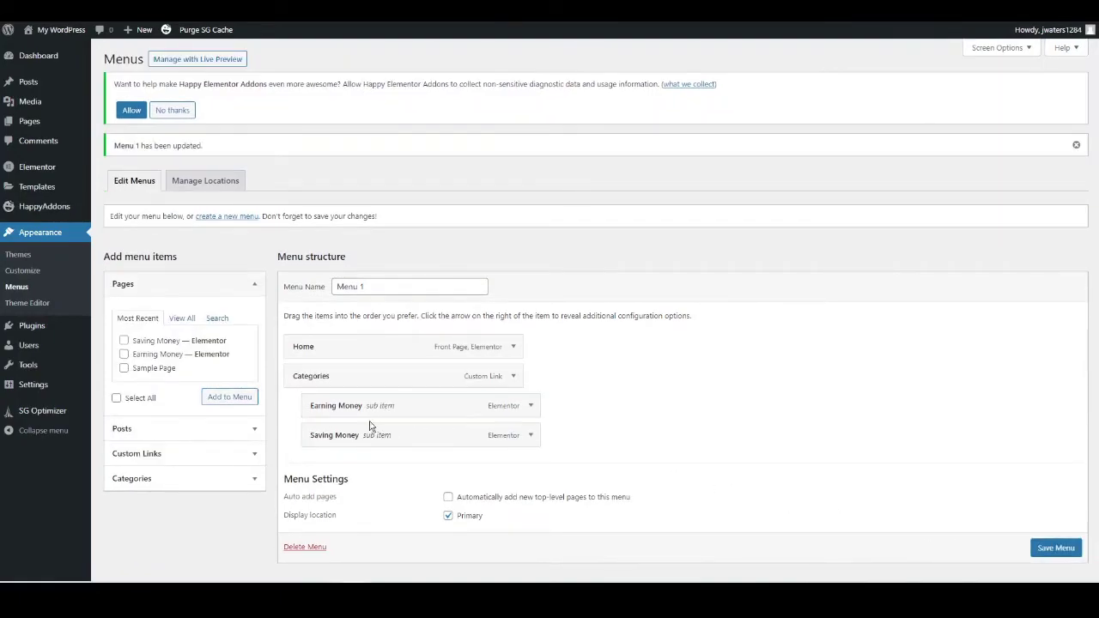
scroll(359, 432, down, 1)
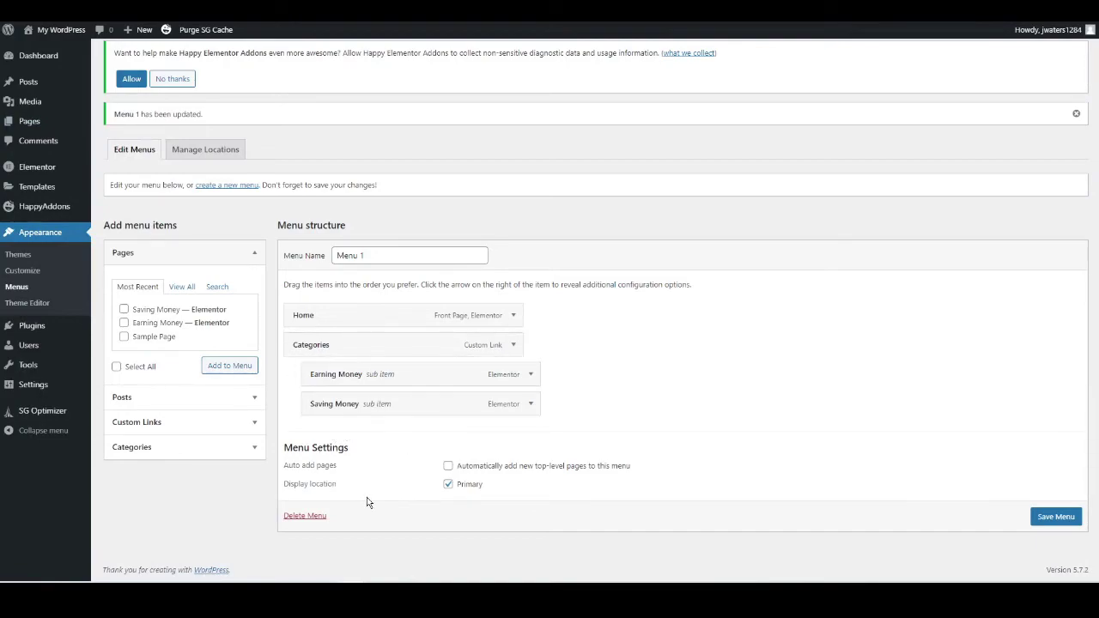
click(1054, 518)
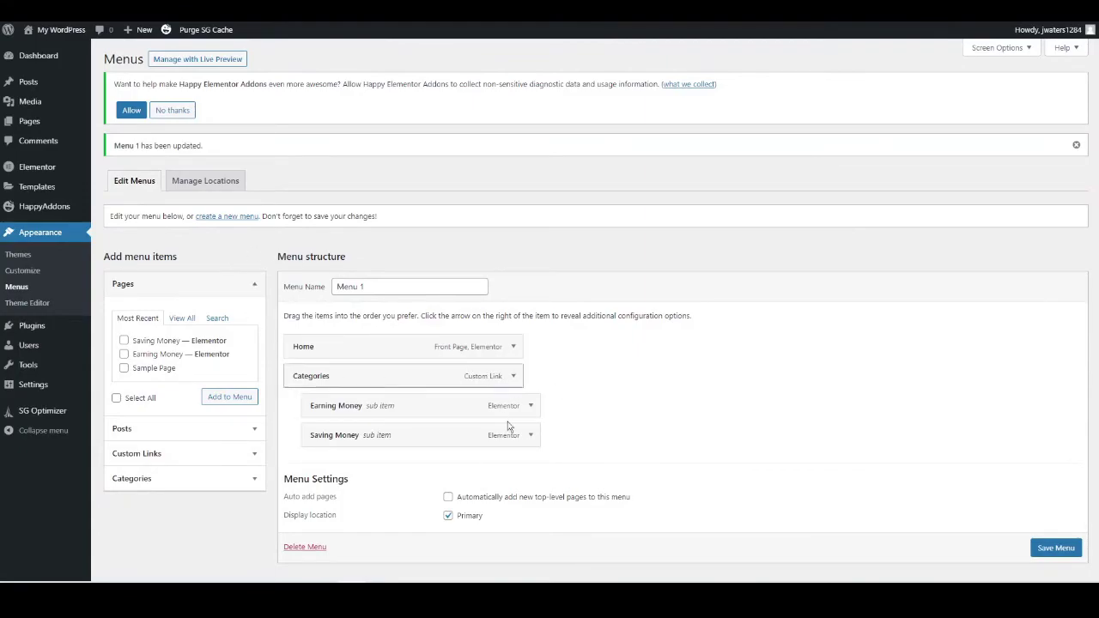
scroll(383, 366, down, 1)
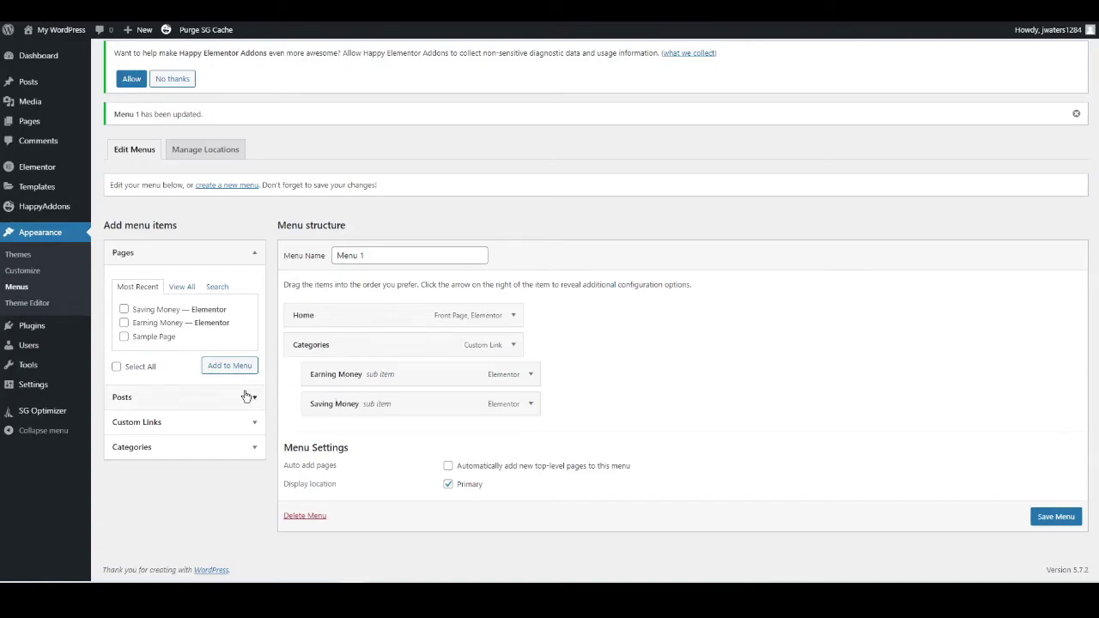
Create a new, empty navigation menu named Footer.
click(235, 186)
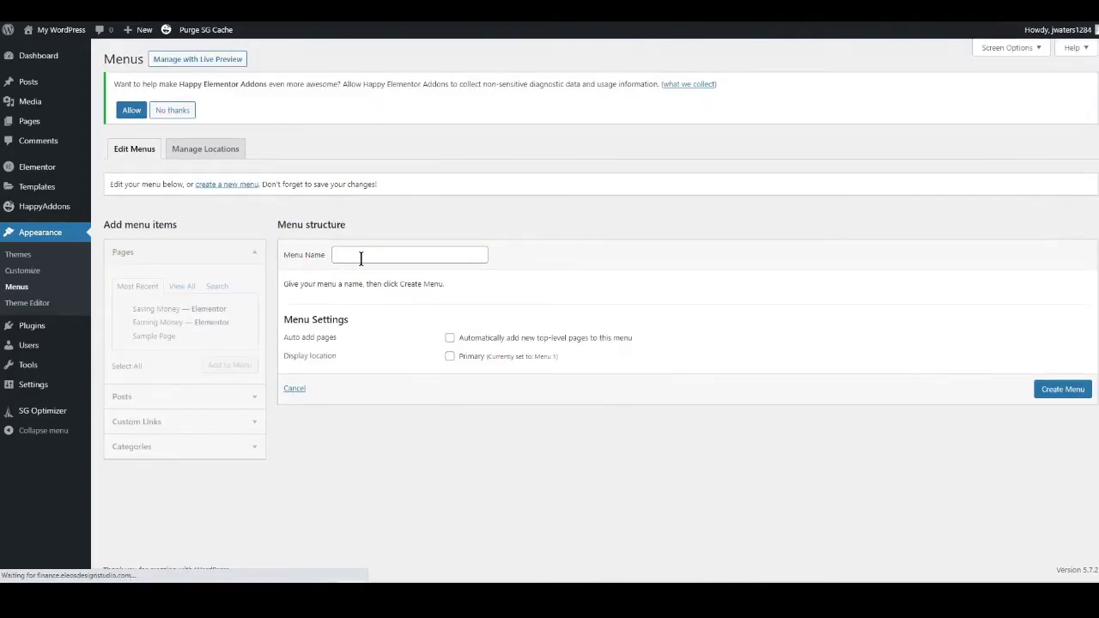
click(356, 255)
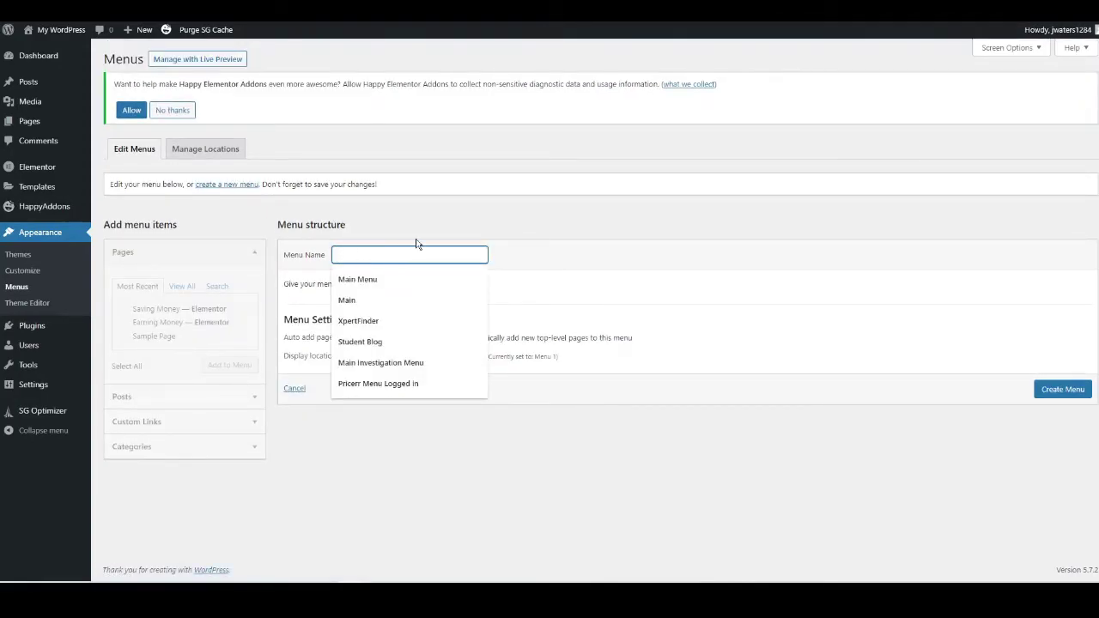
click(416, 243)
click(354, 256)
text(Footer)
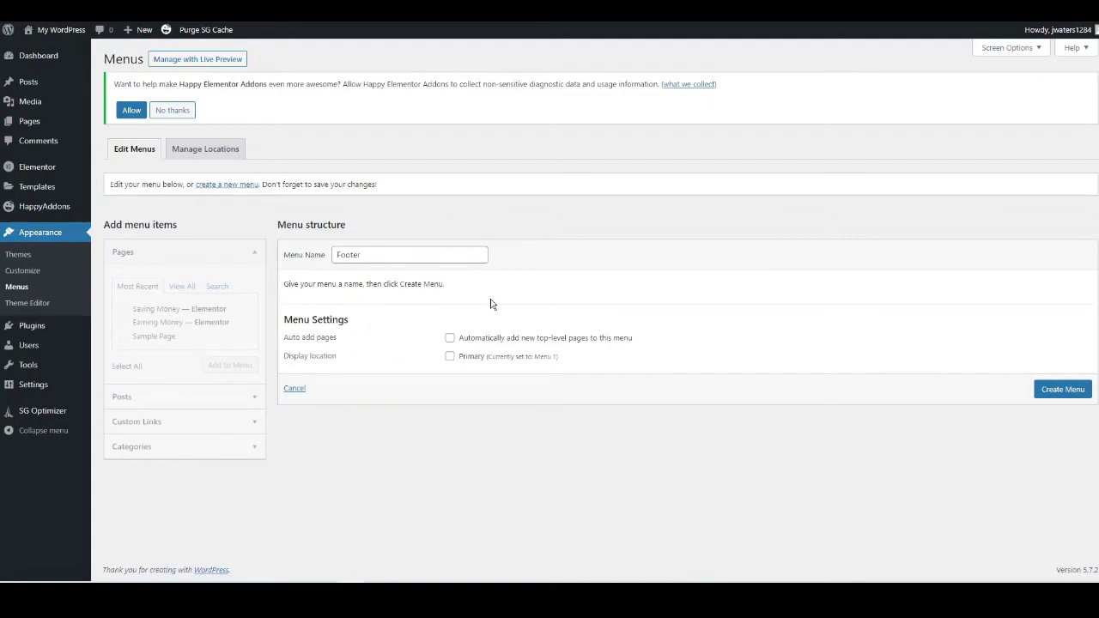
click(1062, 389)
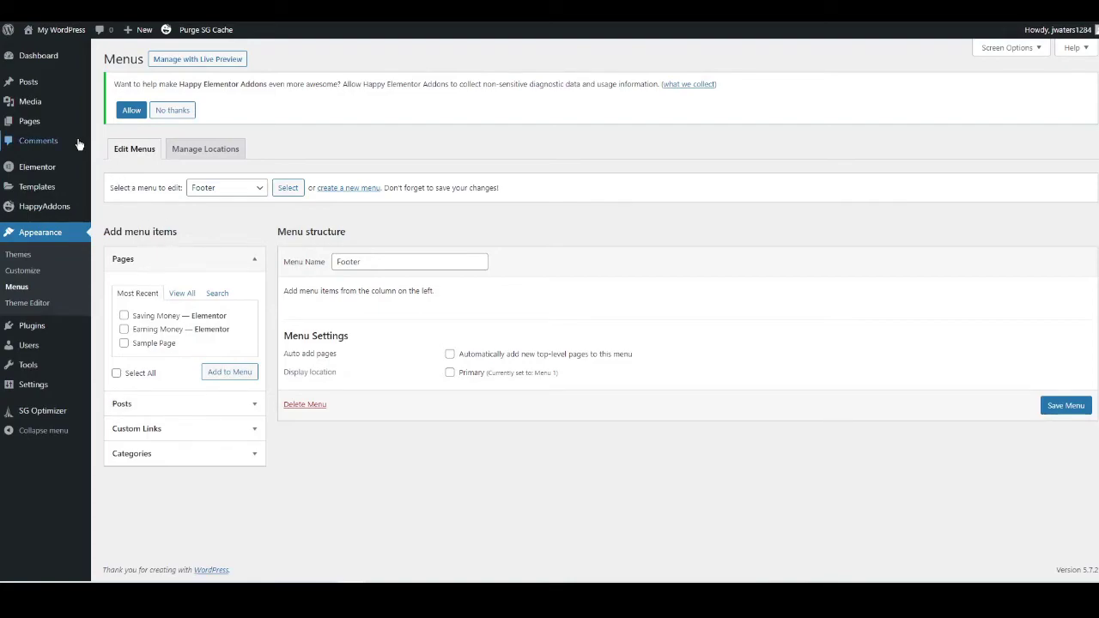
Add a custom link to the Footer menu with the URL # and the link text Privacy Policy.
mouse_move(34, 126)
mouse_move(36, 330)
click(170, 432)
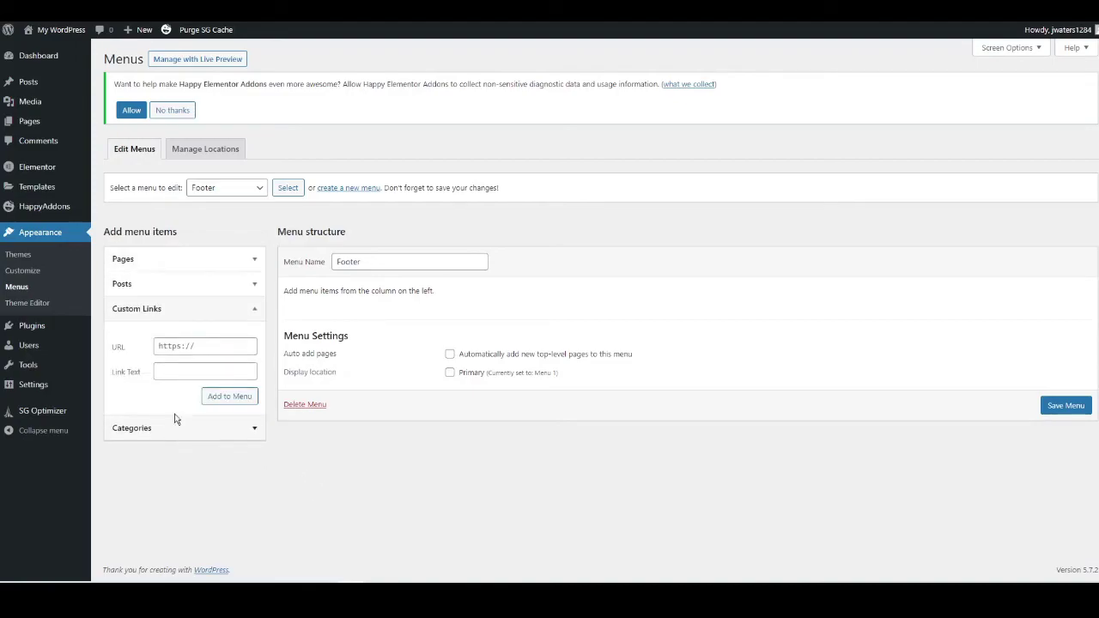
click(188, 346)
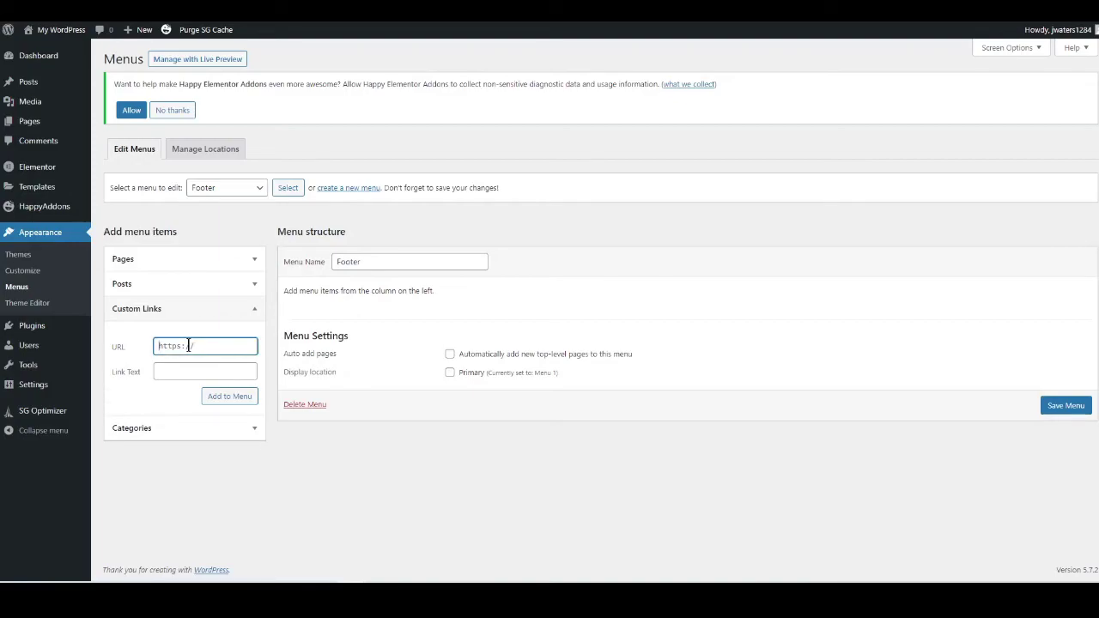
text(#)
click(187, 371)
text(Privacy Policy)
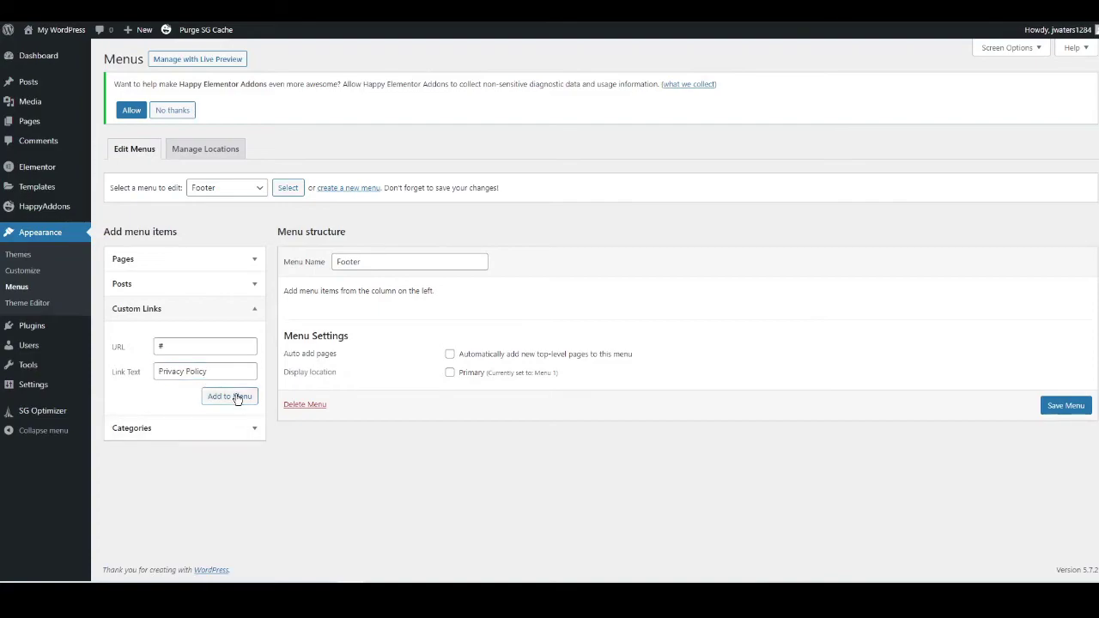
click(237, 398)
Add a second custom link with the URL # and the link text Terms & Conditions, and save the Footer menu.
click(188, 347)
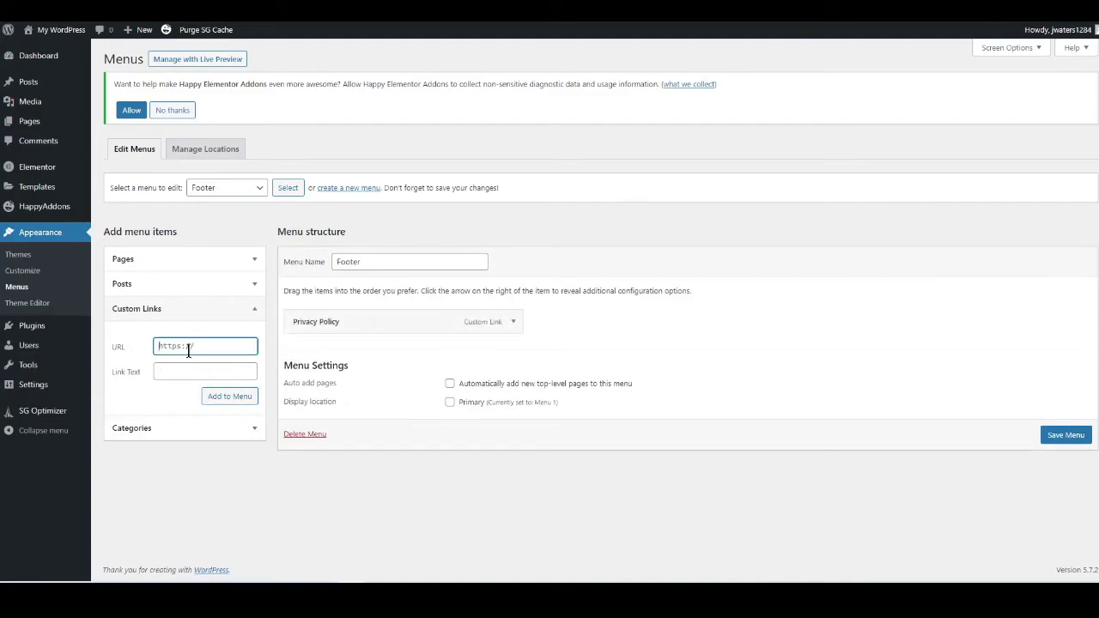
text(#)
click(182, 369)
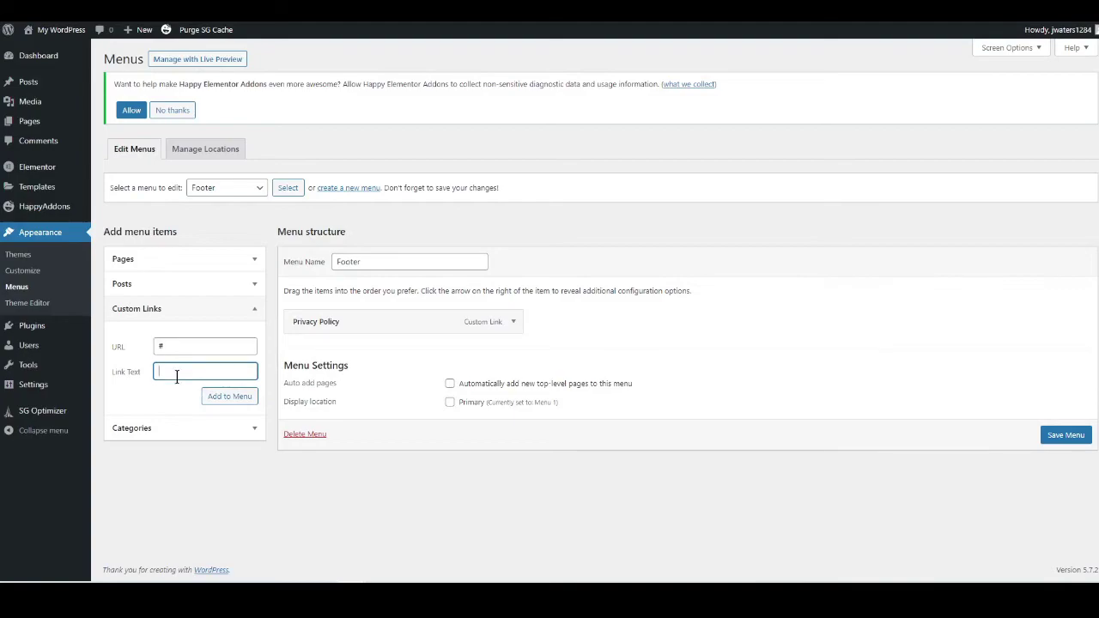
text(Terms & Conditions)
click(237, 397)
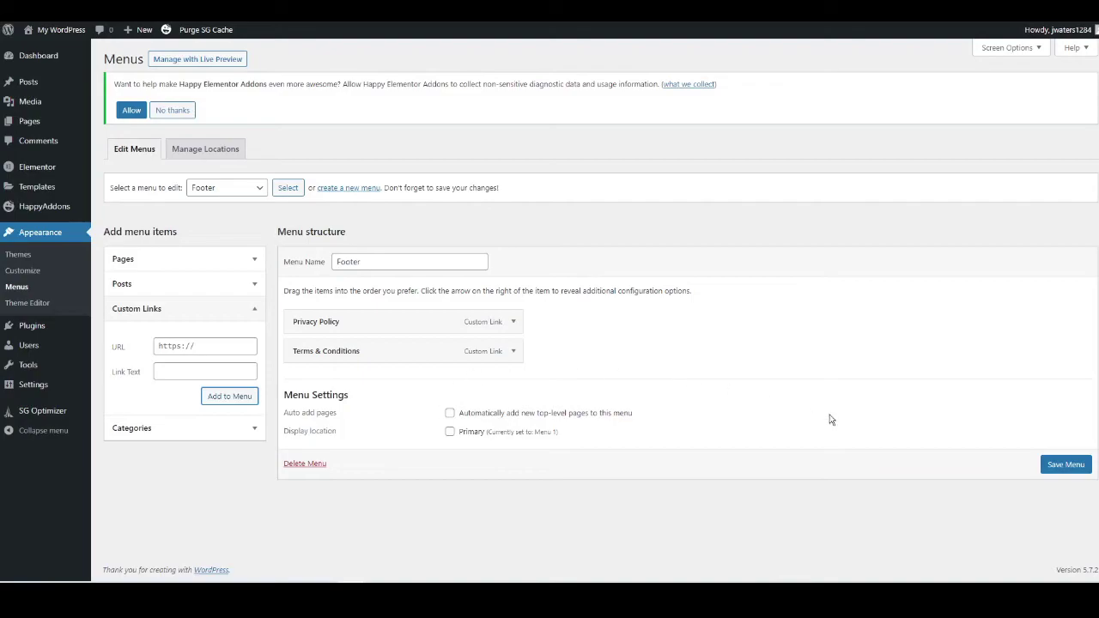
click(1065, 466)
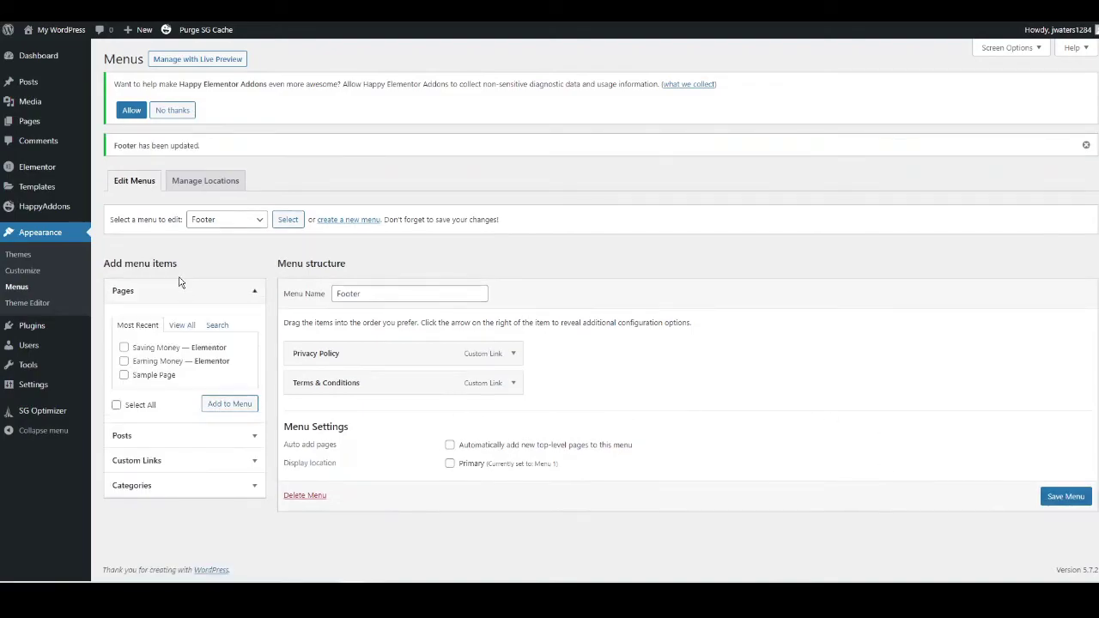
Open the Footer template from the Theme Builder list for editing with Elementor.
mouse_move(38, 188)
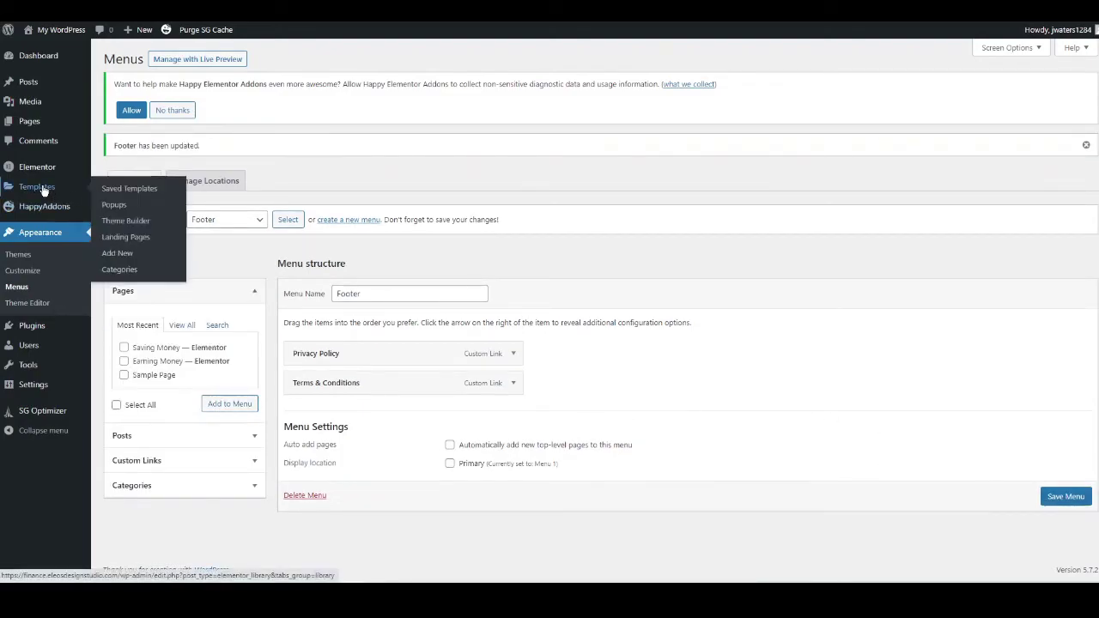
click(125, 222)
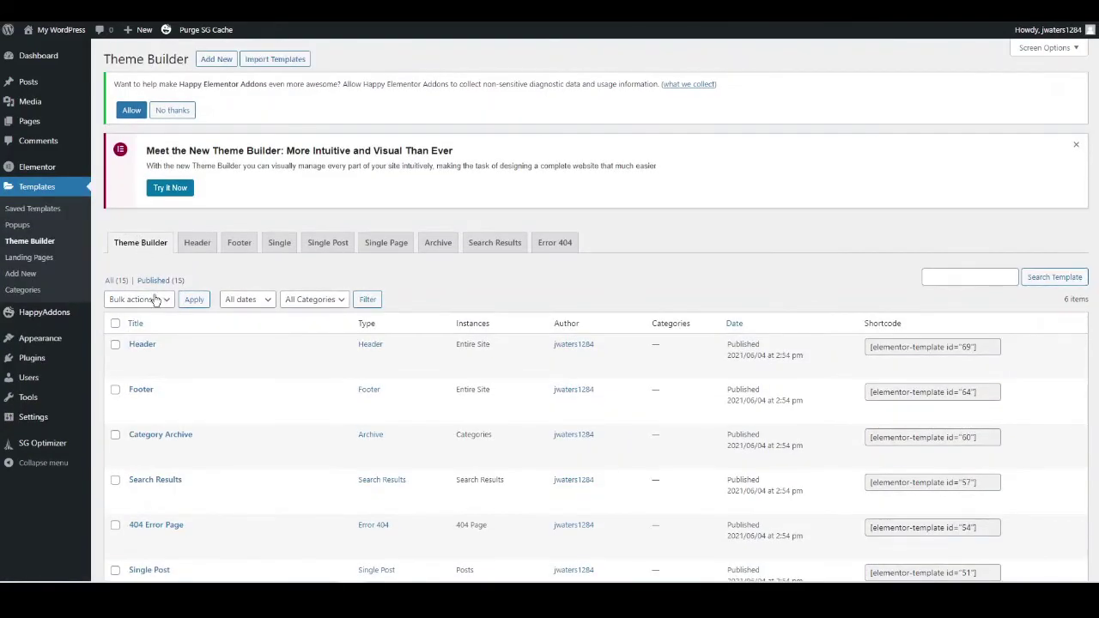
scroll(145, 296, down, 2)
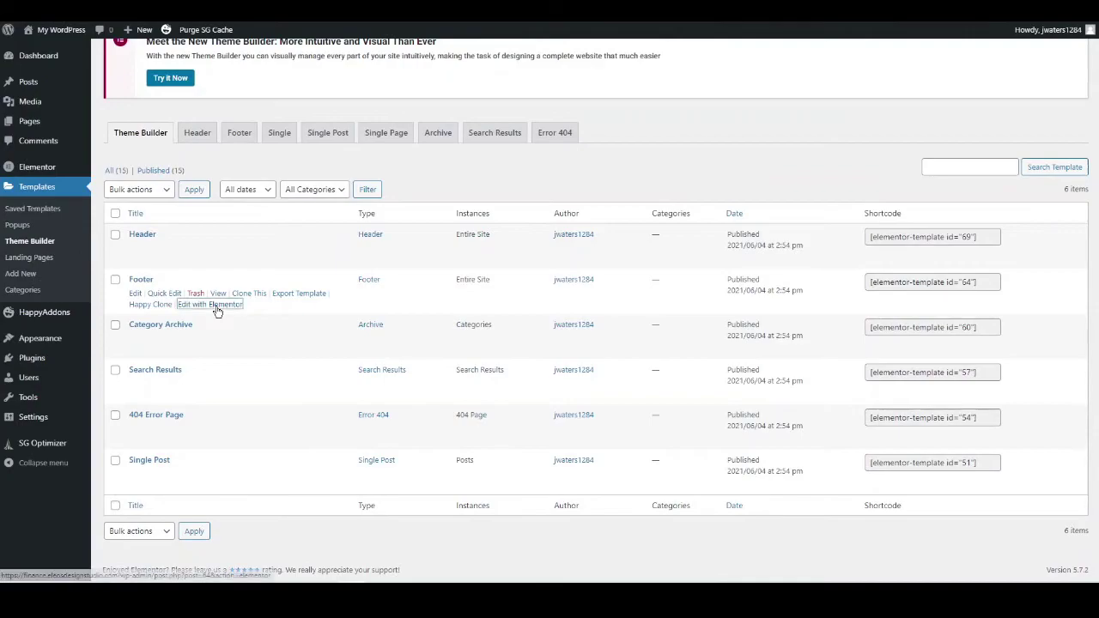
click(216, 307)
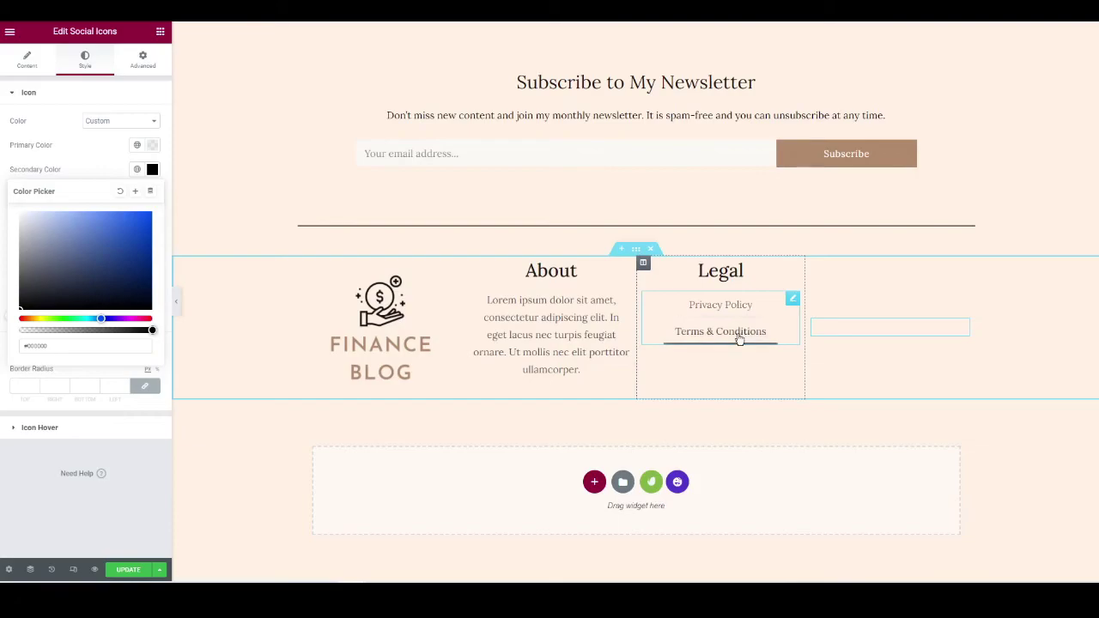
Delete the navigation menu under the Legal heading and place a new Nav Menu widget there.
right_click(792, 302)
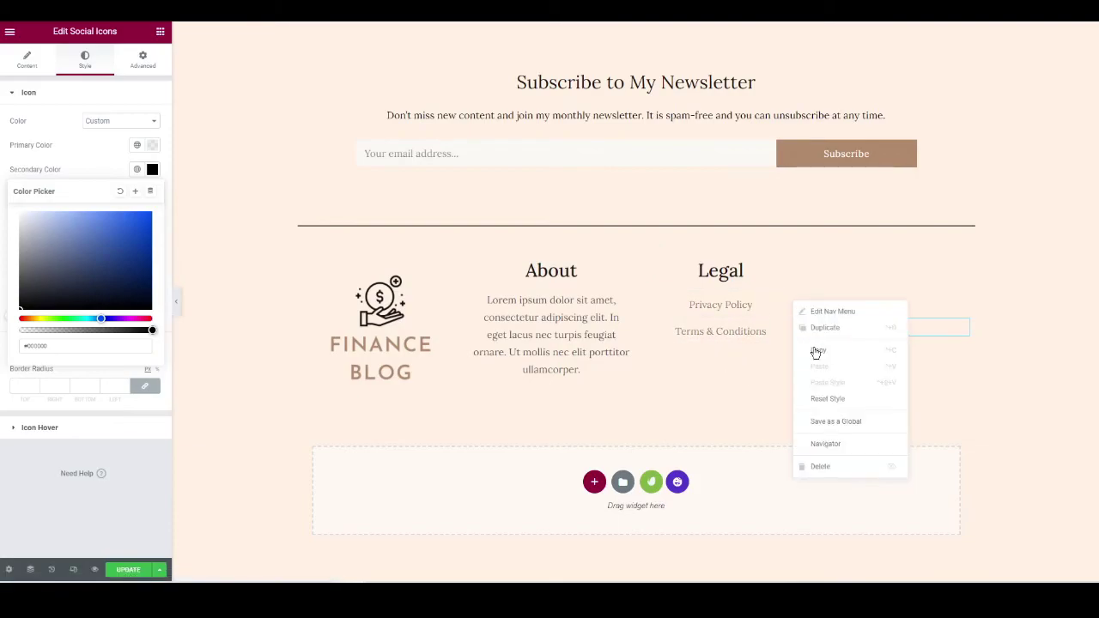
click(823, 466)
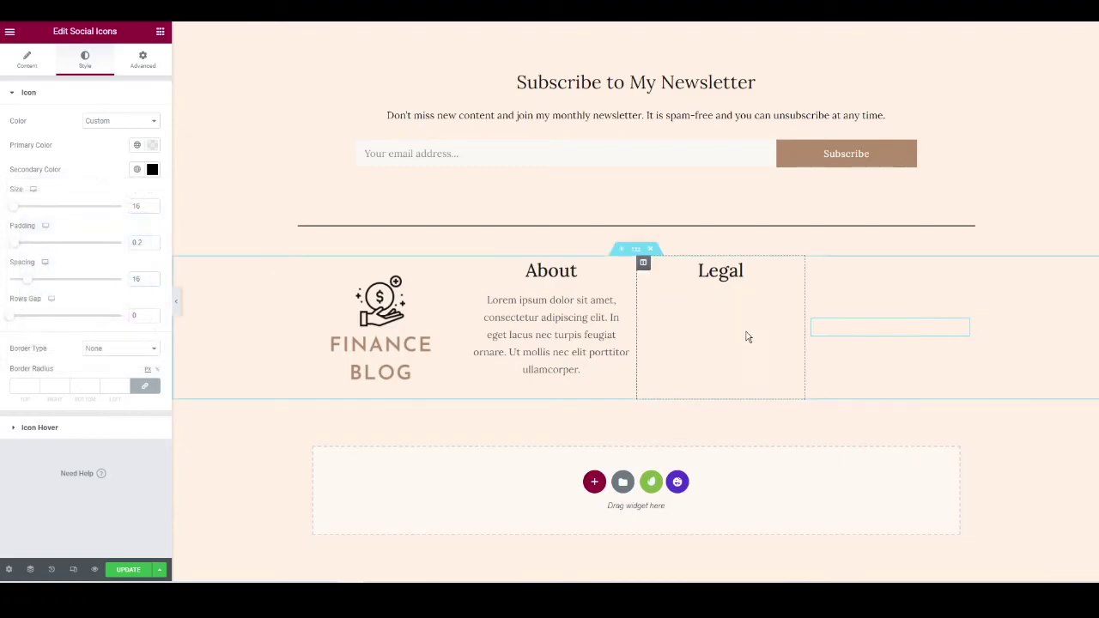
click(160, 33)
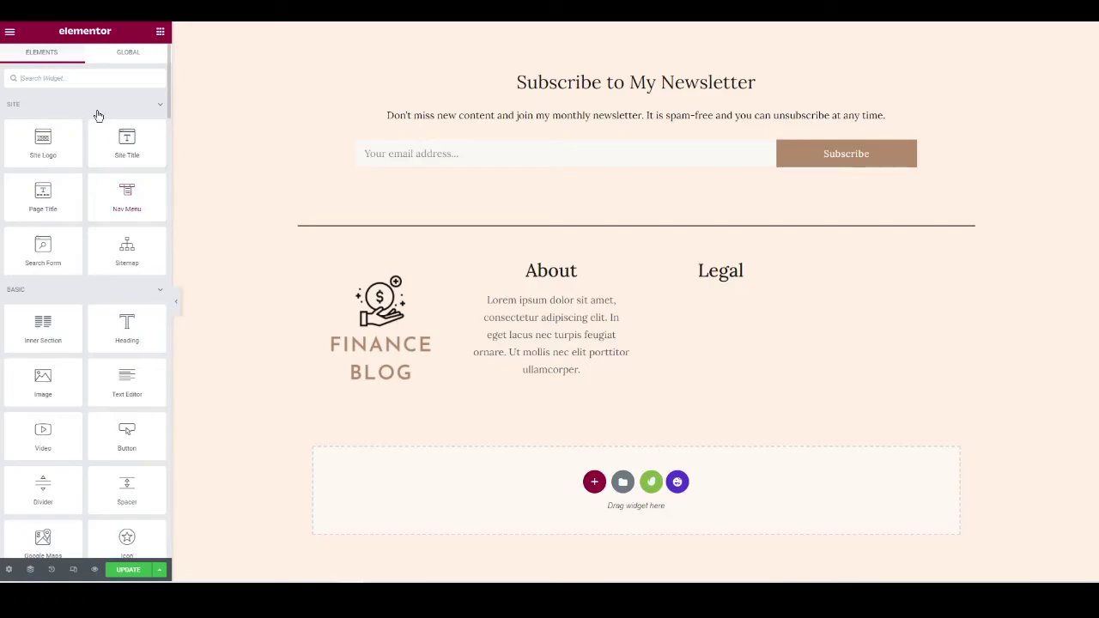
drag(128, 203, 724, 284)
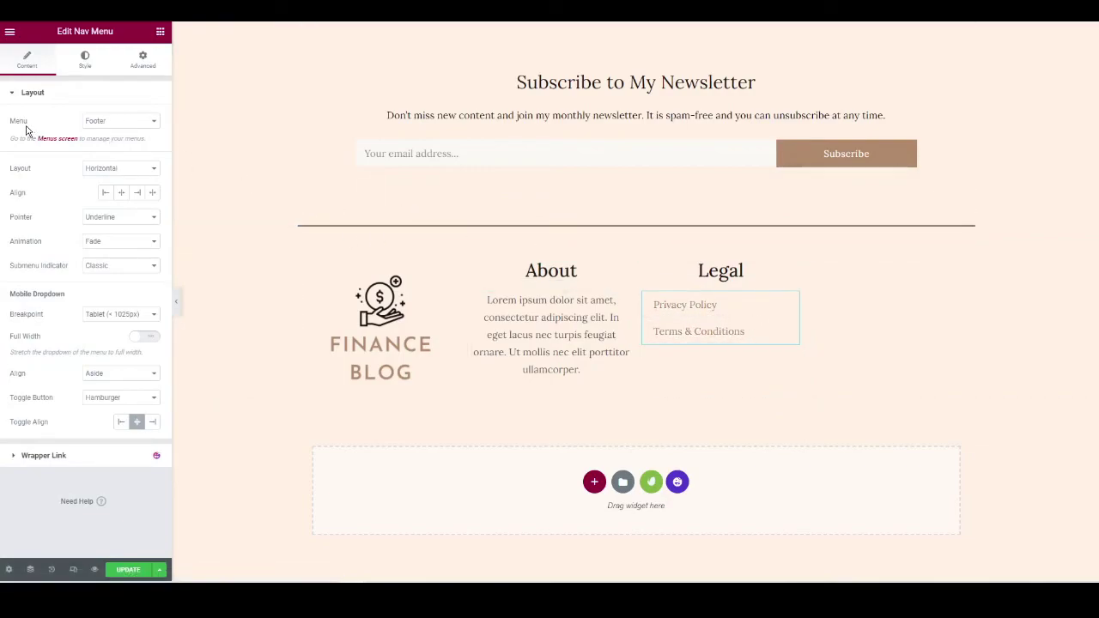
Have the Nav Menu widget under Legal use the Footer menu and center-align its items.
click(114, 128)
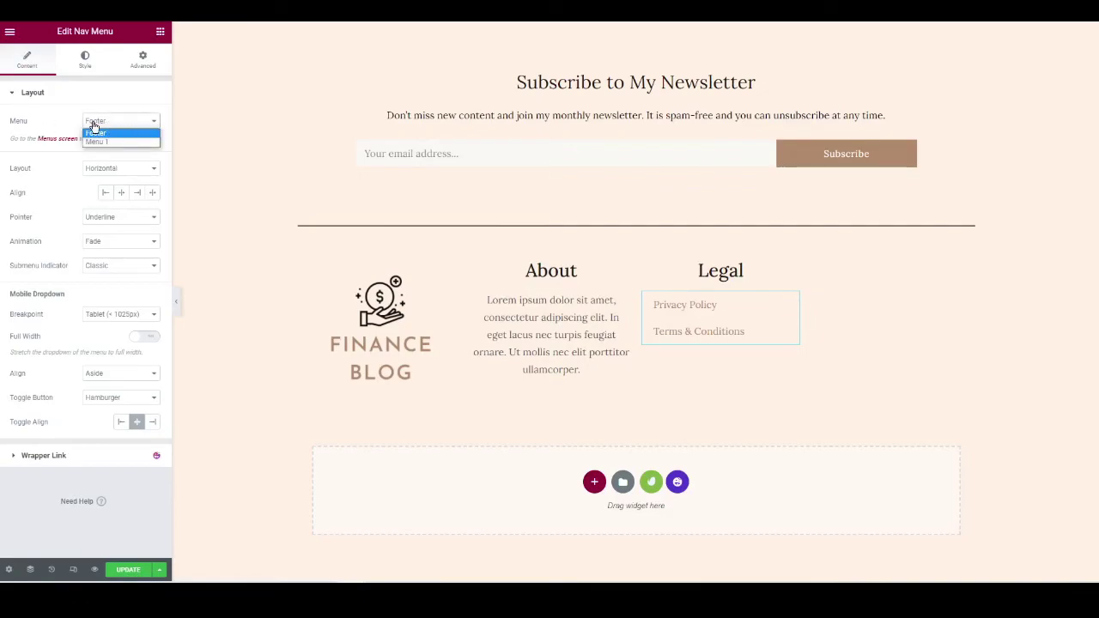
click(109, 128)
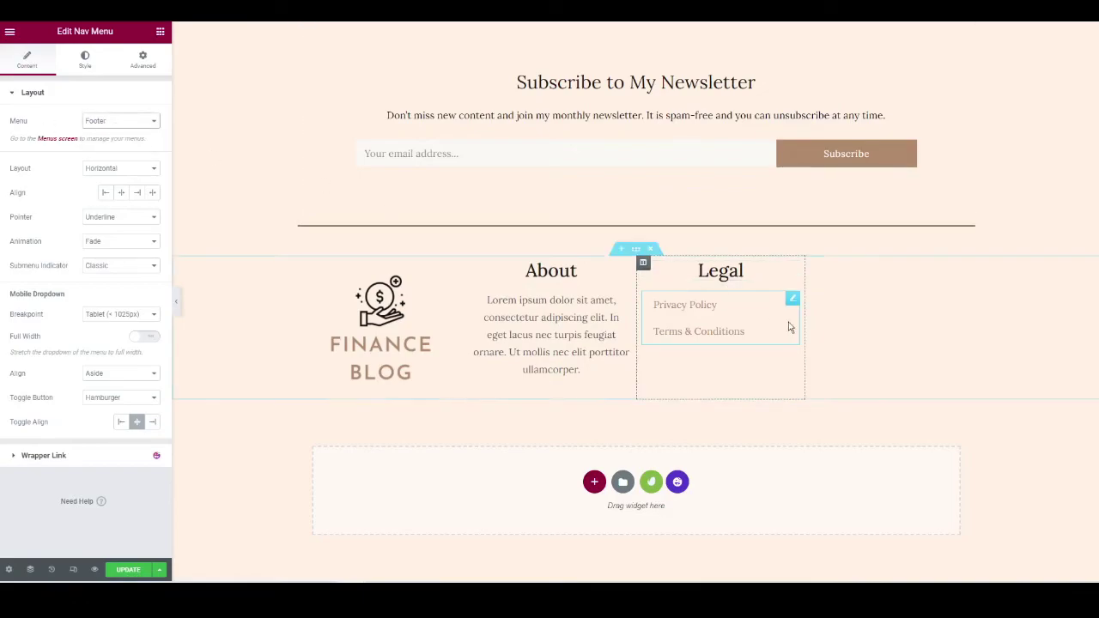
click(126, 199)
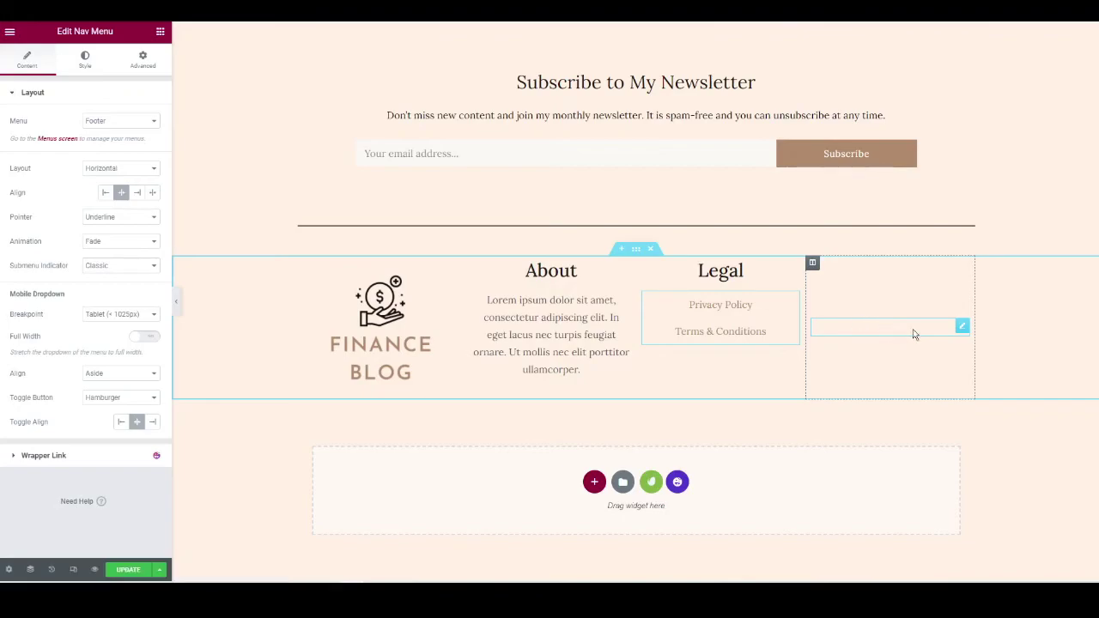
Replace the Social Icons widget in the footer's last column with a new one and set its icon shape to Circle.
right_click(959, 330)
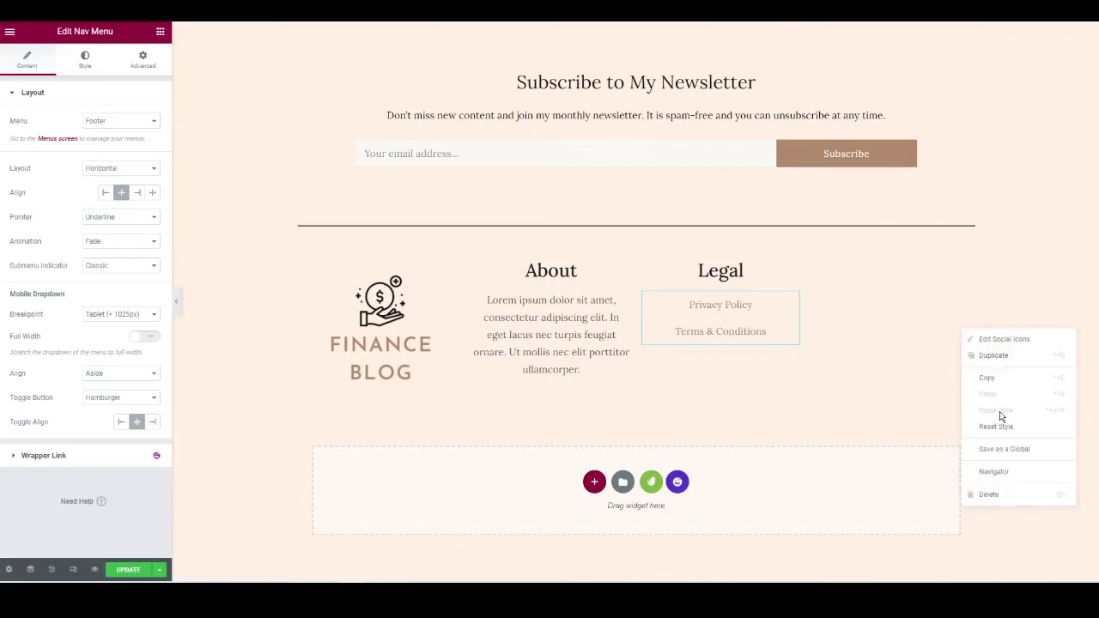
click(998, 495)
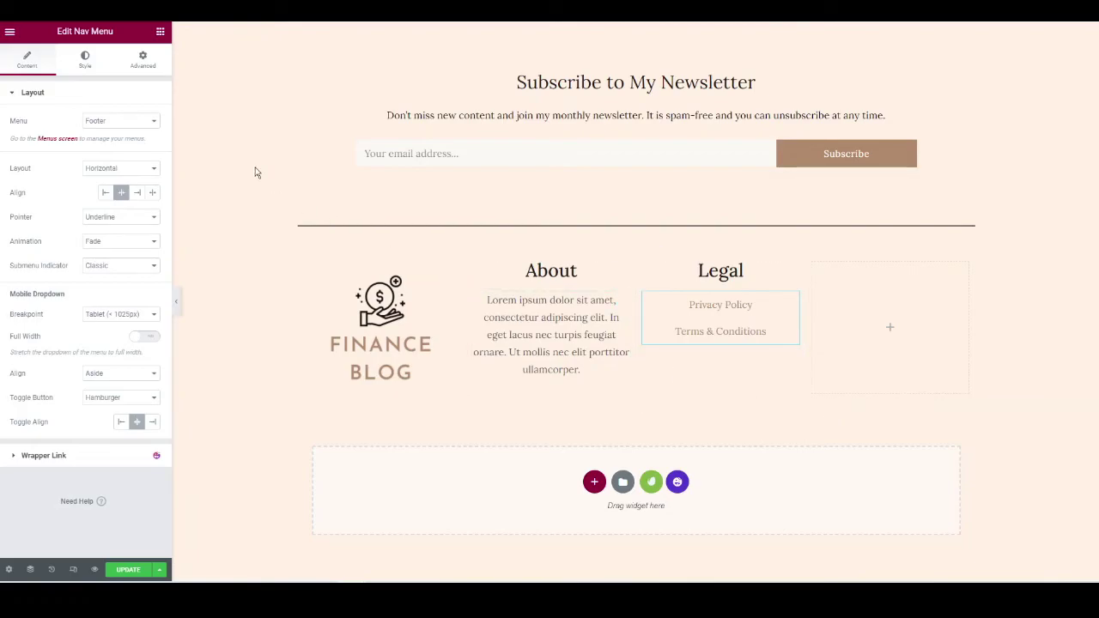
click(159, 32)
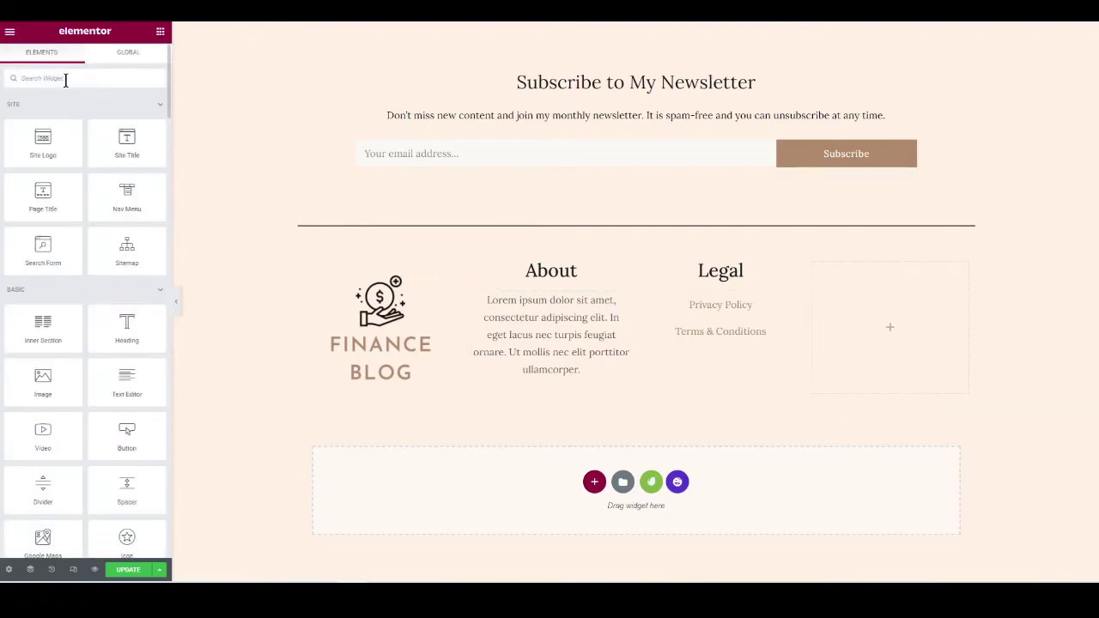
click(66, 80)
text(Social)
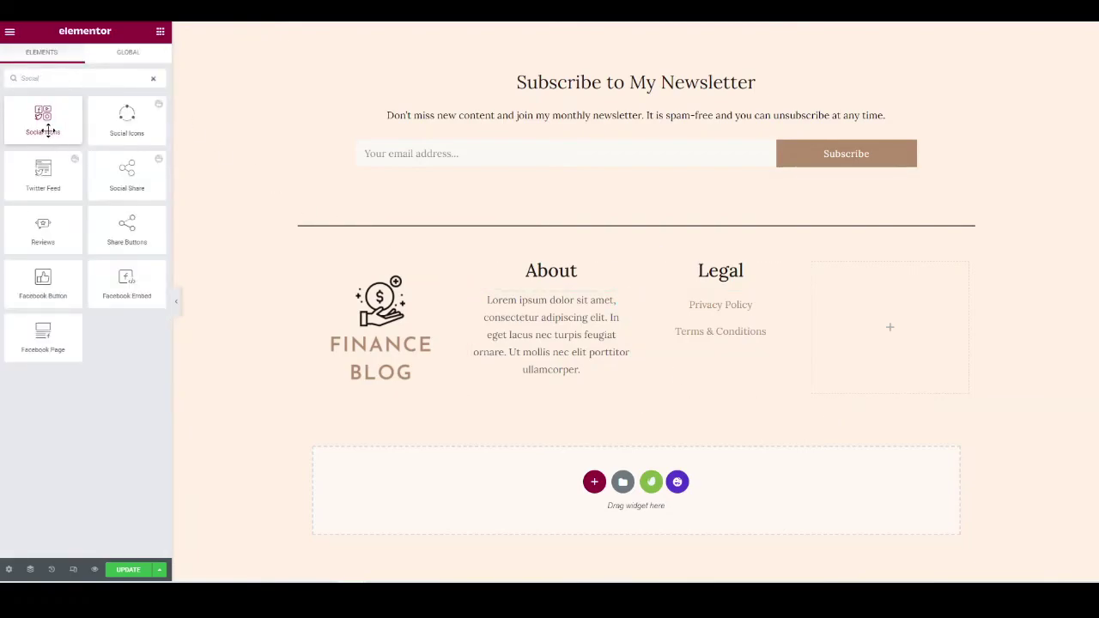
drag(43, 132, 869, 322)
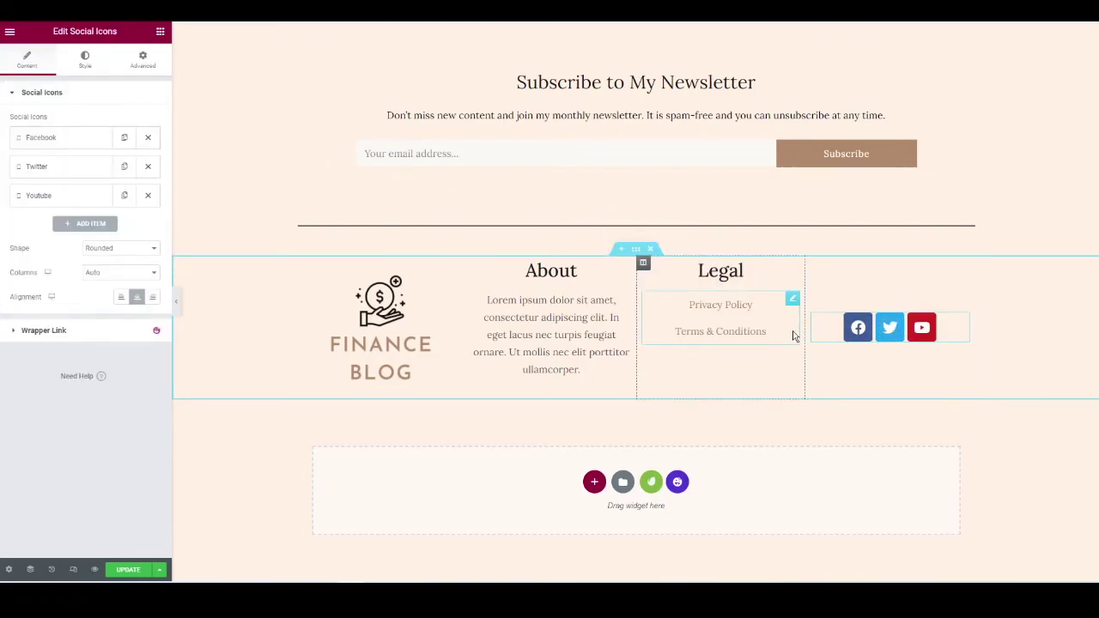
click(130, 248)
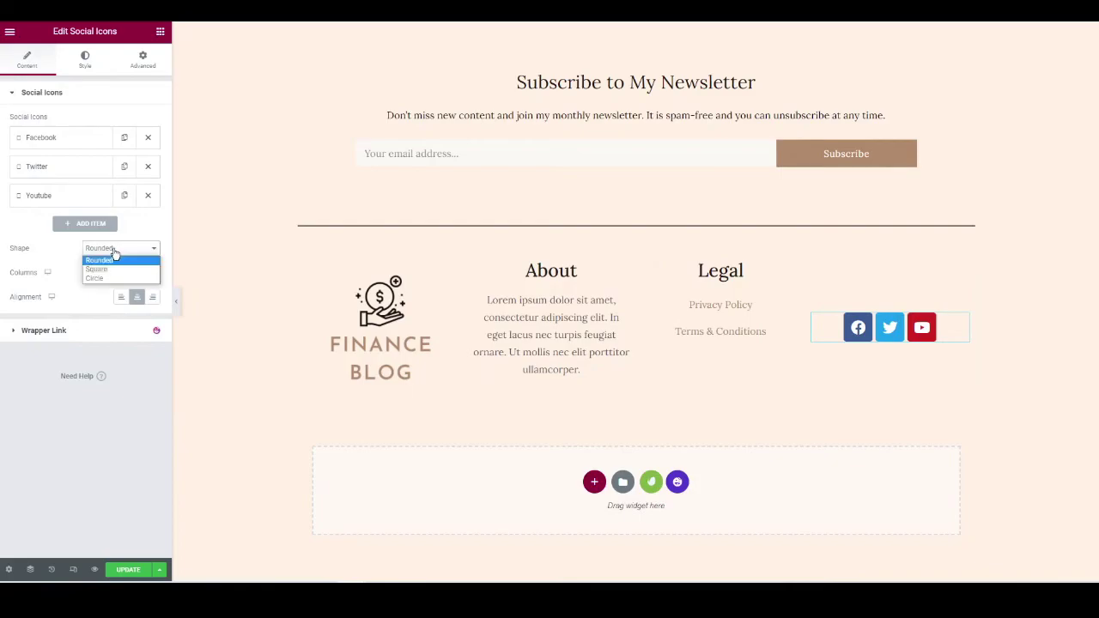
click(113, 277)
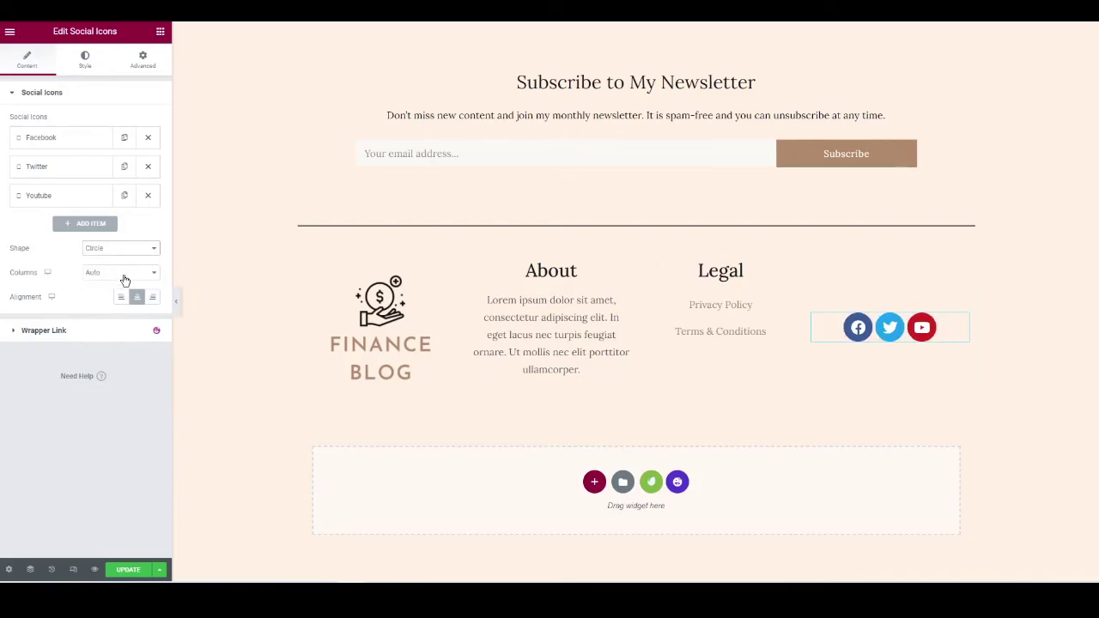
Switch the social icons to custom colors, with a near-black secondary color and a fully transparent primary color.
click(86, 69)
click(127, 125)
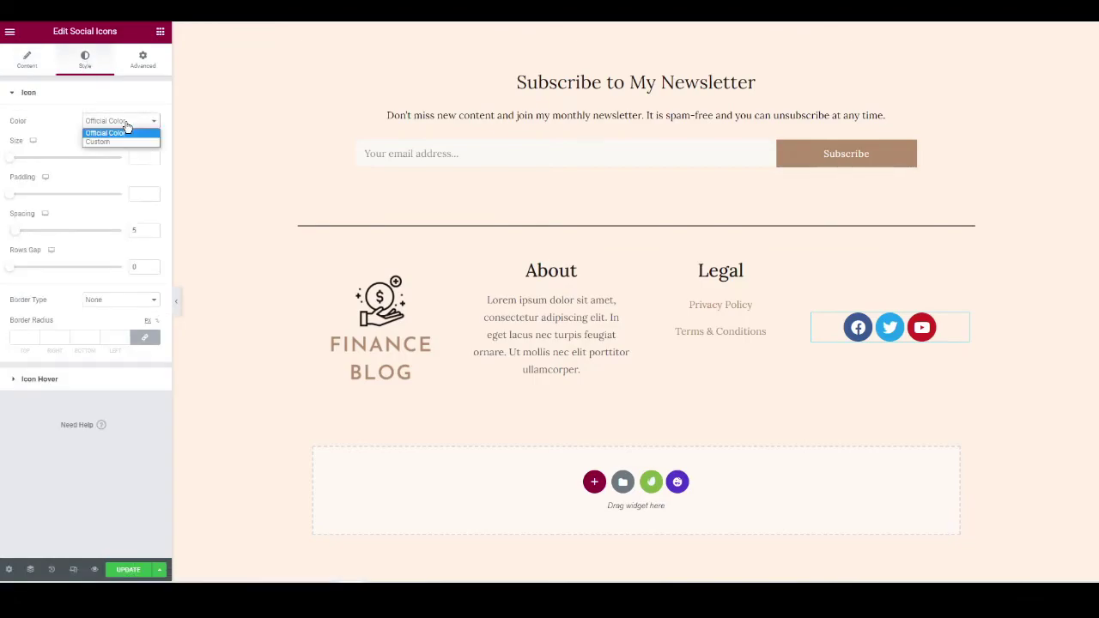
click(110, 142)
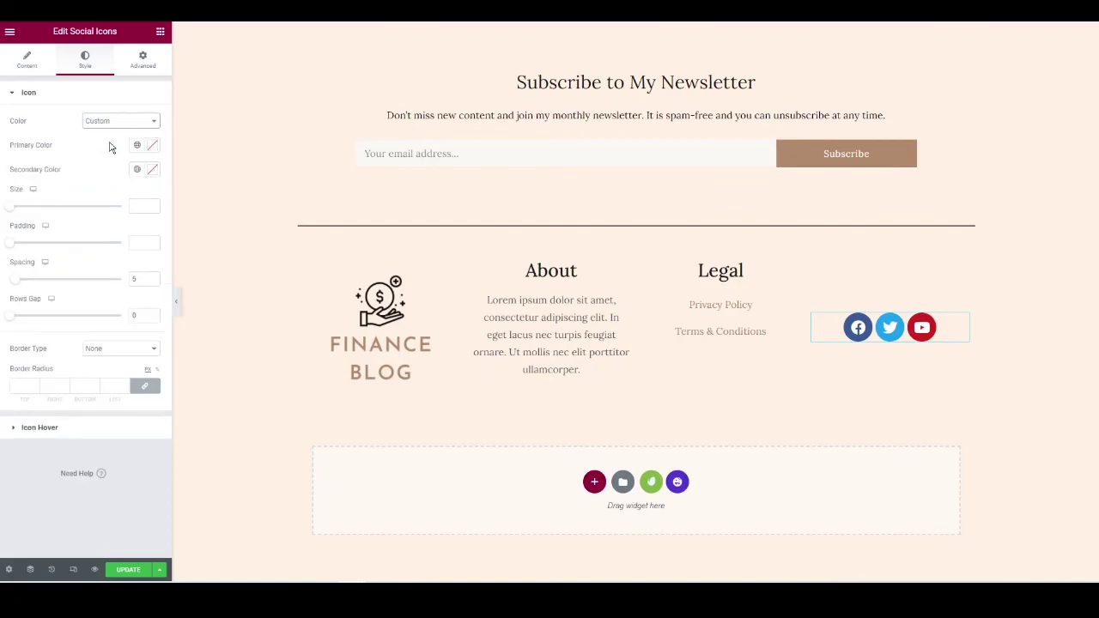
click(152, 169)
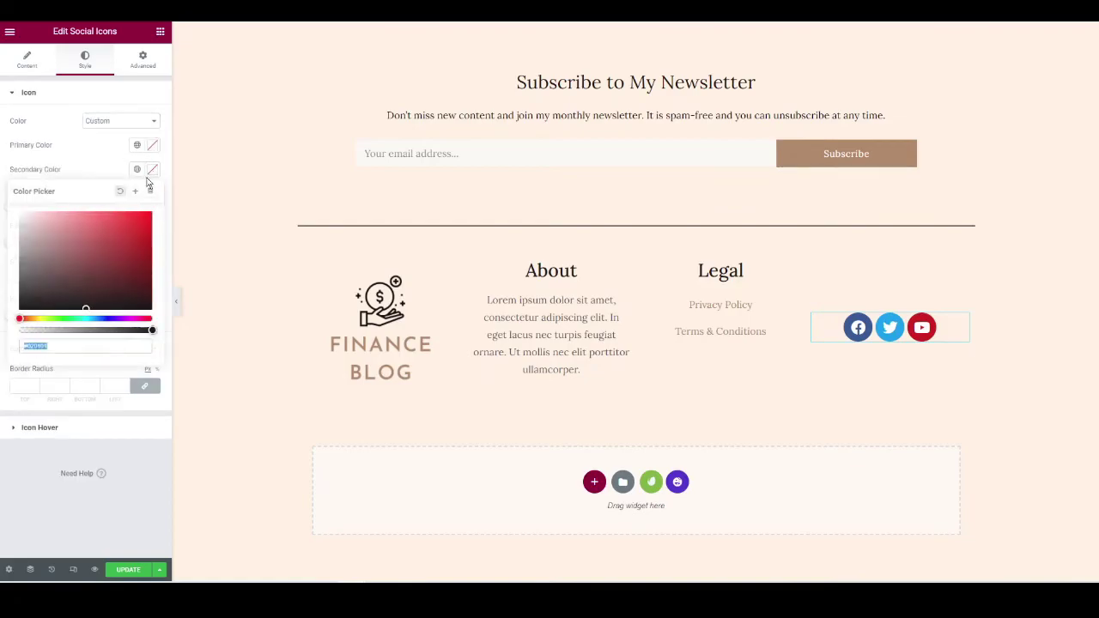
click(54, 279)
drag(51, 286, 32, 296)
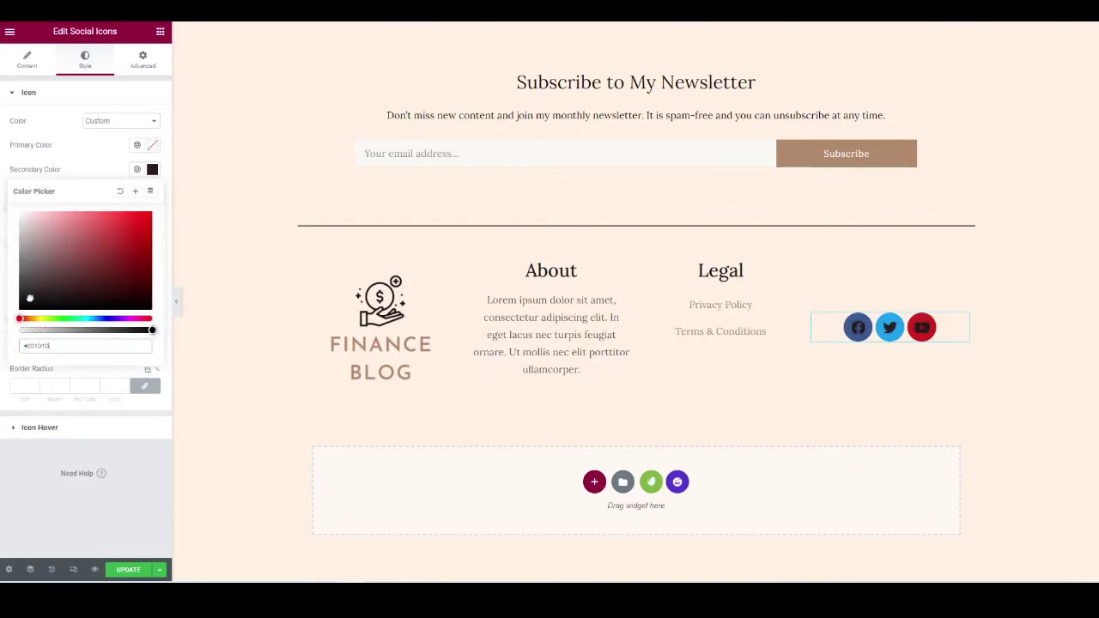
click(153, 146)
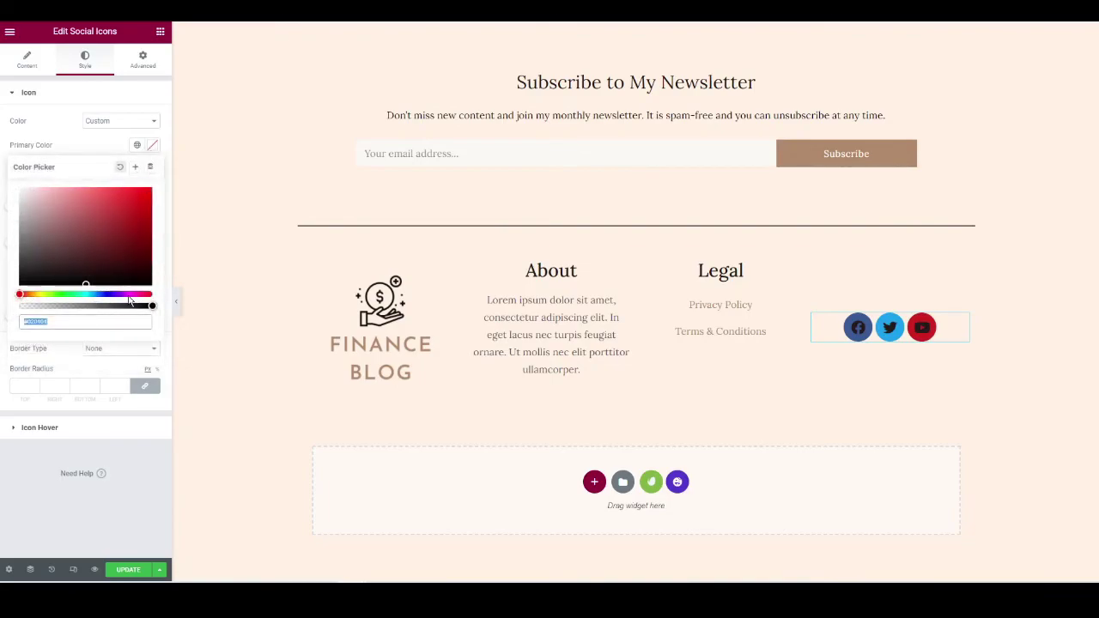
drag(100, 306, 7, 313)
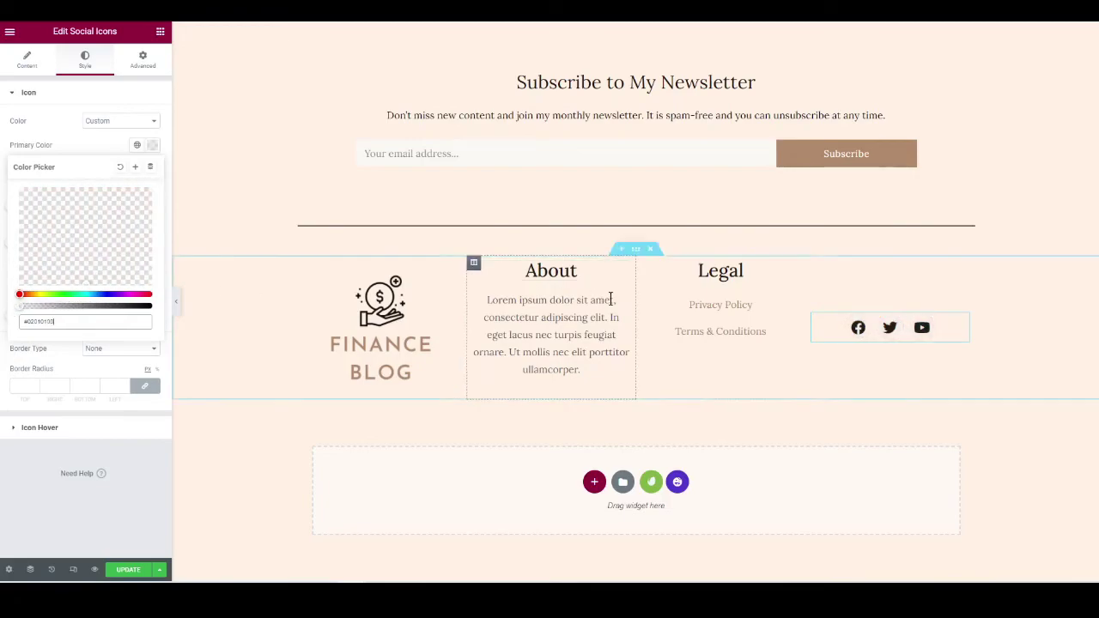
Save the footer template, then open the Header template from the Theme Builder for editing with Elementor.
click(98, 142)
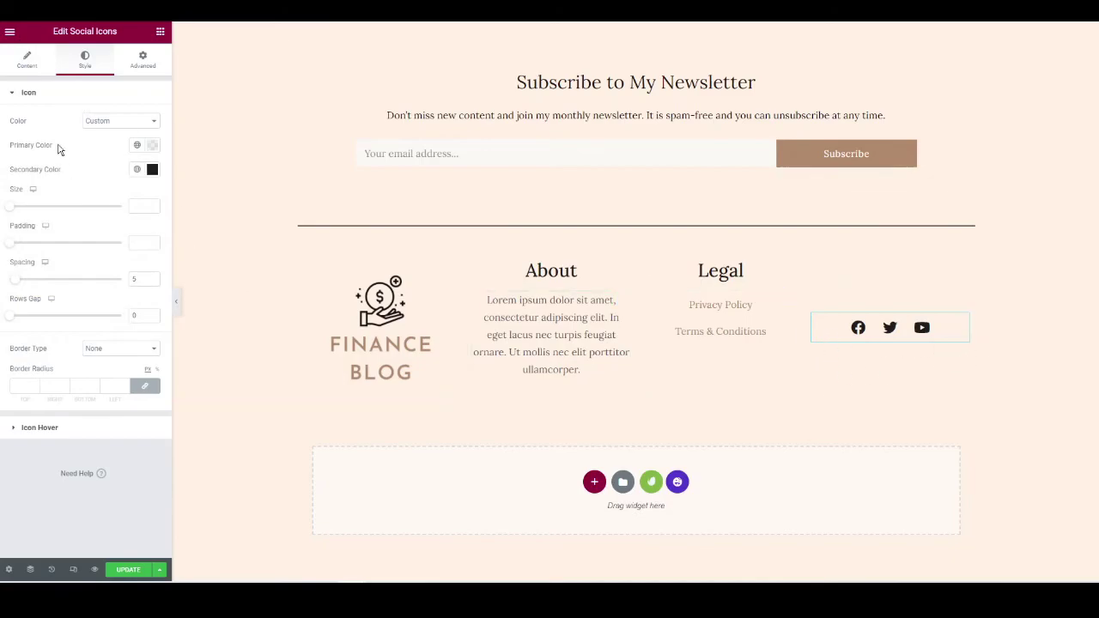
click(26, 60)
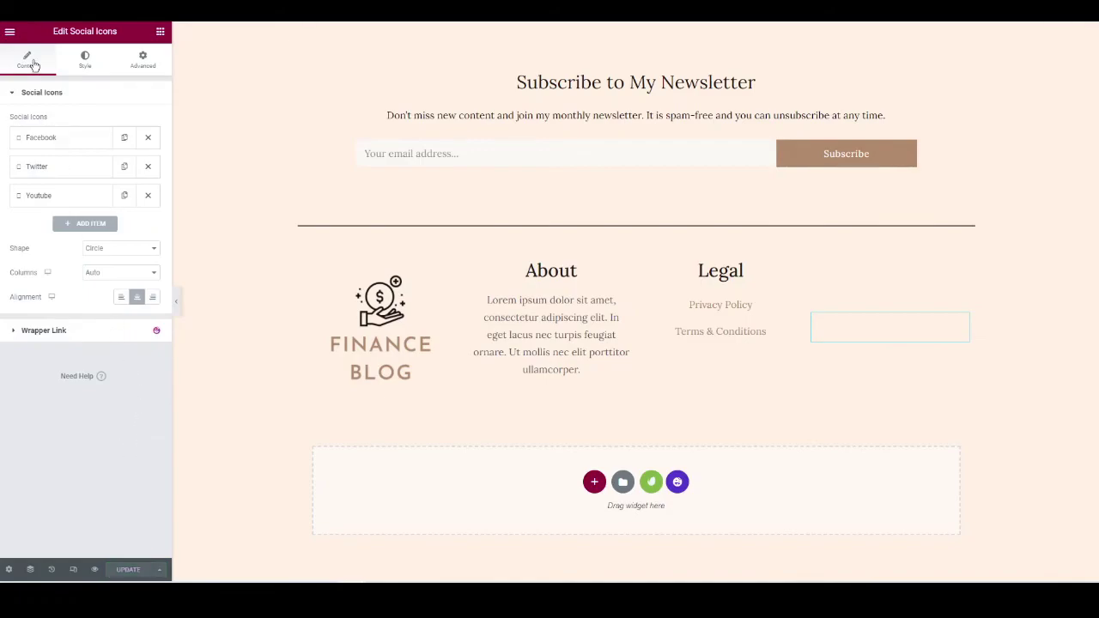
click(10, 36)
click(77, 242)
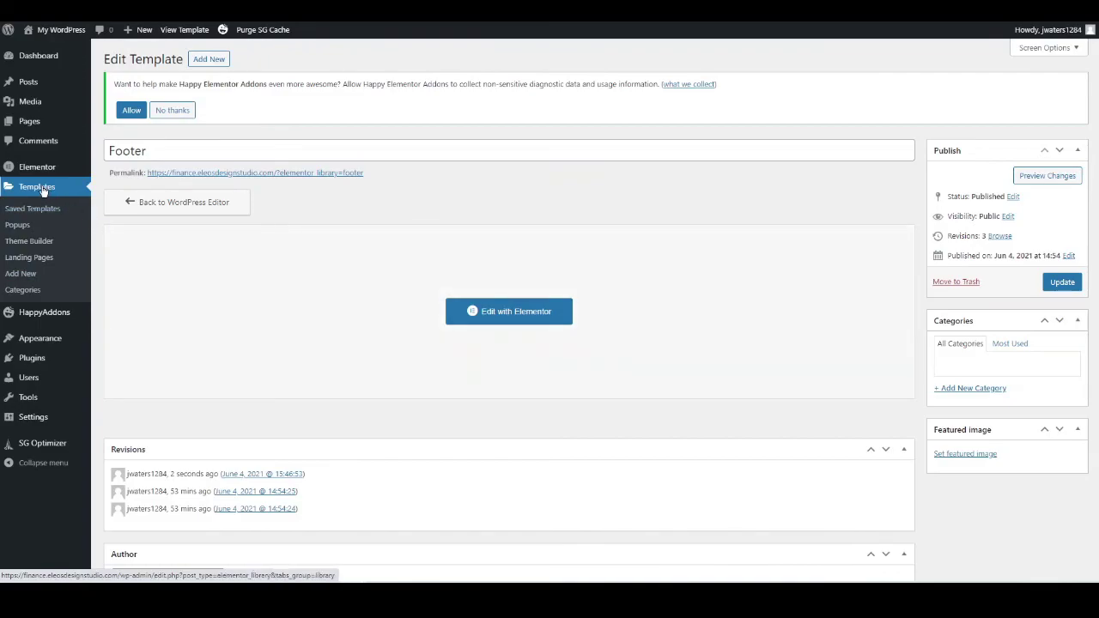
click(34, 245)
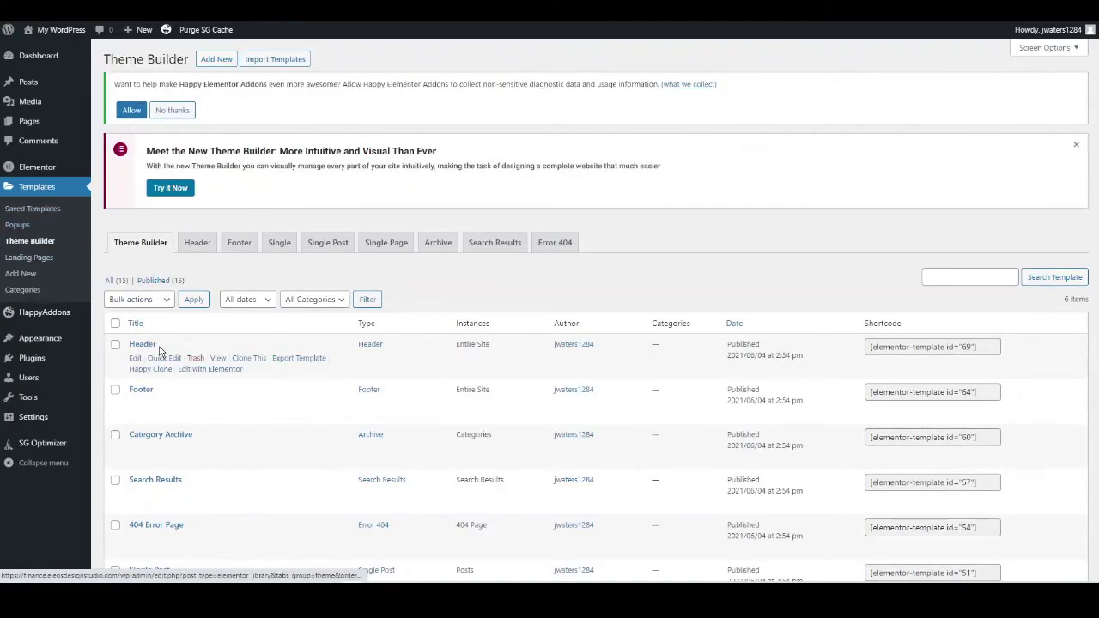
click(219, 375)
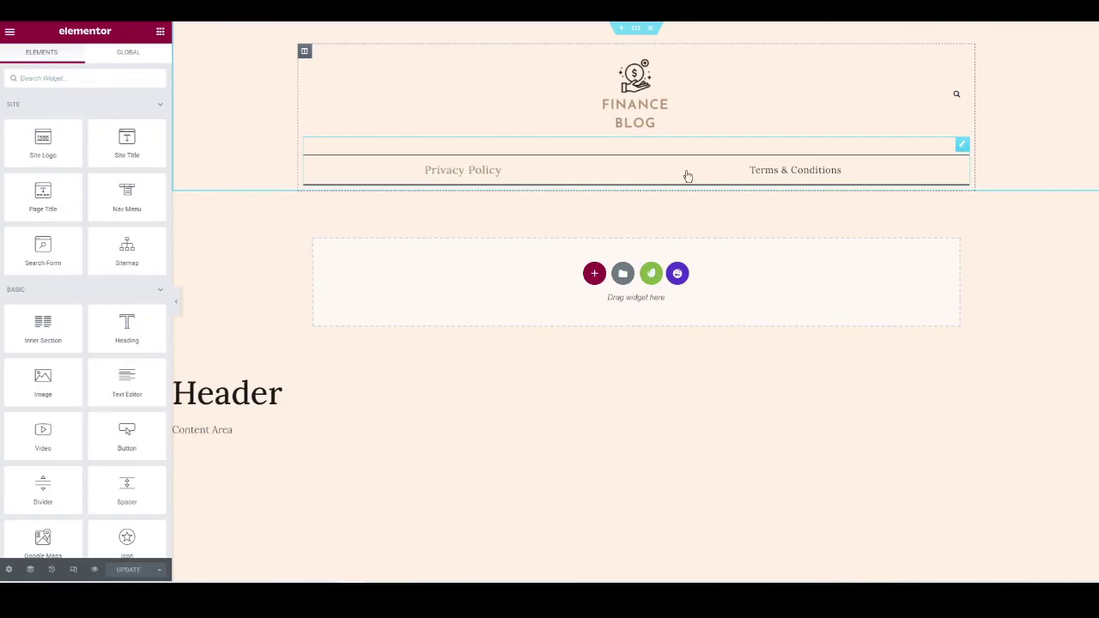
Set the header's Nav Menu widget to use Menu 1 and update the template.
click(552, 175)
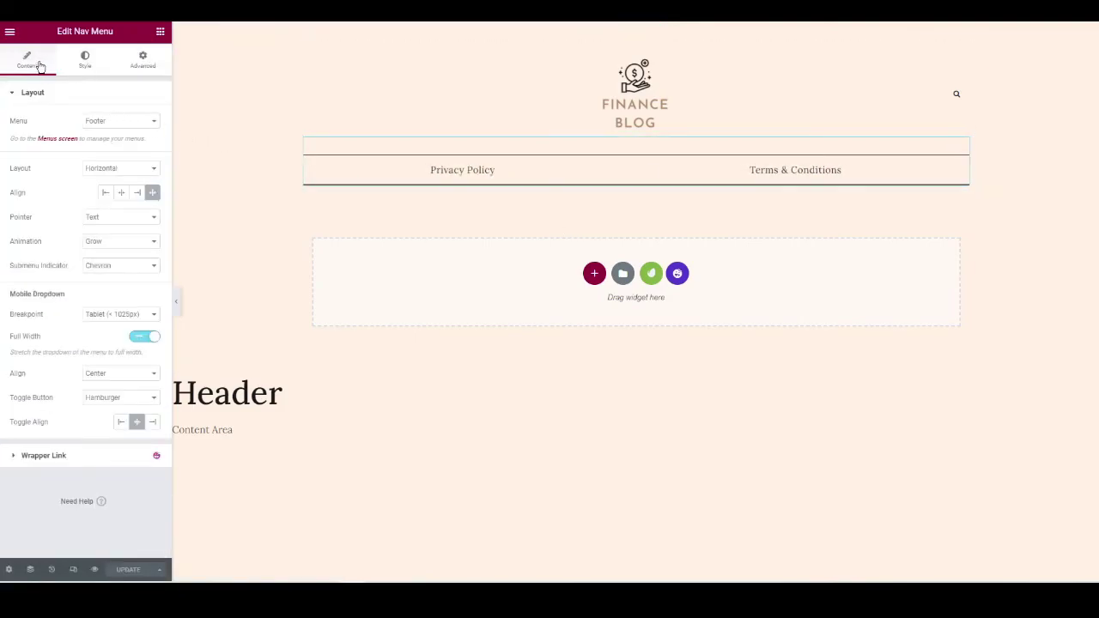
click(103, 124)
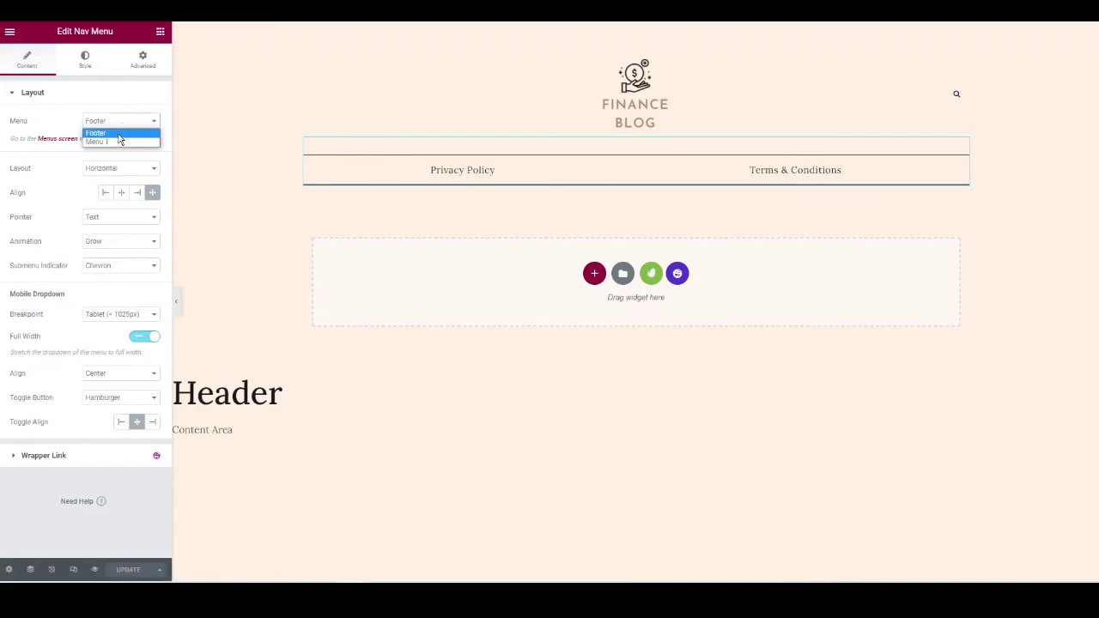
click(105, 141)
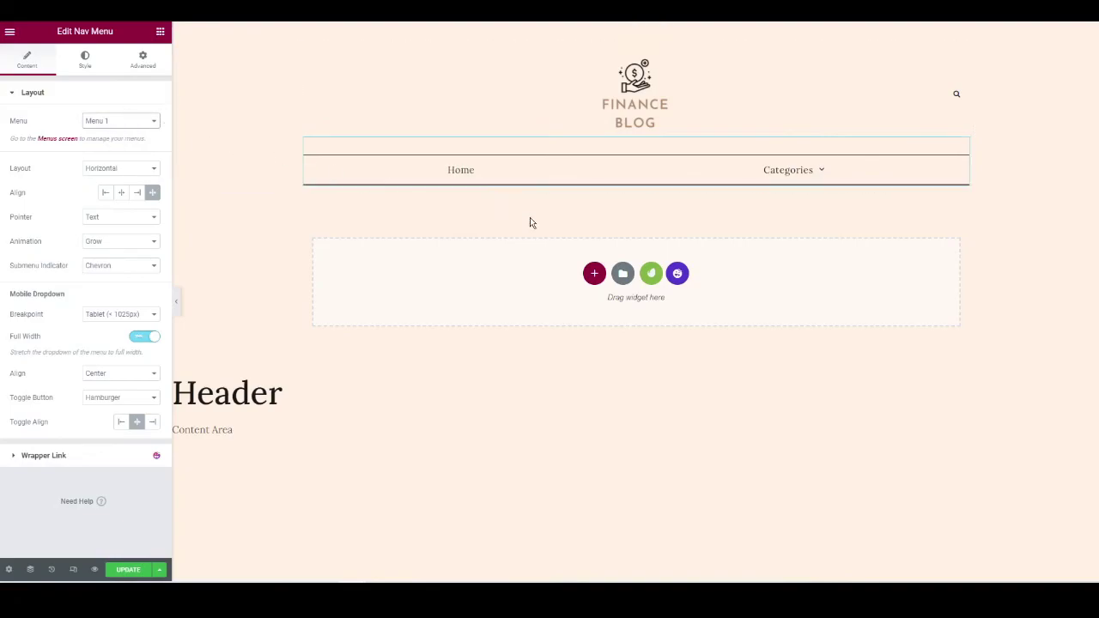
mouse_move(805, 172)
click(131, 572)
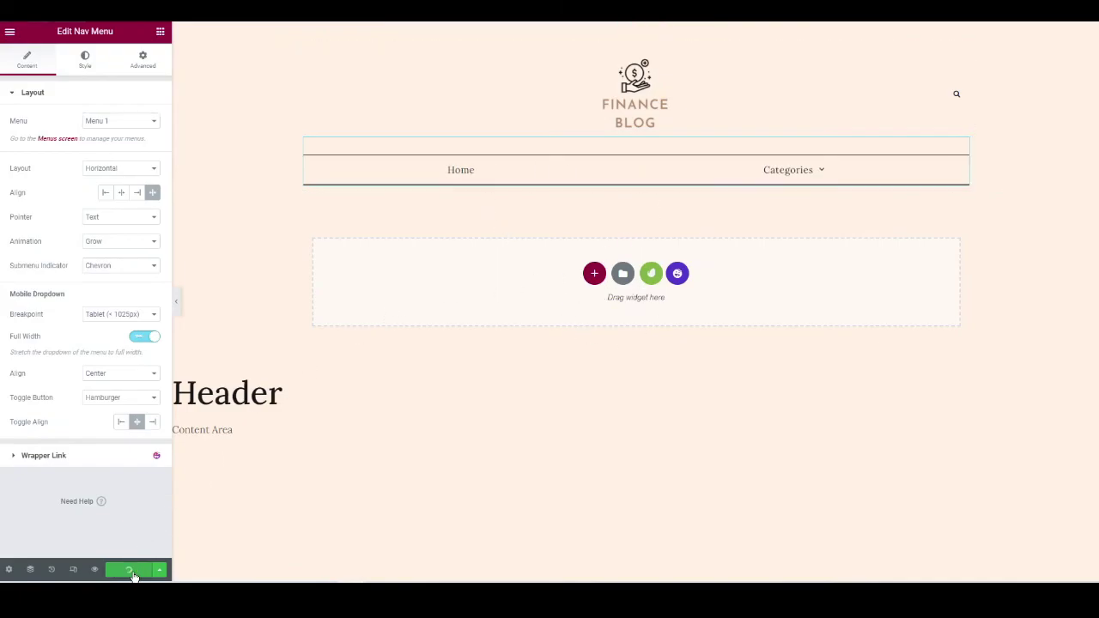
Leave the header editor for the WordPress dashboard and visit the live site's home page.
click(10, 31)
click(61, 237)
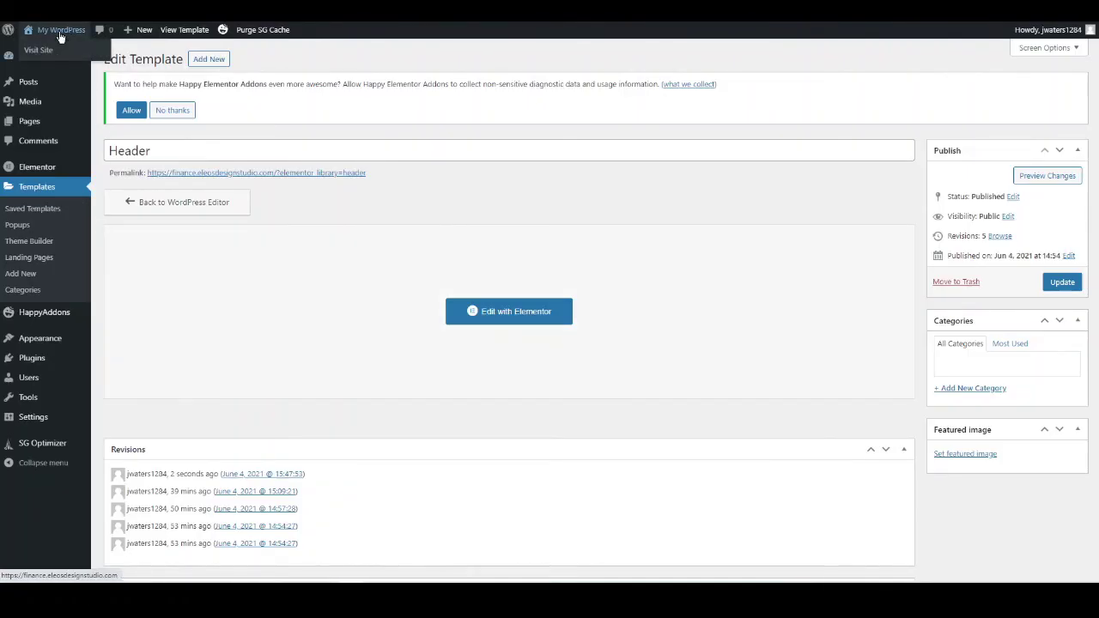
click(60, 34)
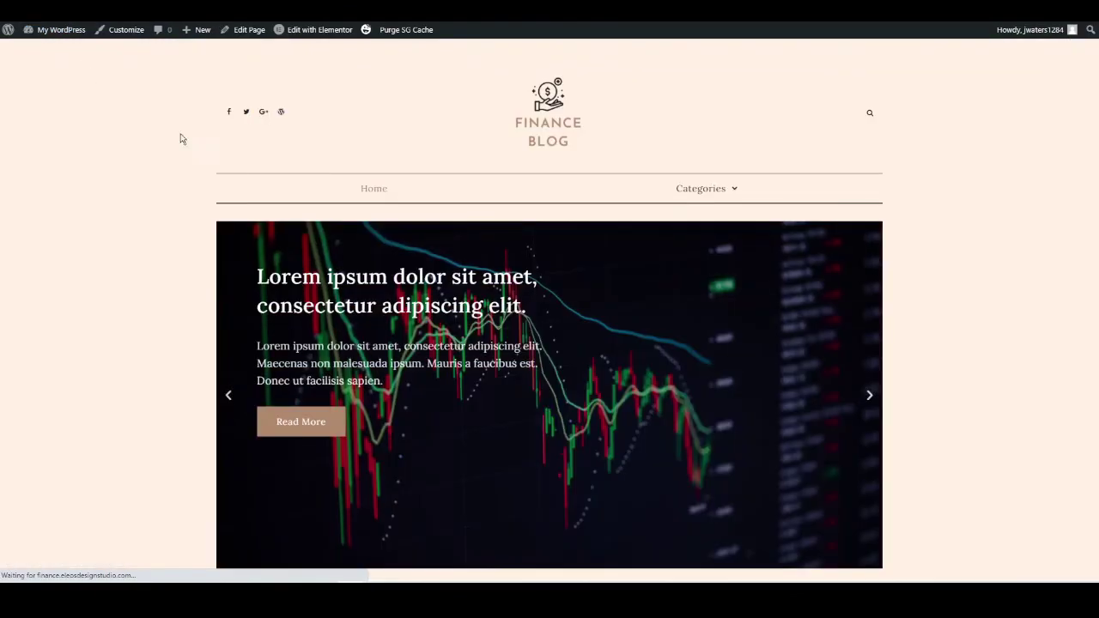
Review the live home page down to the footer, checking the legal links and social icons.
scroll(532, 199, down, 5)
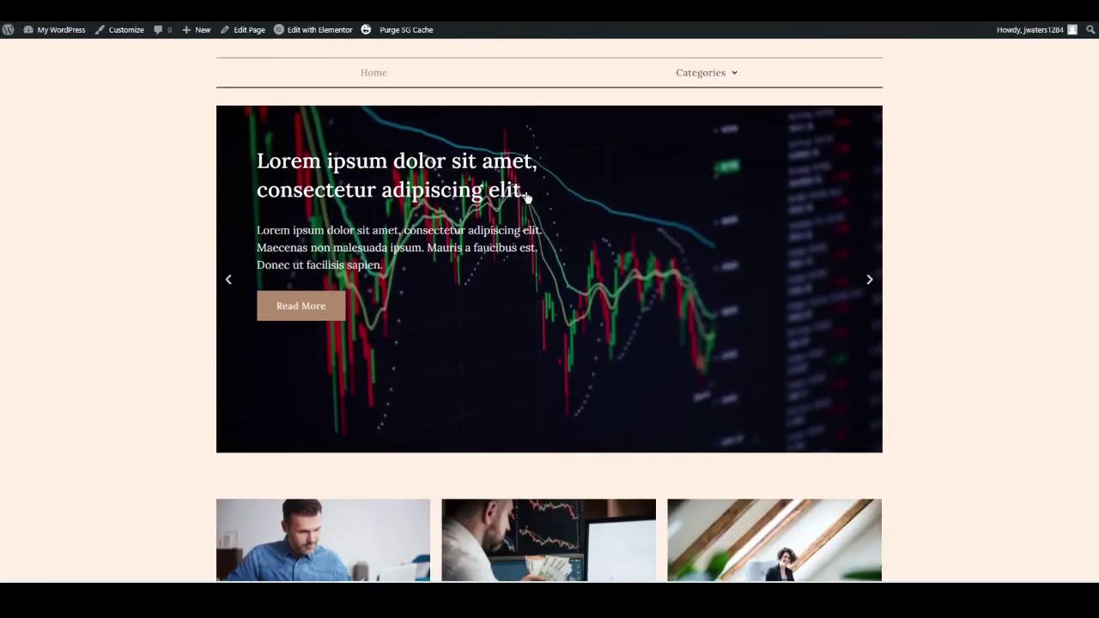
scroll(525, 199, down, 8)
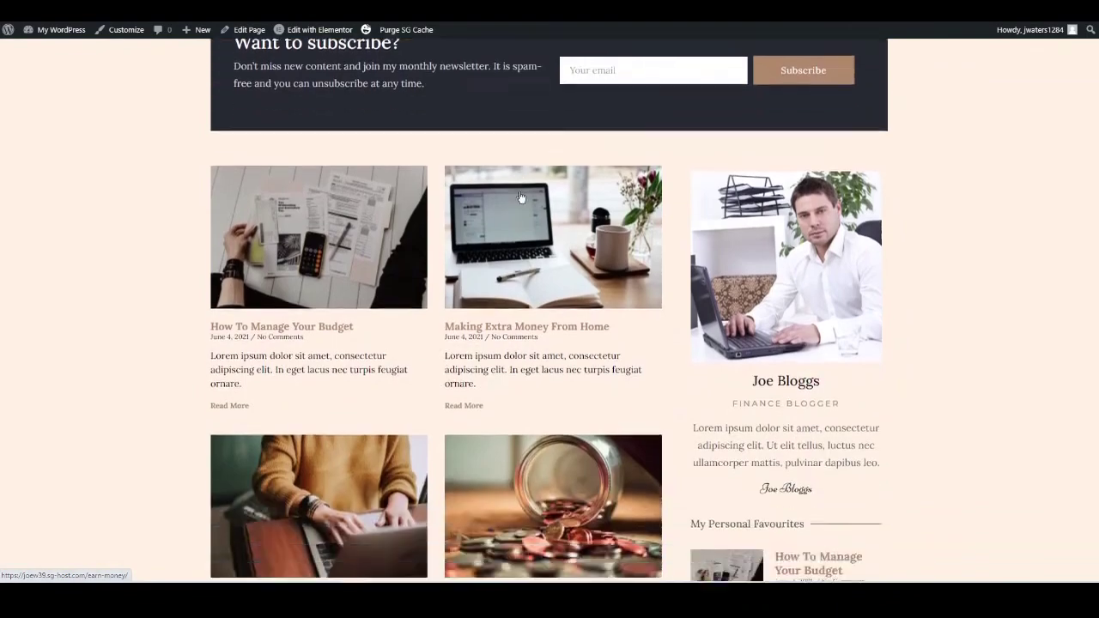
scroll(505, 189, down, 3)
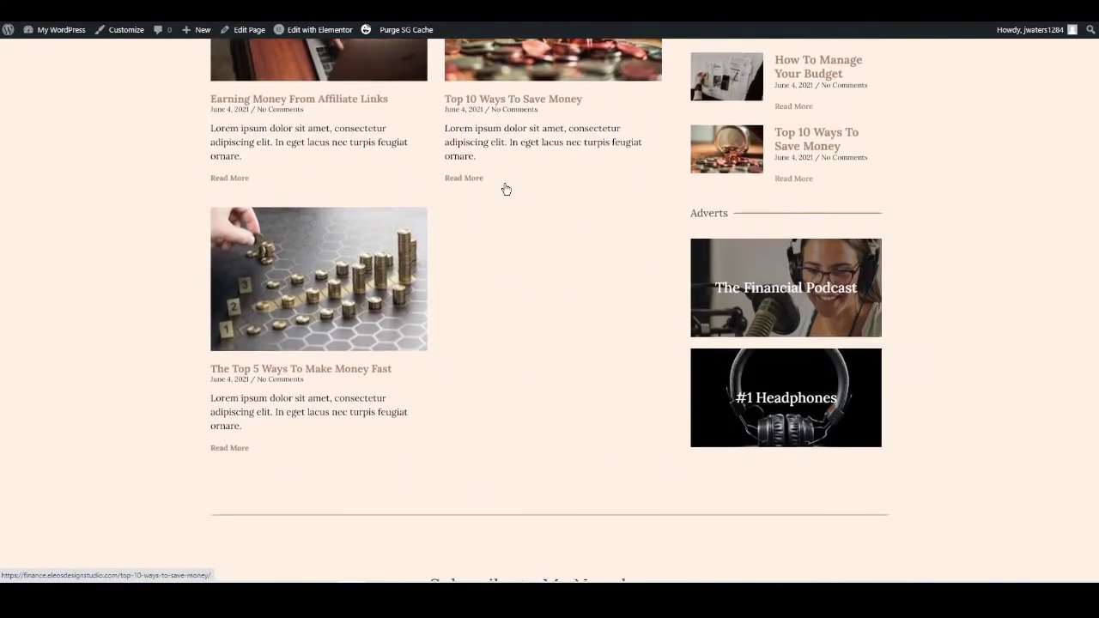
scroll(504, 189, down, 2)
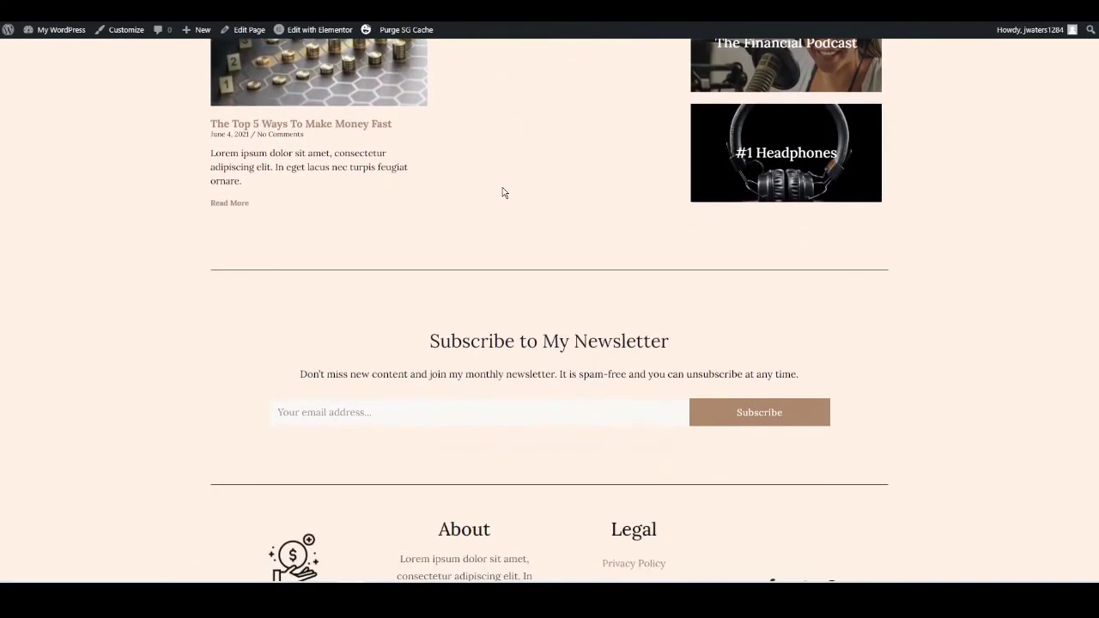
scroll(546, 208, up, 1)
scroll(547, 211, down, 1)
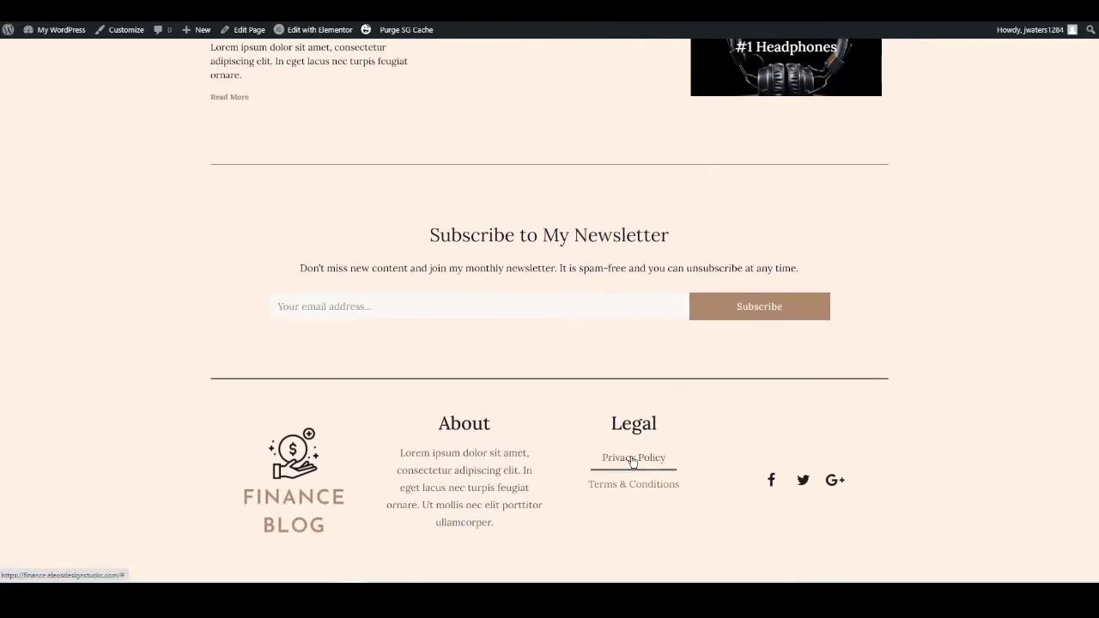
scroll(549, 456, up, 3)
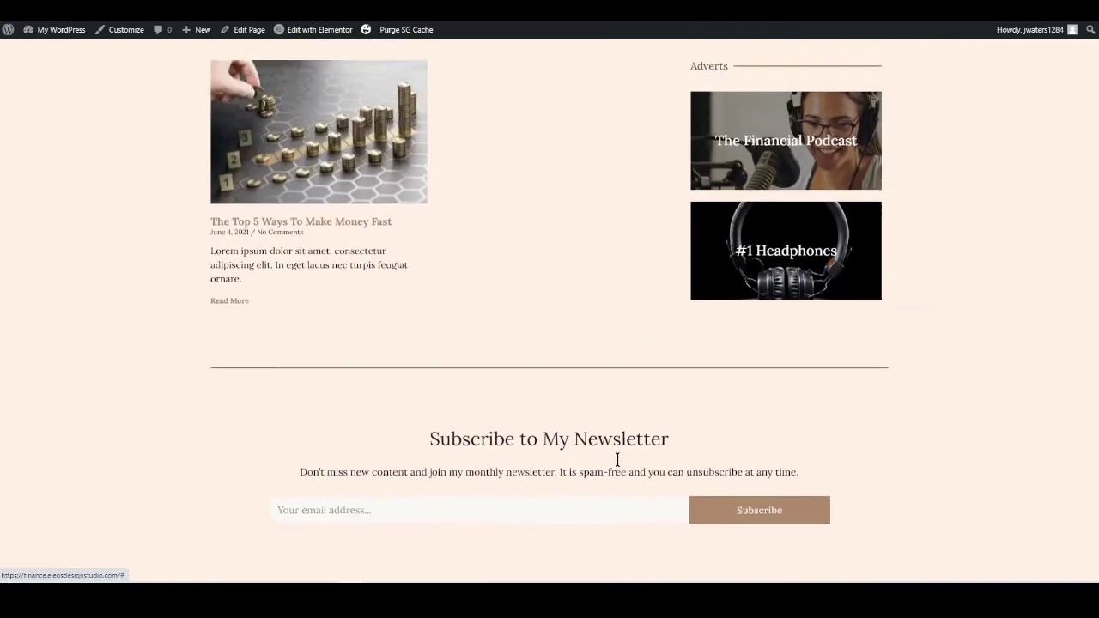
scroll(549, 446, down, 3)
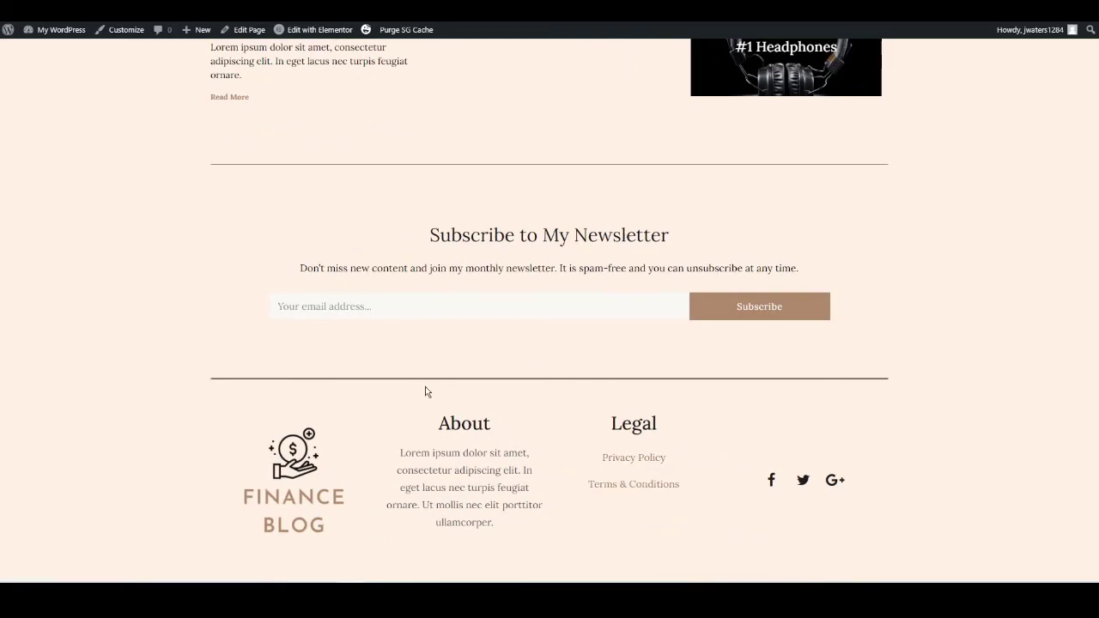
Examine the live home page's category boxes, subscribe banner, post grid and author sidebar.
scroll(424, 391, up, 4)
scroll(416, 382, up, 8)
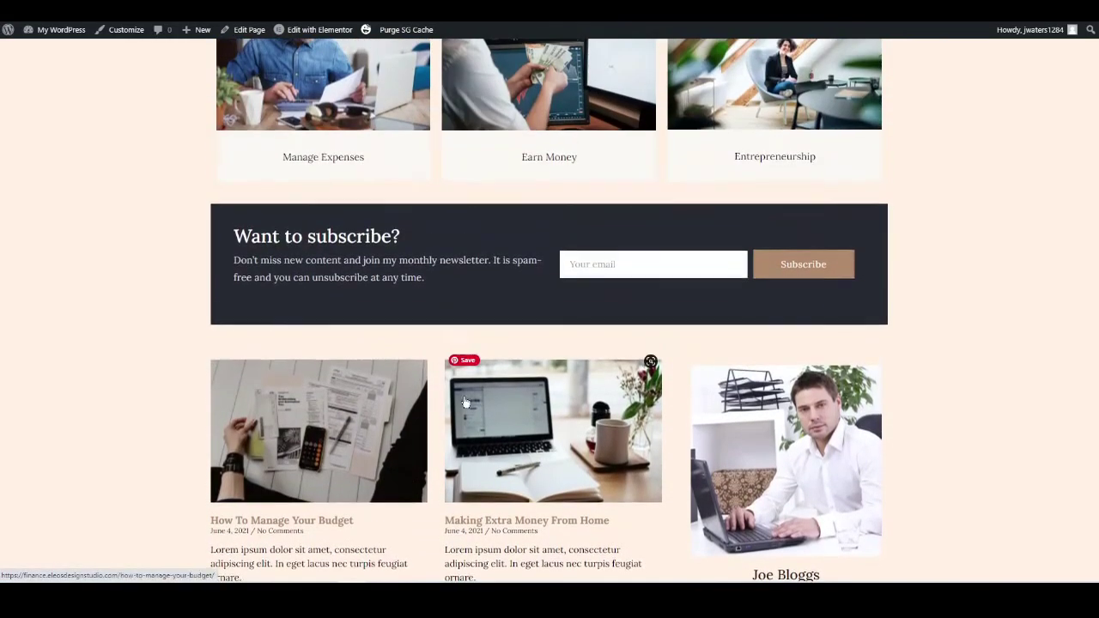
scroll(477, 405, down, 2)
scroll(477, 405, up, 2)
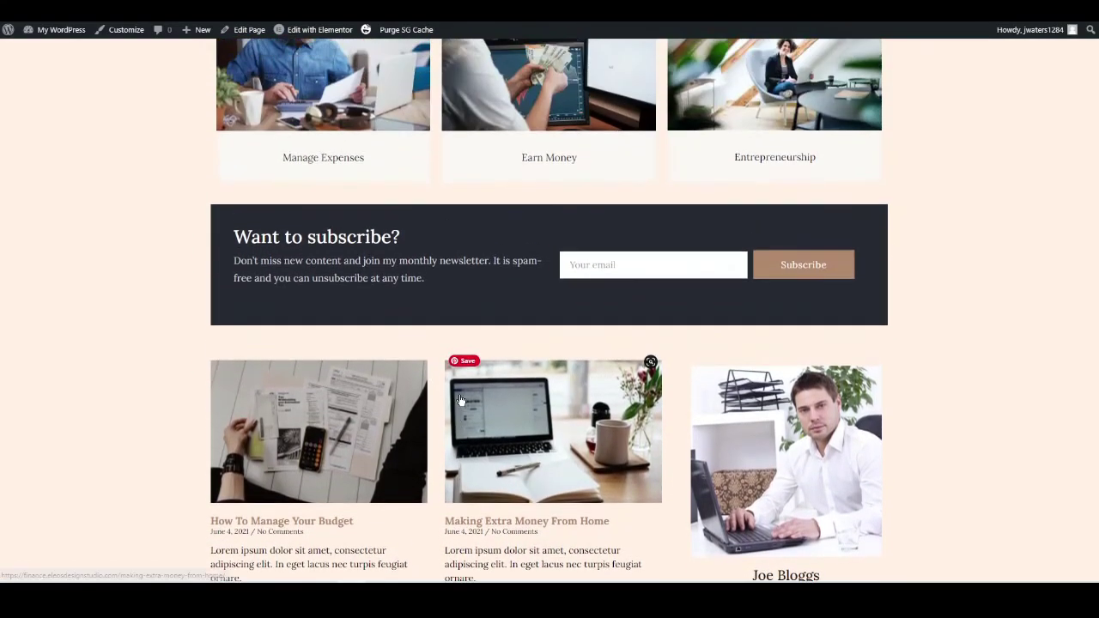
scroll(448, 387, down, 3)
scroll(739, 240, down, 1)
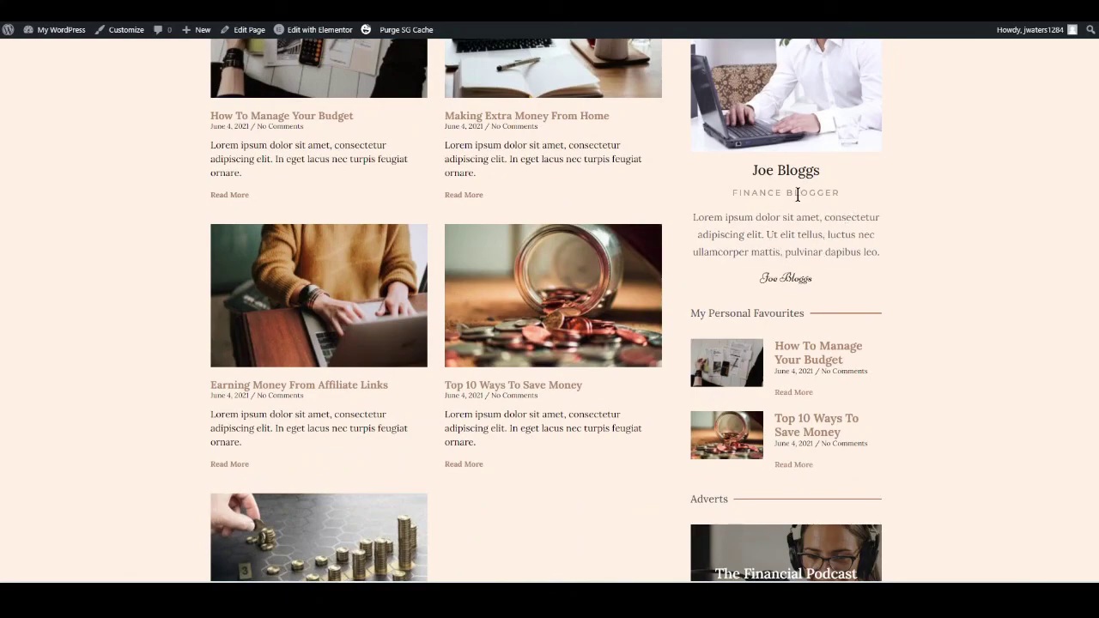
scroll(789, 189, up, 1)
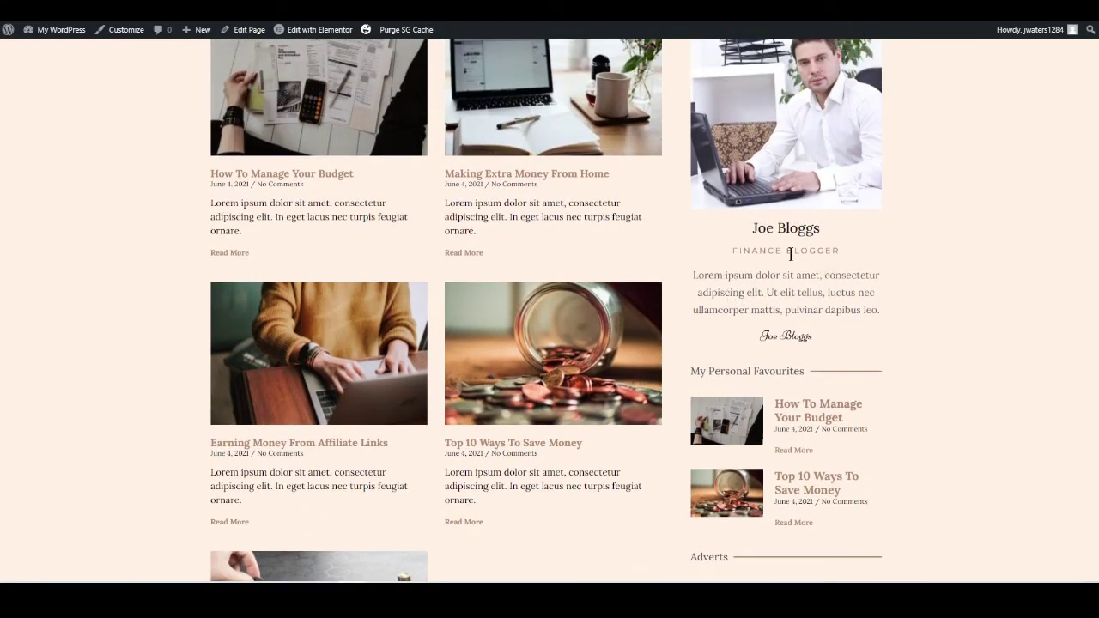
scroll(798, 164, up, 2)
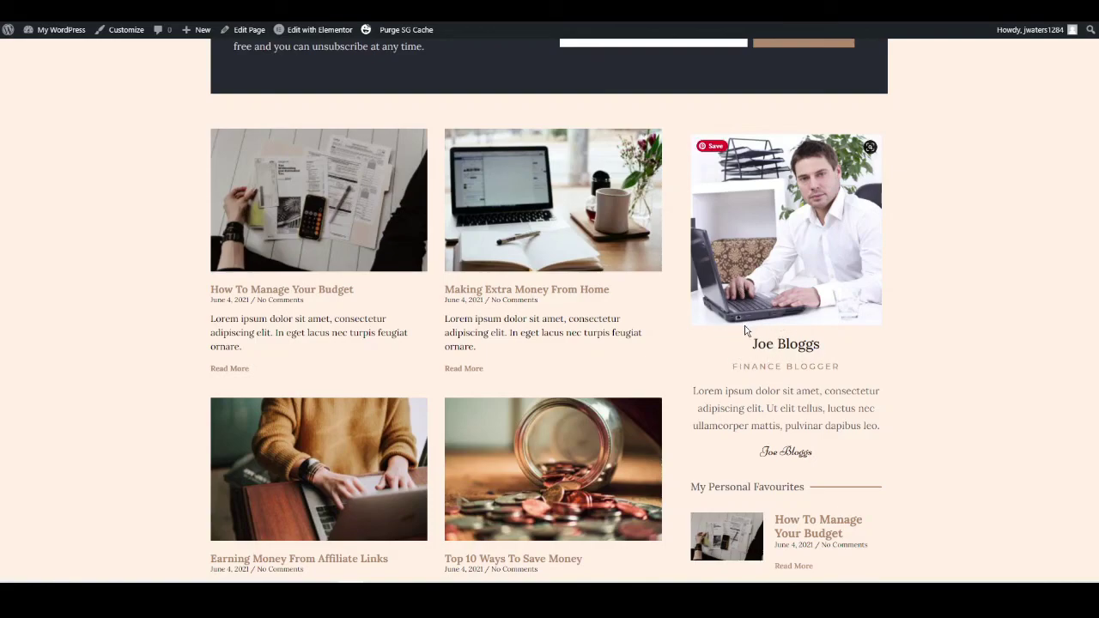
scroll(607, 305, up, 4)
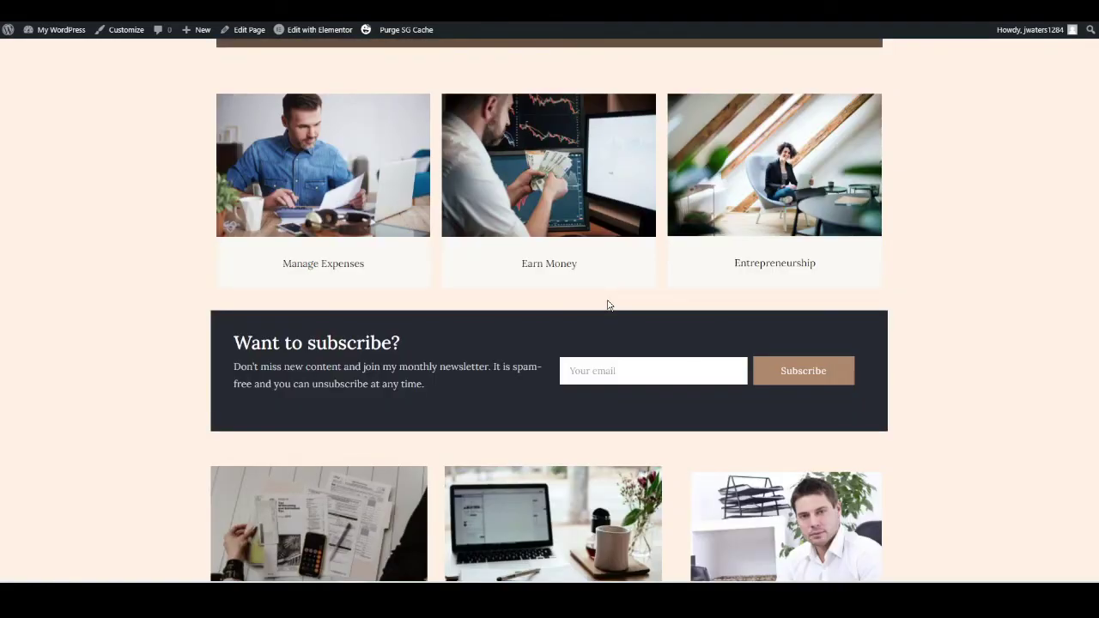